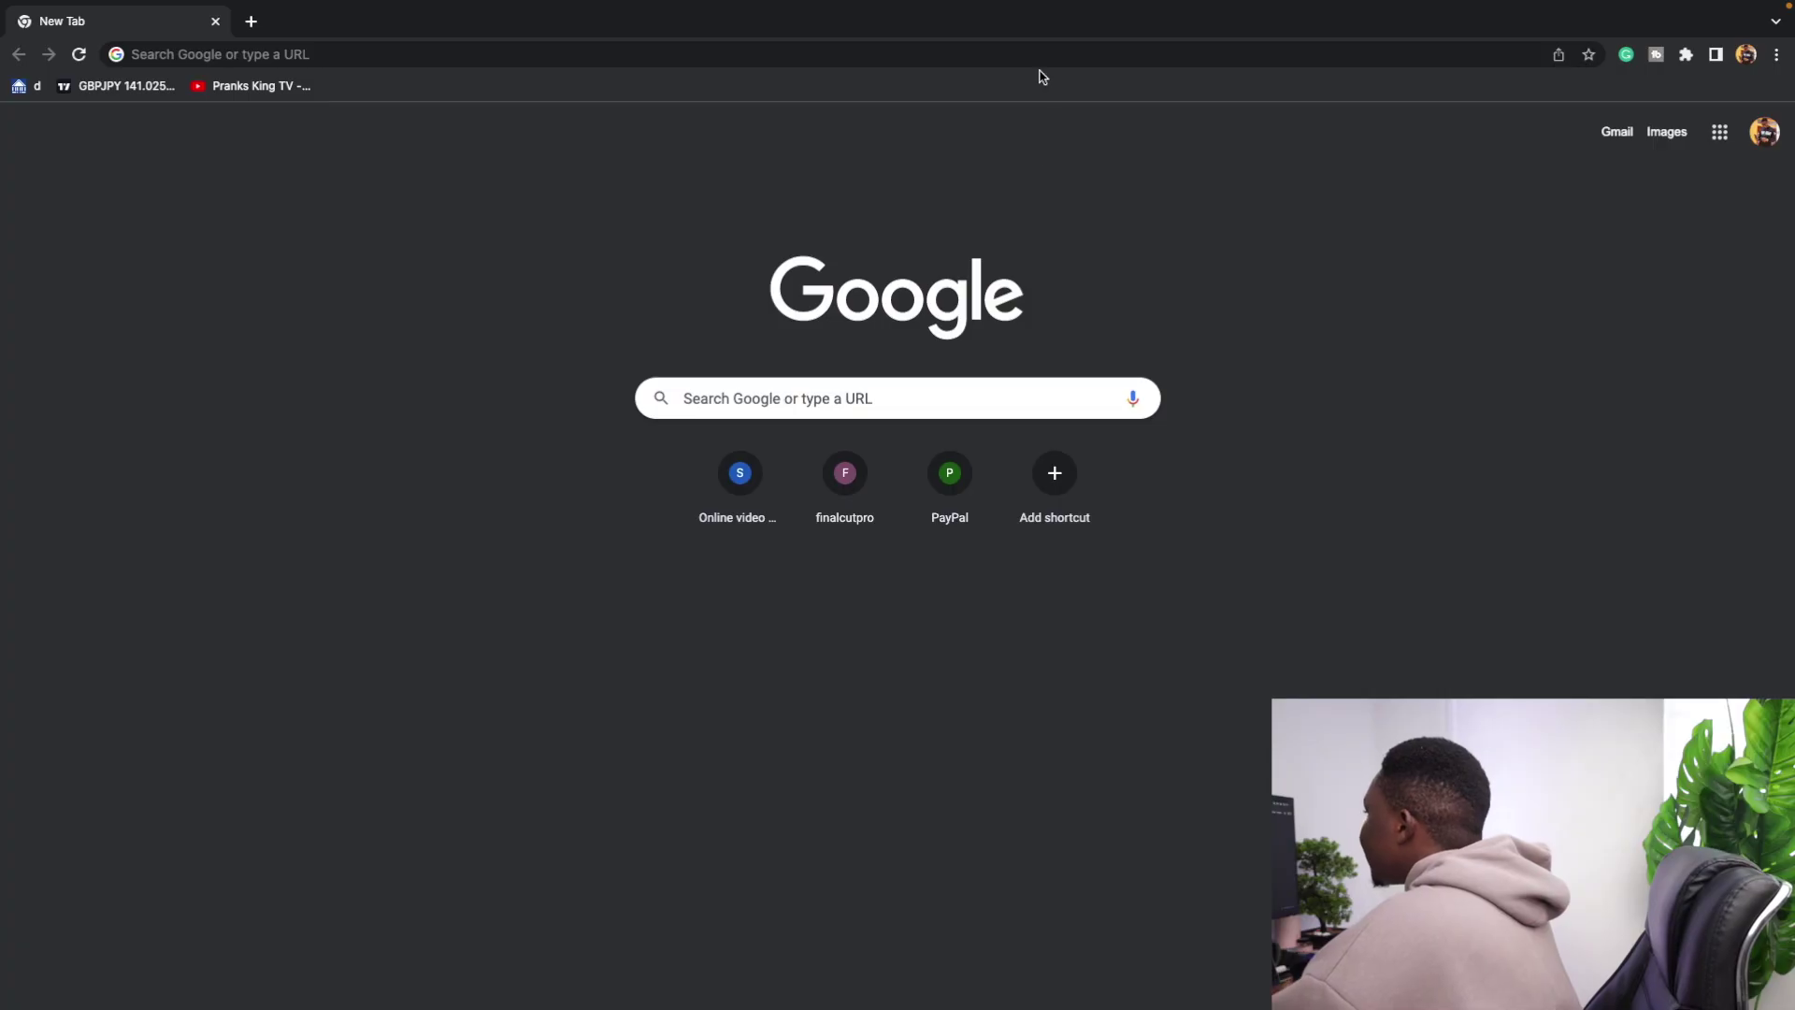
# Load tradingview.com/chart in Chrome, showing the XAUUSD 15-minute gold chart.
pyautogui.click(1039, 62)
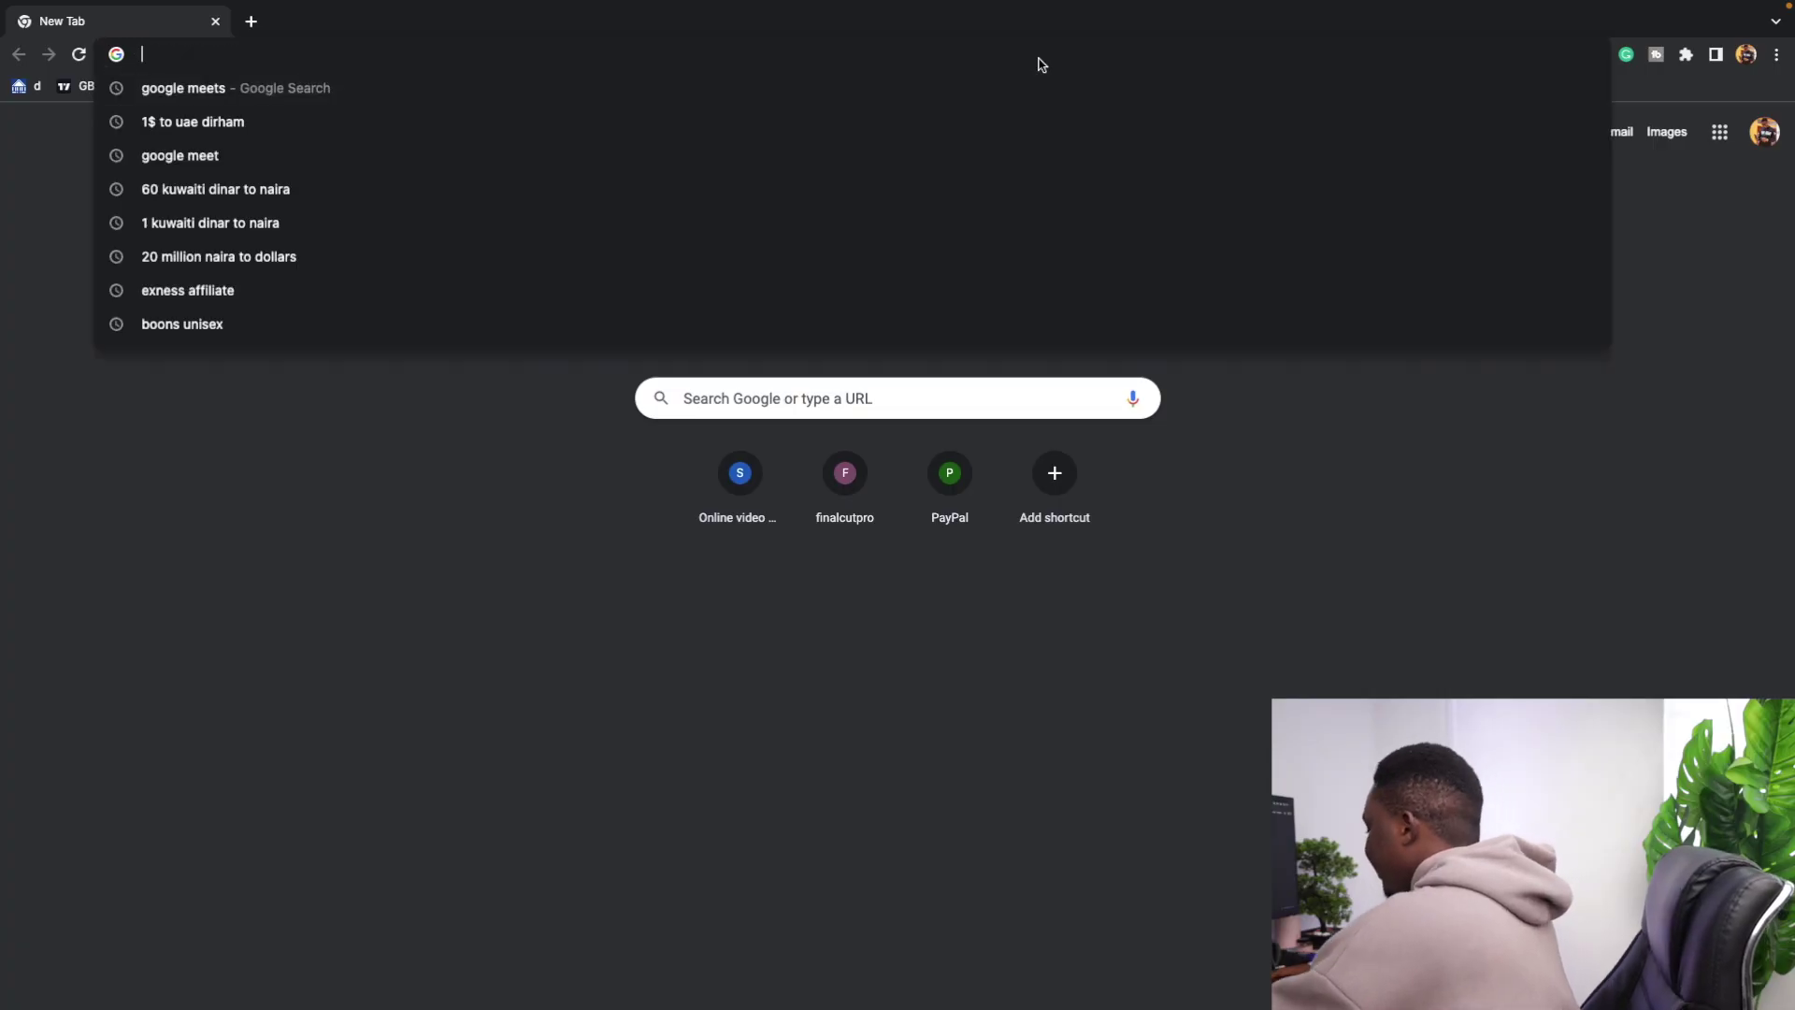
pyautogui.write('www.ttr')
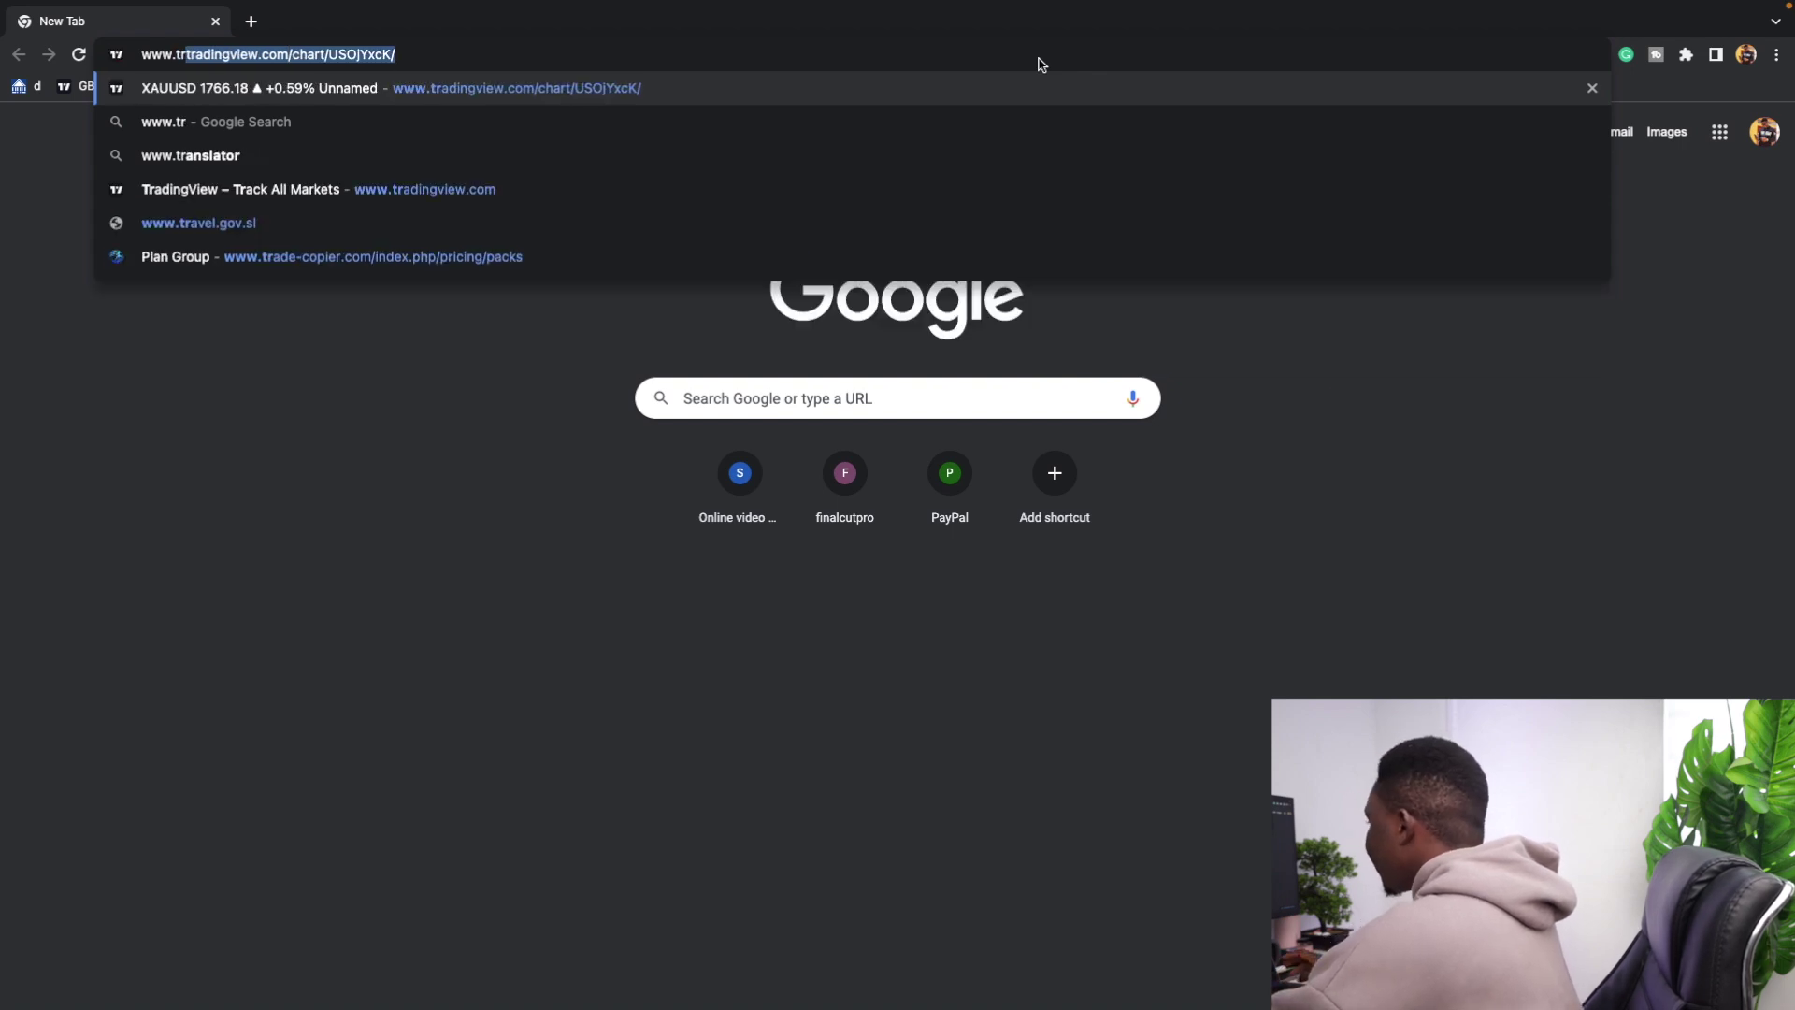
pyautogui.press('Return')
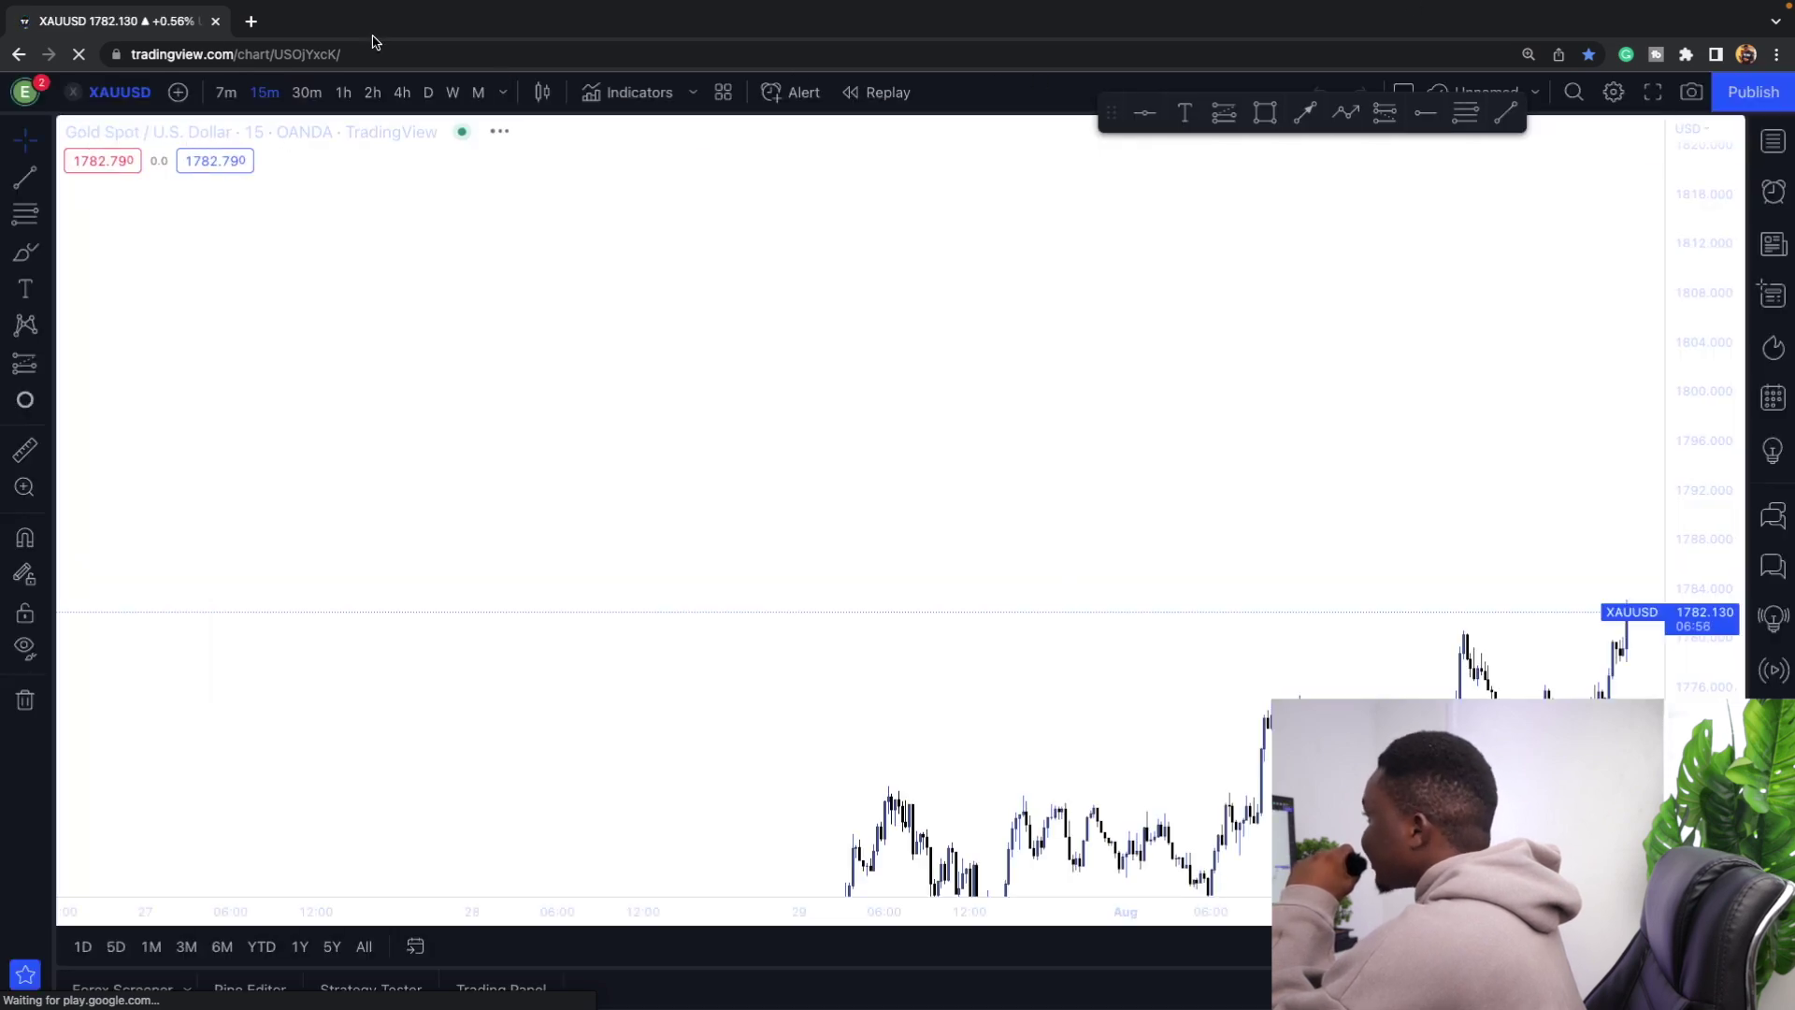
# Sign out of the current TradingView account.
pyautogui.click(25, 92)
pyautogui.moveTo(182, 99)
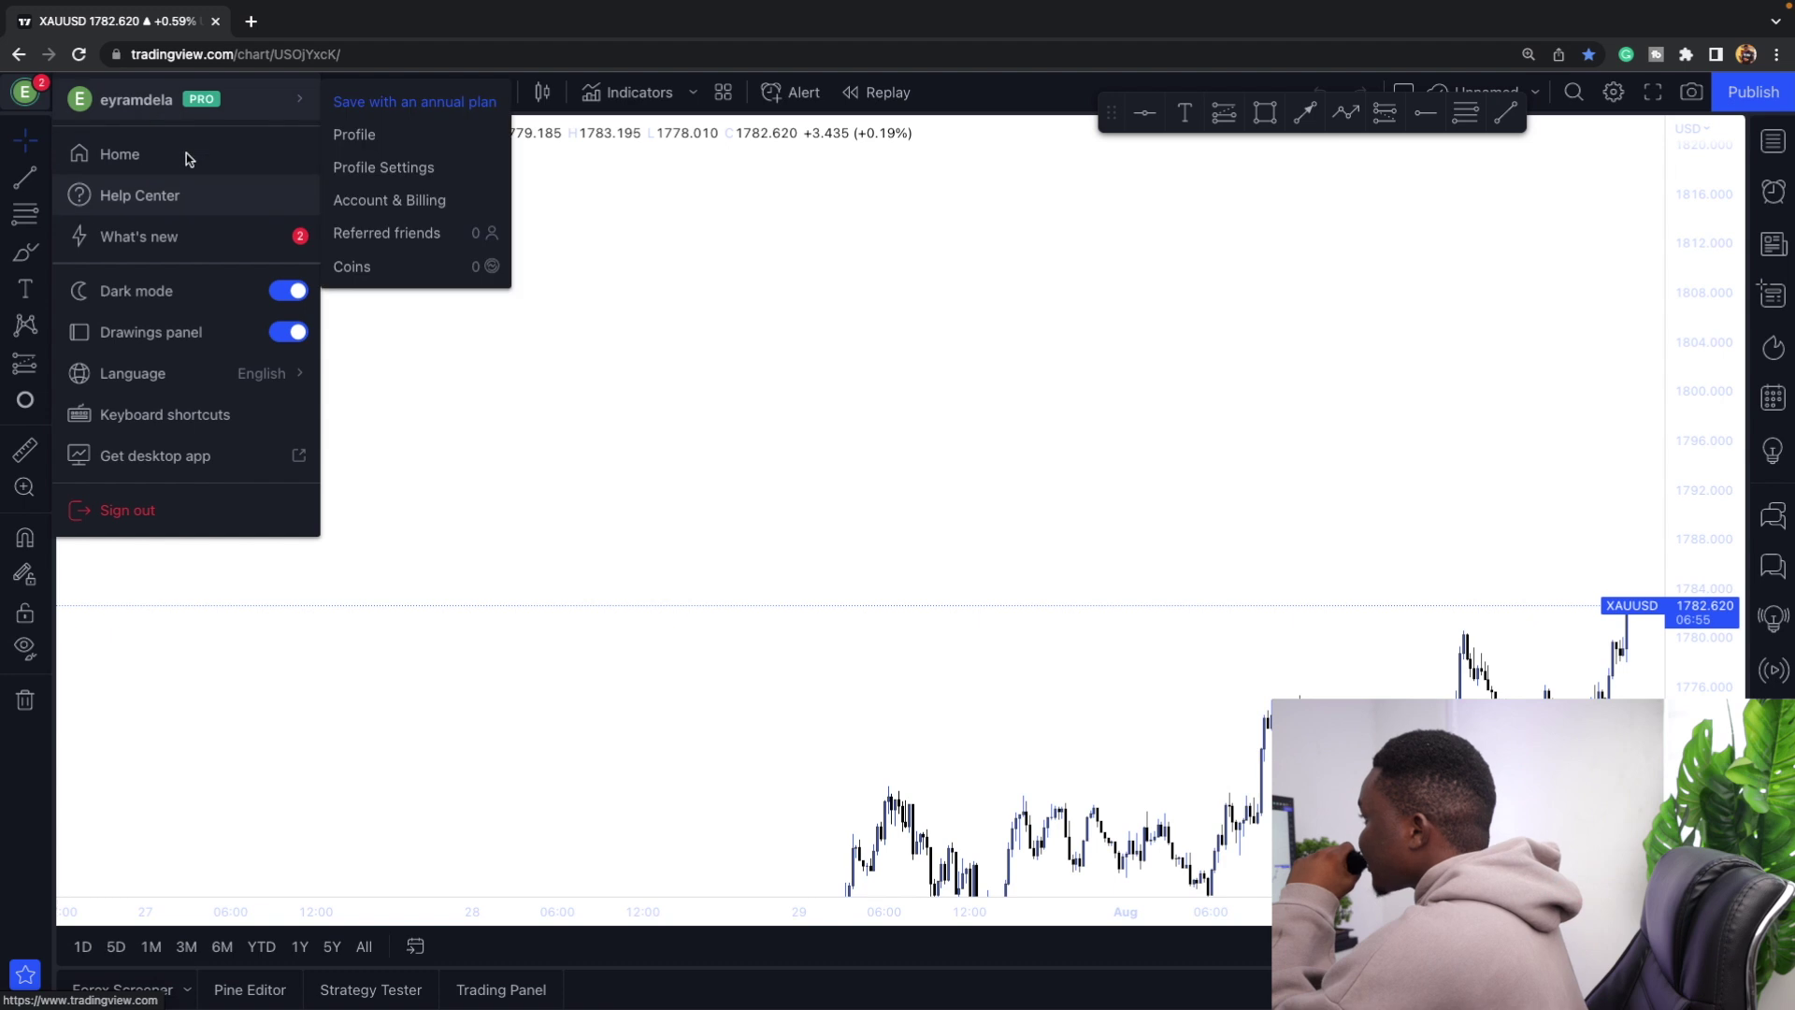
pyautogui.click(144, 508)
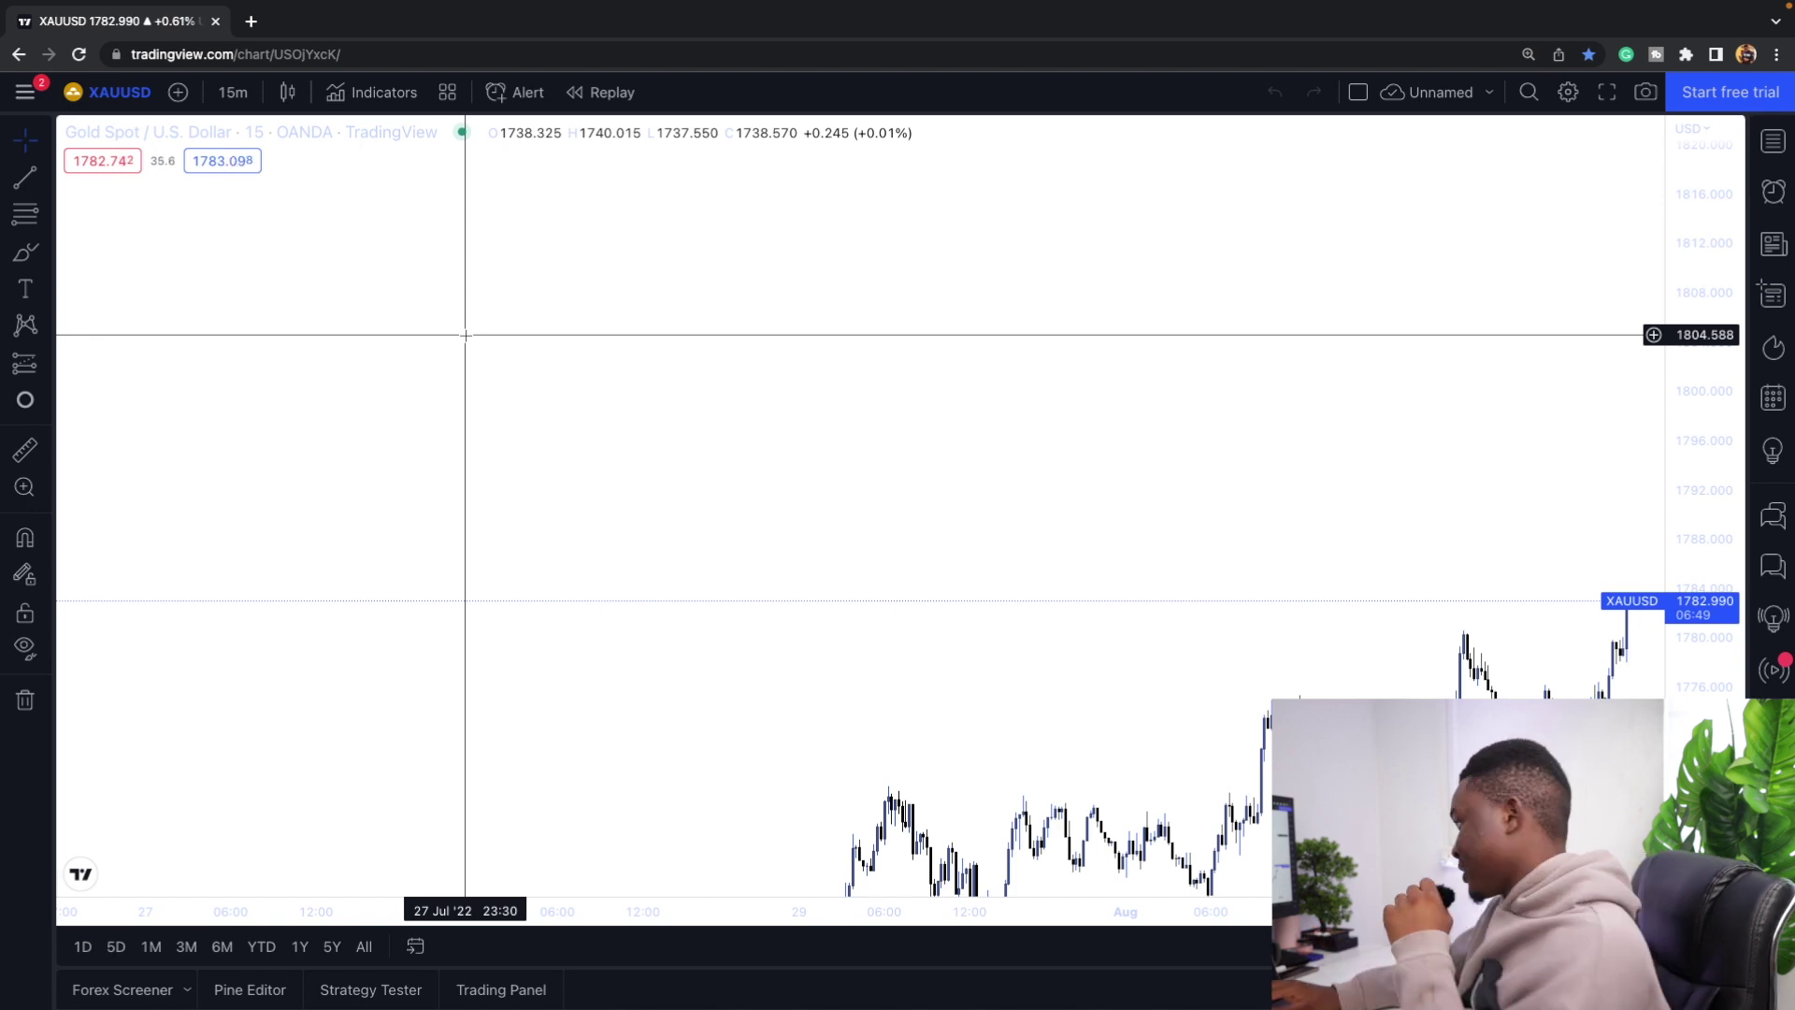
# Start joining with a new account and attempt signing up with Google.
pyautogui.click(28, 91)
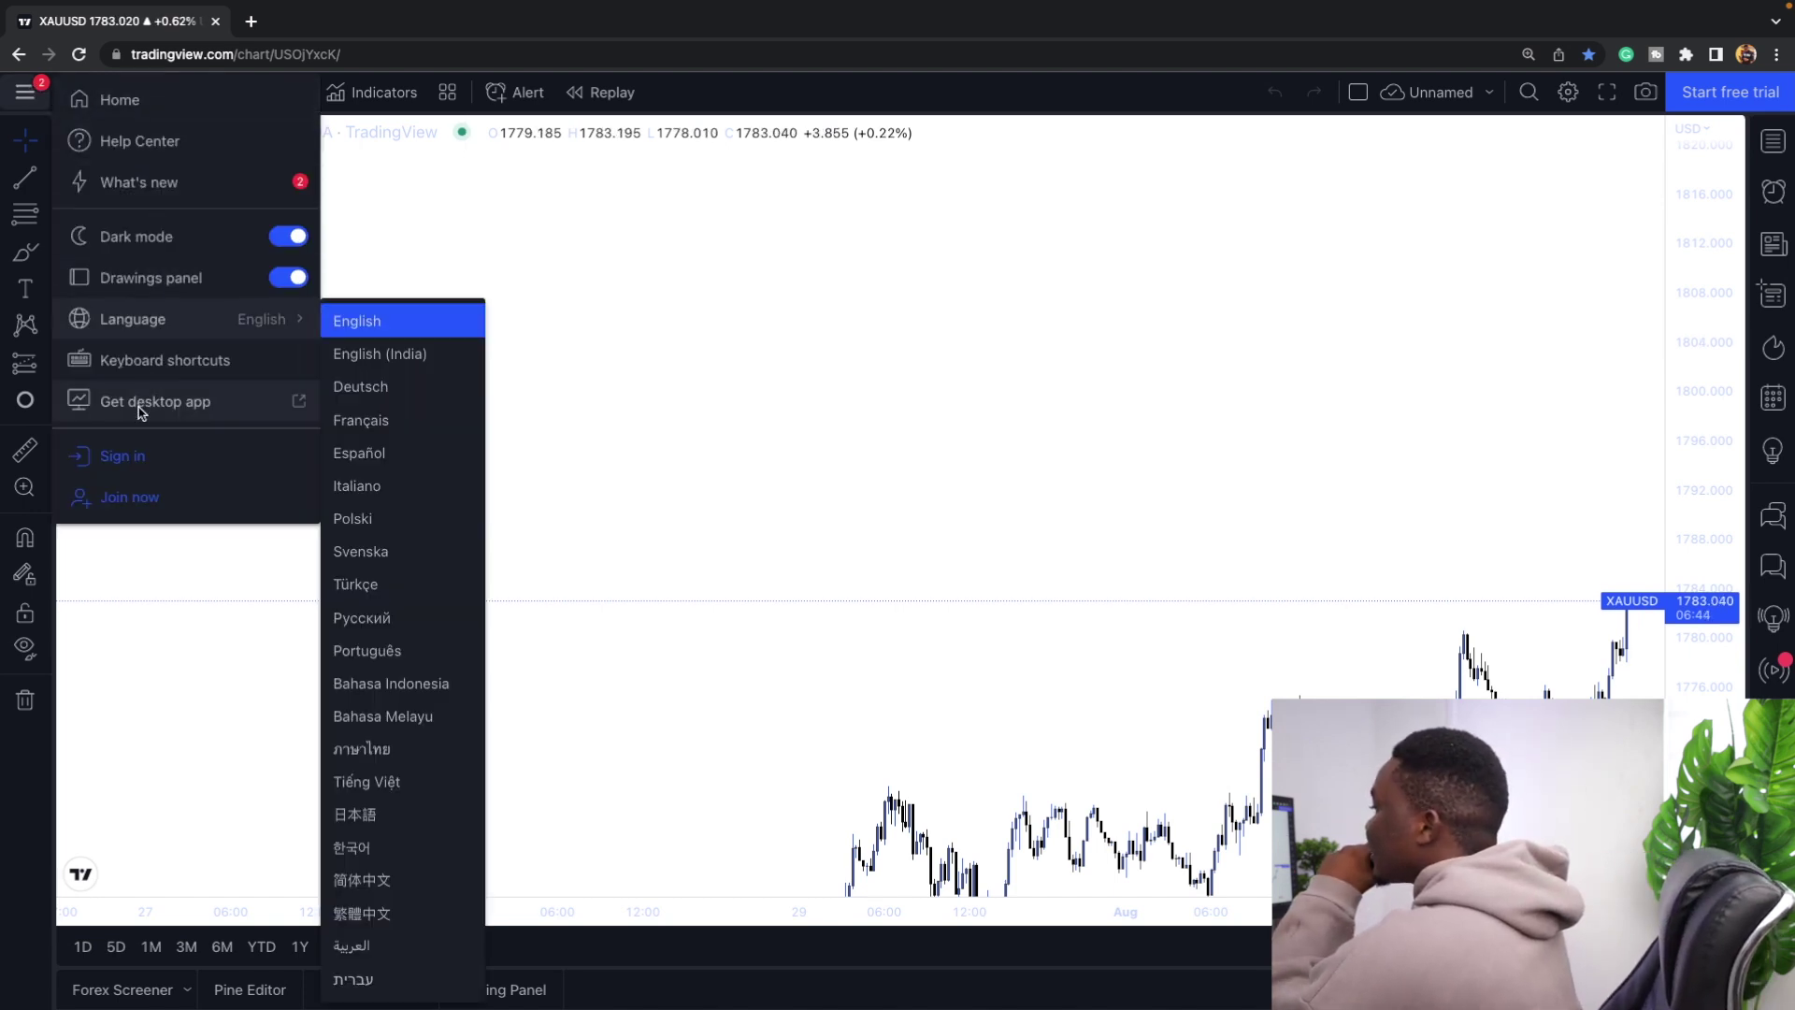
pyautogui.click(140, 498)
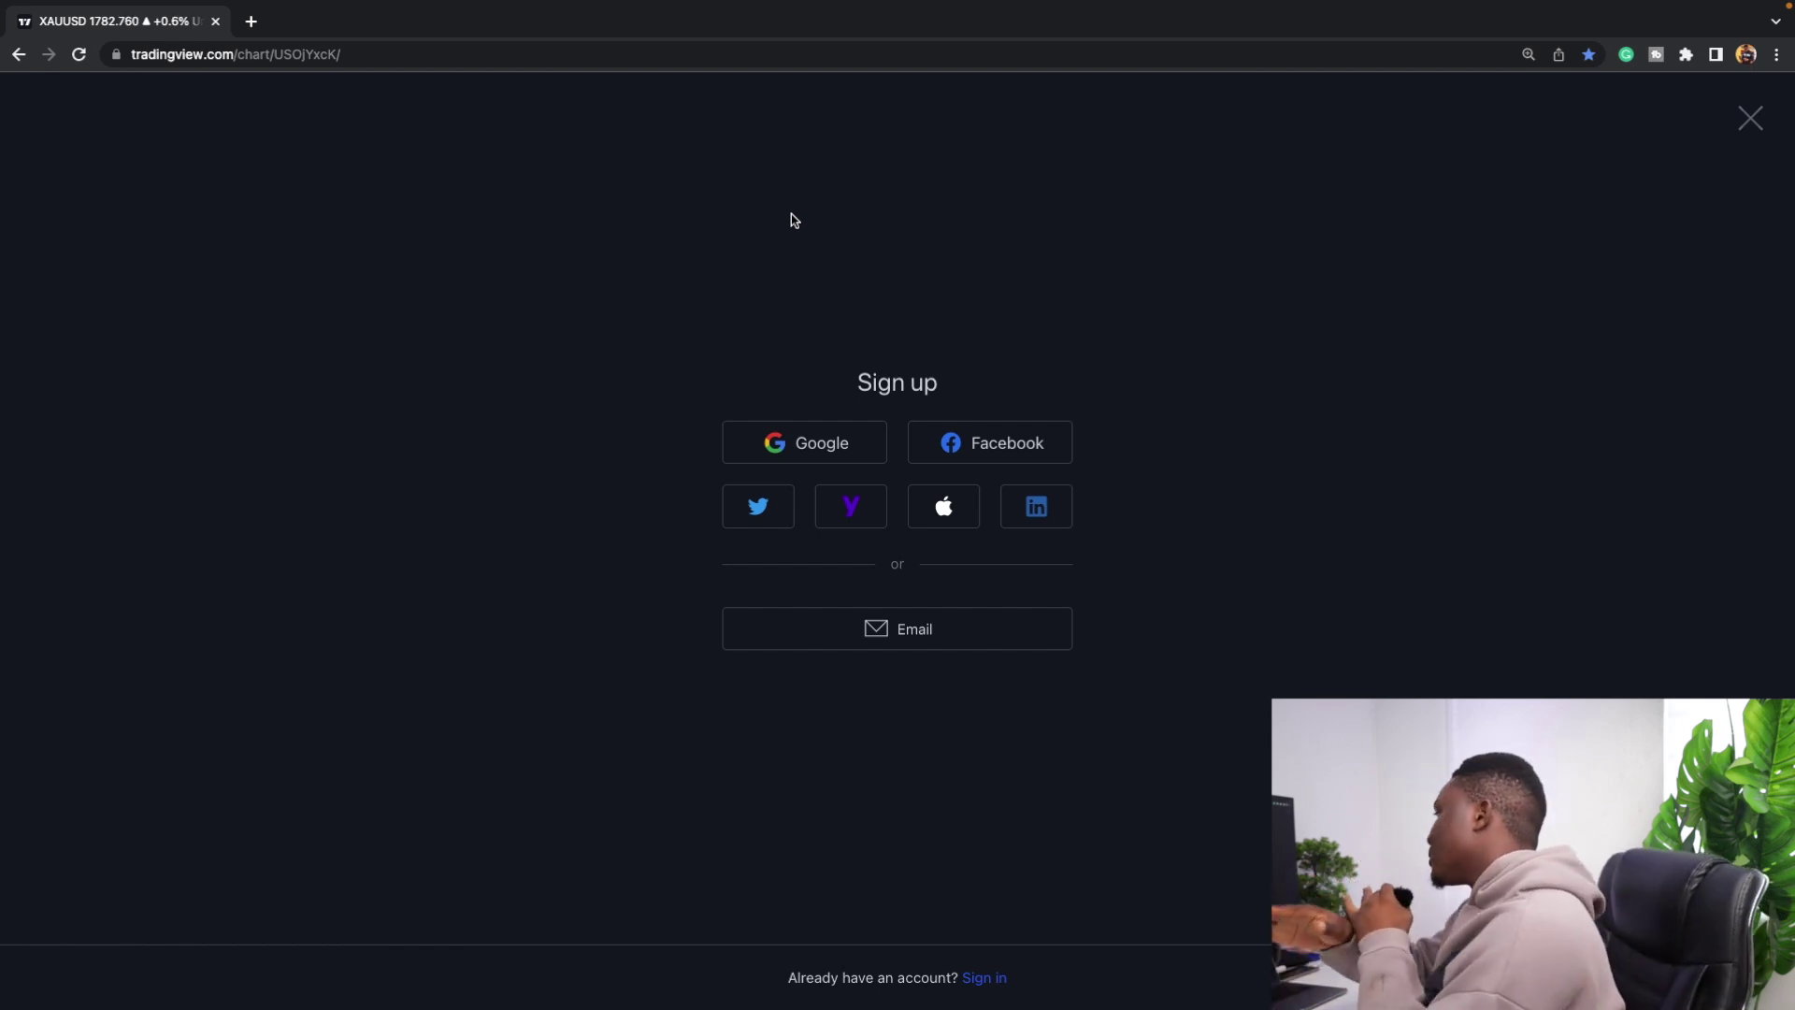
pyautogui.click(816, 448)
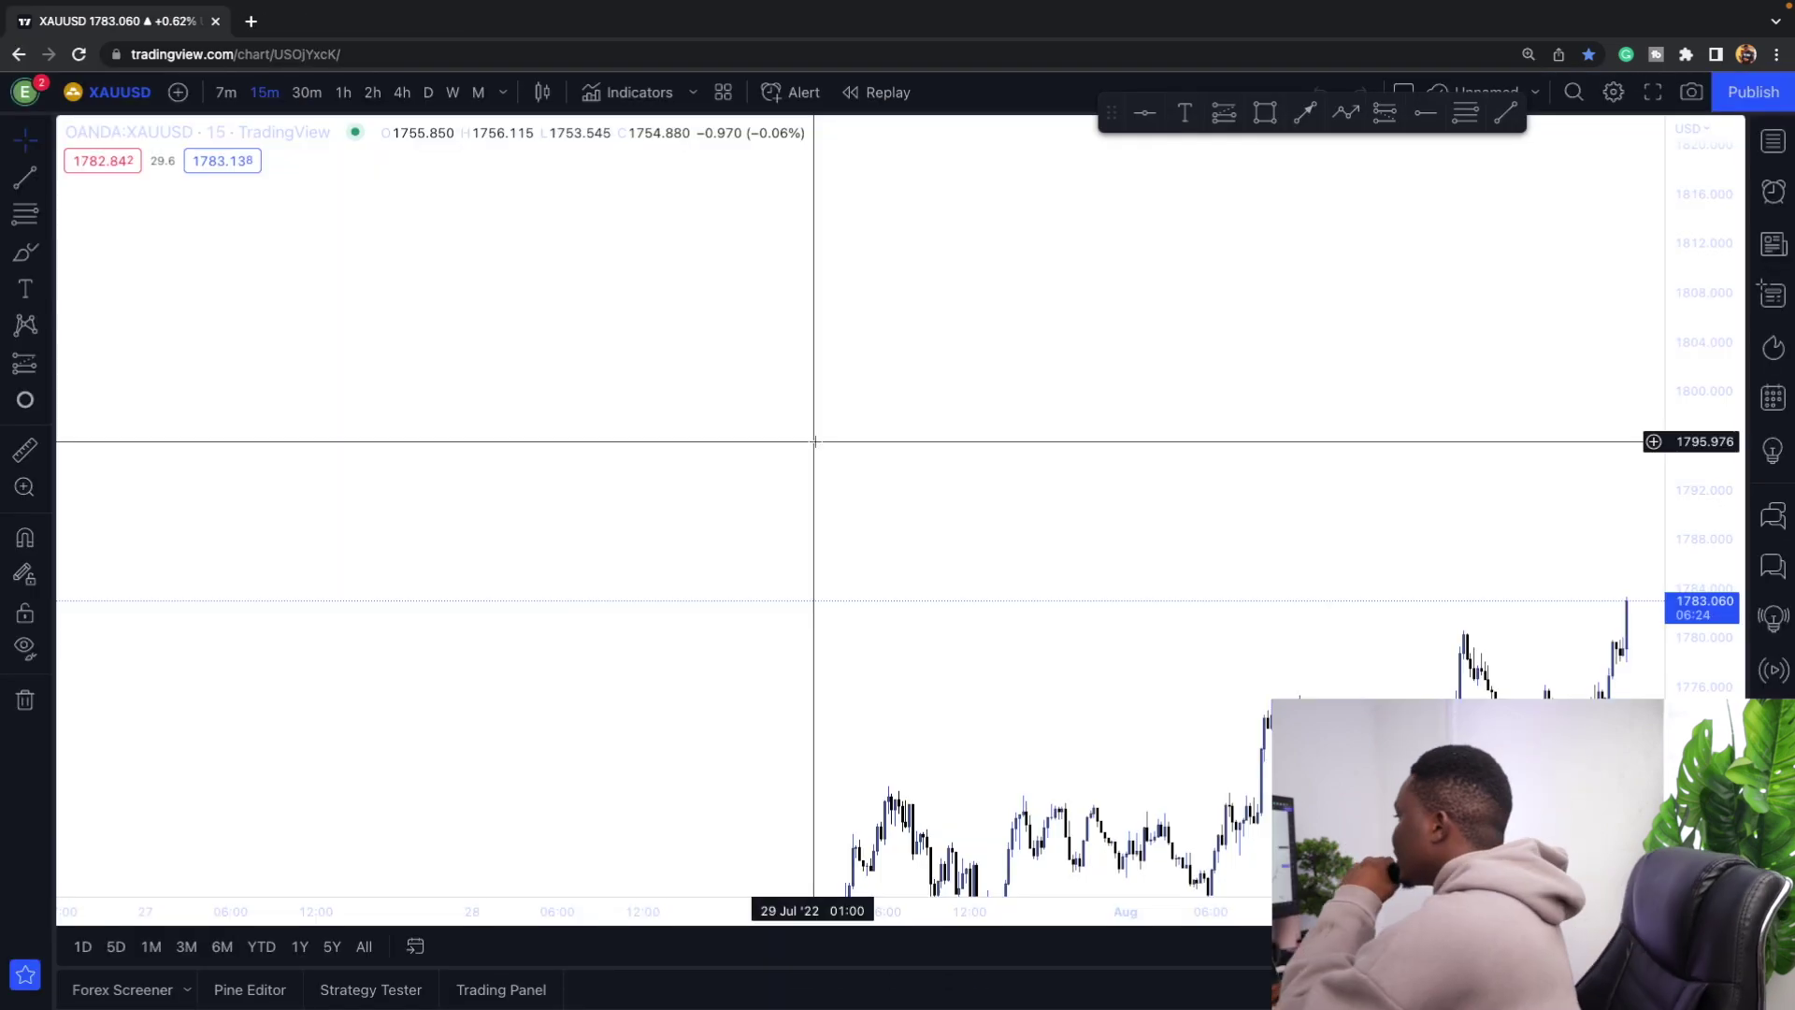
# Sign out again, rejoin, and choose to sign up with an email address.
pyautogui.click(25, 93)
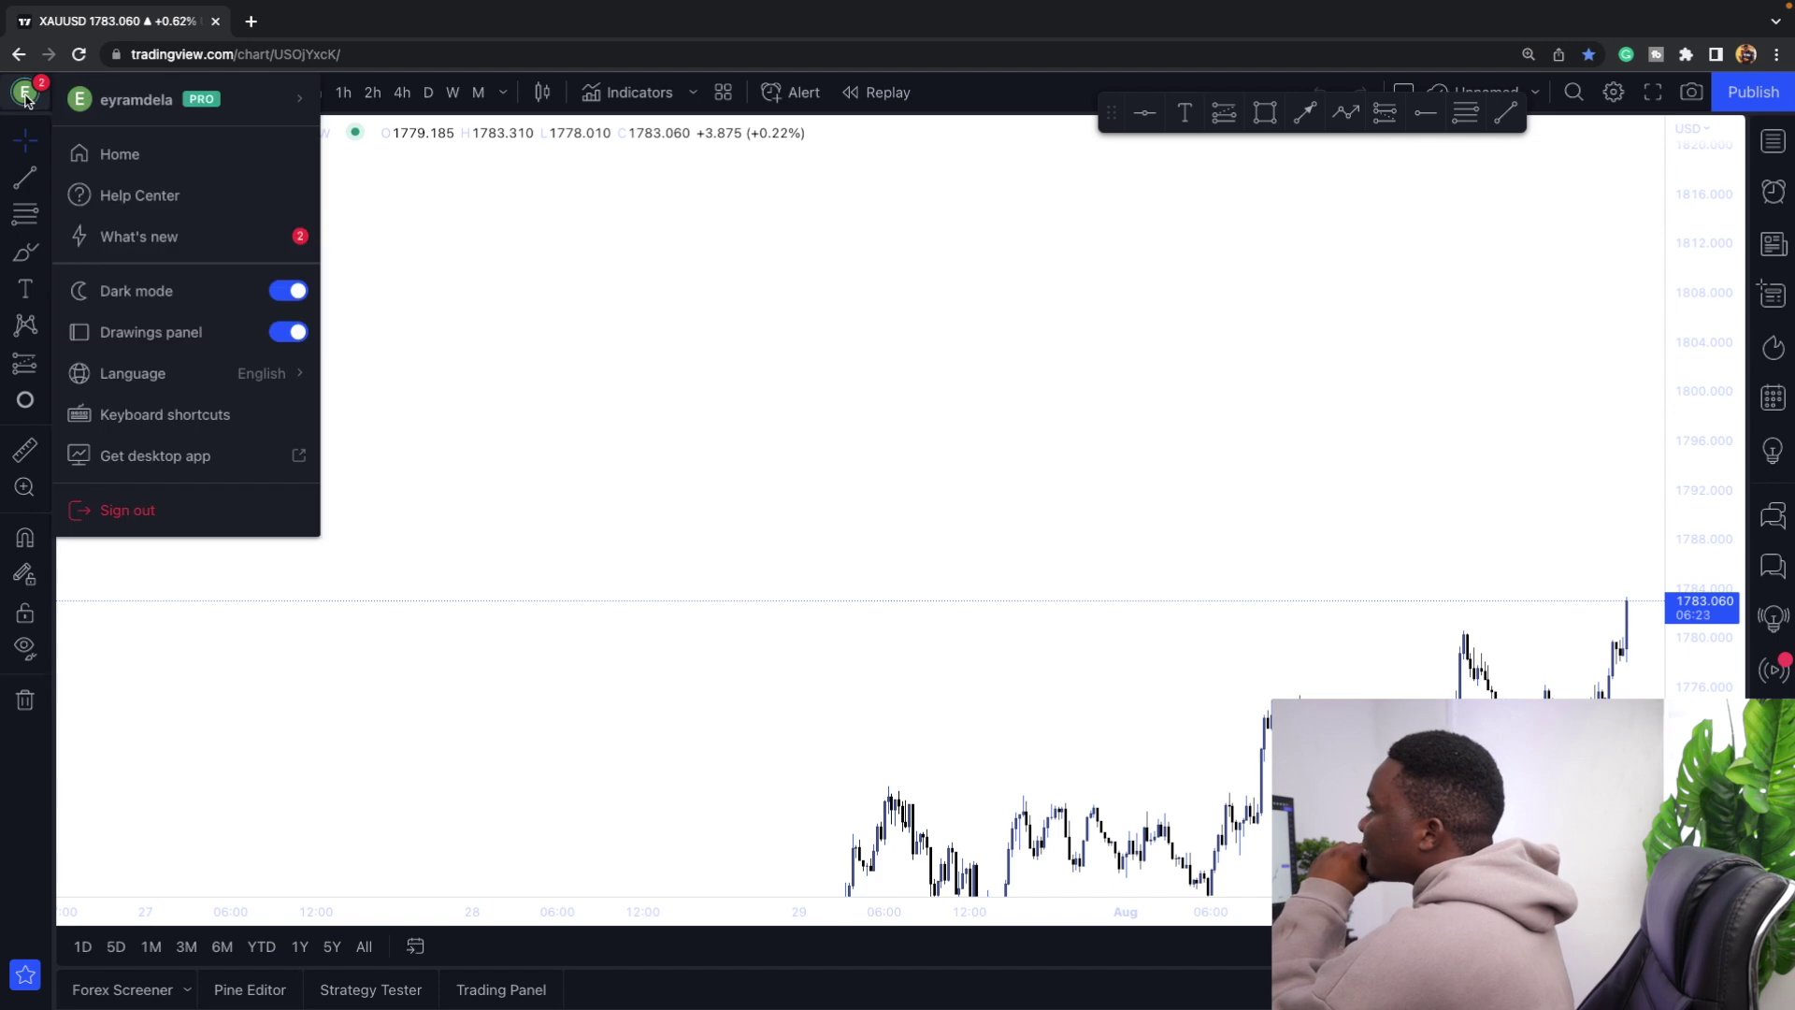
pyautogui.click(170, 508)
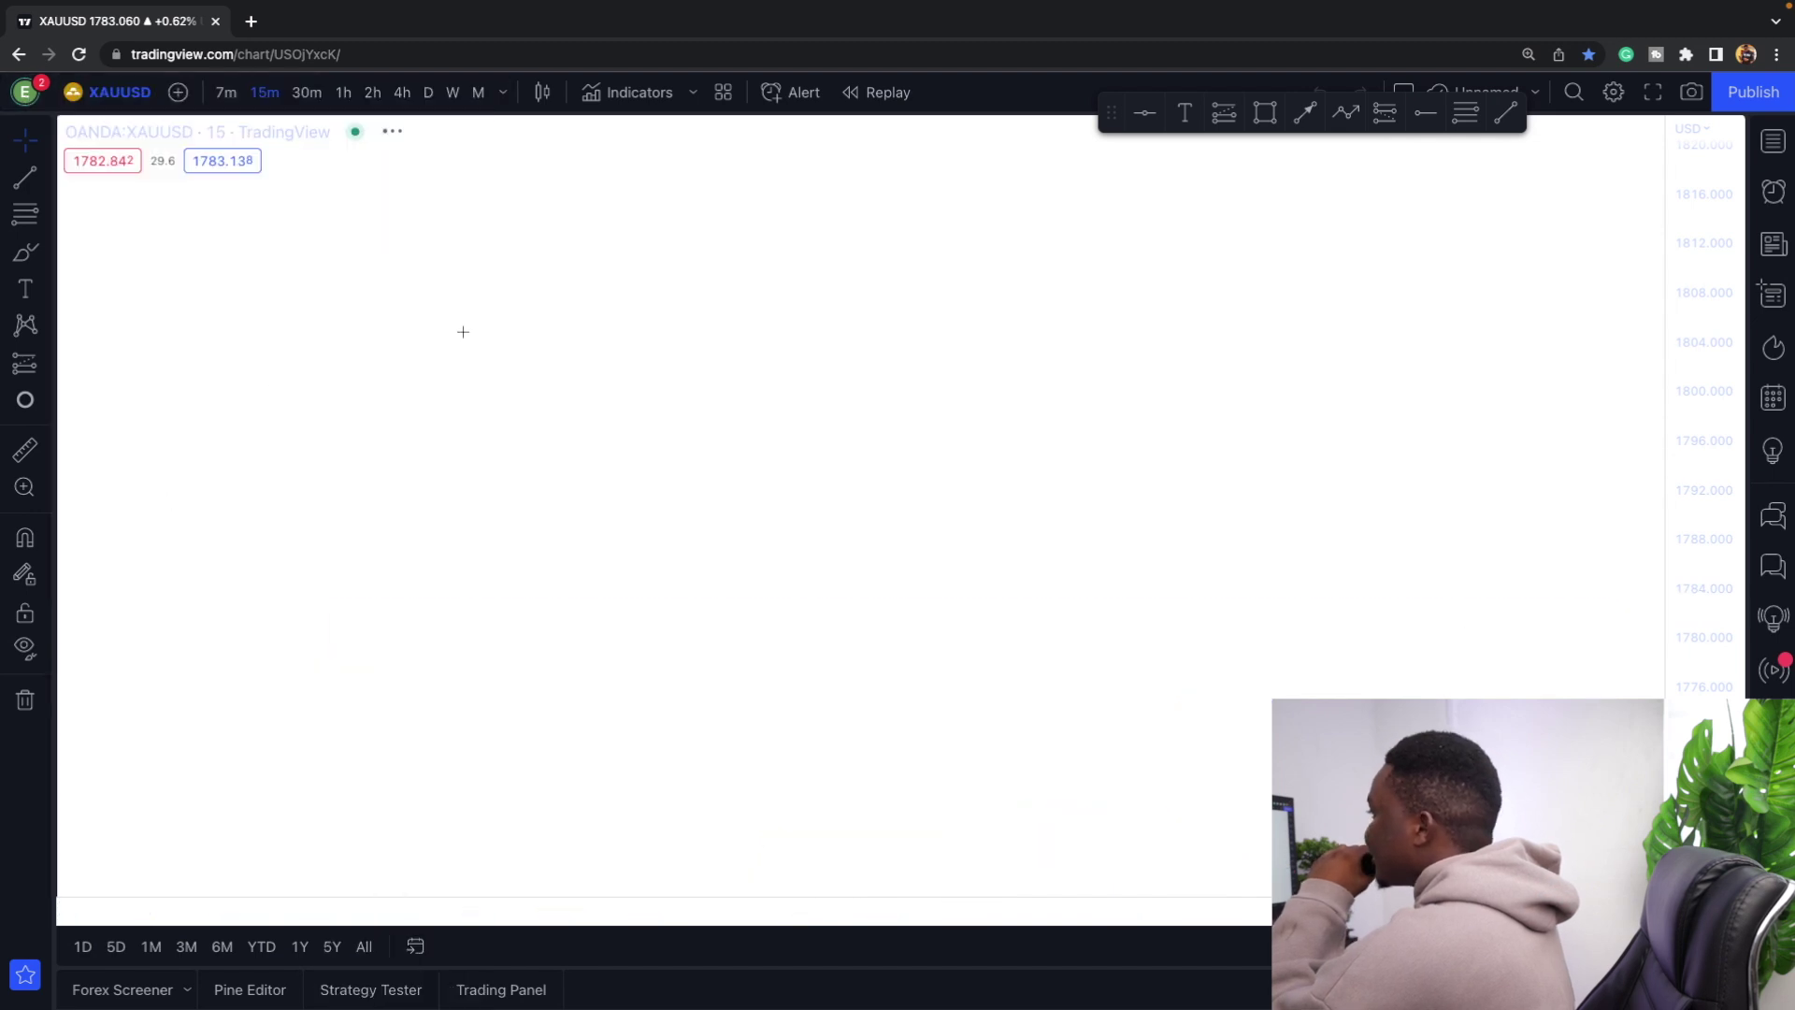
pyautogui.click(36, 94)
pyautogui.click(140, 493)
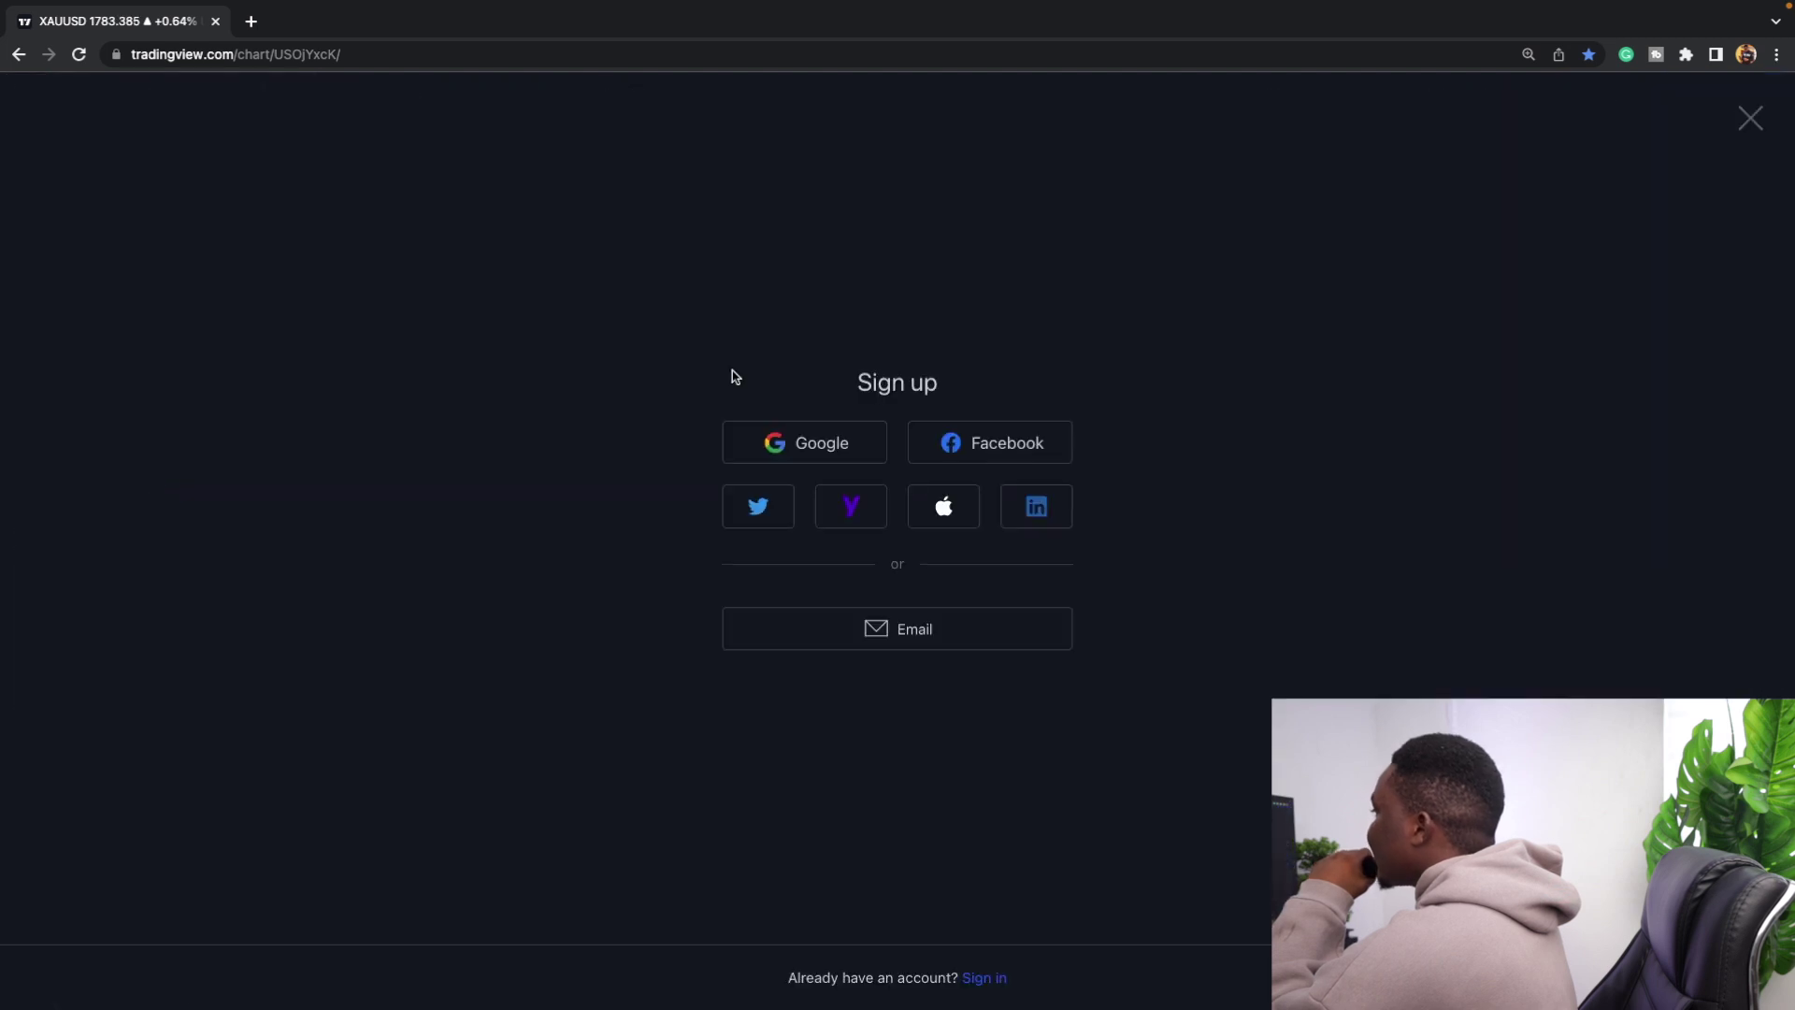
pyautogui.click(928, 635)
# Enter the sign-up email address and password and accept the Terms of Use.
pyautogui.click(819, 423)
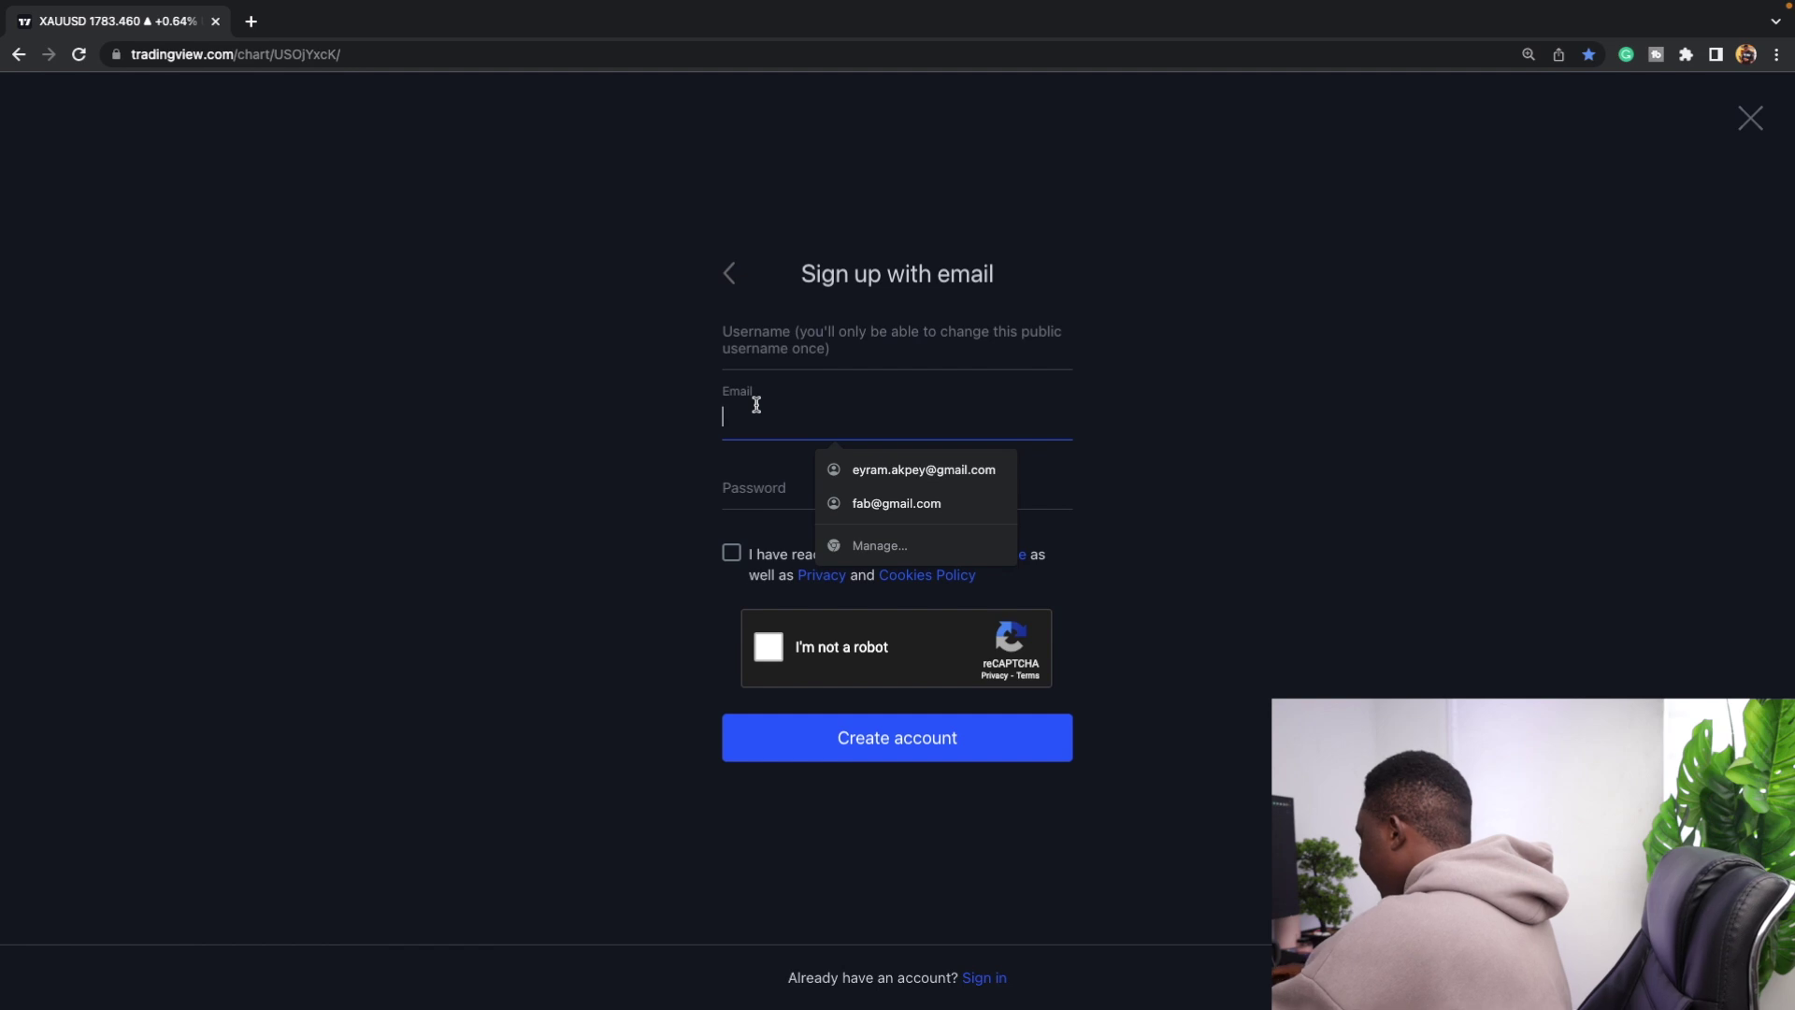
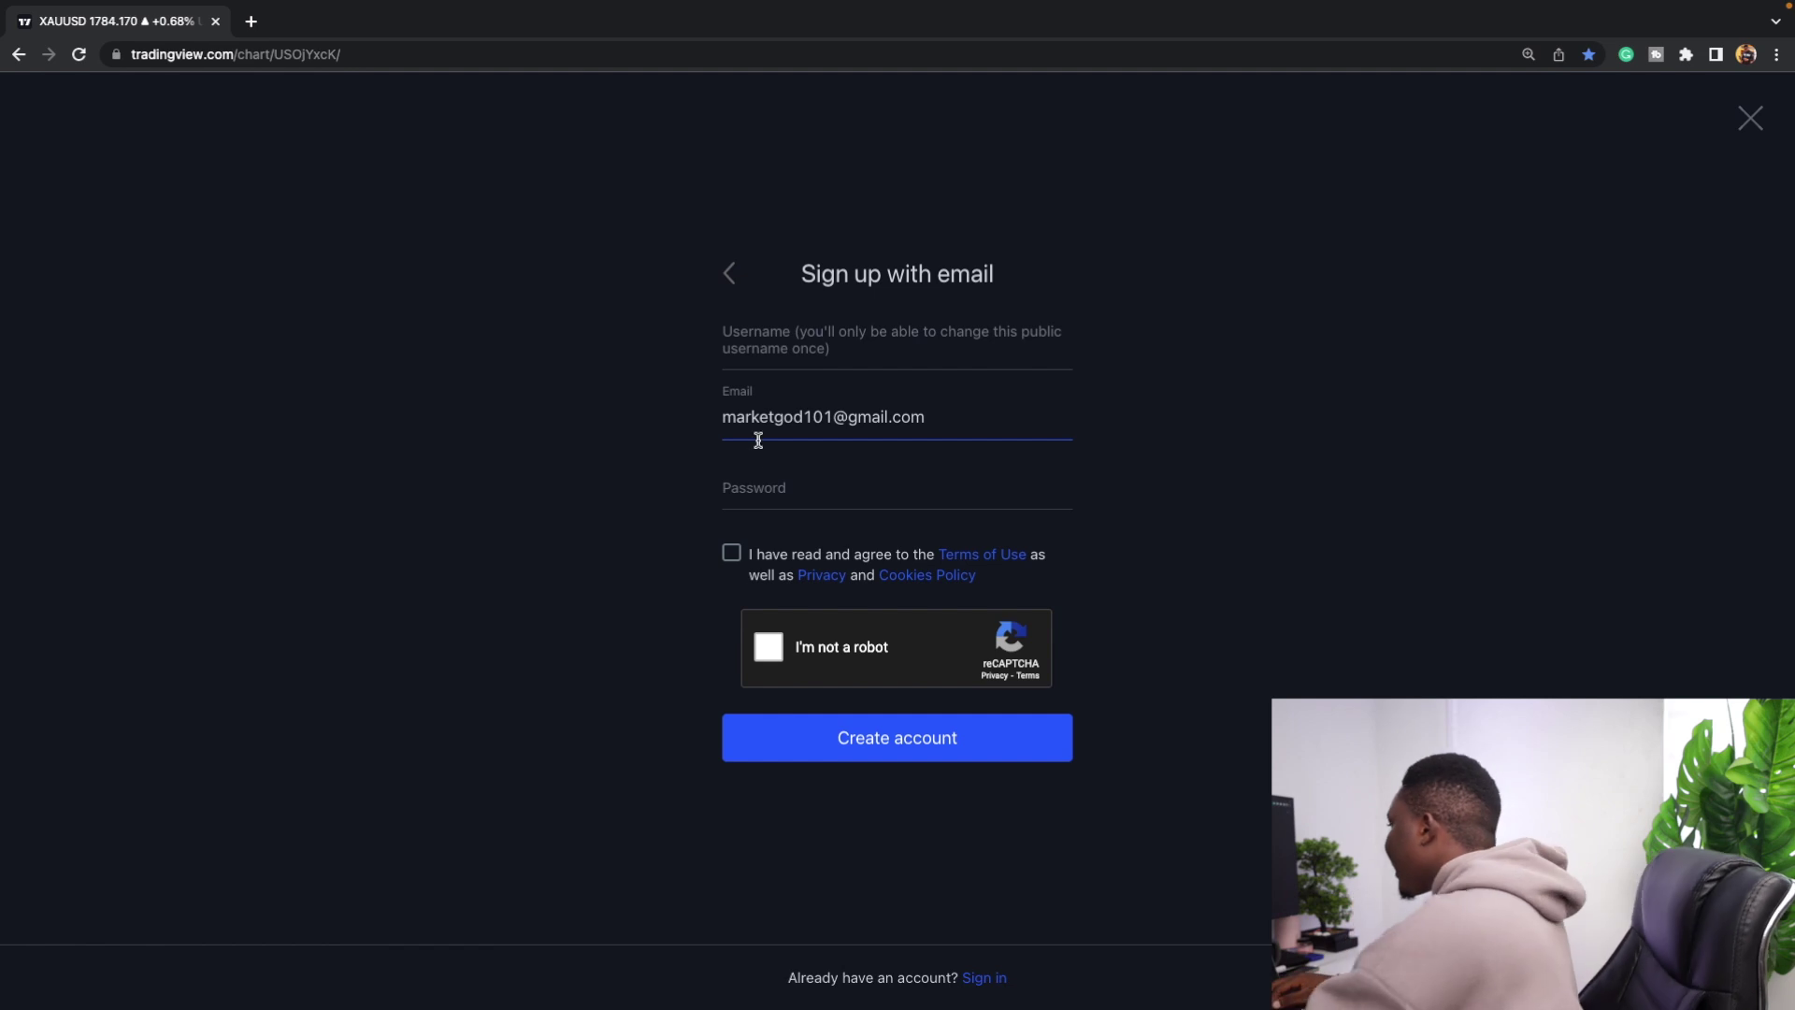
pyautogui.click(727, 485)
pyautogui.write('•')
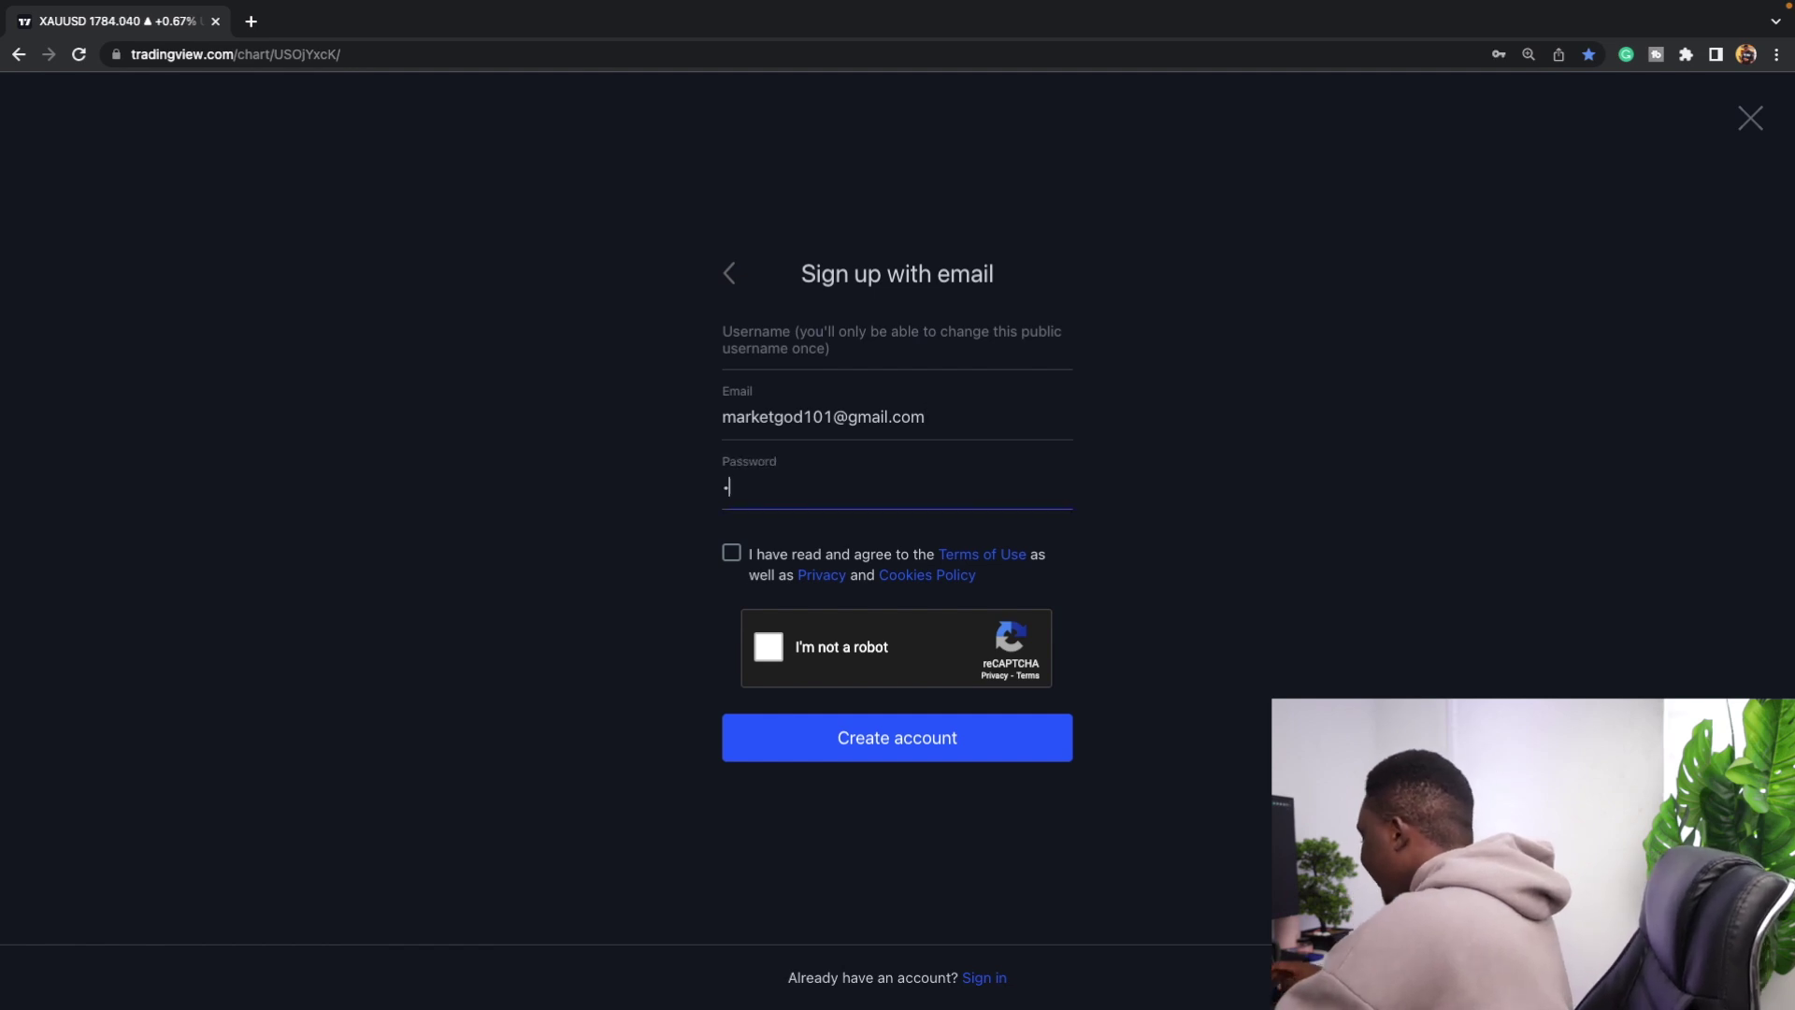
pyautogui.write('•••••••••')
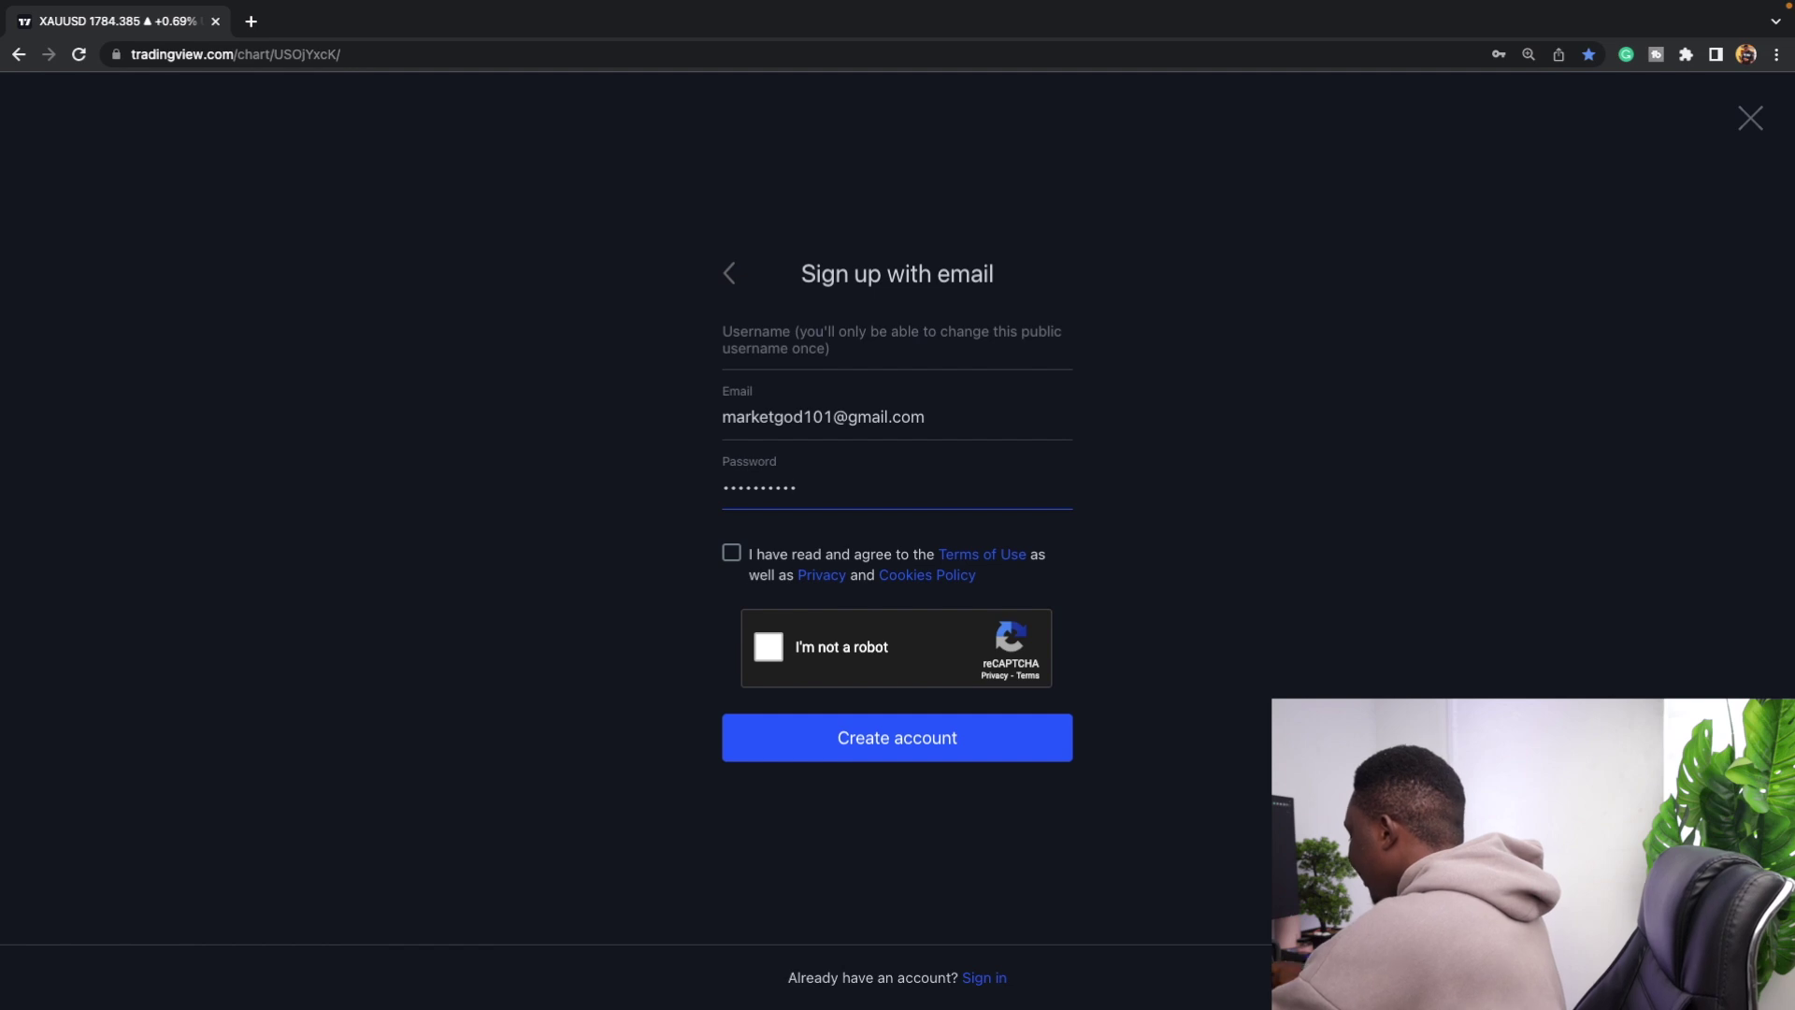
pyautogui.write('••')
pyautogui.click(731, 552)
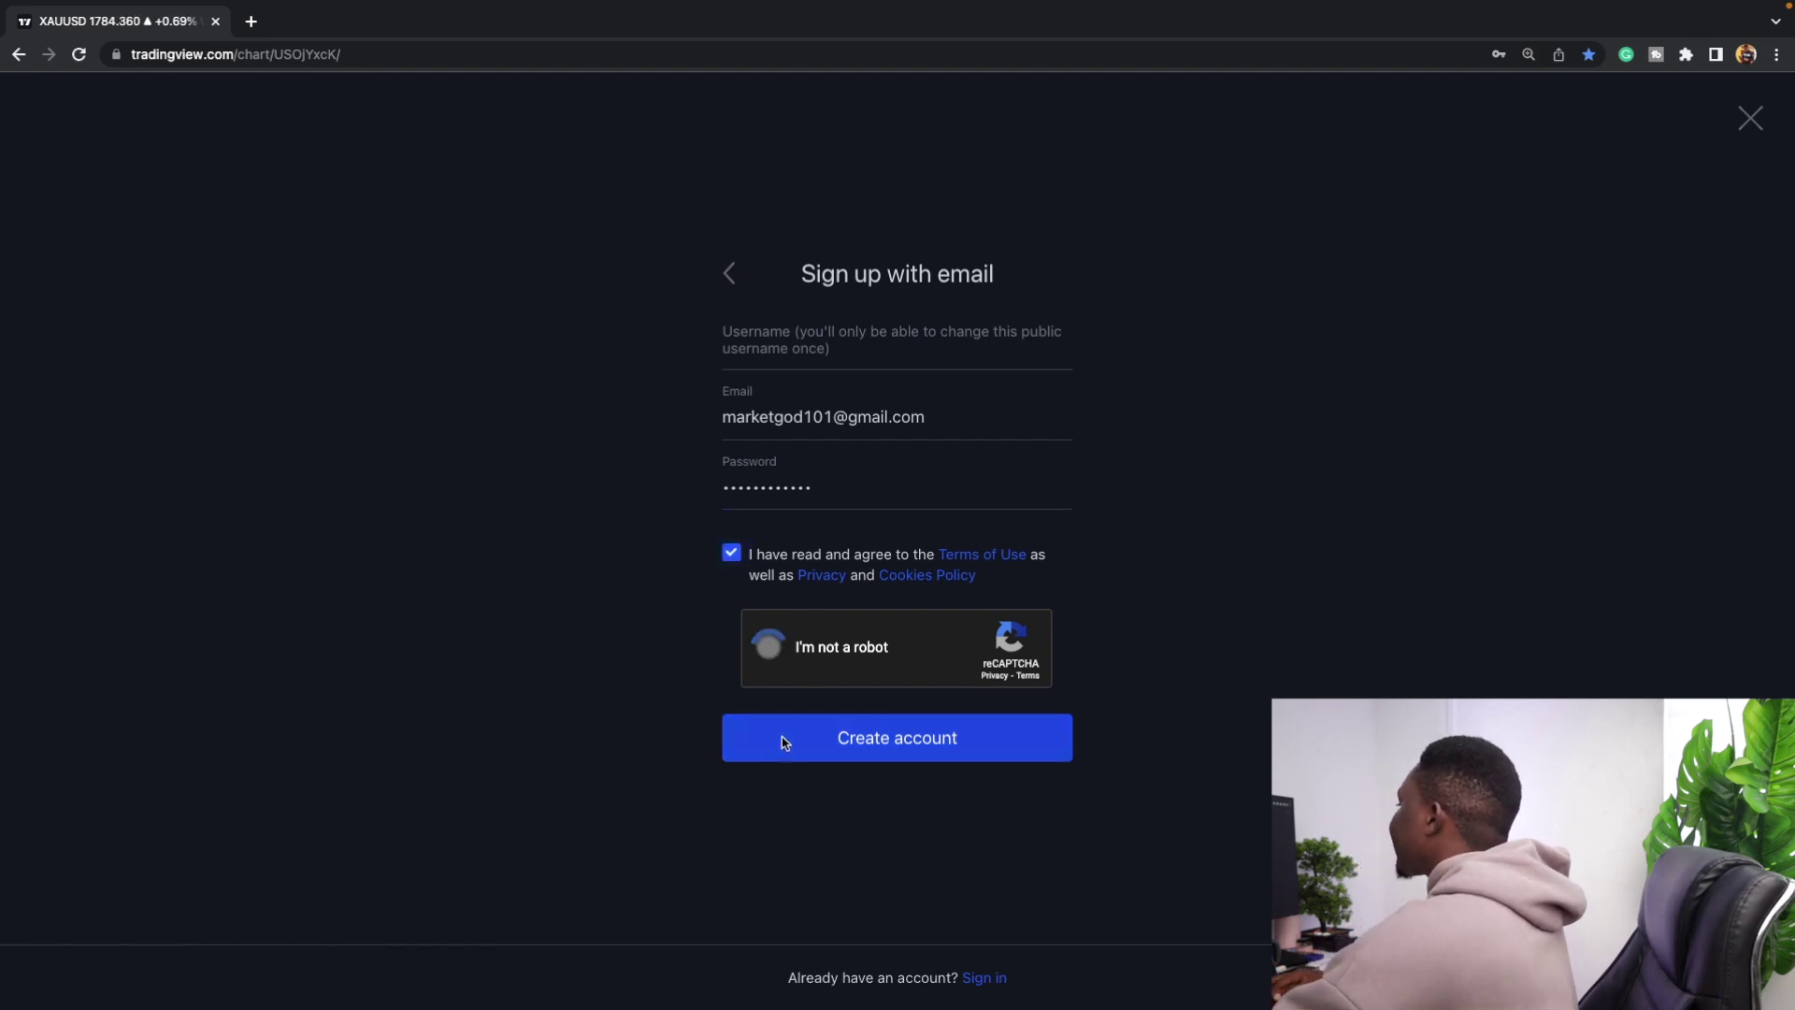
# Pass the reCAPTCHA by selecting the crosswalk squares, then try to create the account.
pyautogui.click(776, 660)
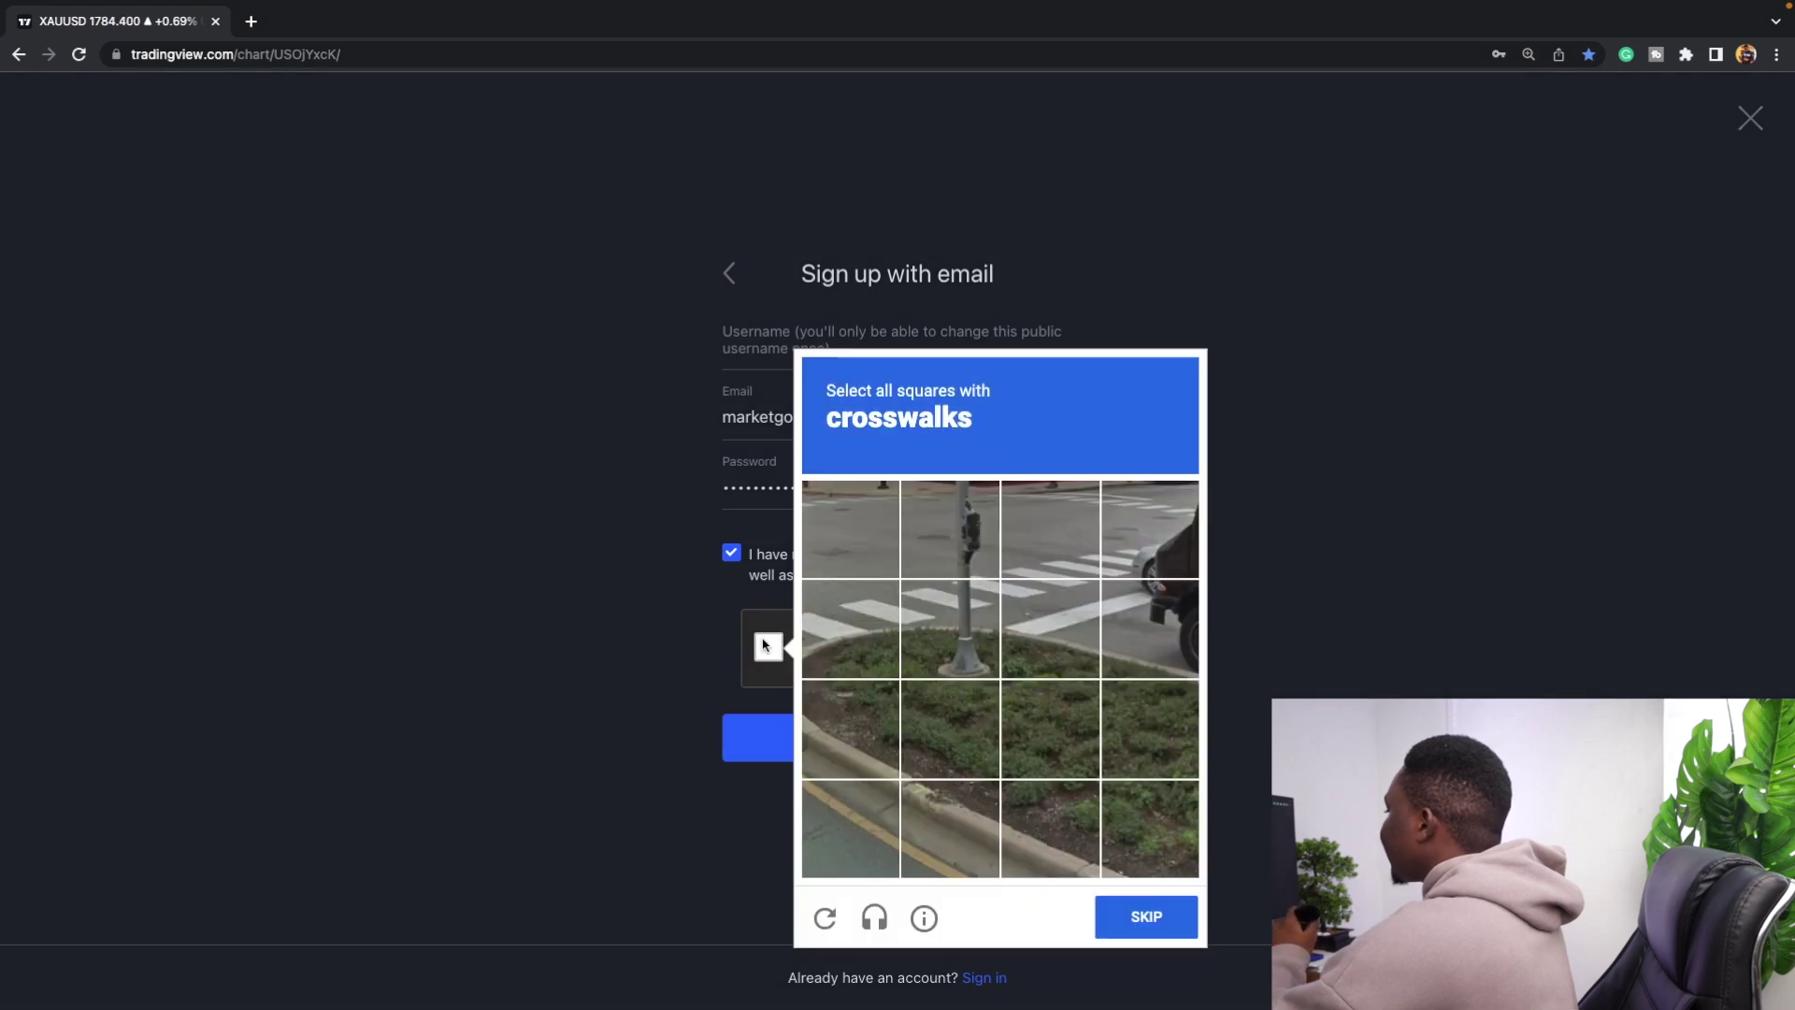
pyautogui.click(1131, 547)
pyautogui.click(1052, 628)
pyautogui.click(1052, 530)
pyautogui.click(950, 530)
pyautogui.click(907, 635)
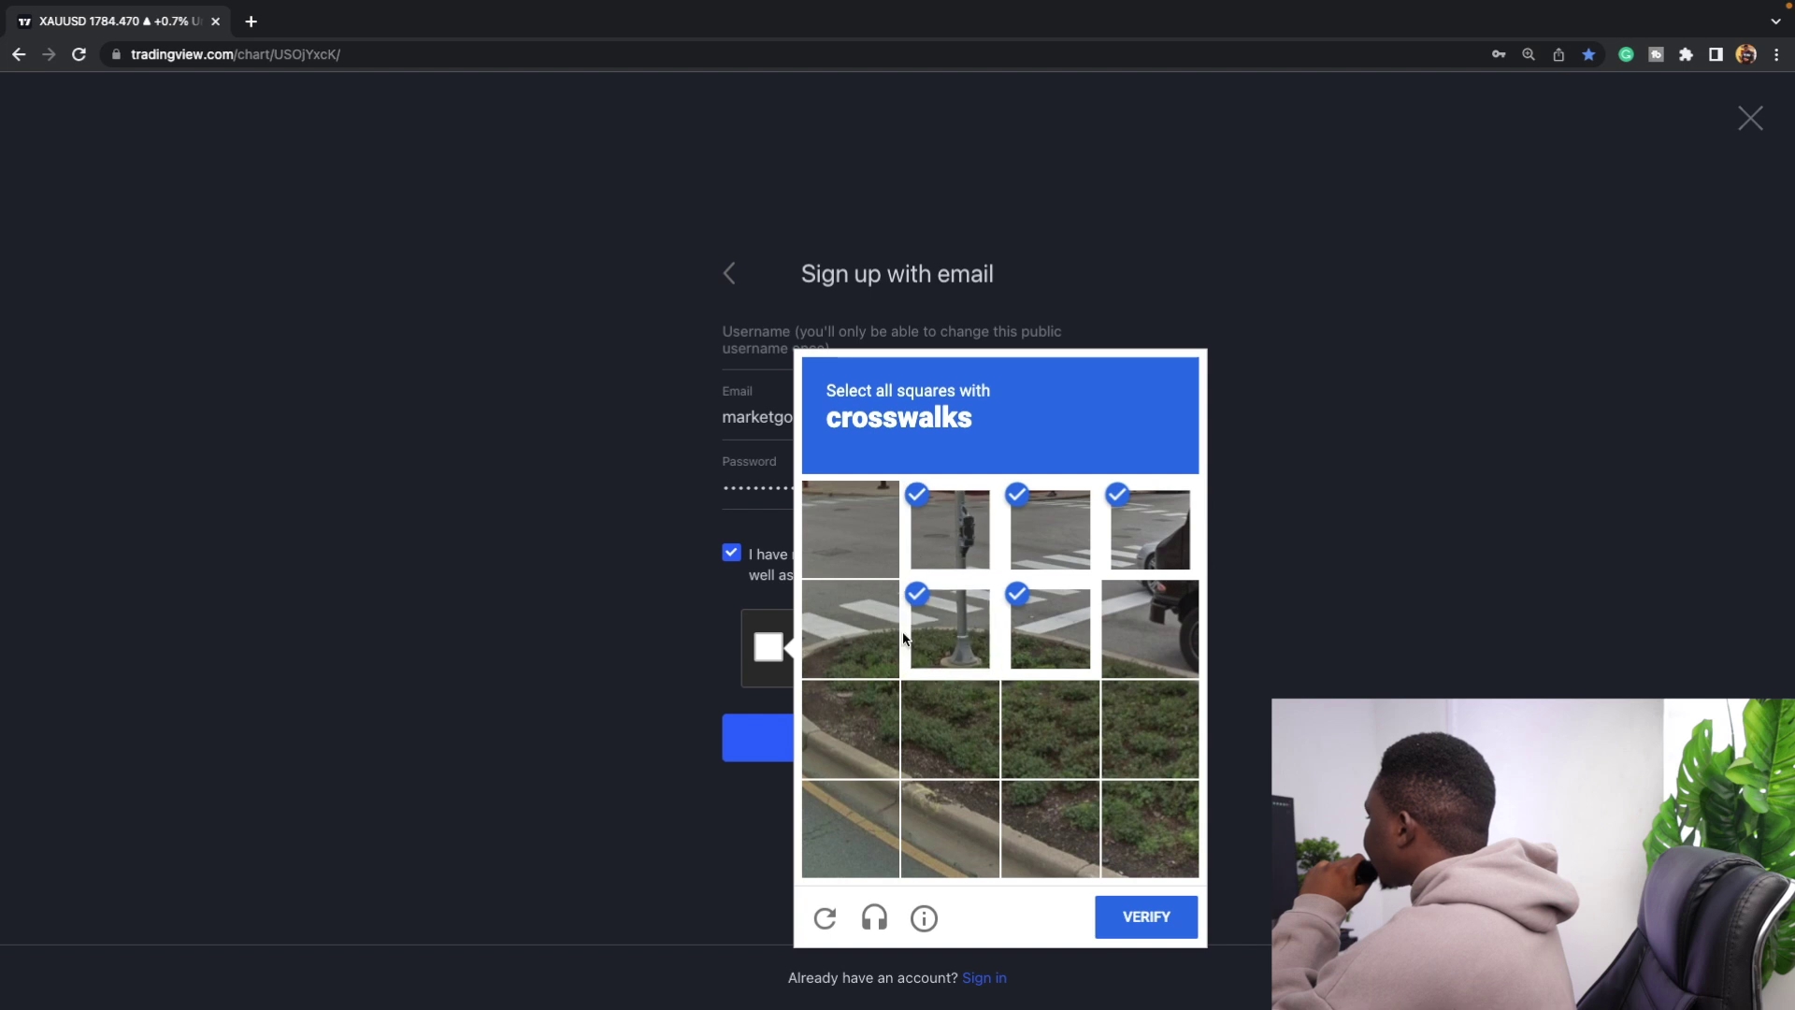
pyautogui.click(894, 637)
pyautogui.click(1191, 914)
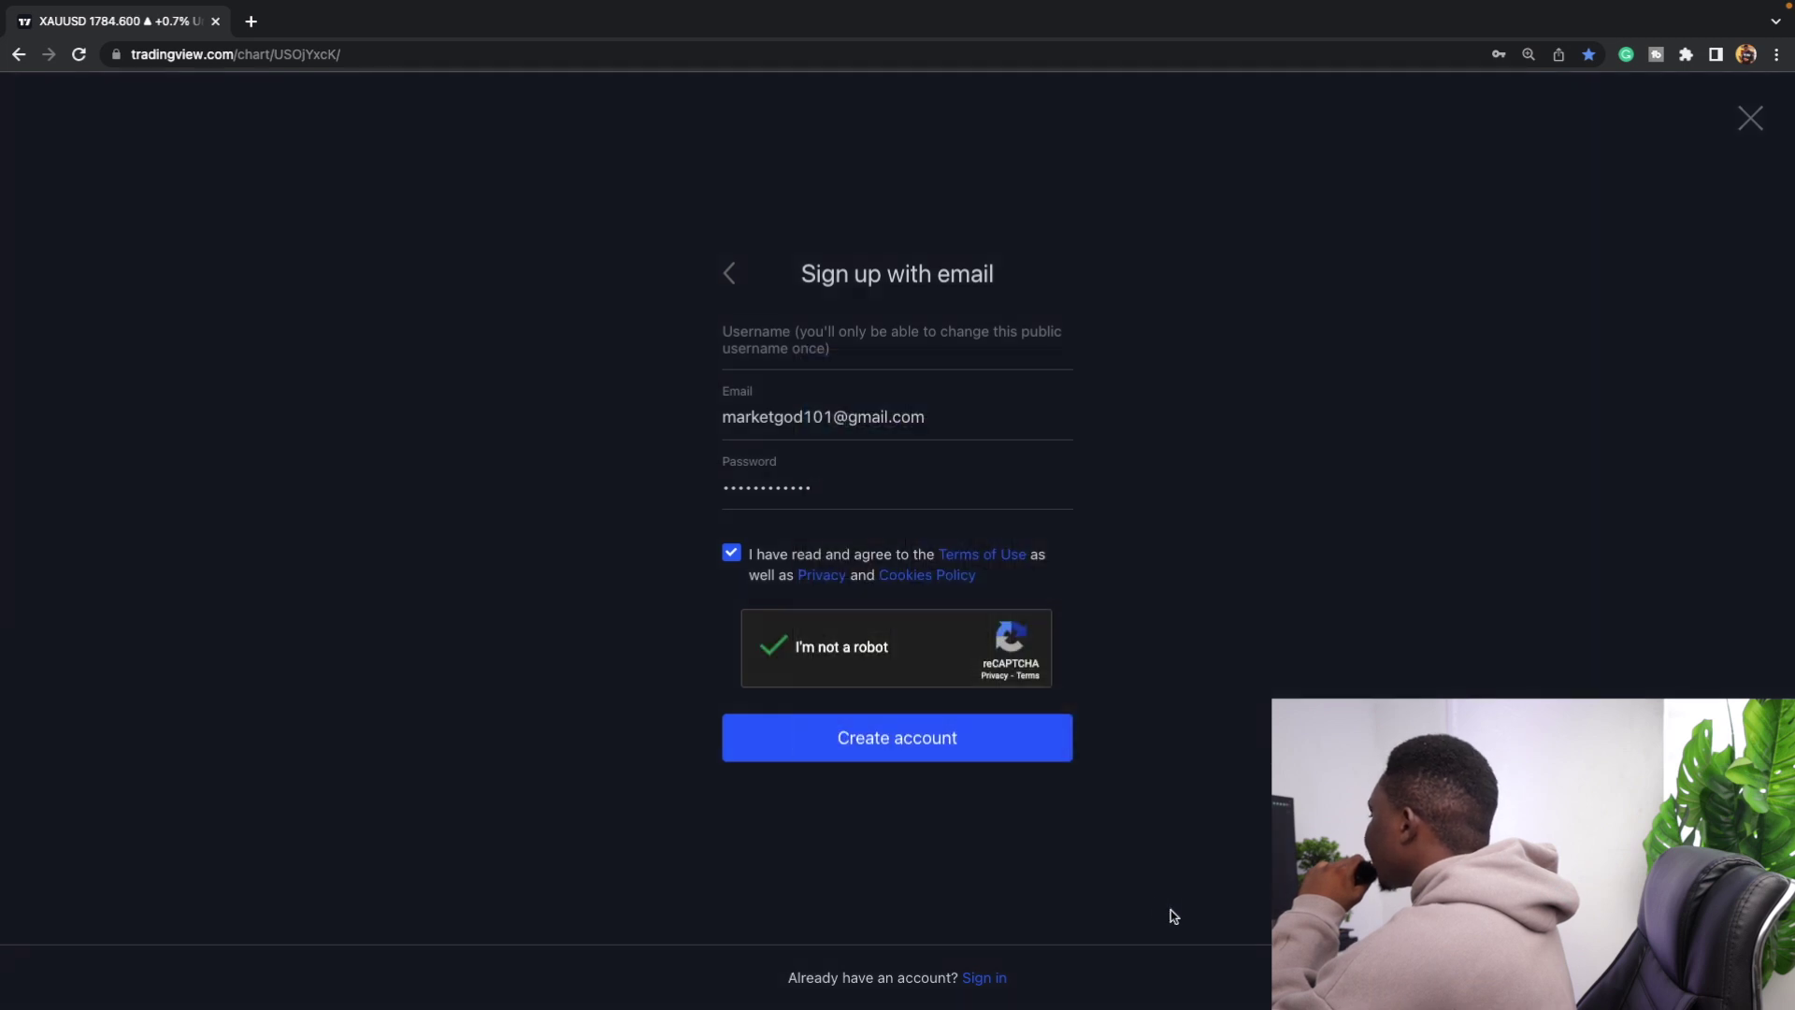
pyautogui.click(847, 728)
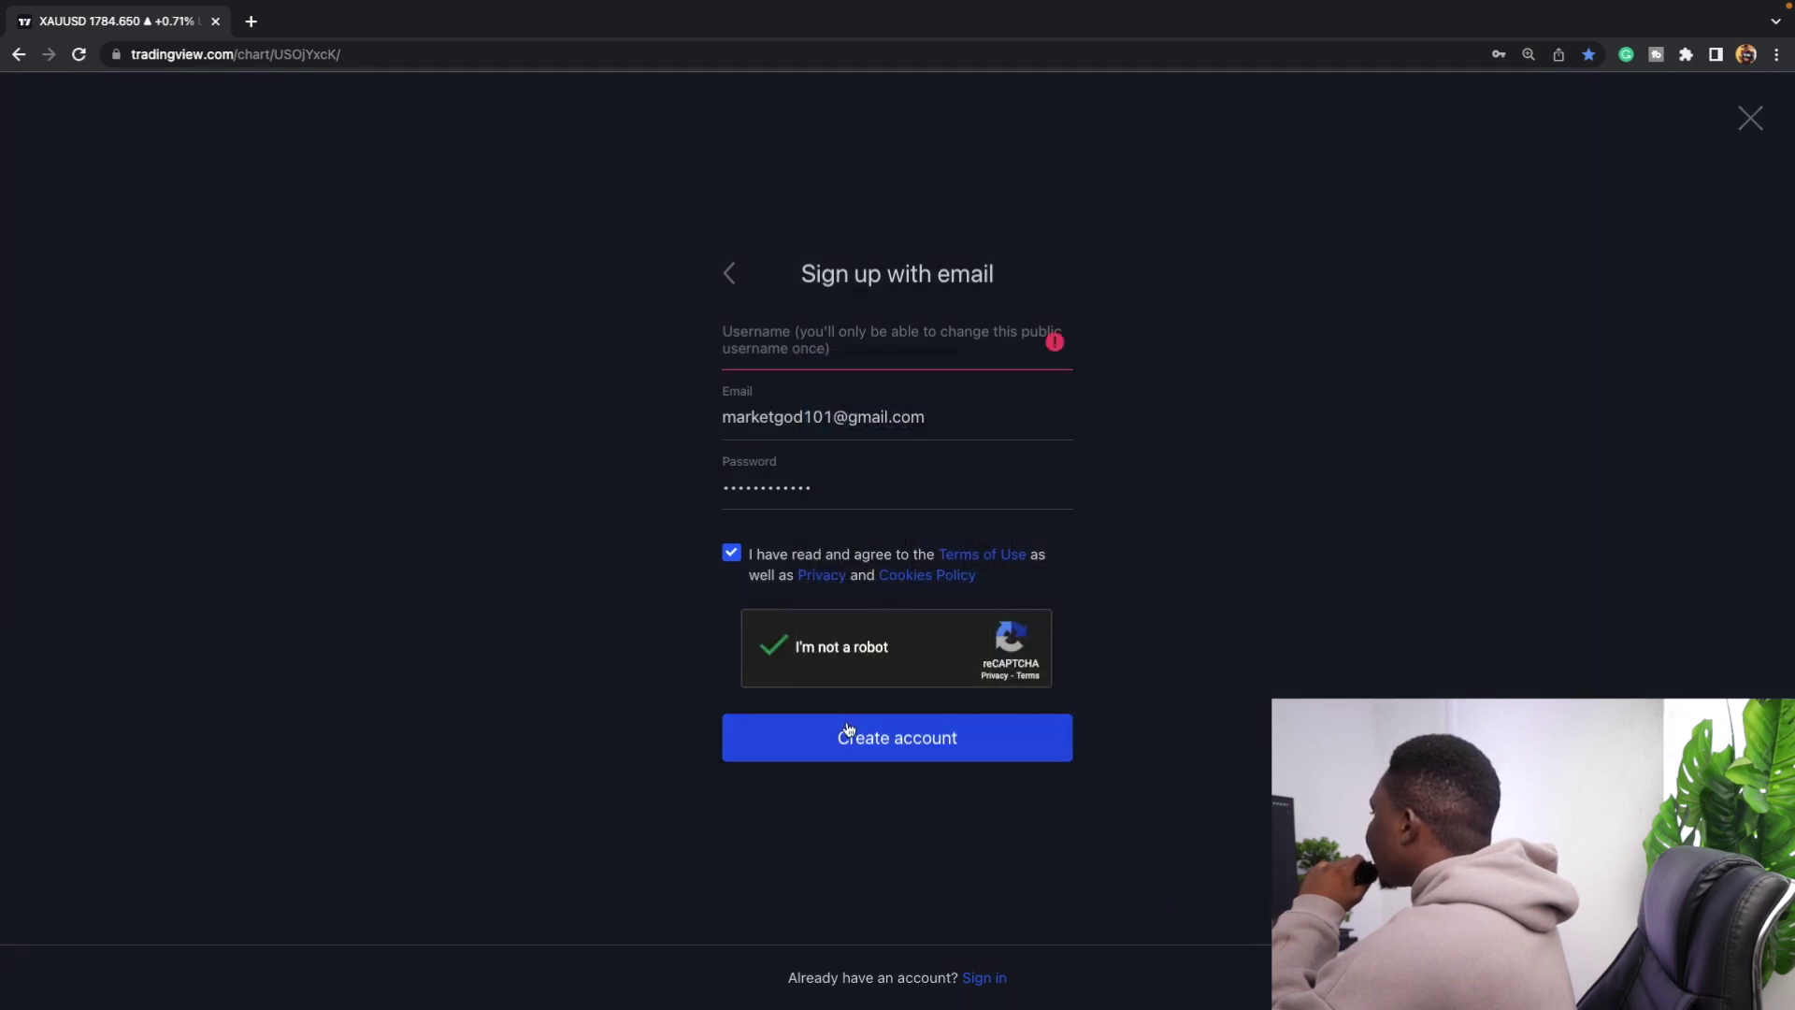
# Enter a username, submit, then replace the rejected taken username.
pyautogui.click(886, 350)
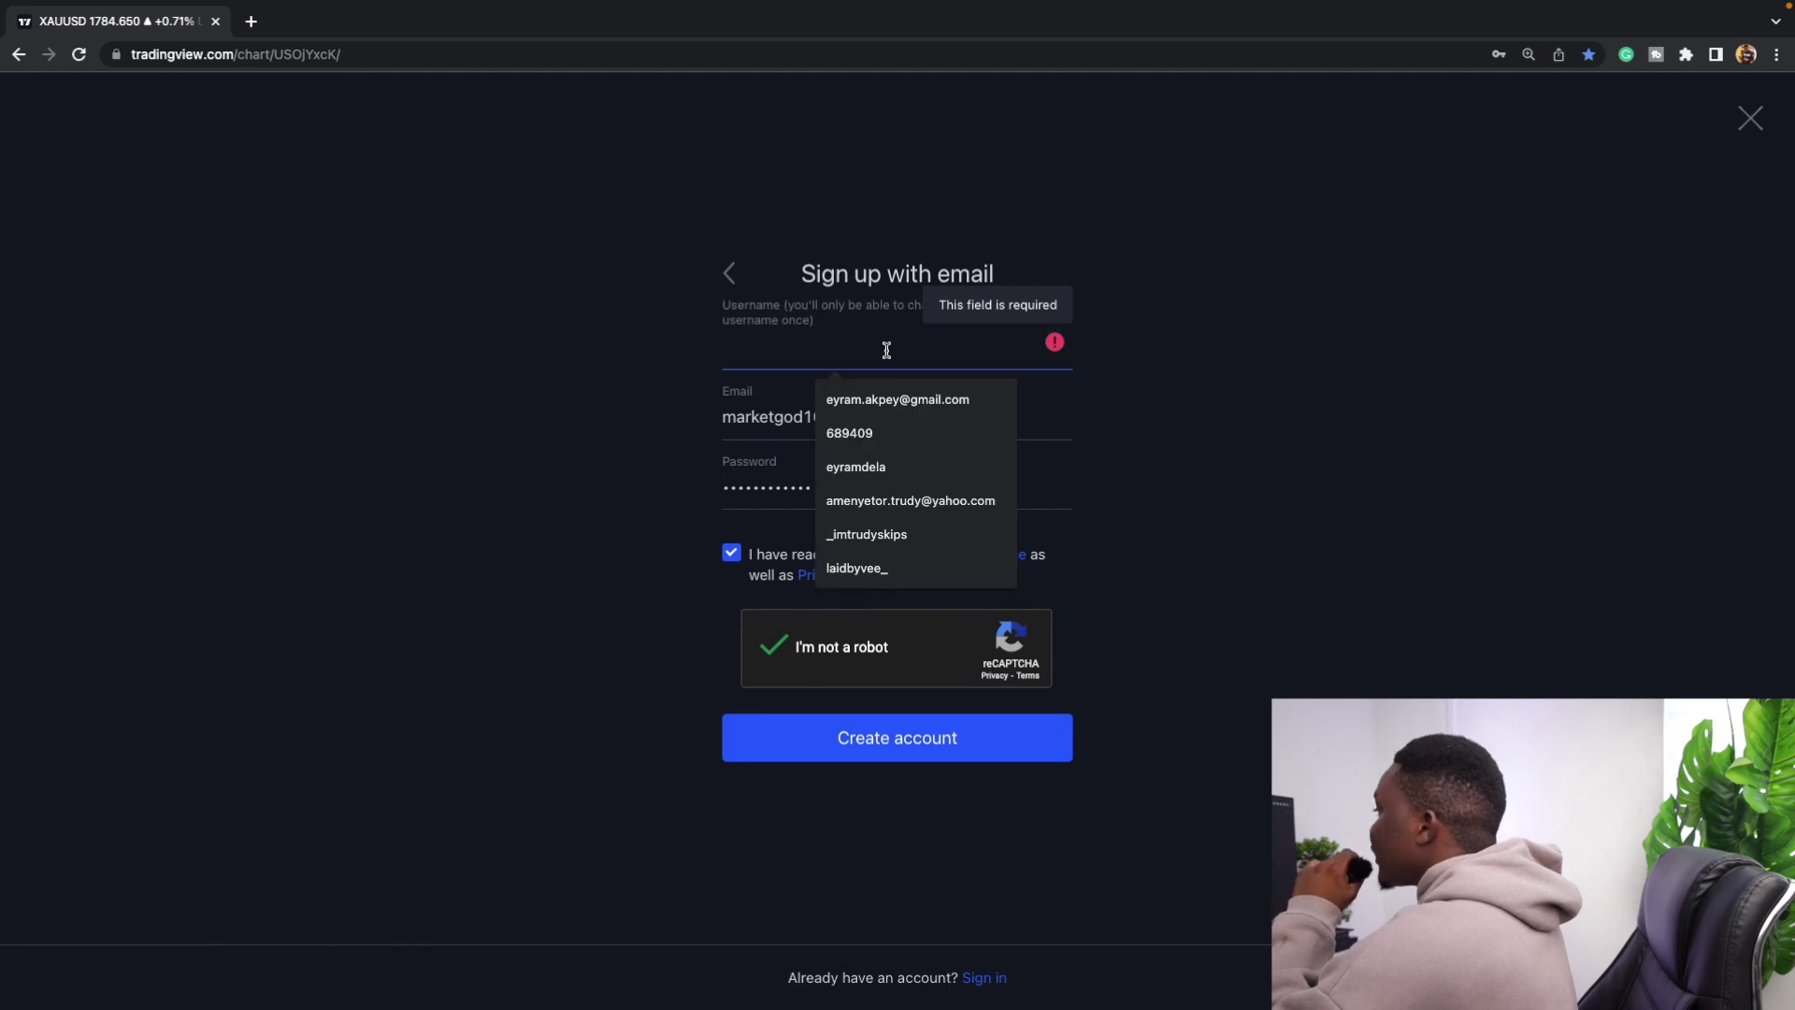
pyautogui.write('mar')
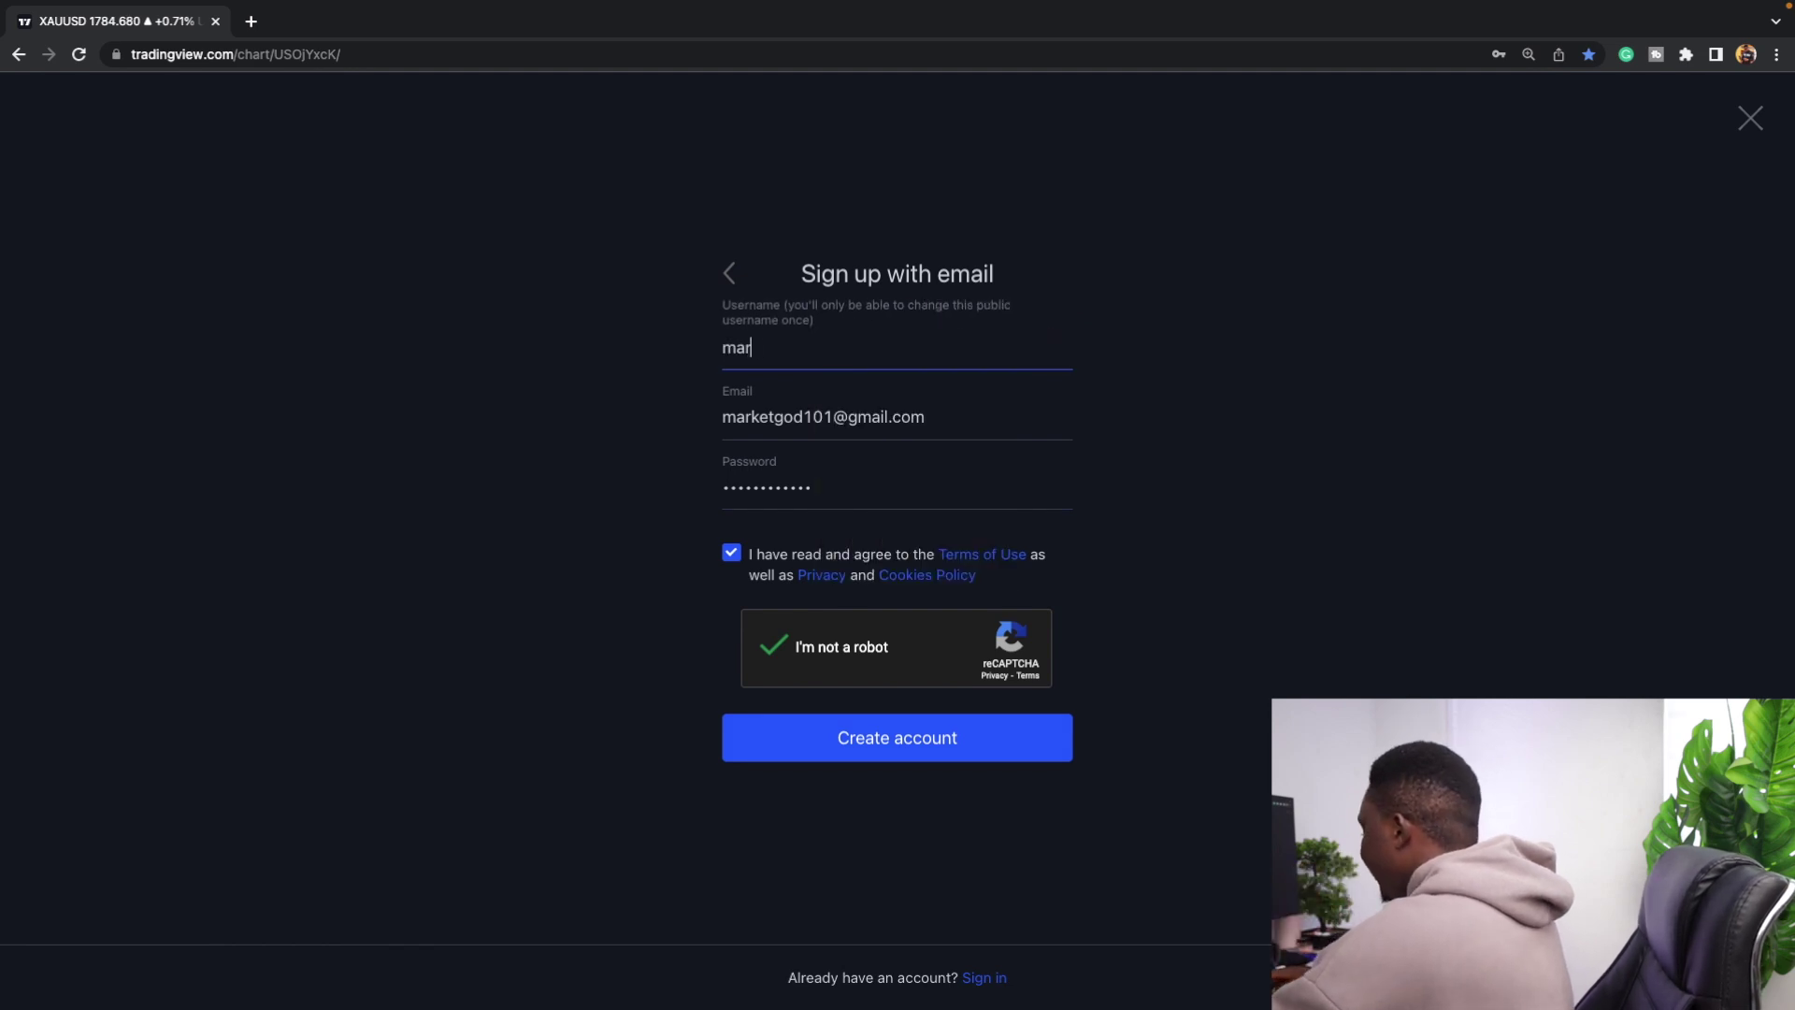
pyautogui.write('ketgod')
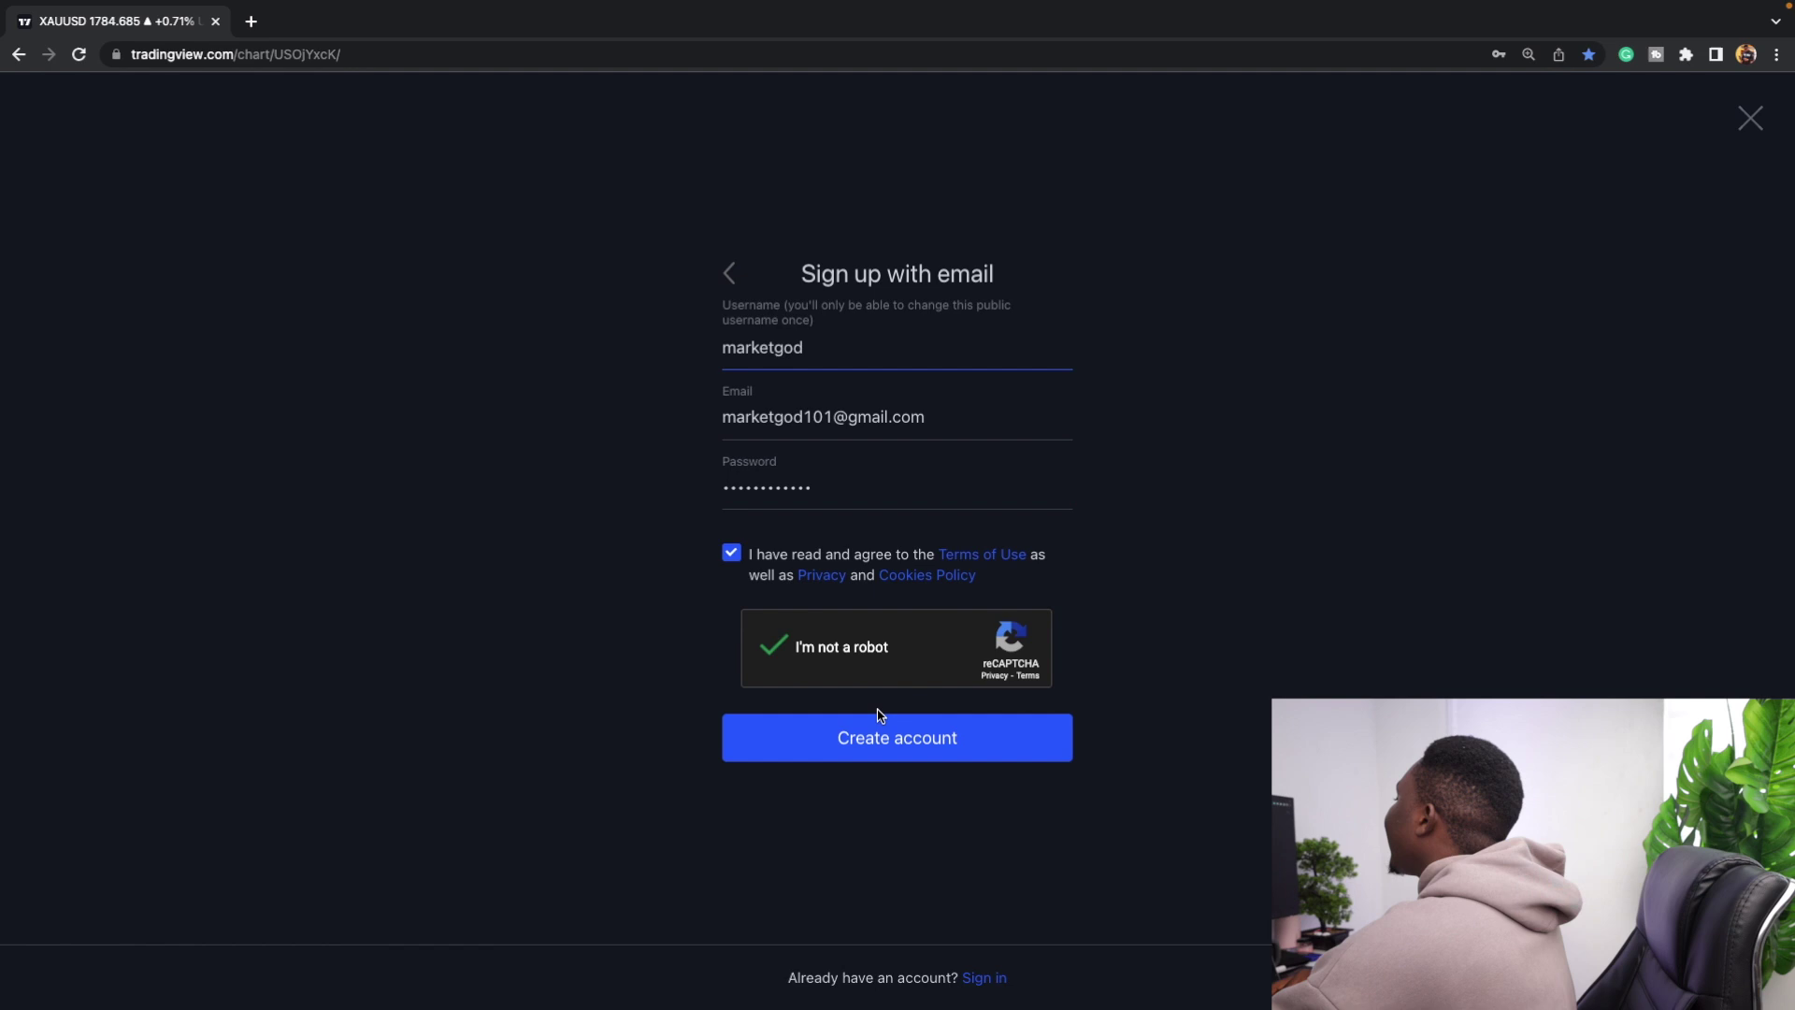
pyautogui.click(858, 752)
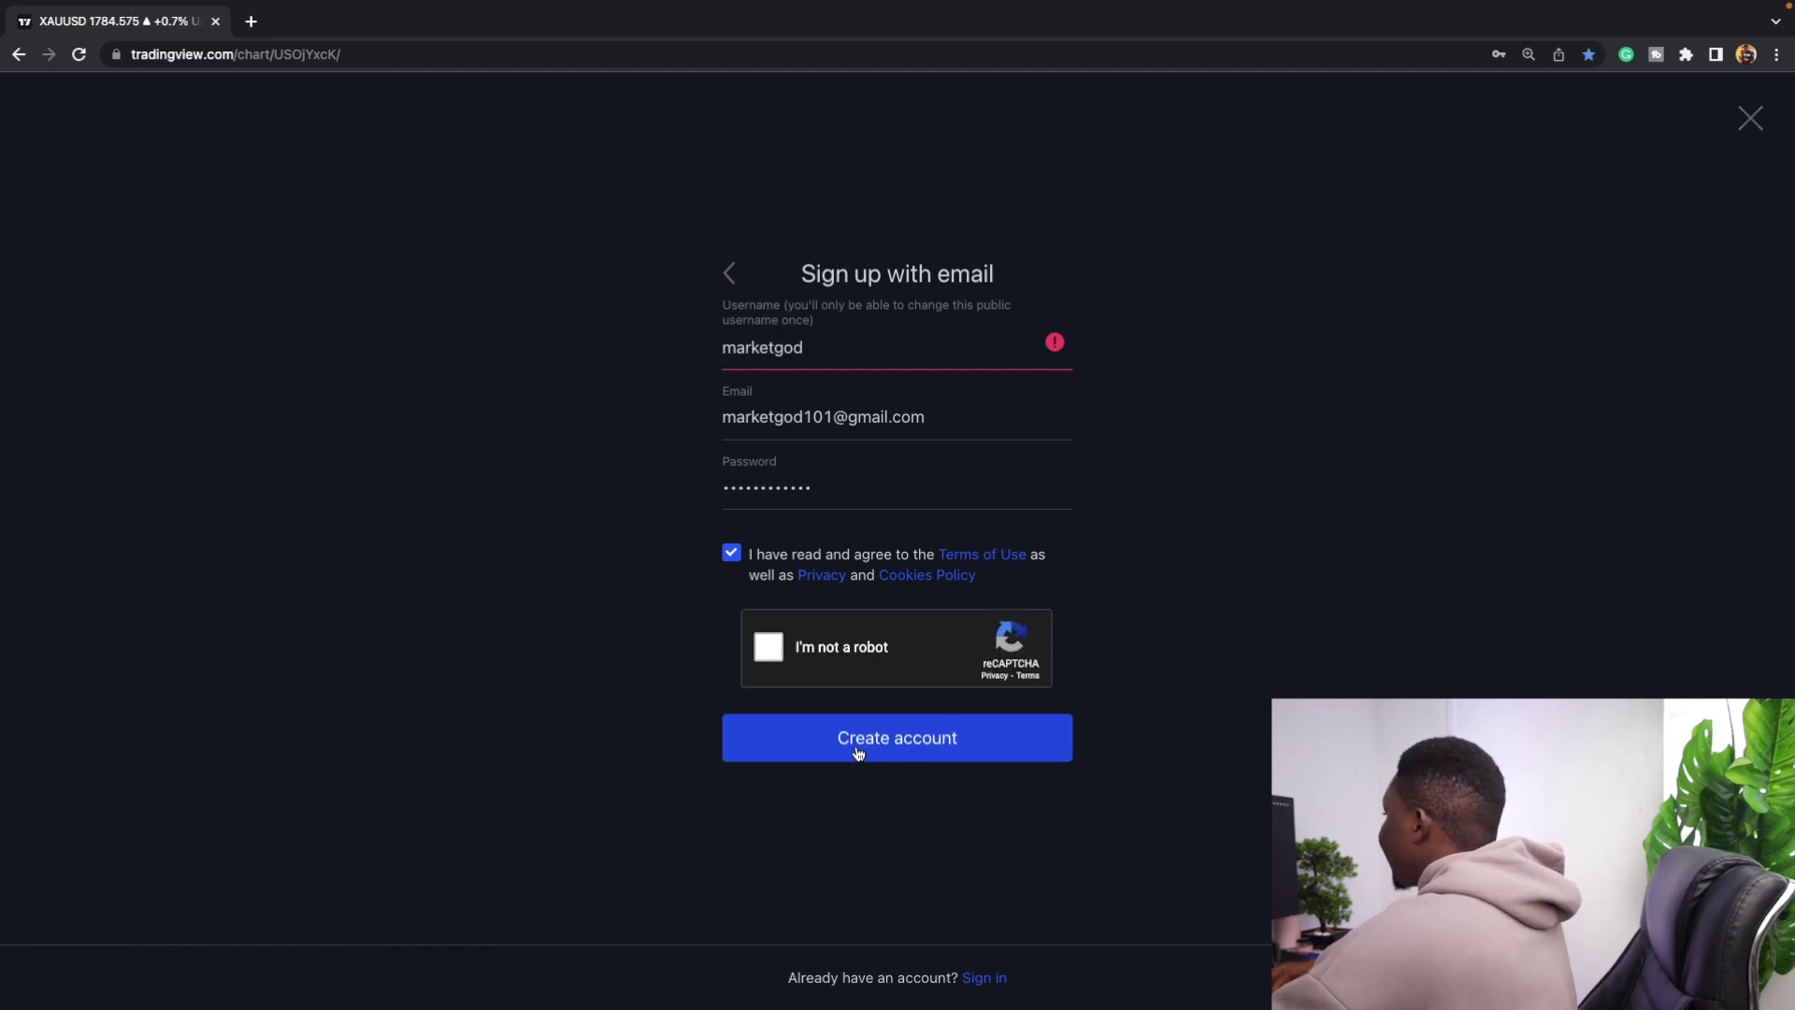
pyautogui.click(924, 338)
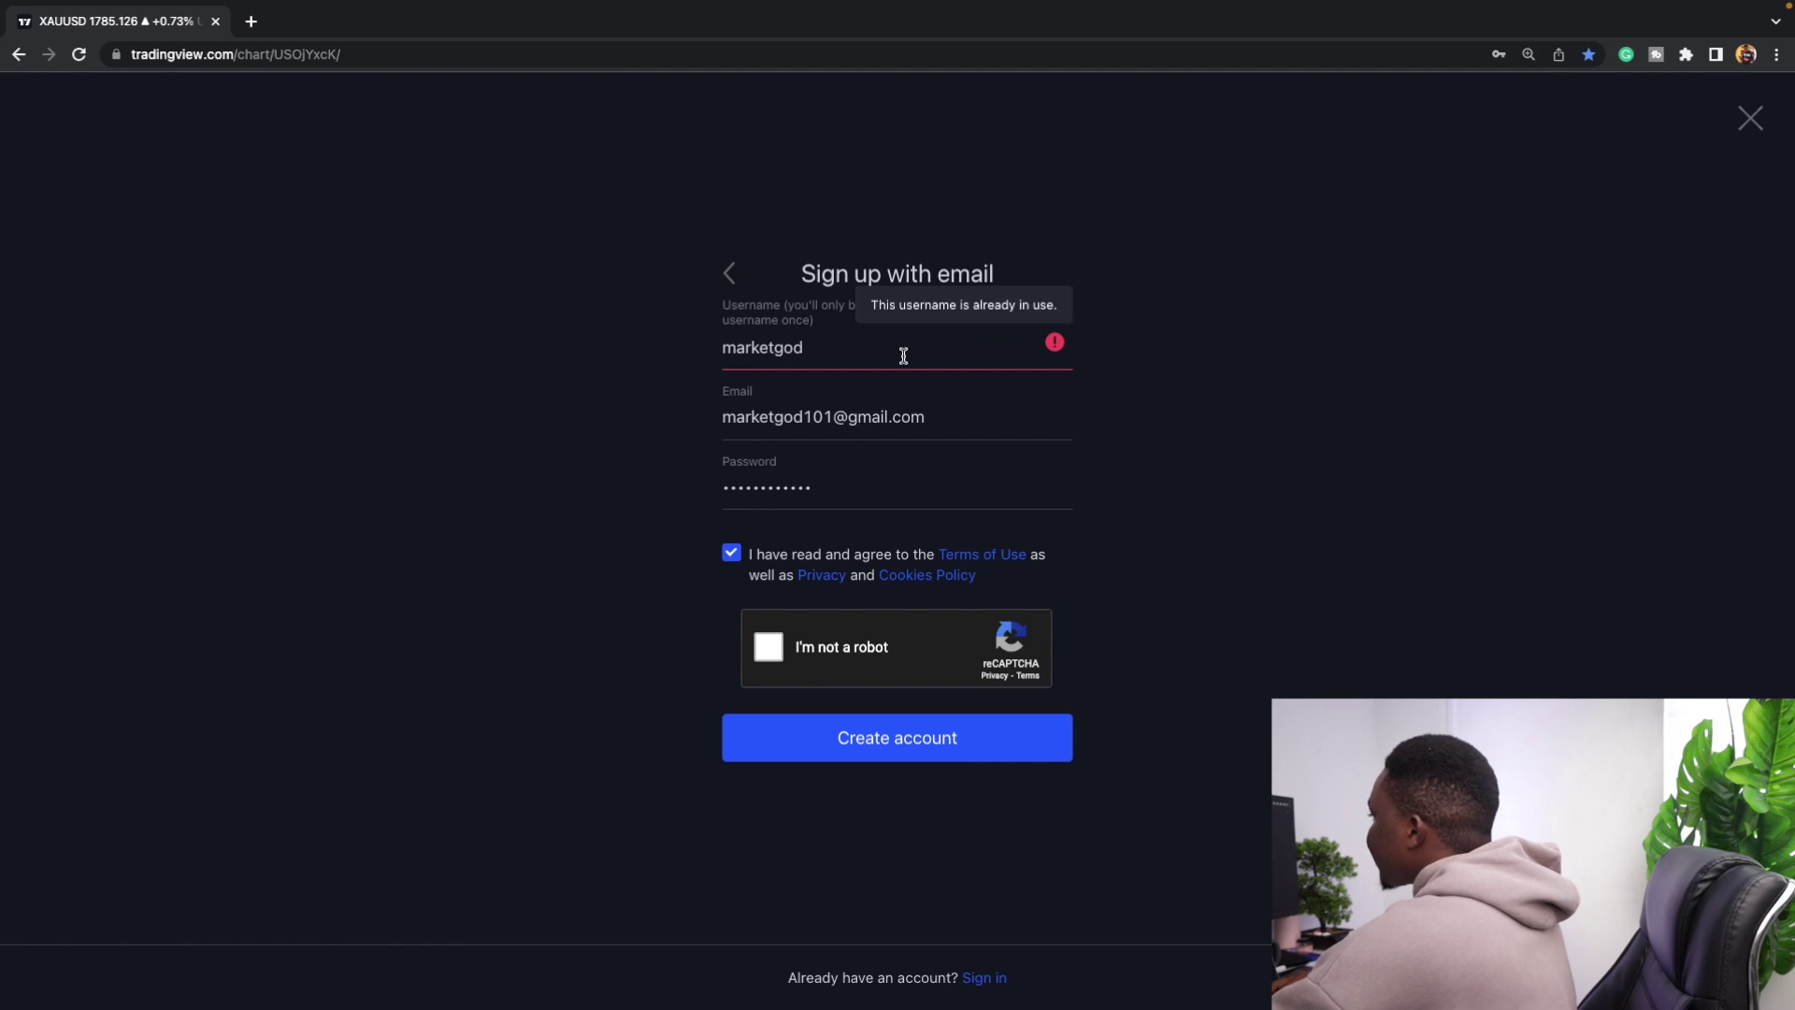
pyautogui.doubleClick(903, 357)
pyautogui.write('xauusdlegend')
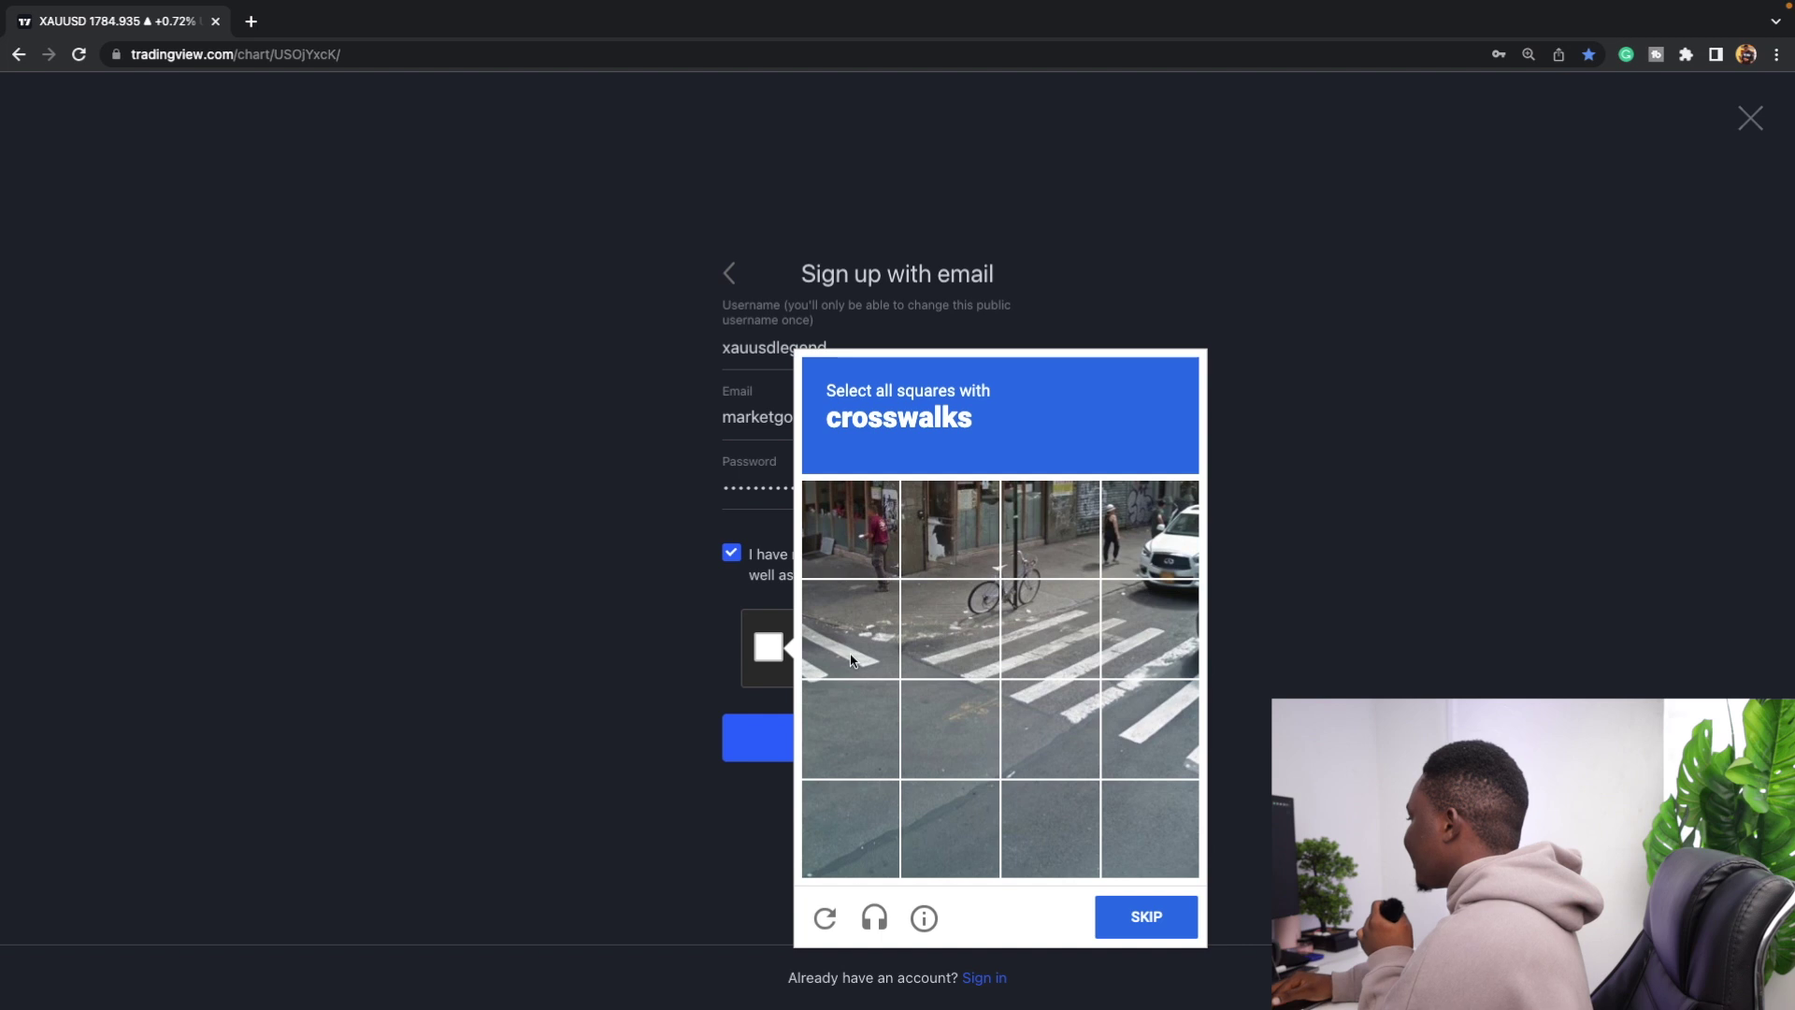
# Select the five crosswalk tiles, verify the reCAPTCHA, and create the account.
pyautogui.click(949, 628)
pyautogui.click(1050, 629)
pyautogui.click(1050, 729)
pyautogui.click(1149, 729)
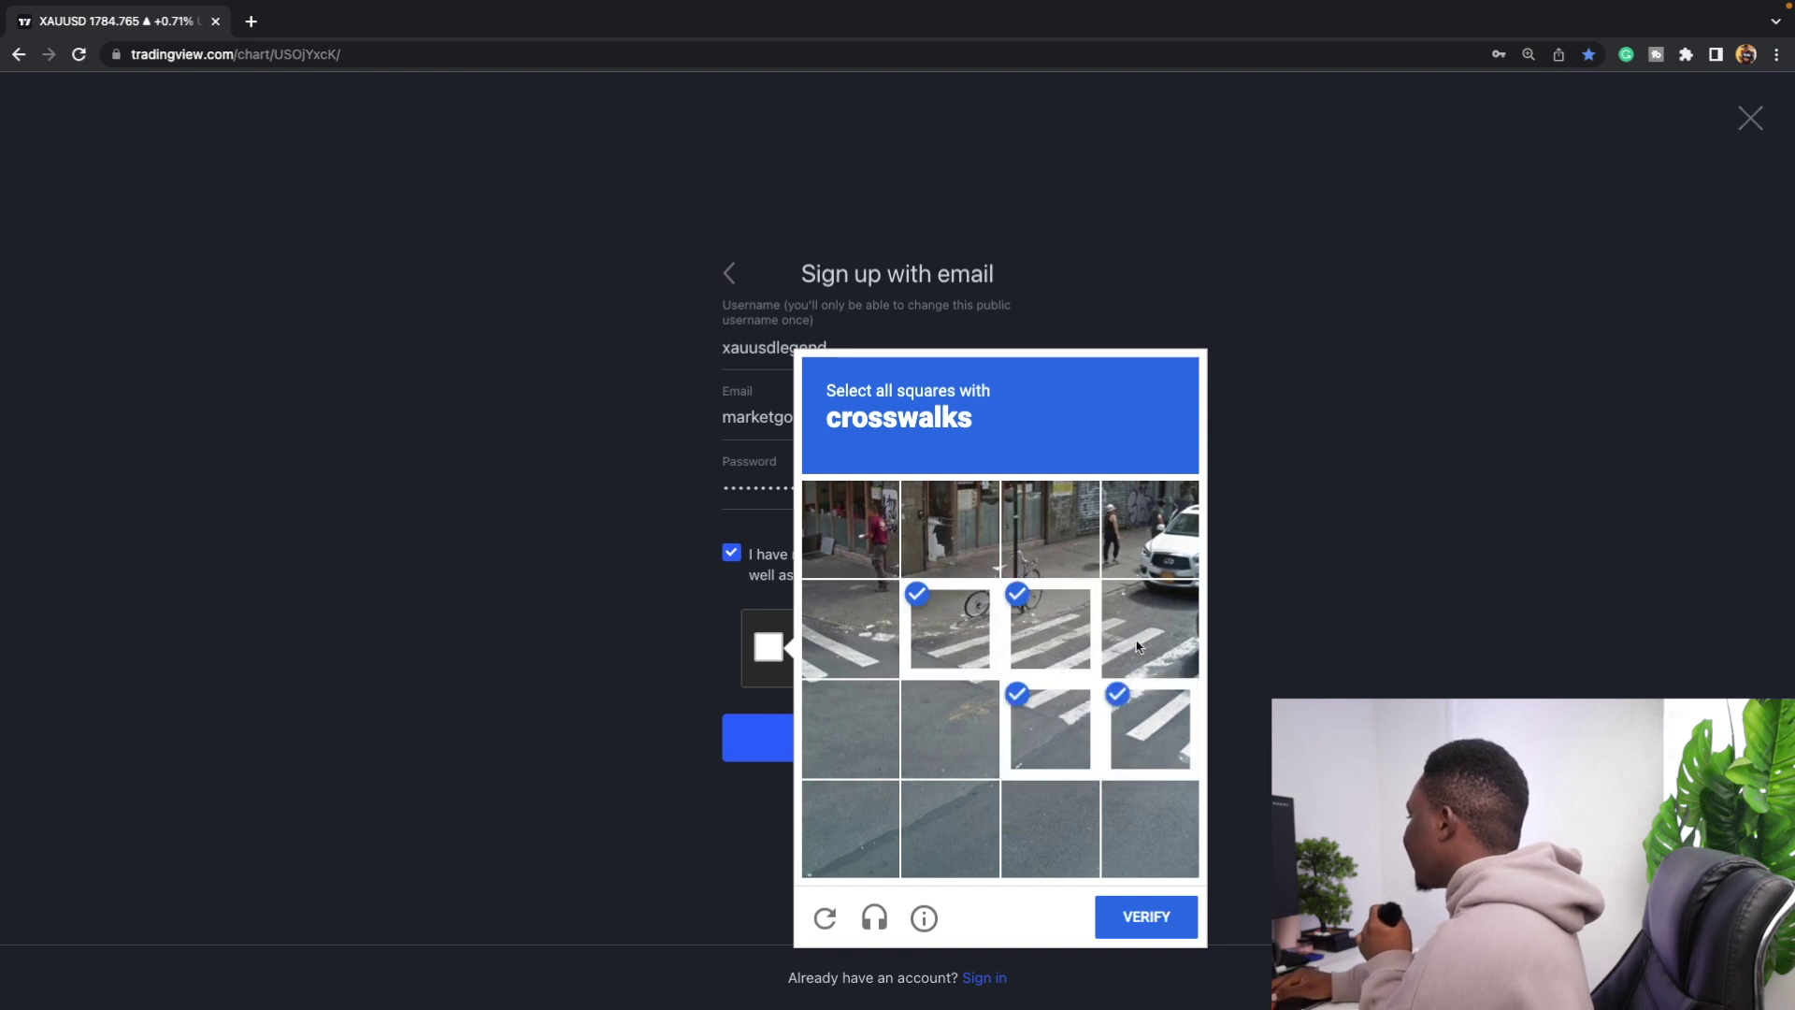
pyautogui.click(1150, 629)
pyautogui.click(1146, 921)
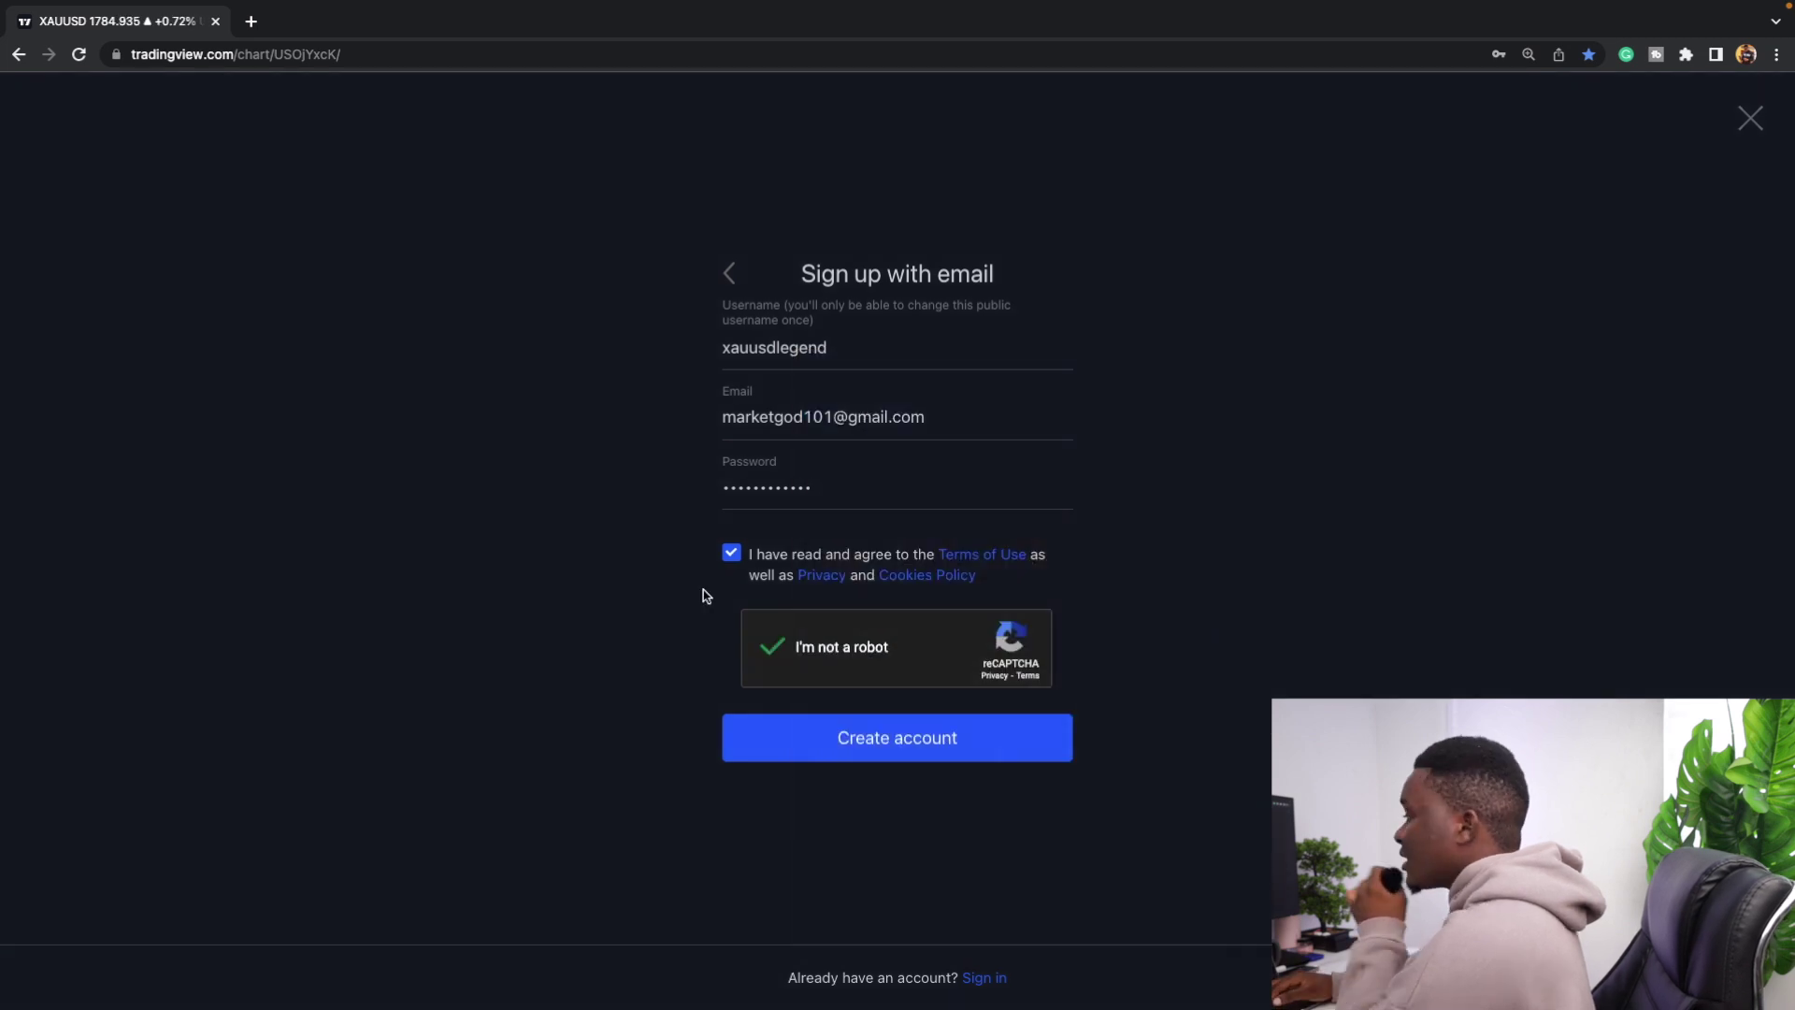
pyautogui.click(831, 738)
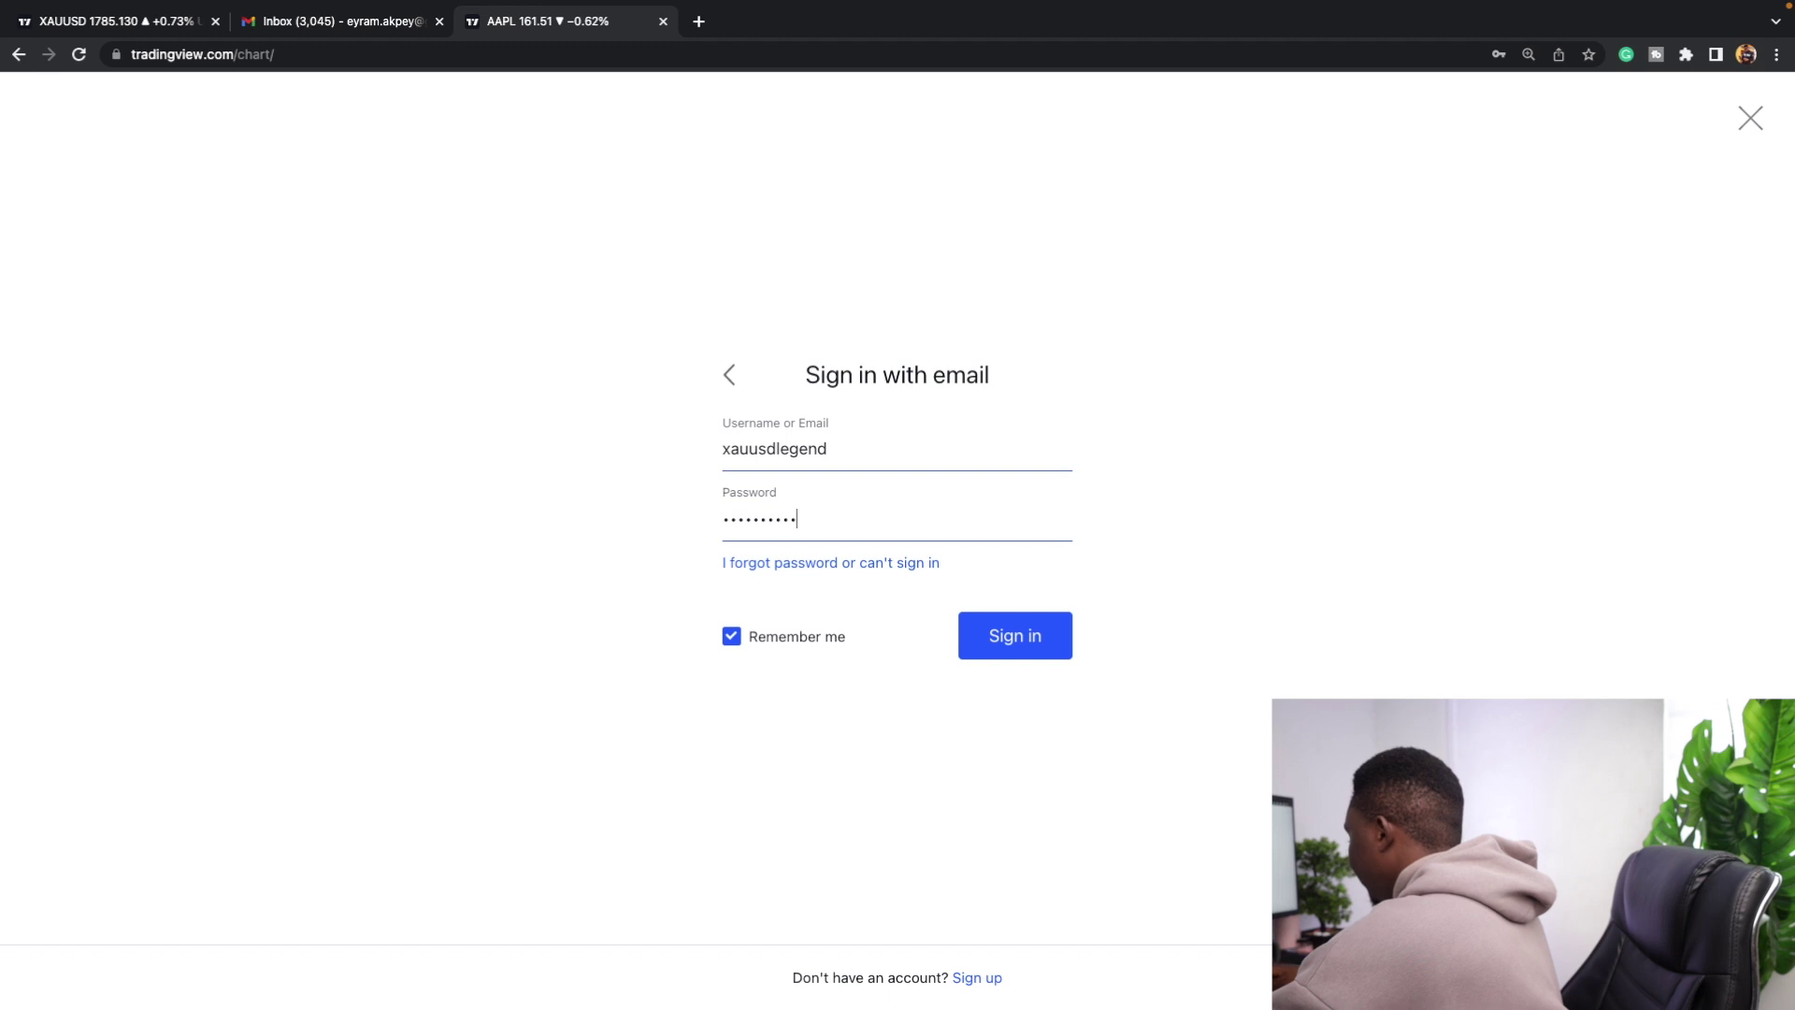
# Submit the entered username and password to sign in to the new account.
pyautogui.press('Return')
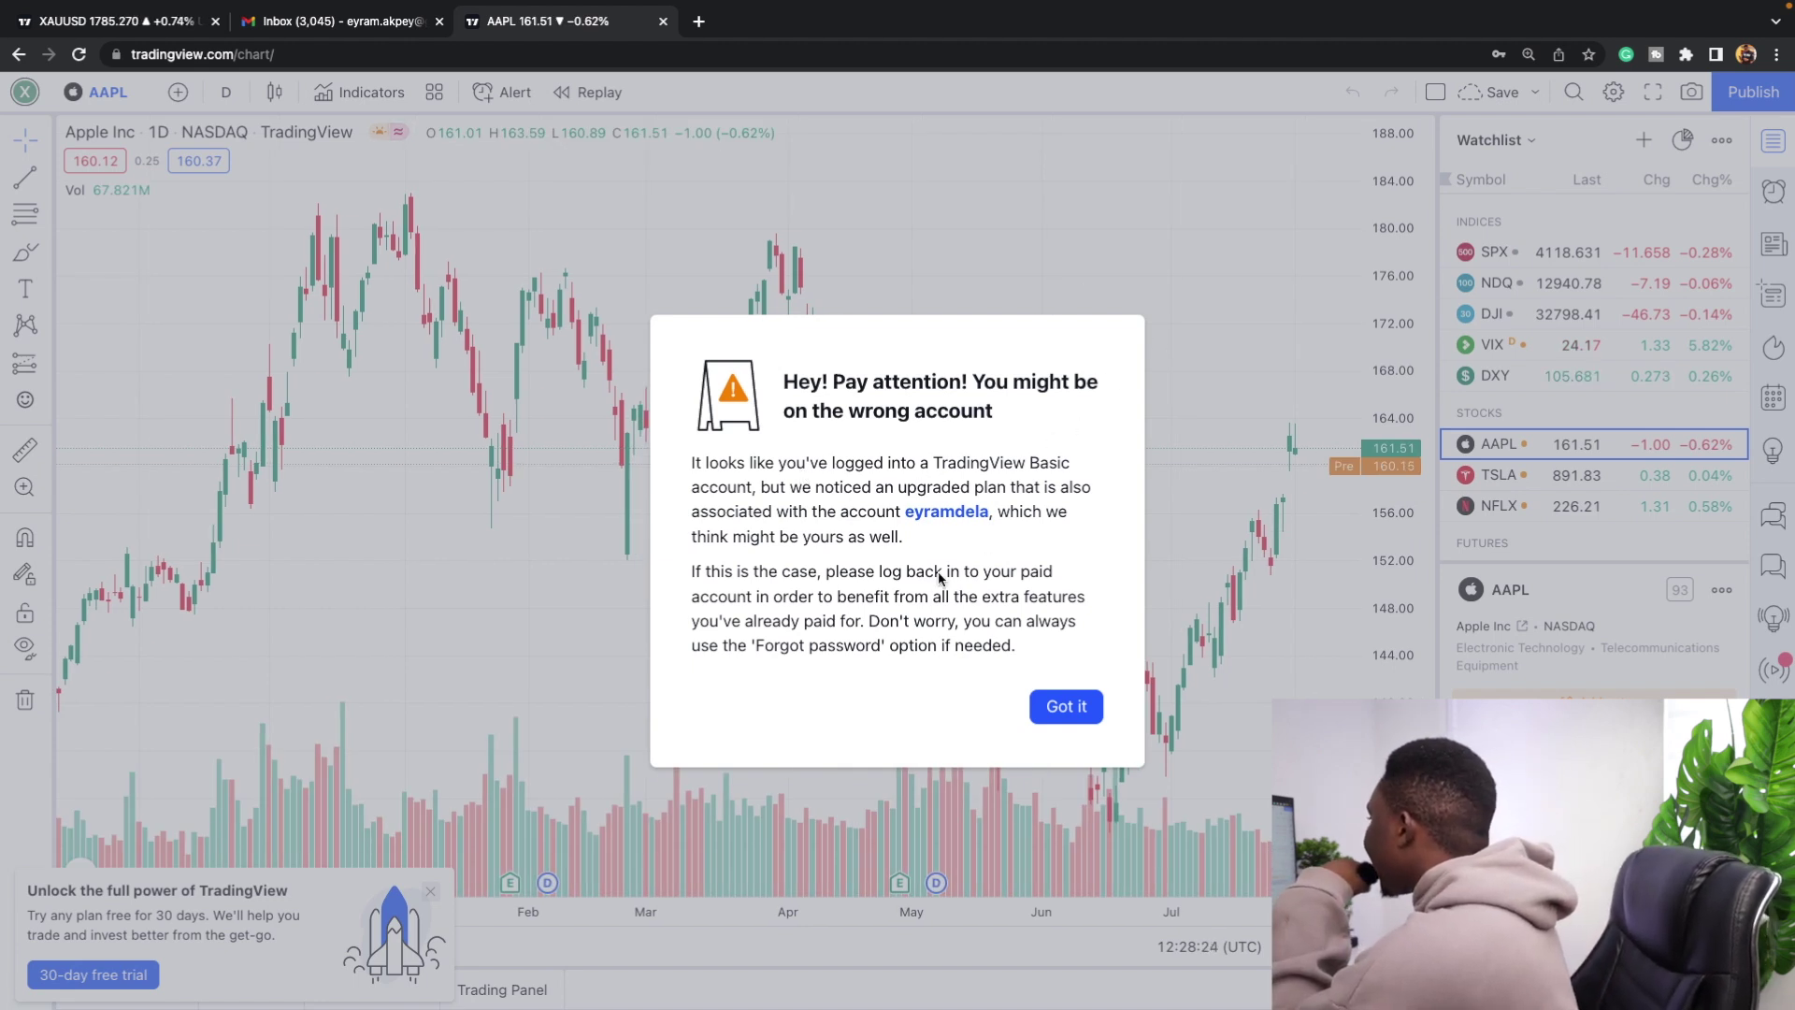
# Dismiss the wrong-account warning and the layout tip, returning to the chart.
pyautogui.click(1066, 706)
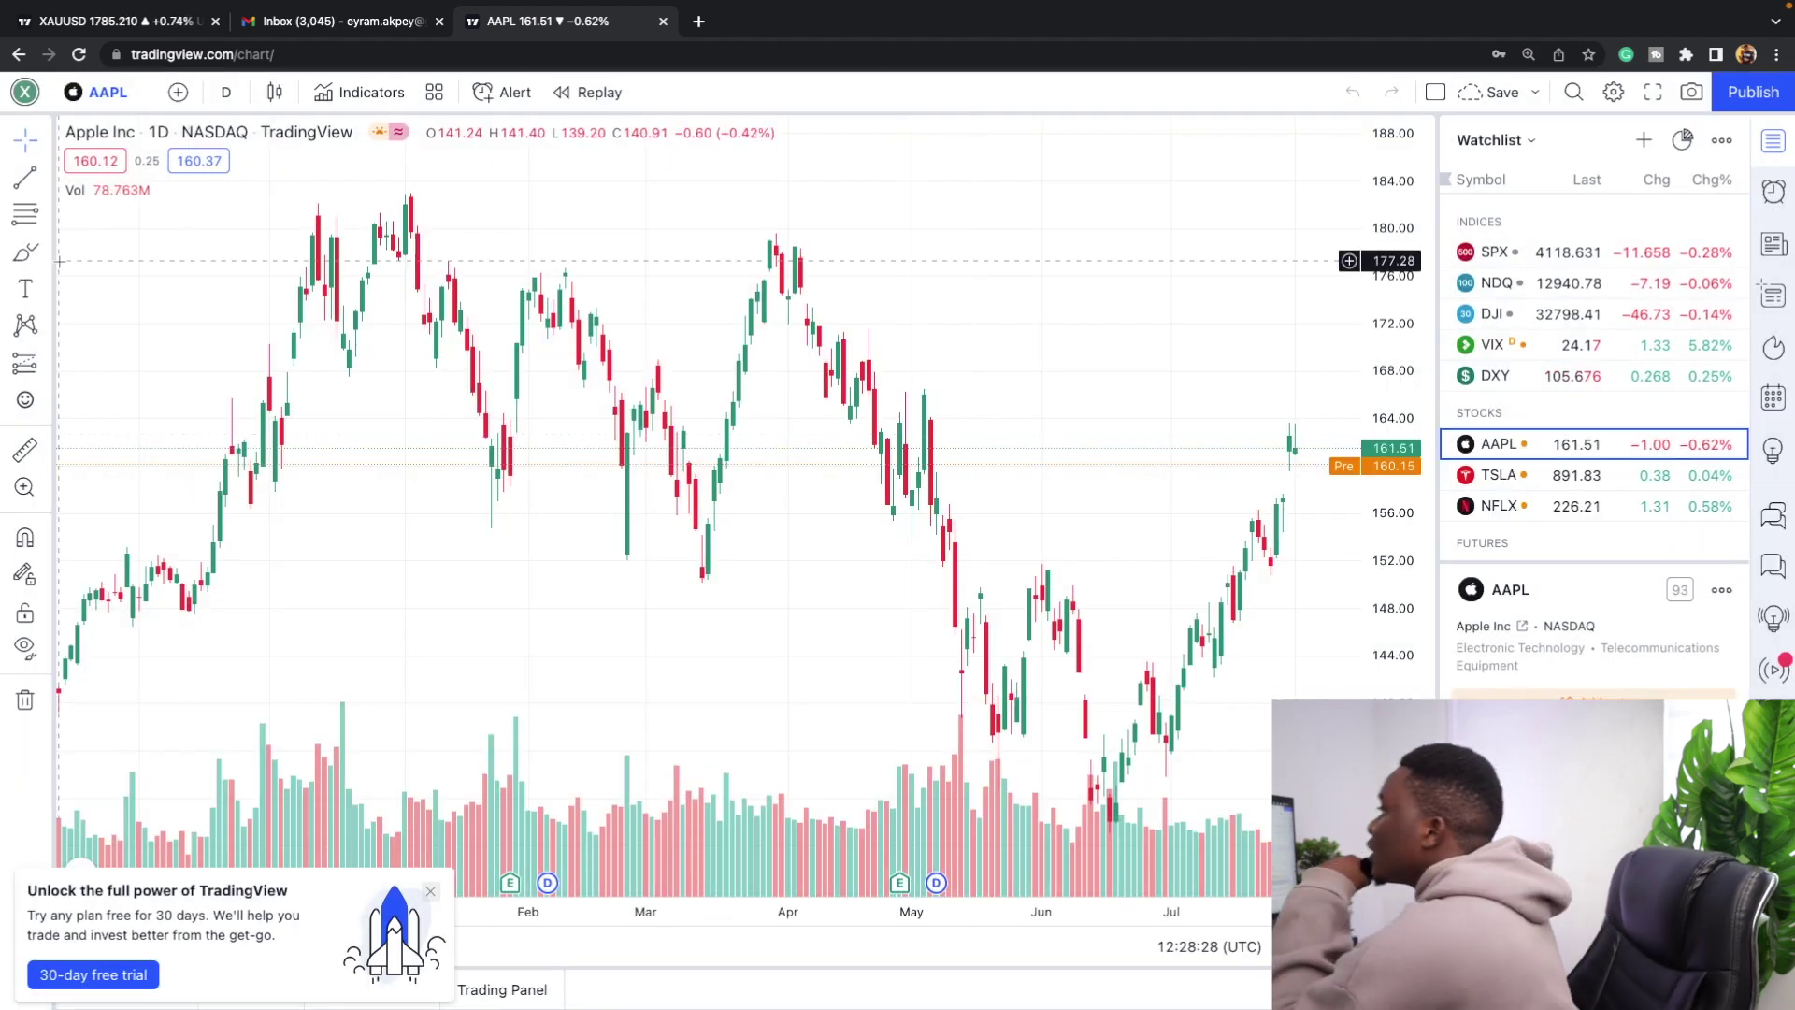
pyautogui.click(25, 92)
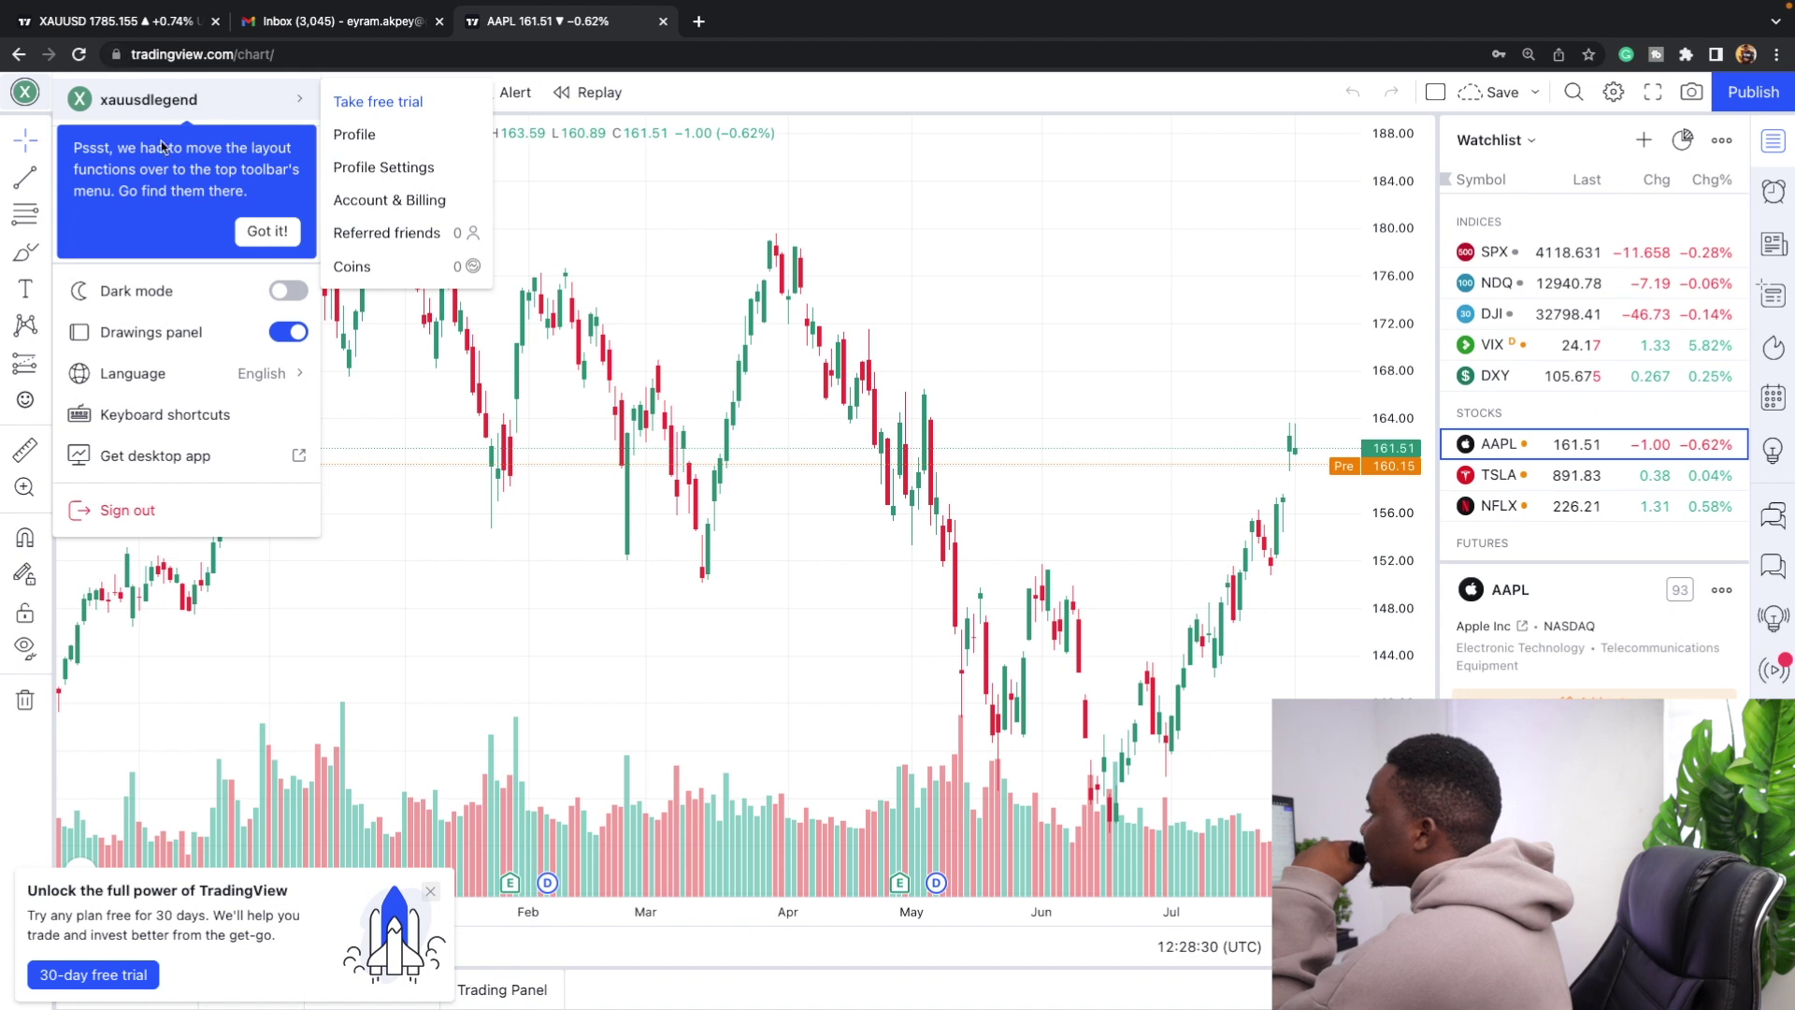
pyautogui.click(267, 231)
pyautogui.click(811, 312)
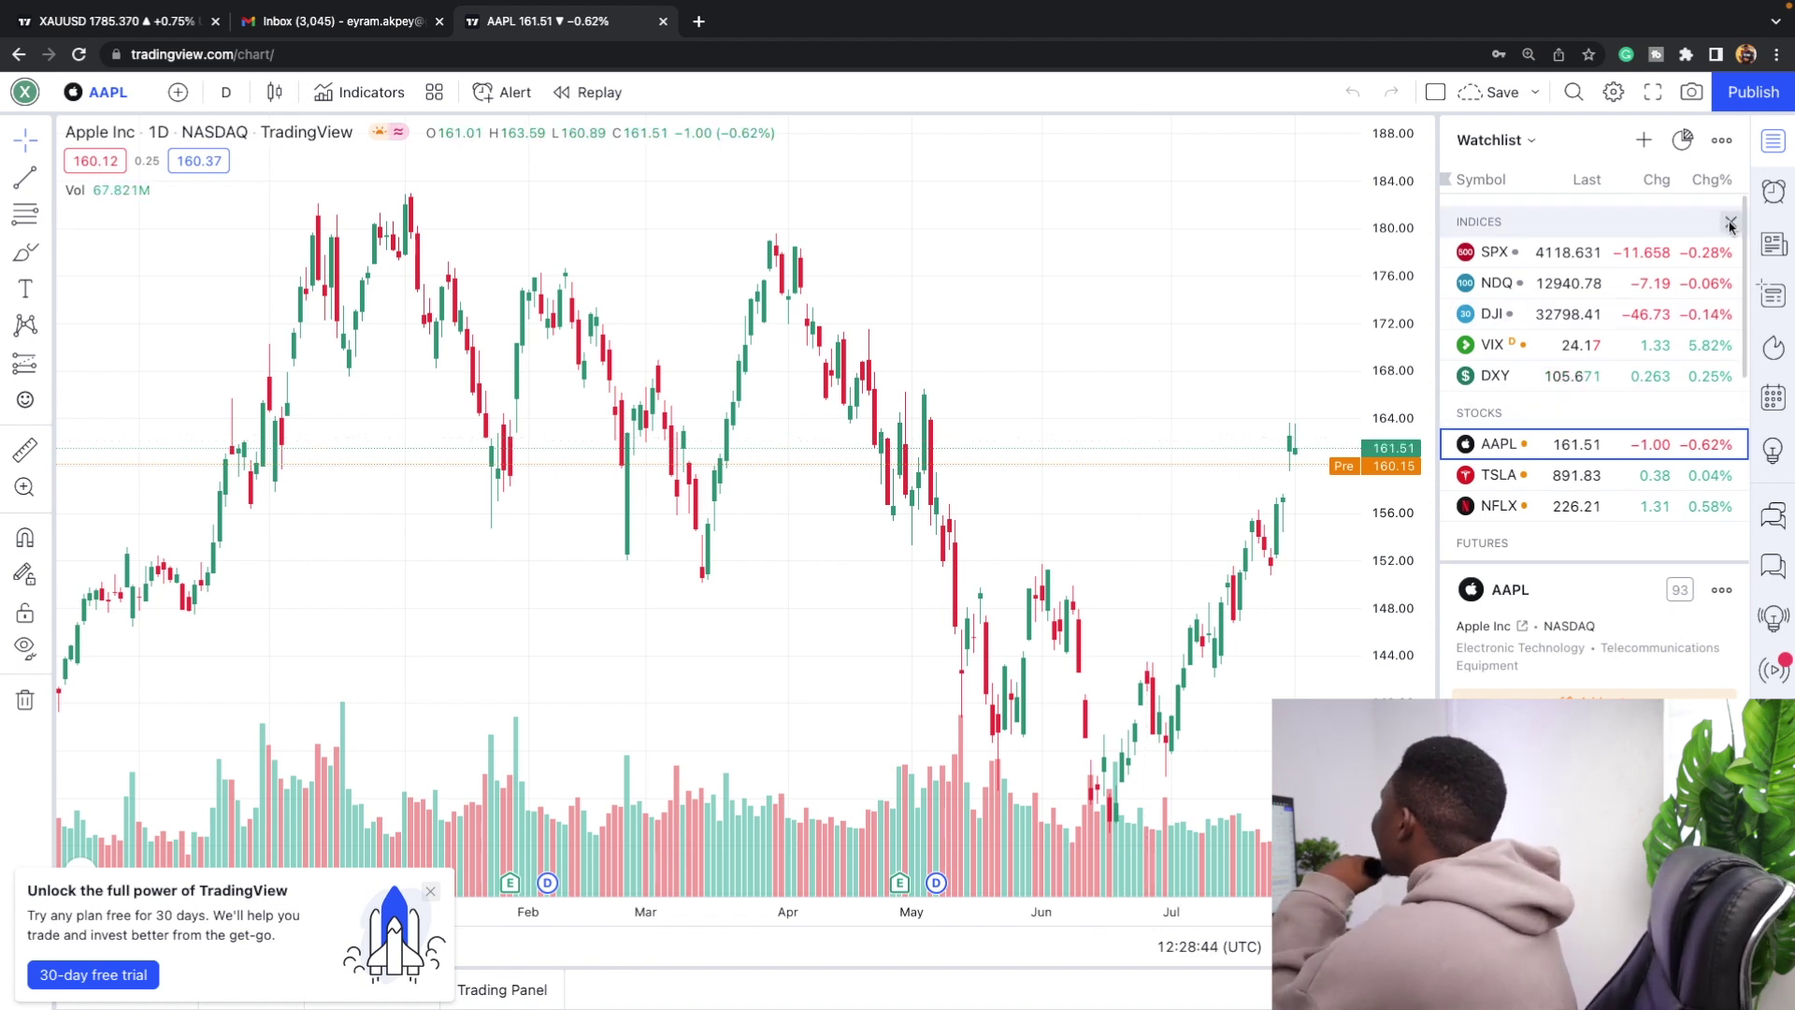
# Remove the indices, stocks, futures and forex symbols from the watchlist.
pyautogui.scroll(-3, 1731, 224)
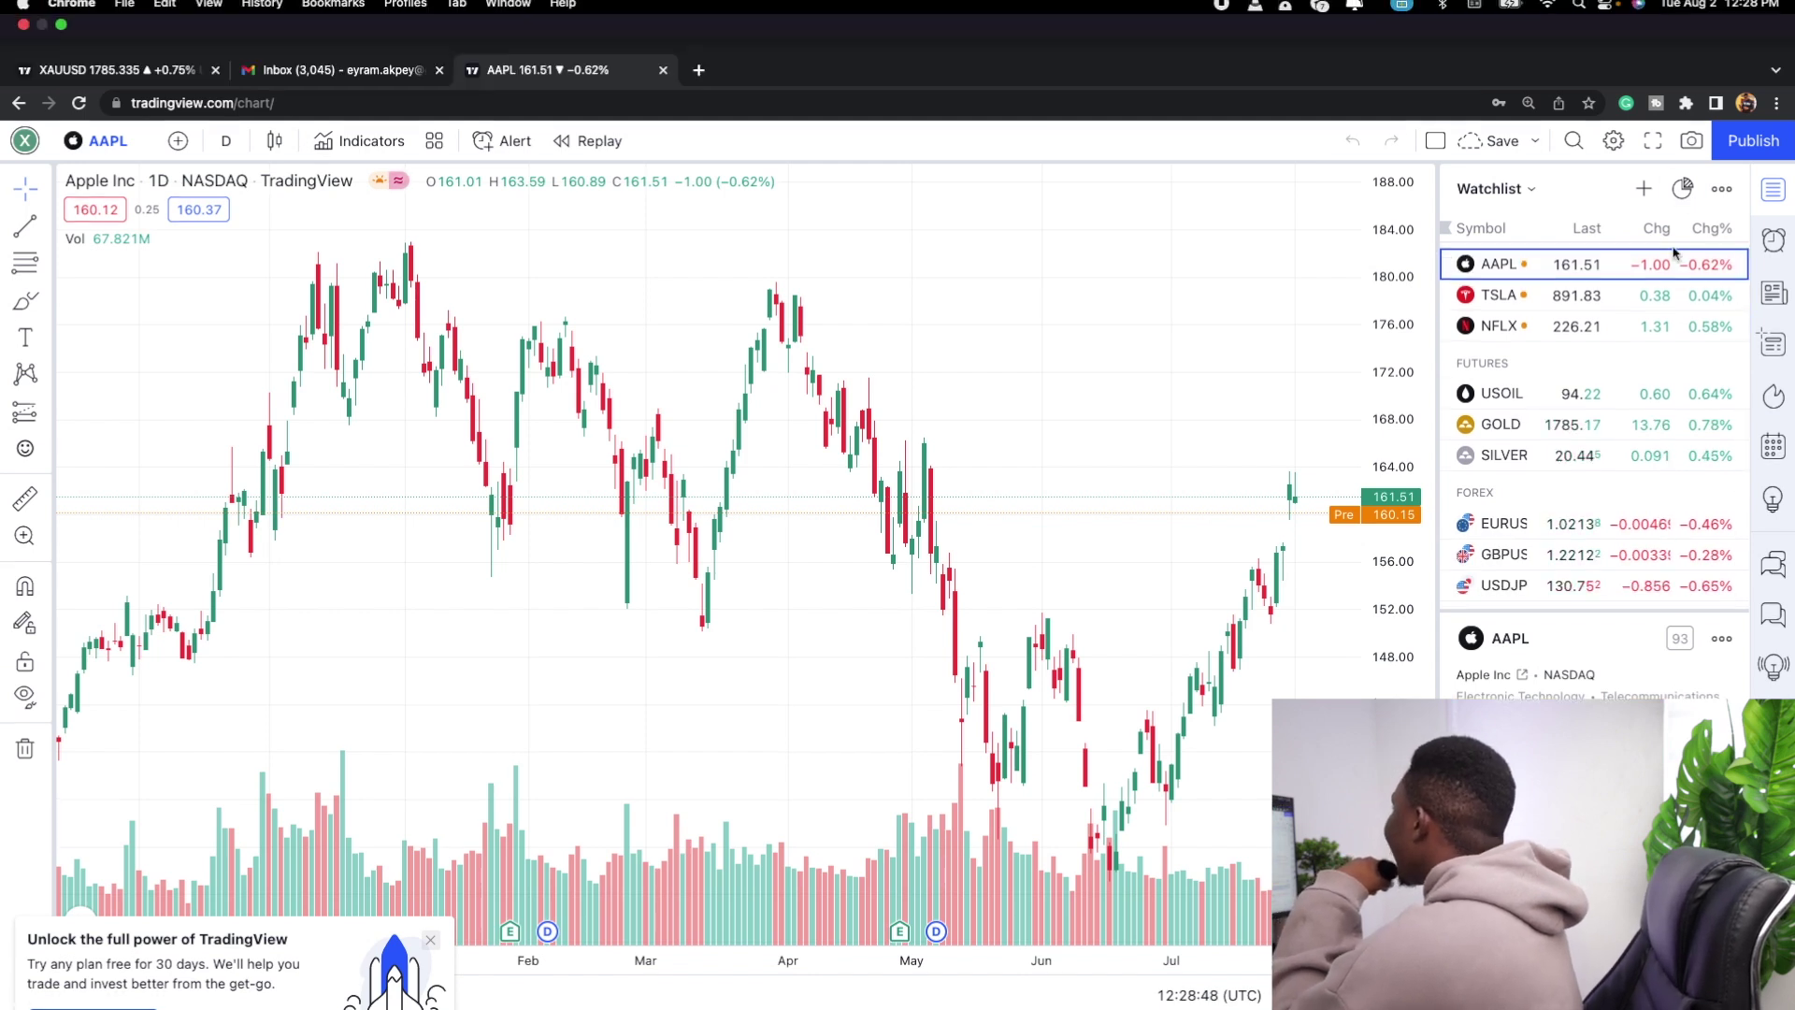
pyautogui.click(1730, 215)
pyautogui.click(1730, 215)
pyautogui.click(1730, 215)
pyautogui.click(1730, 215)
pyautogui.click(1730, 215)
pyautogui.click(1730, 217)
pyautogui.click(1730, 220)
pyautogui.click(1730, 221)
pyautogui.click(1730, 220)
pyautogui.click(1730, 221)
pyautogui.click(1731, 220)
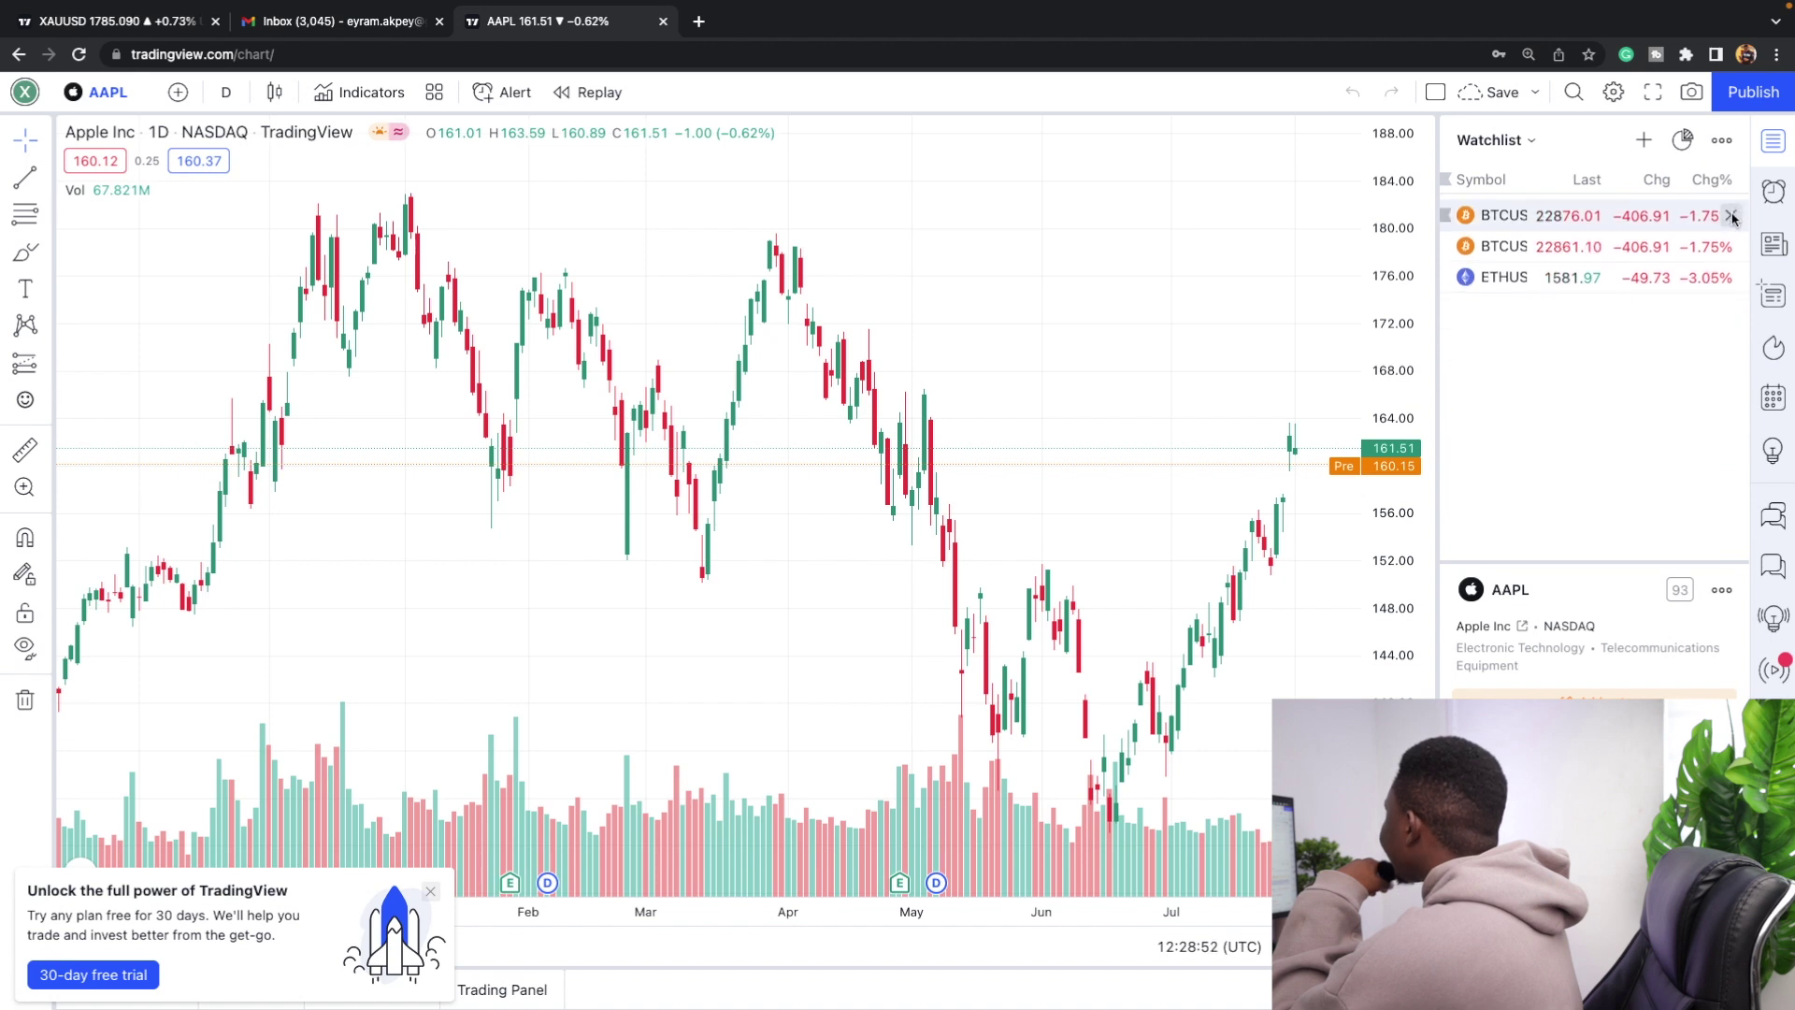
pyautogui.click(1730, 221)
pyautogui.click(1730, 220)
pyautogui.click(1731, 221)
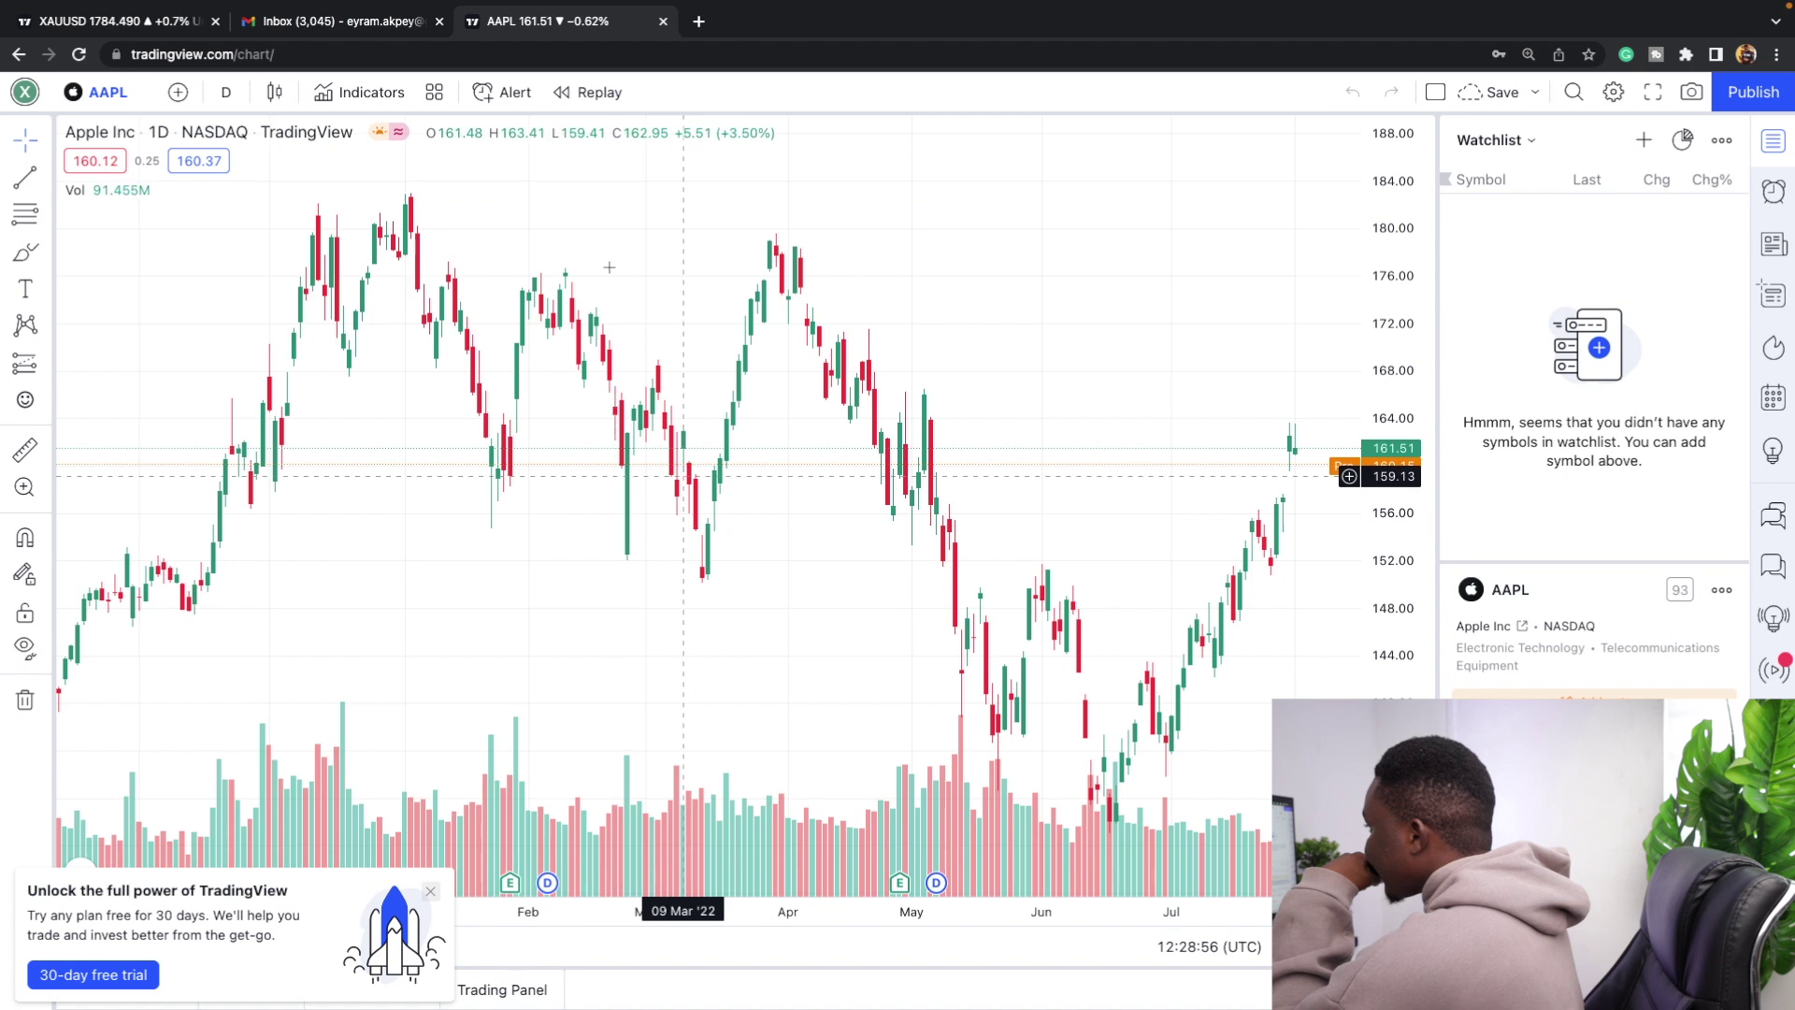
# Remove all indicators from the AAPL chart and zoom out.
pyautogui.rightClick(584, 176)
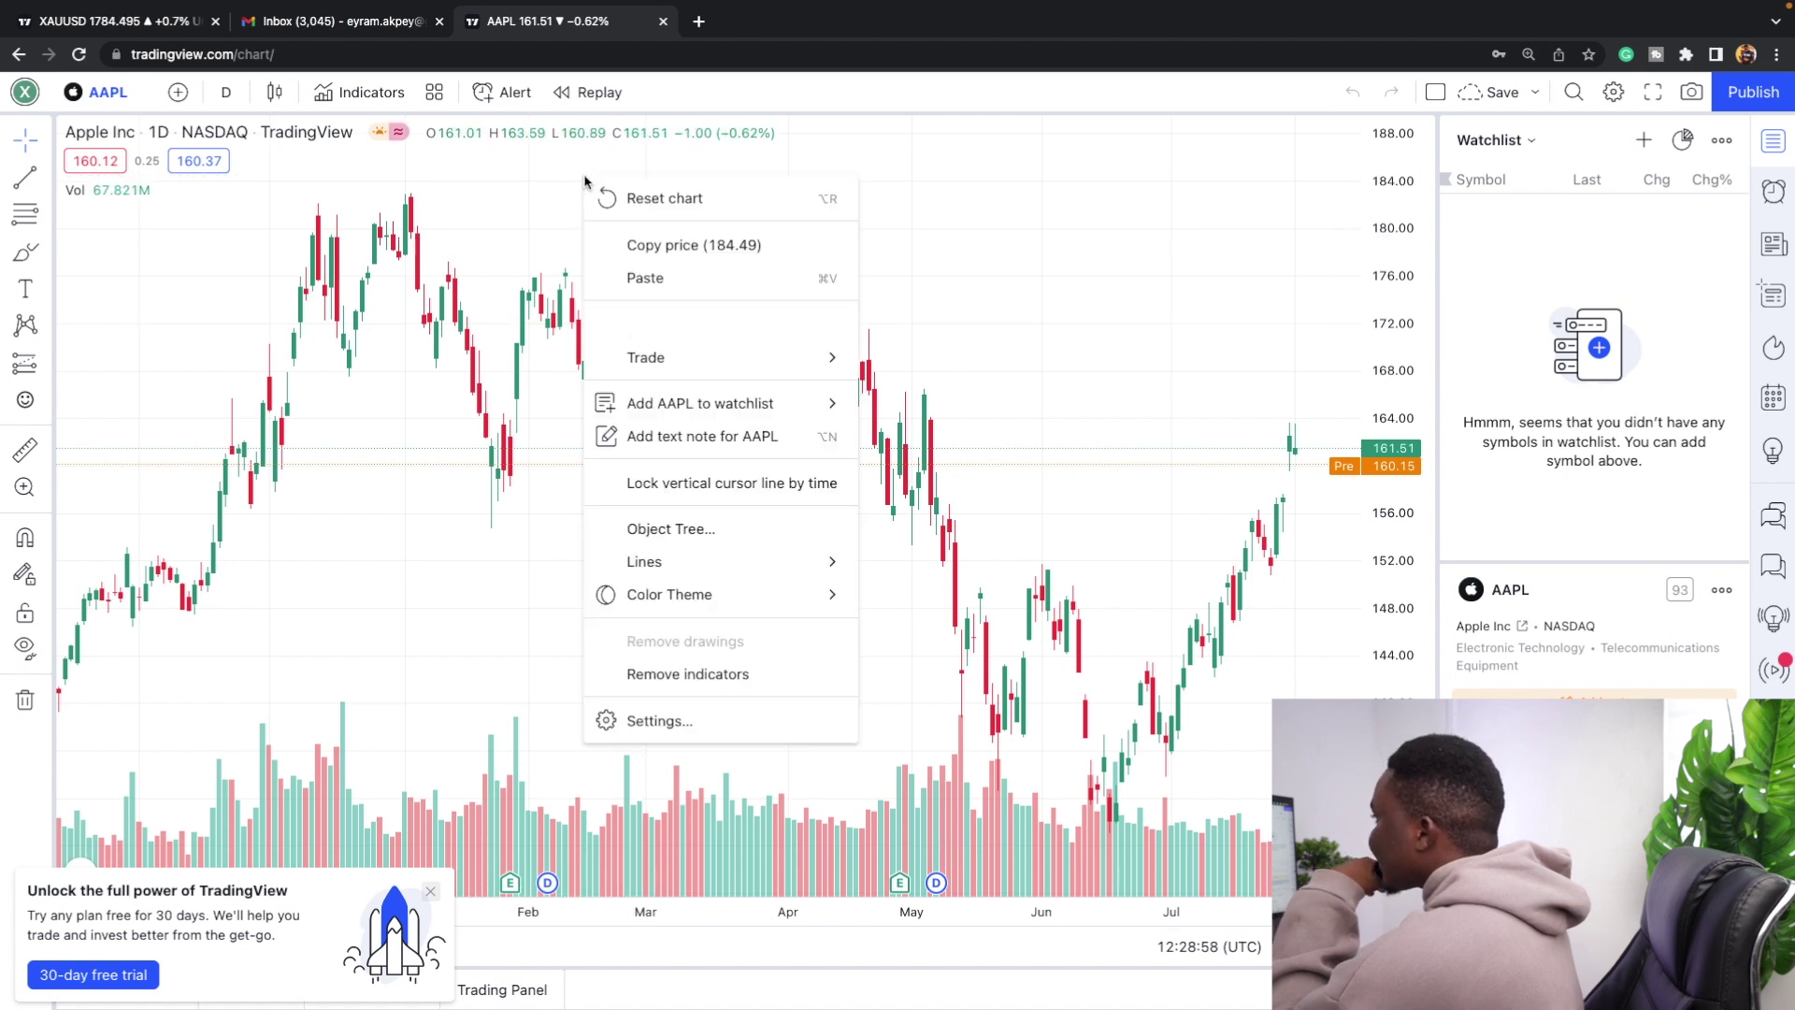
pyautogui.click(673, 675)
pyautogui.scroll(-2, 708, 531)
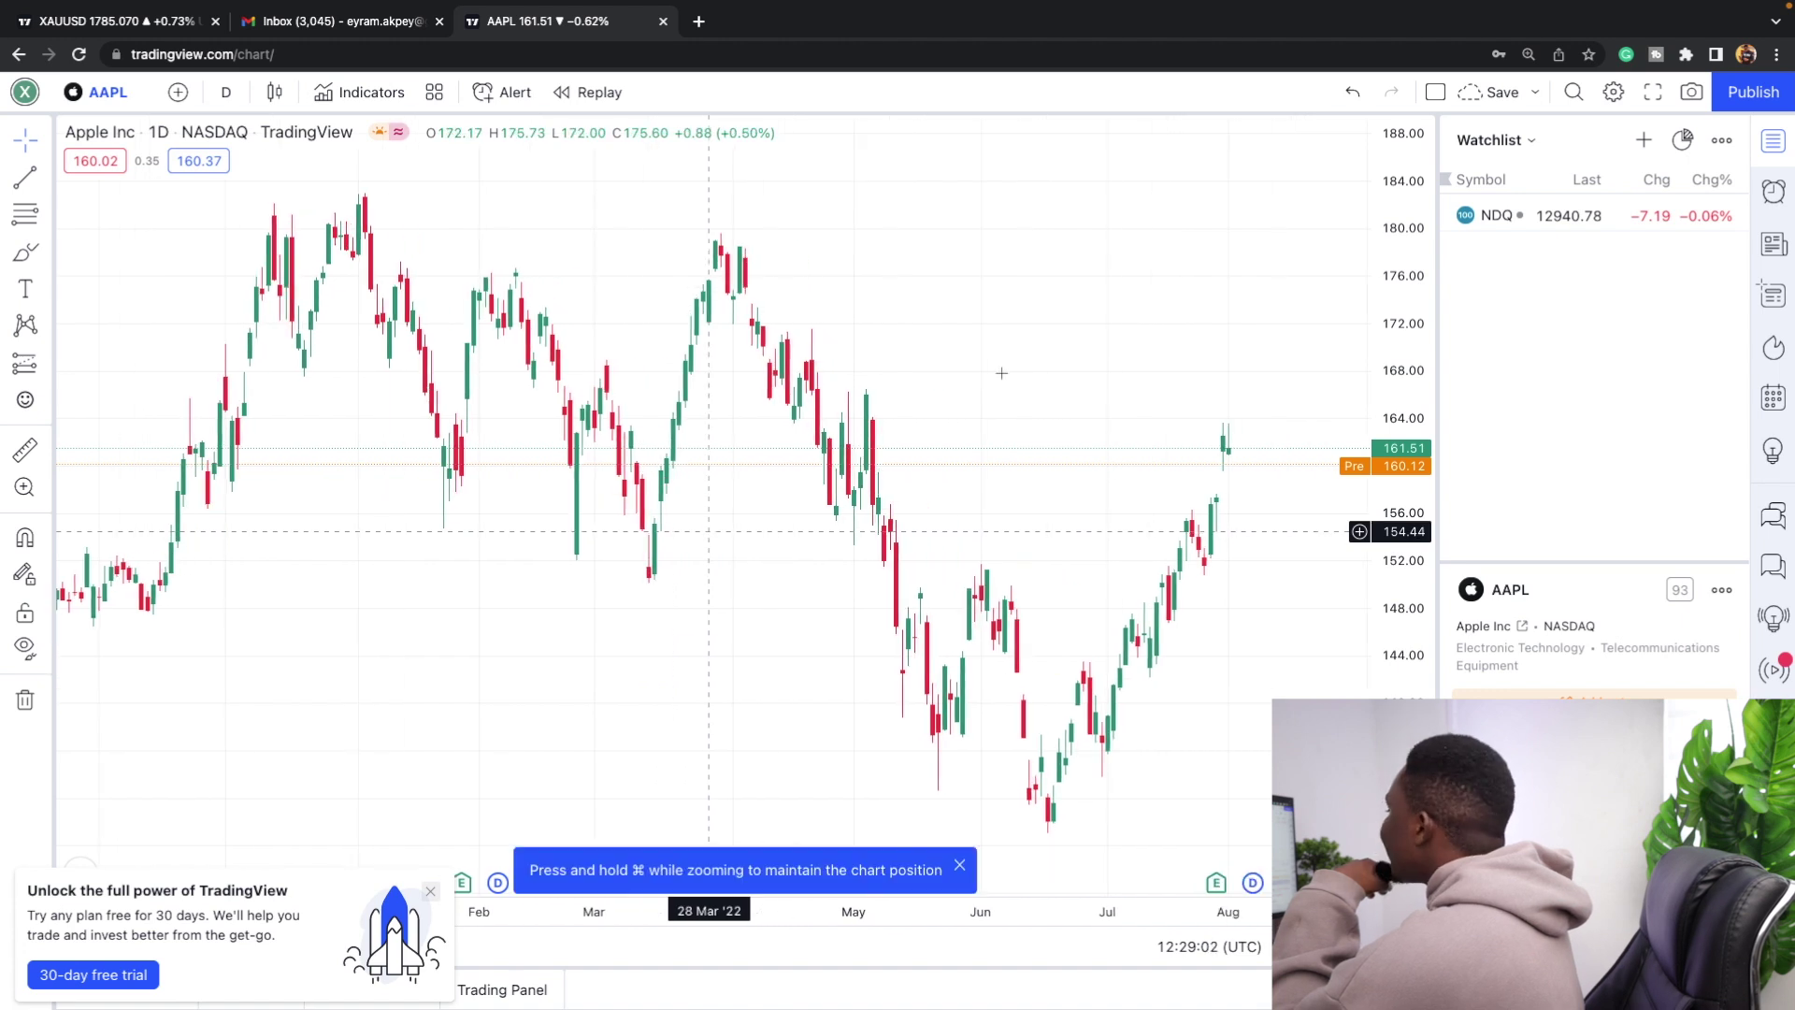
pyautogui.scroll(-4, 1250, 430)
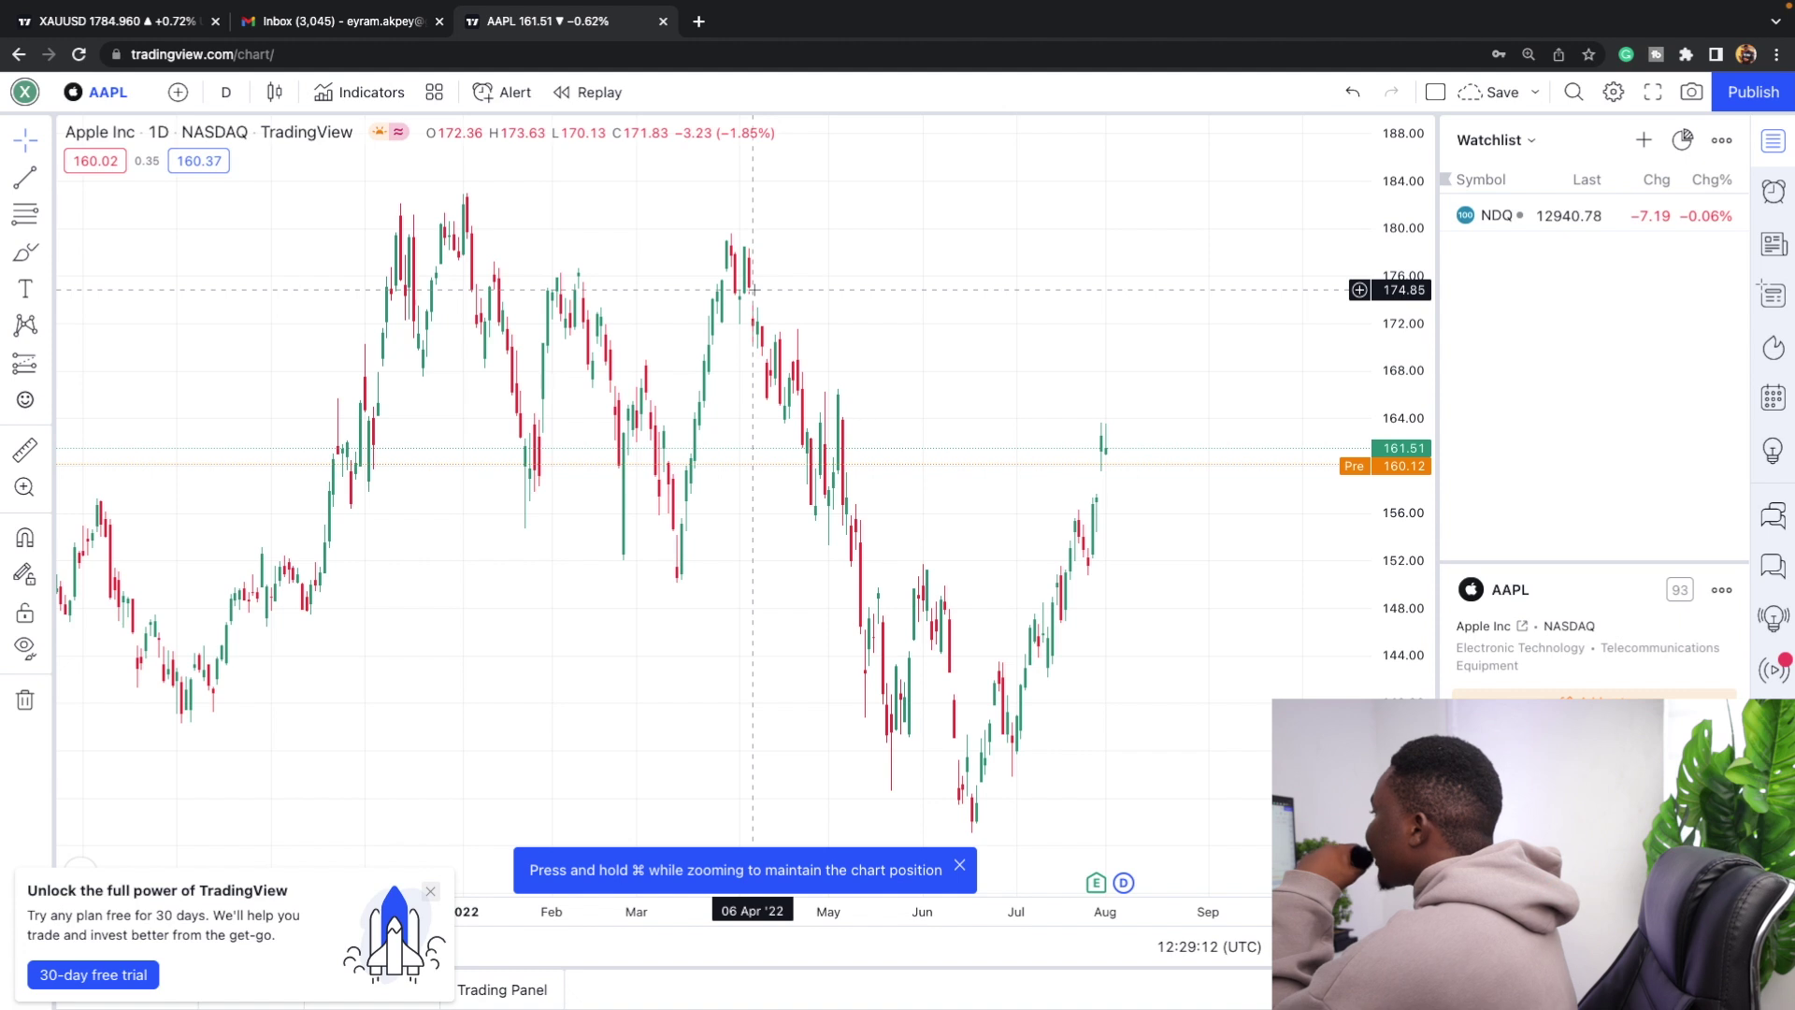
pyautogui.rightClick(613, 246)
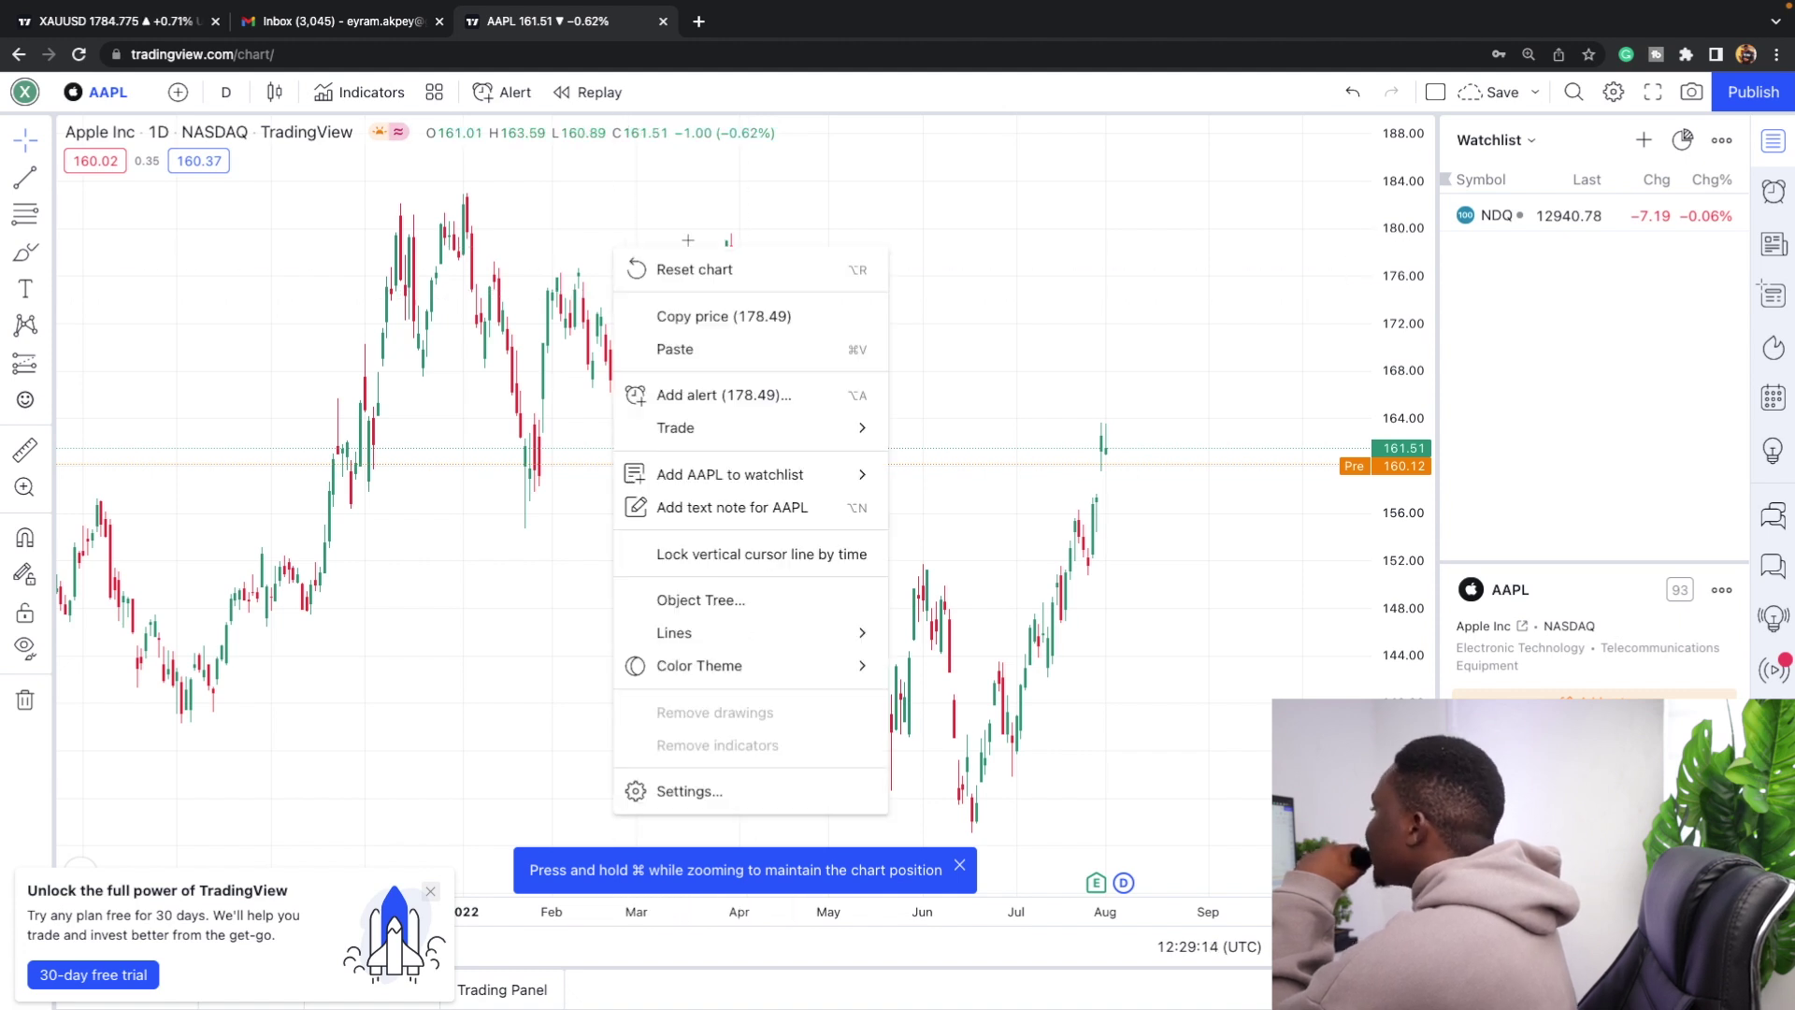
# In Chart settings, make rising candle bodies bright blue and falling bodies black.
pyautogui.click(704, 791)
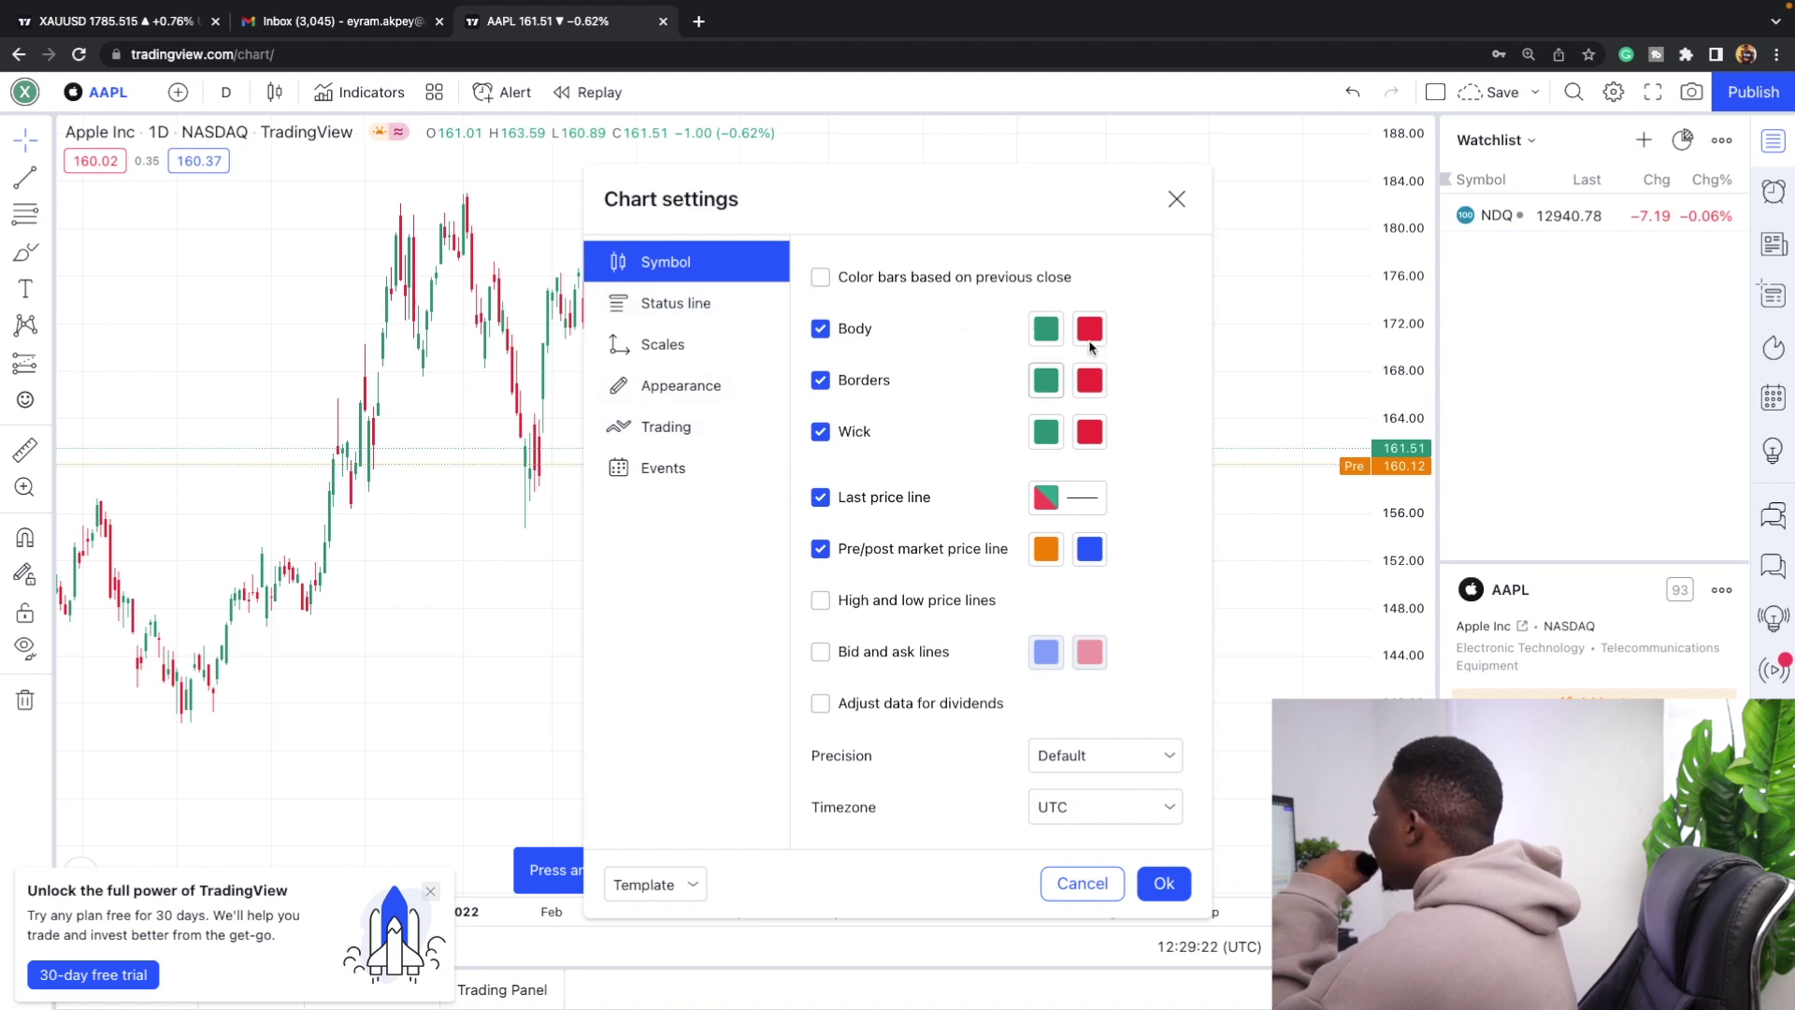
pyautogui.click(1049, 332)
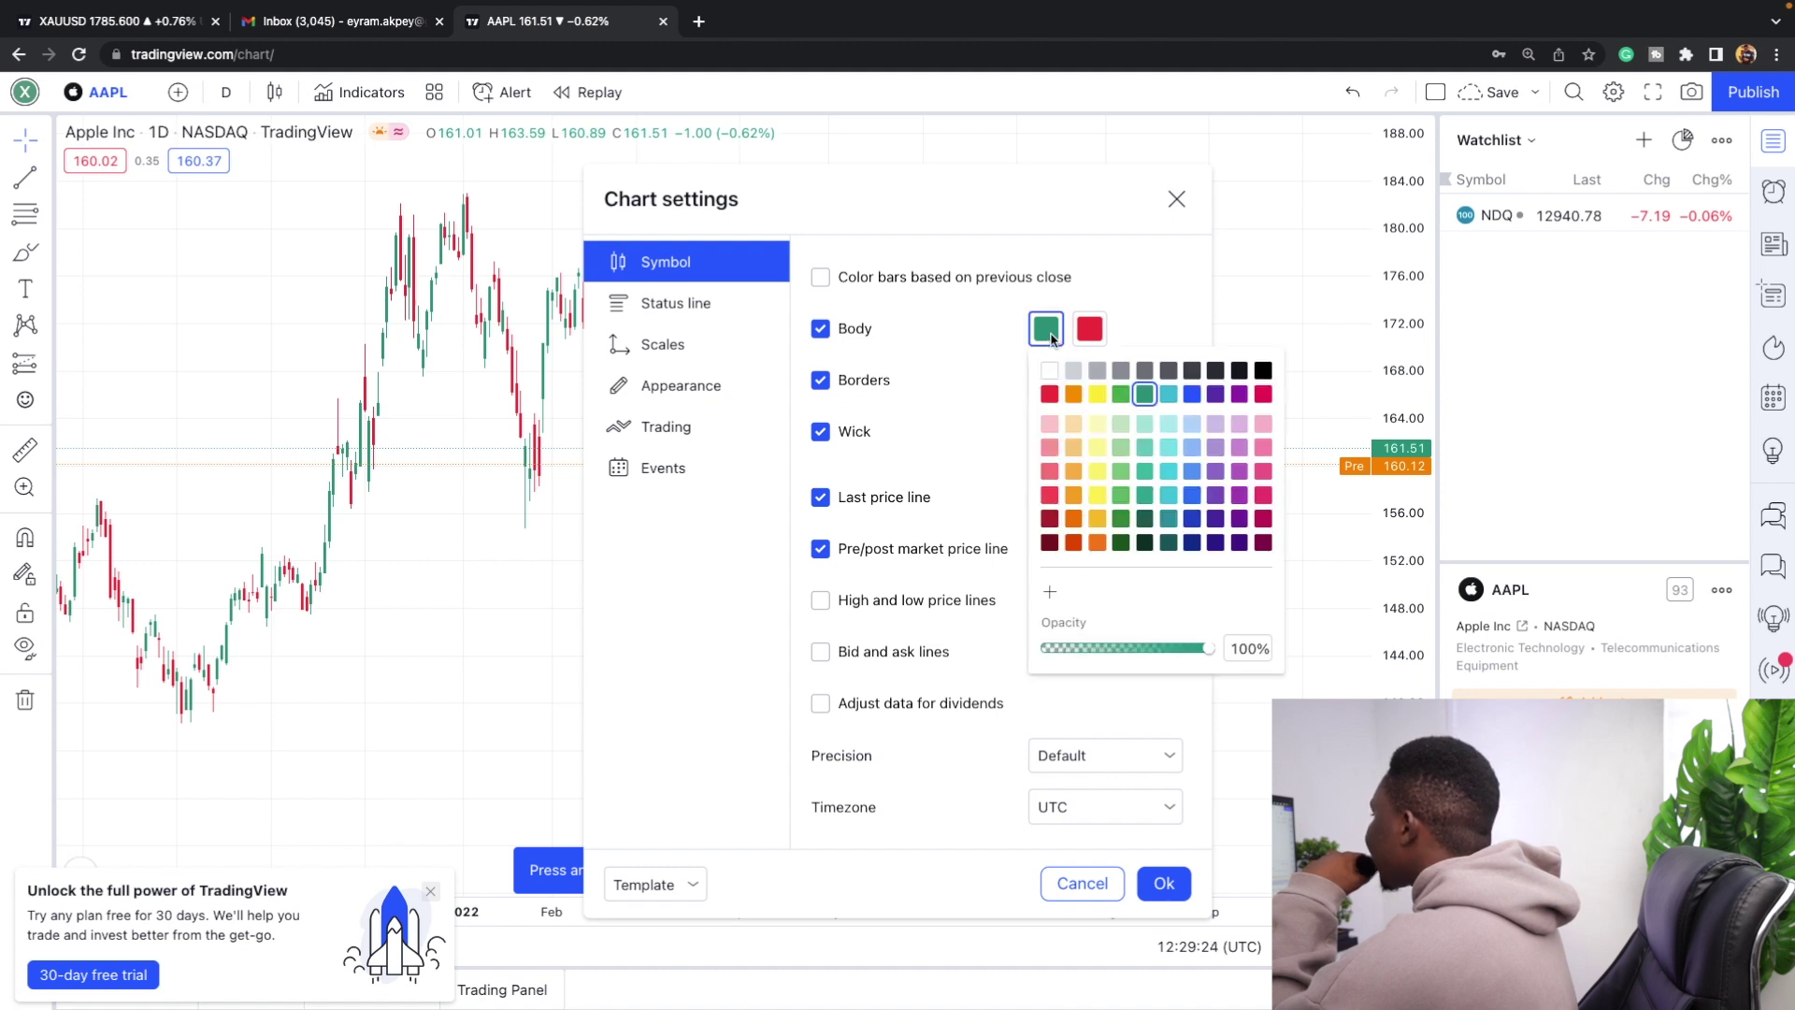
pyautogui.click(1191, 371)
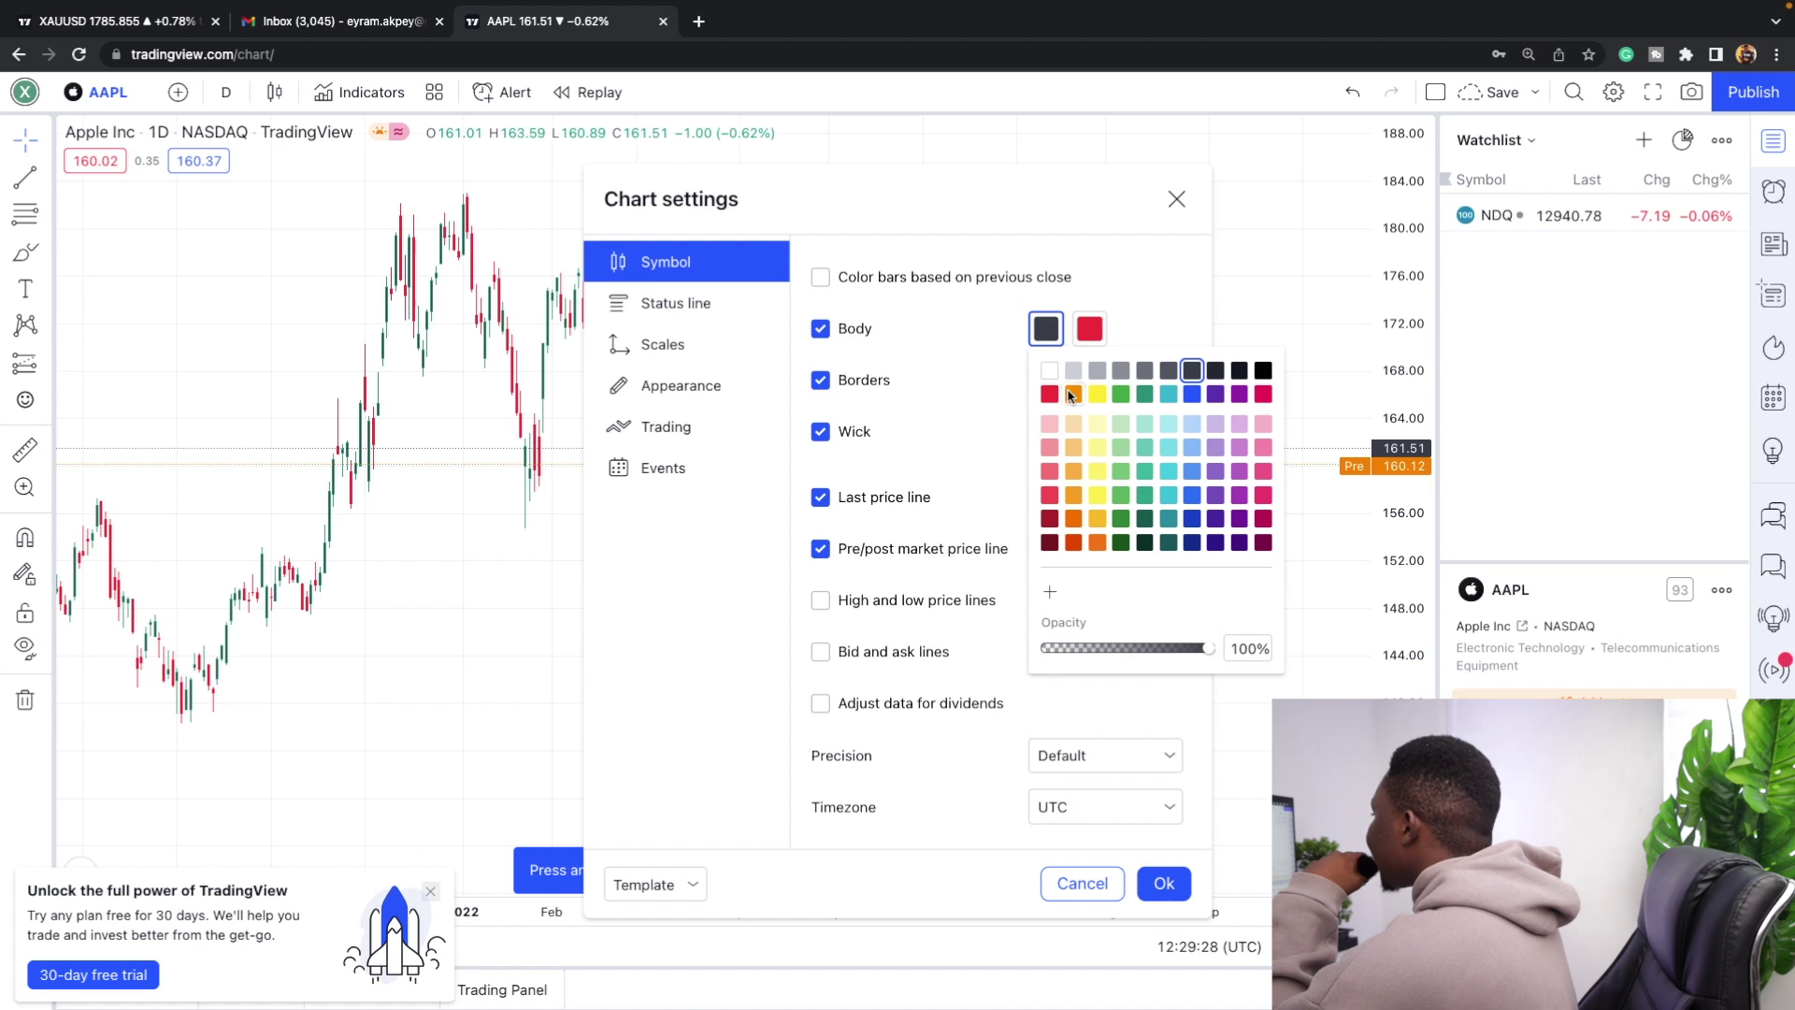
pyautogui.click(1193, 496)
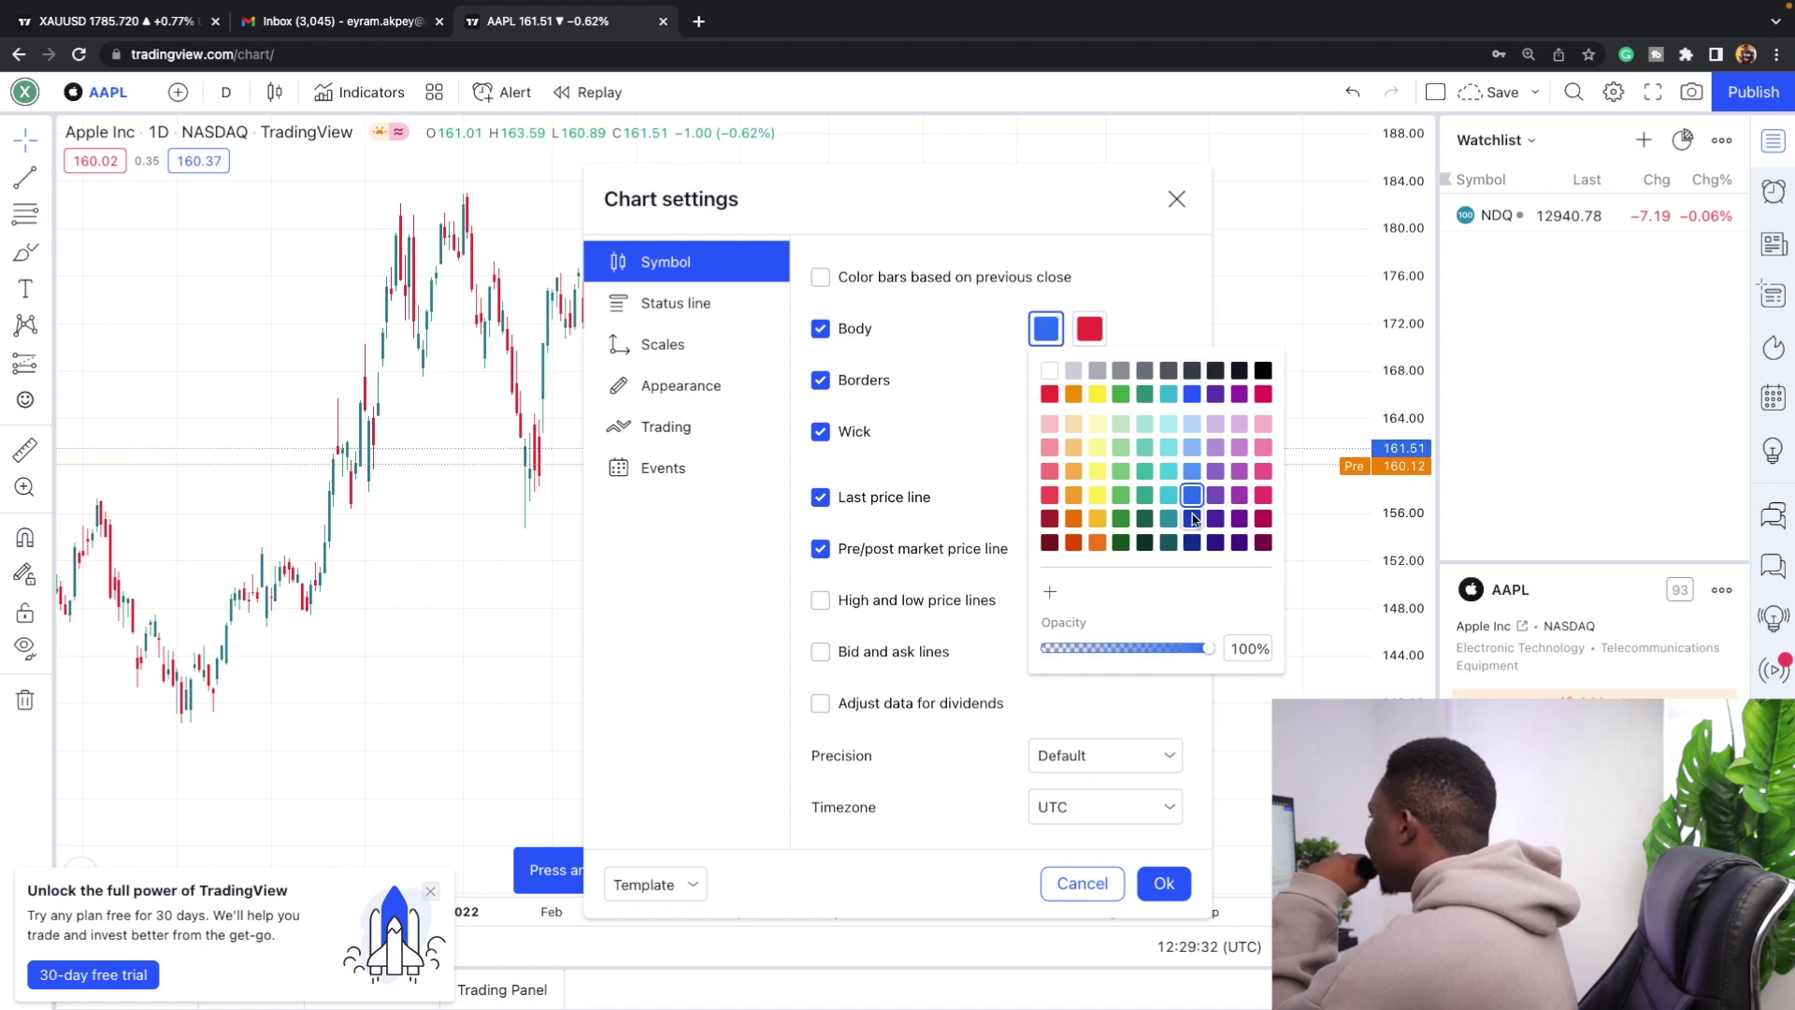
pyautogui.click(1193, 519)
pyautogui.click(1194, 396)
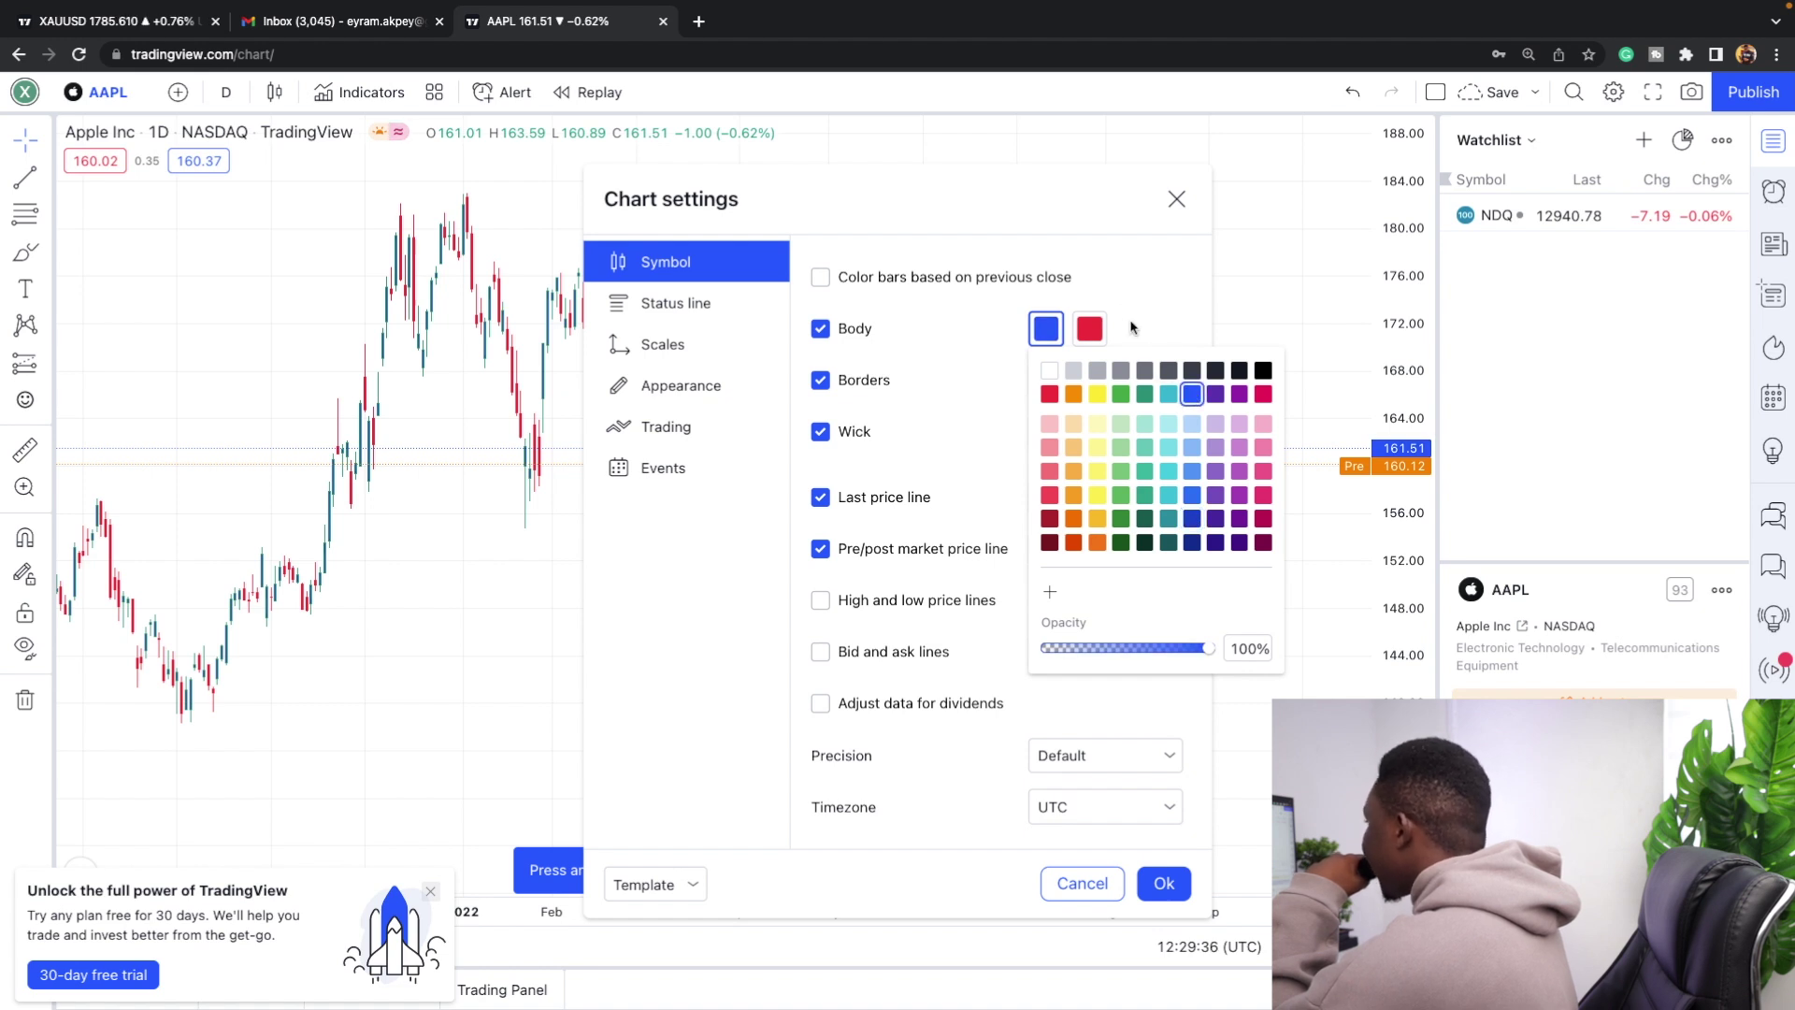
pyautogui.click(1084, 331)
pyautogui.click(1087, 328)
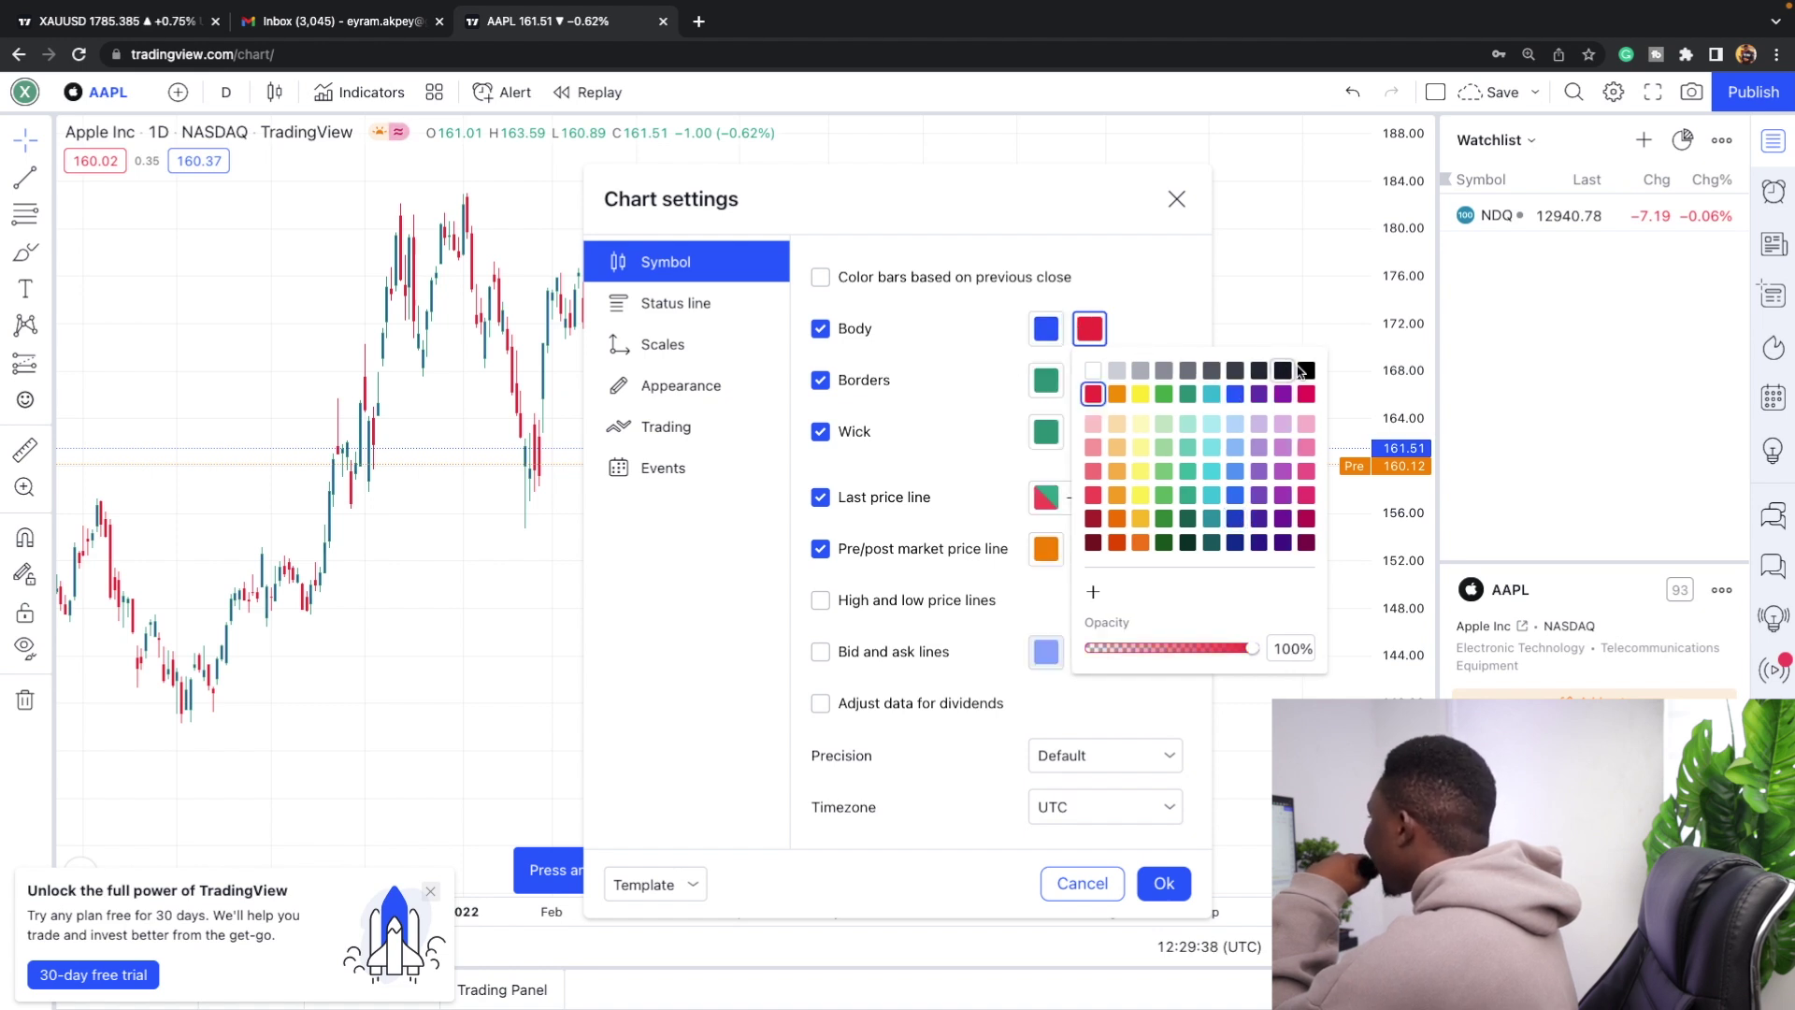
pyautogui.click(1304, 371)
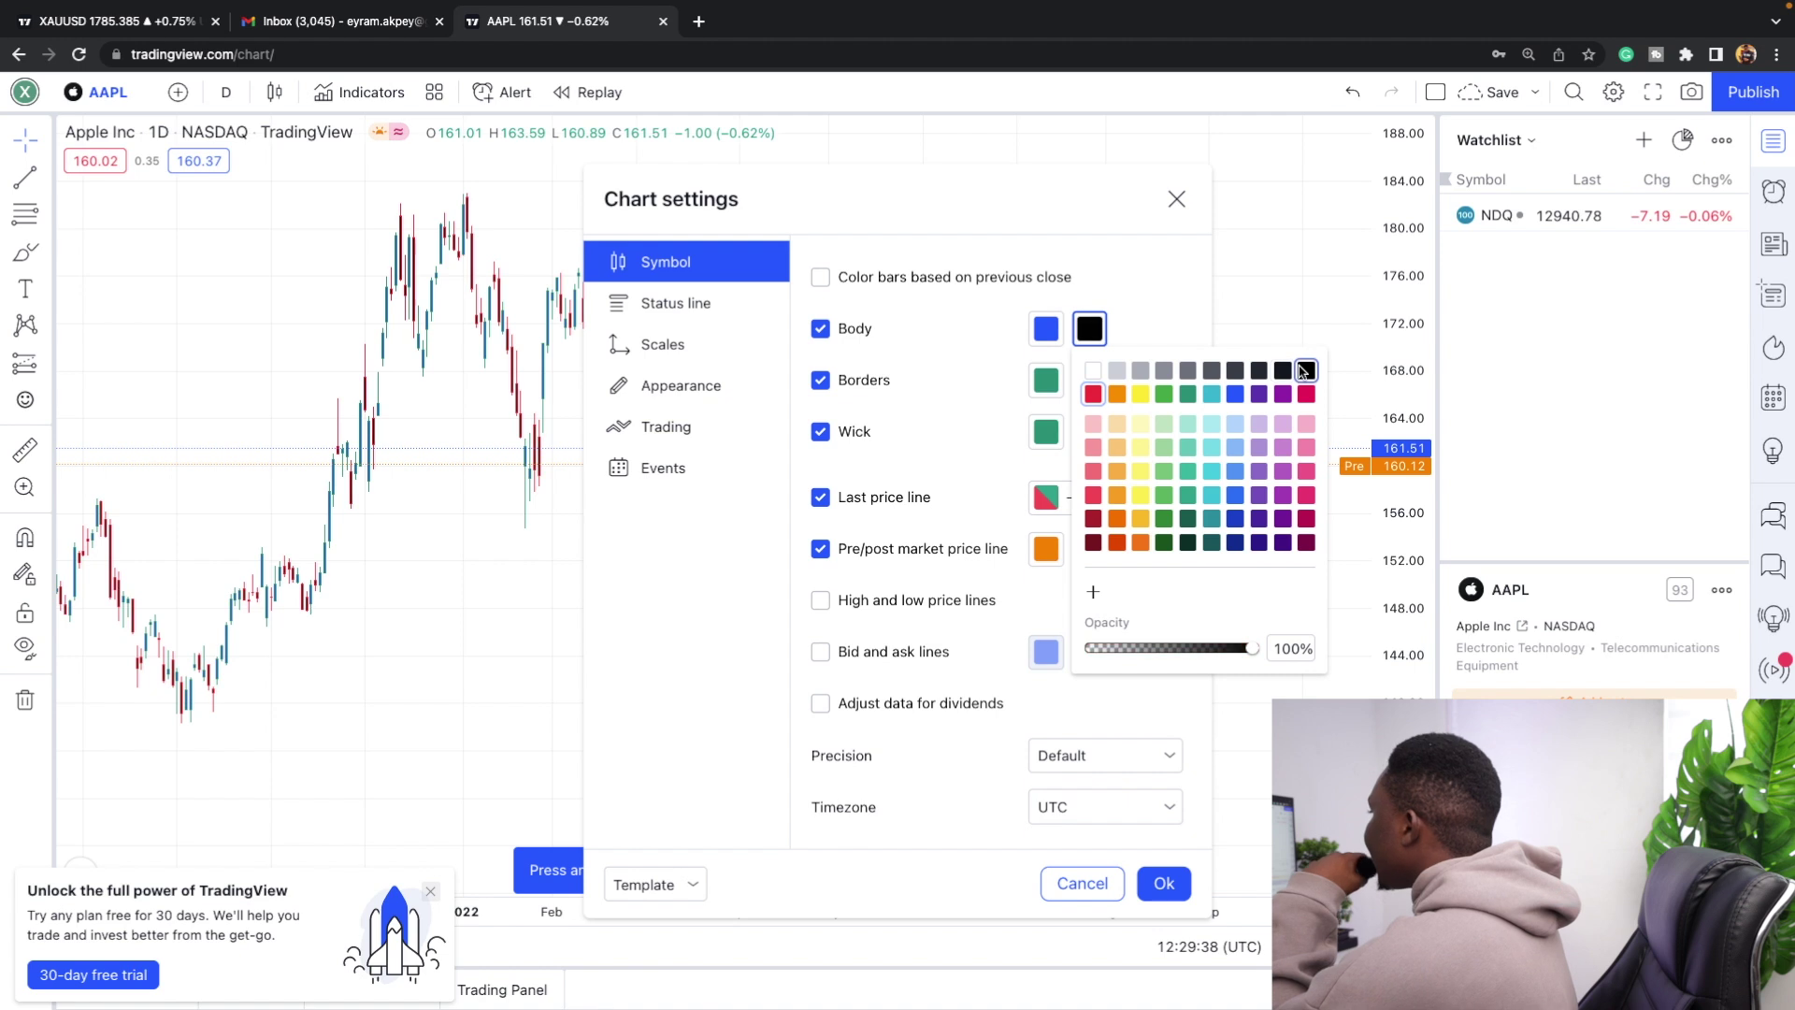
pyautogui.click(1157, 321)
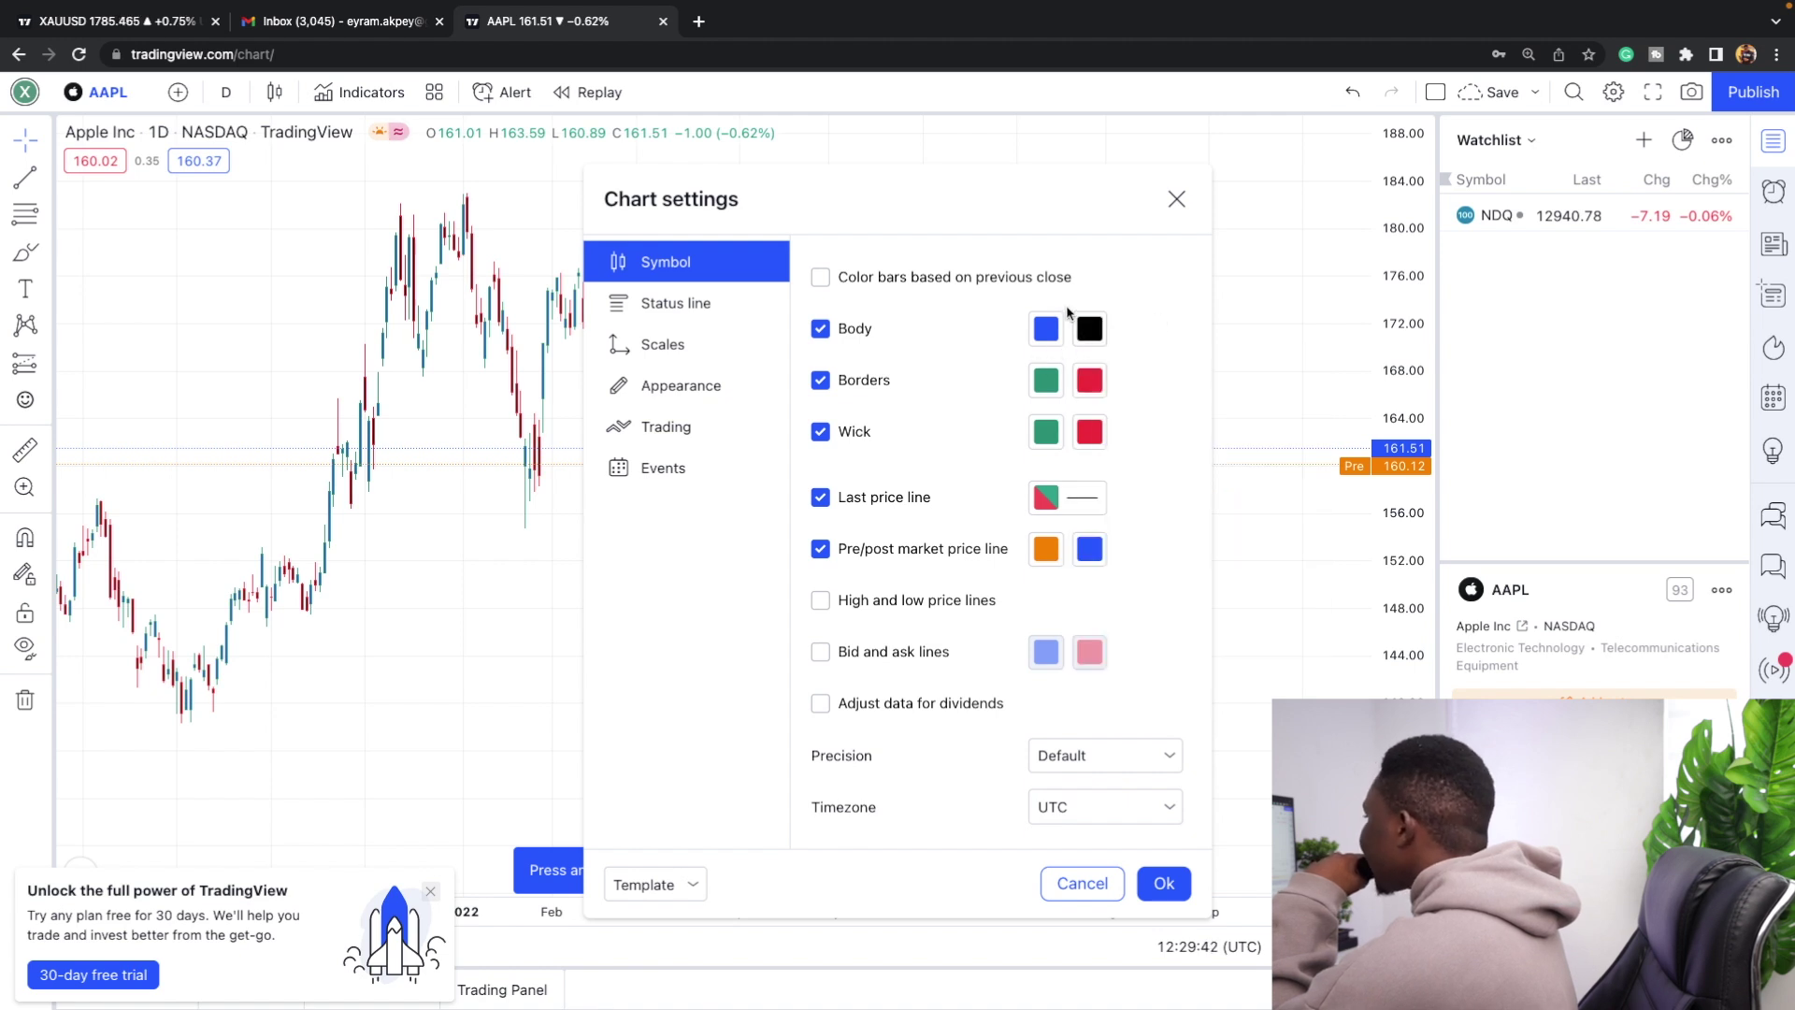
# Make rising candle borders blue and falling borders black.
pyautogui.click(1044, 381)
pyautogui.click(1193, 447)
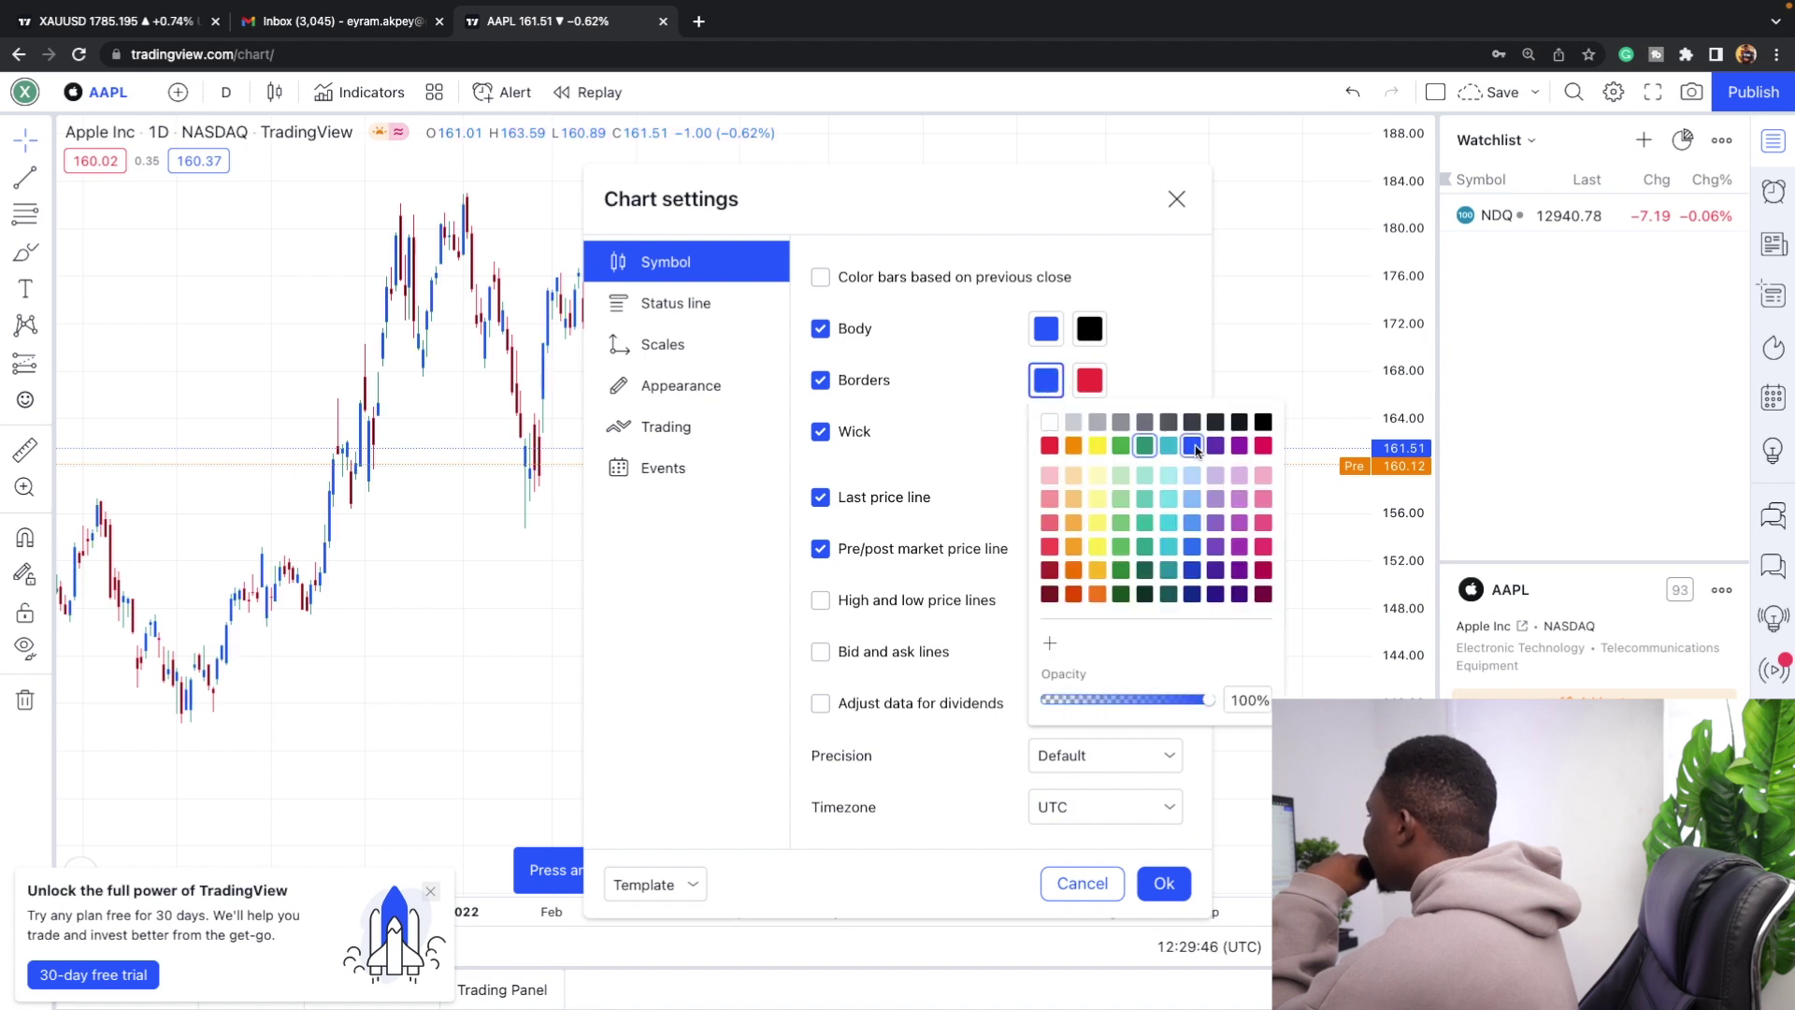
pyautogui.click(1087, 379)
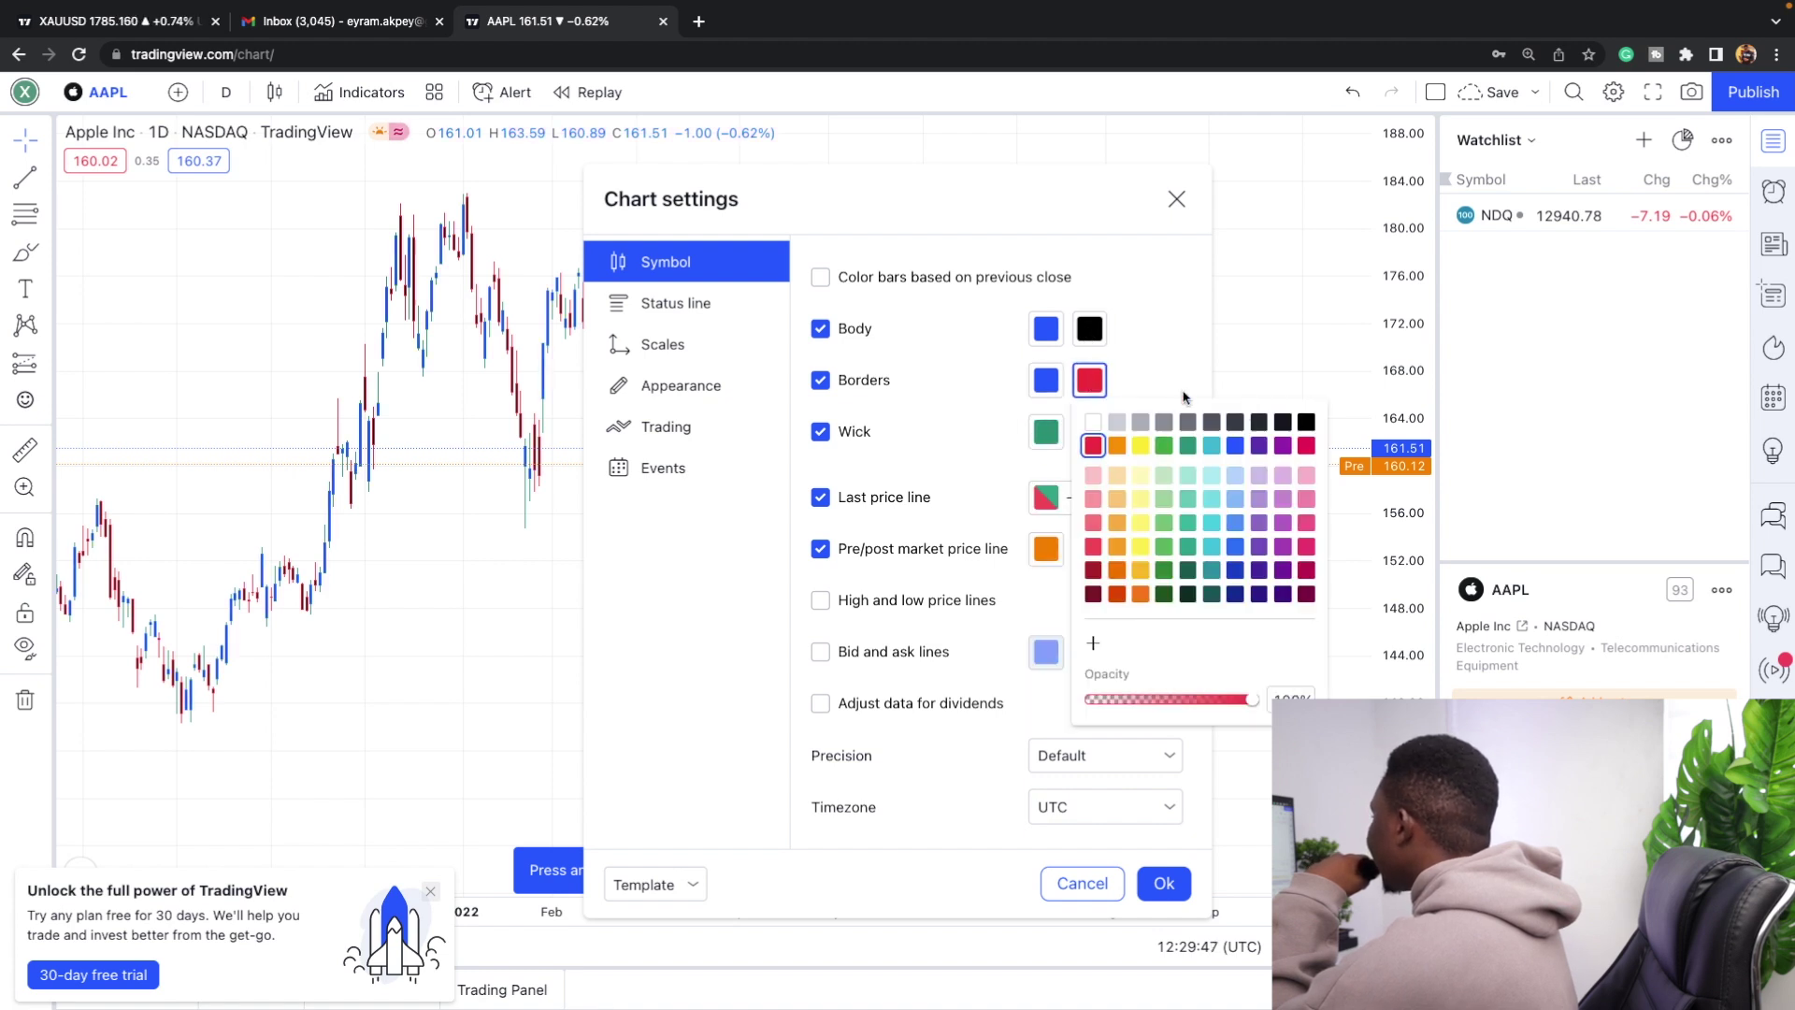
pyautogui.click(1305, 423)
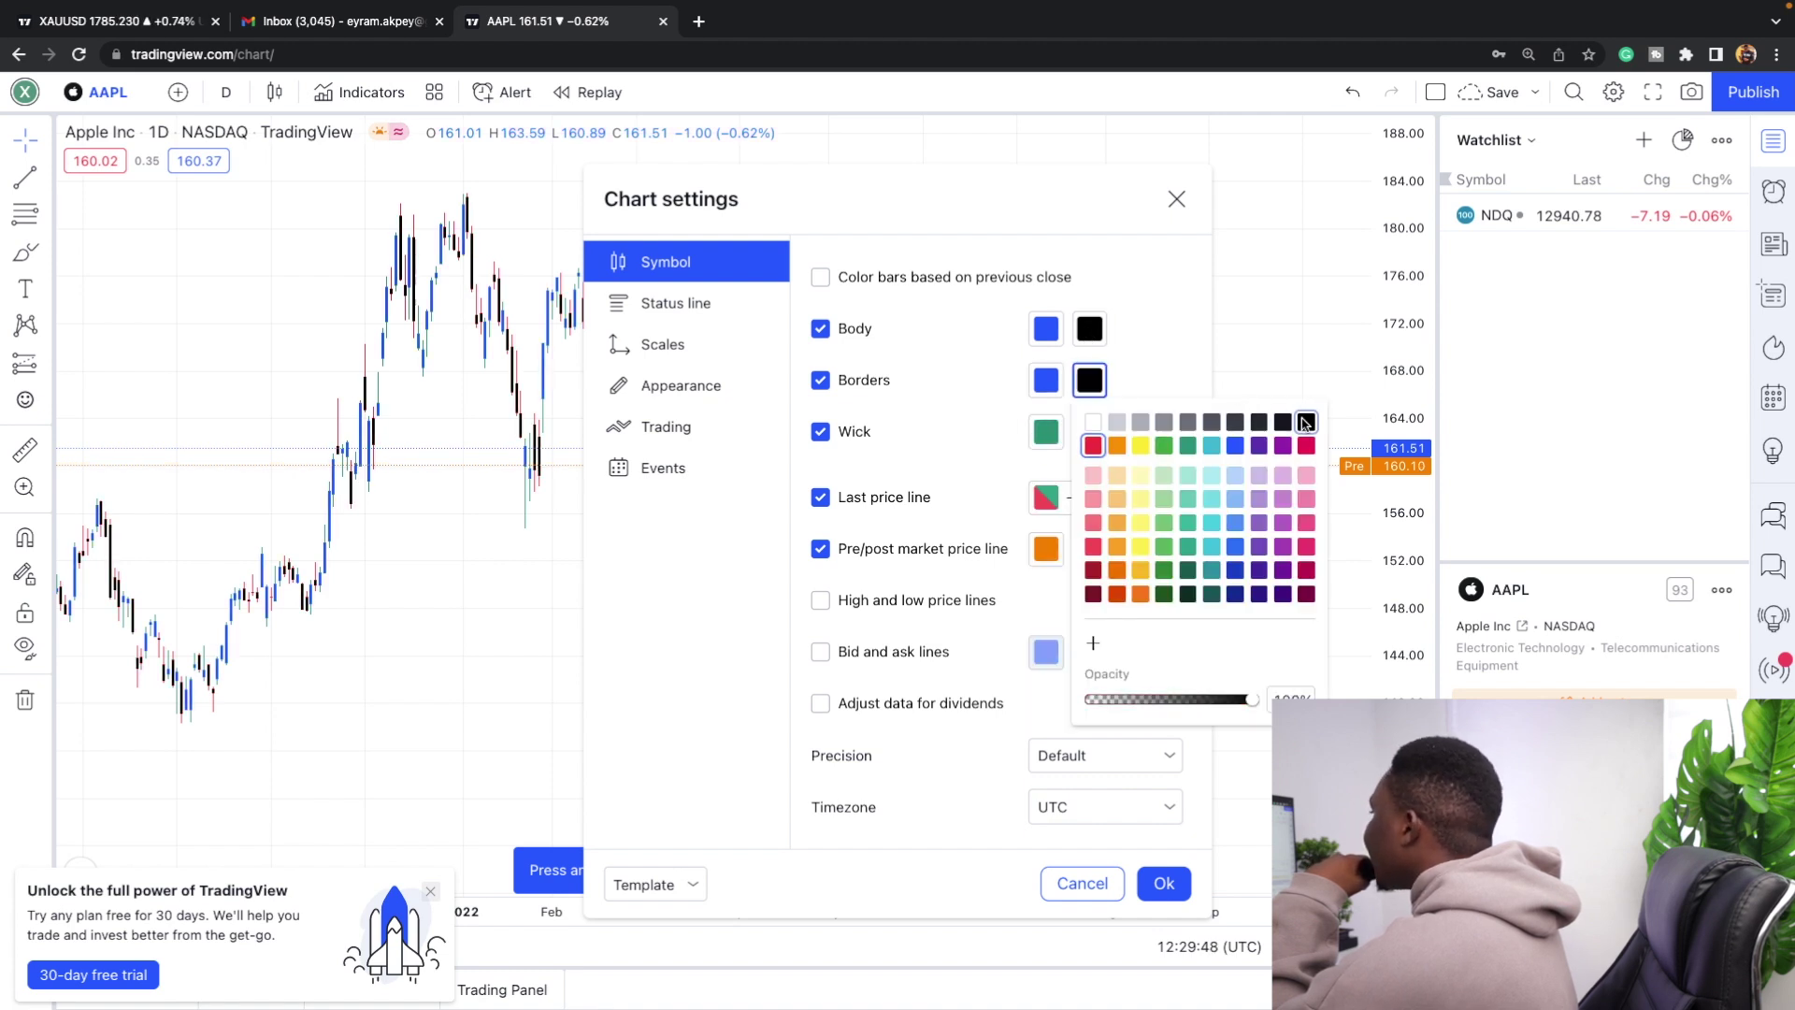
pyautogui.click(937, 430)
# Make rising wicks blue and falling wicks black, then apply the settings.
pyautogui.click(1046, 431)
pyautogui.click(1189, 500)
pyautogui.click(1091, 432)
pyautogui.click(1305, 475)
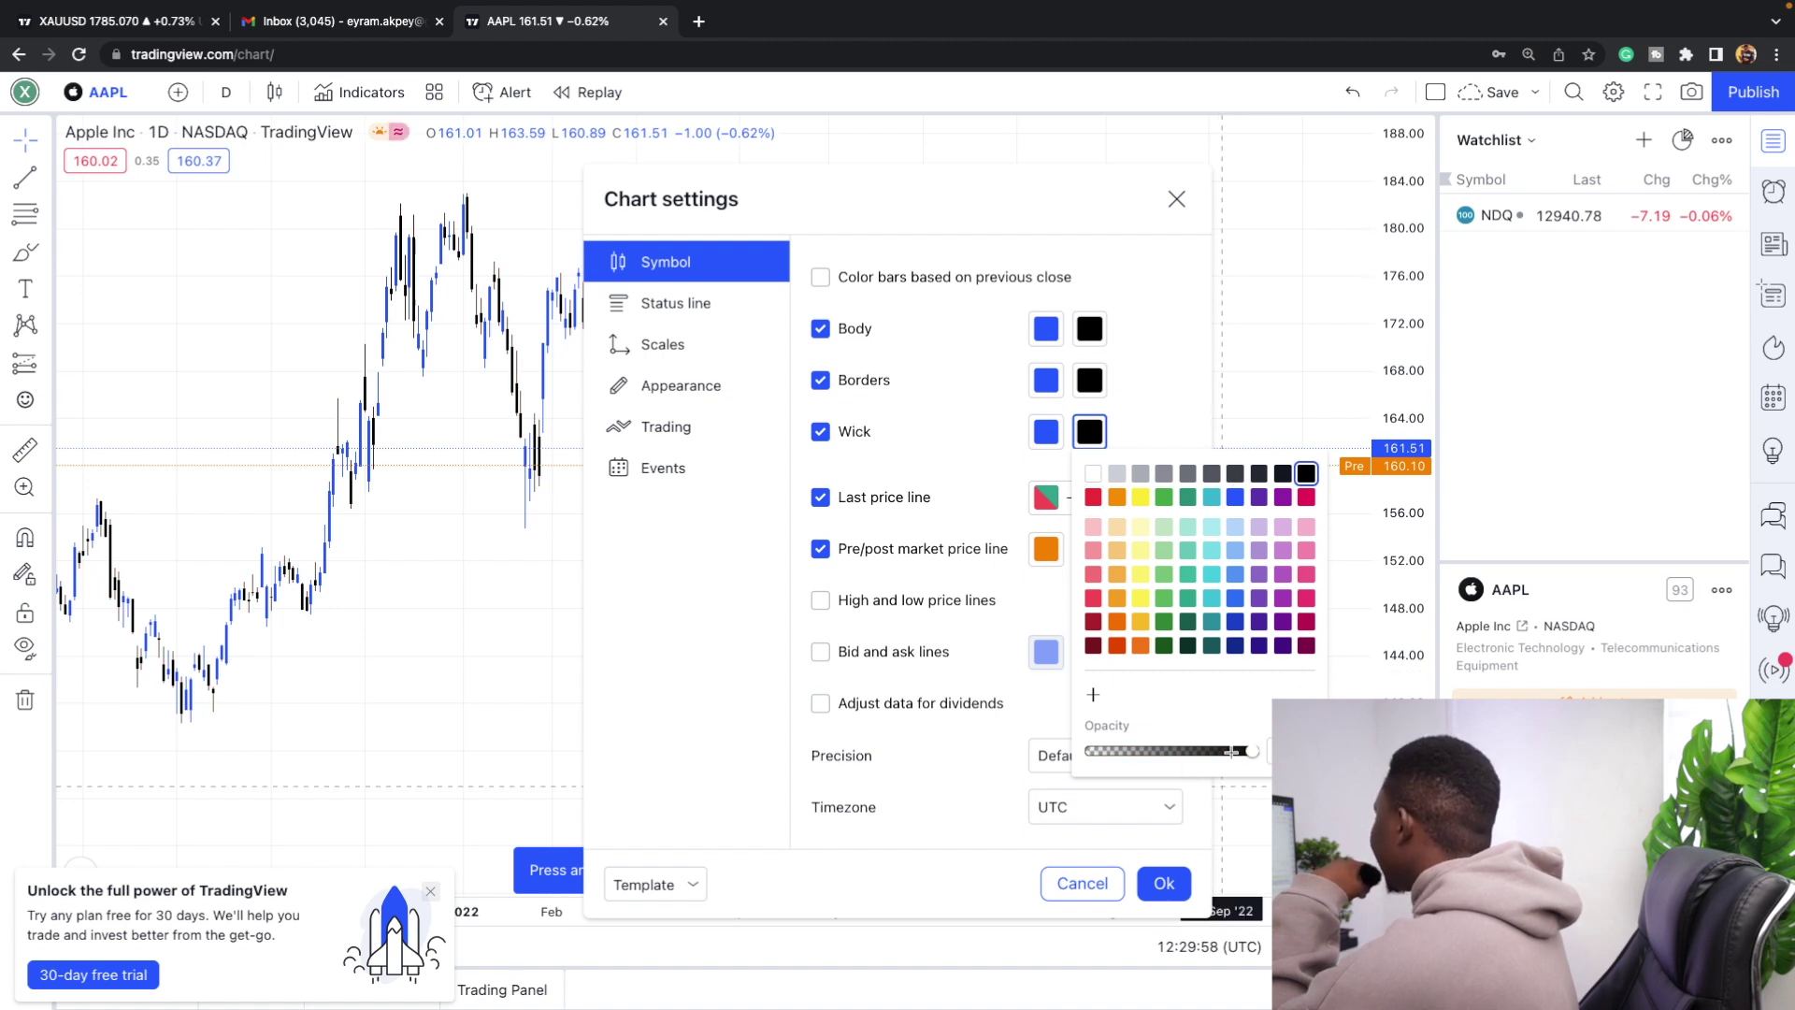
pyautogui.click(1221, 786)
pyautogui.click(1162, 883)
pyautogui.scroll(2, 820, 543)
pyautogui.scroll(3, 820, 543)
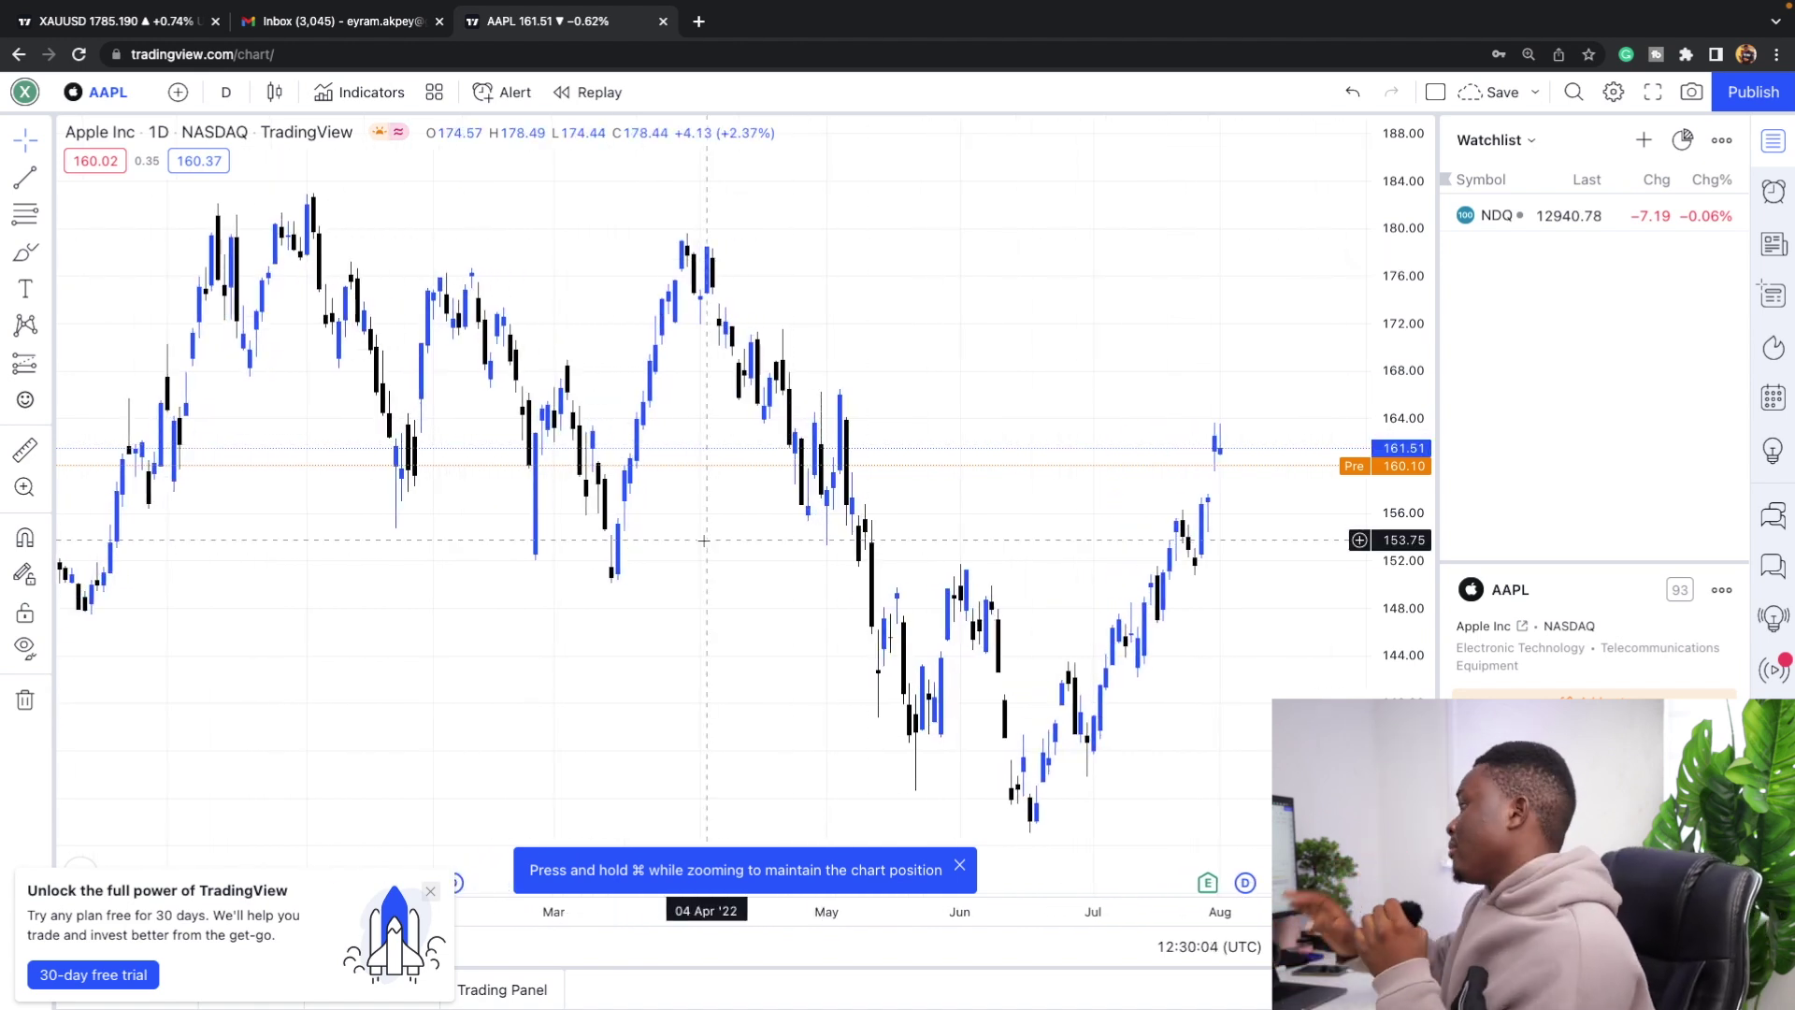
# Change the rising candle body and border colours to pink in chart settings and apply.
pyautogui.rightClick(488, 378)
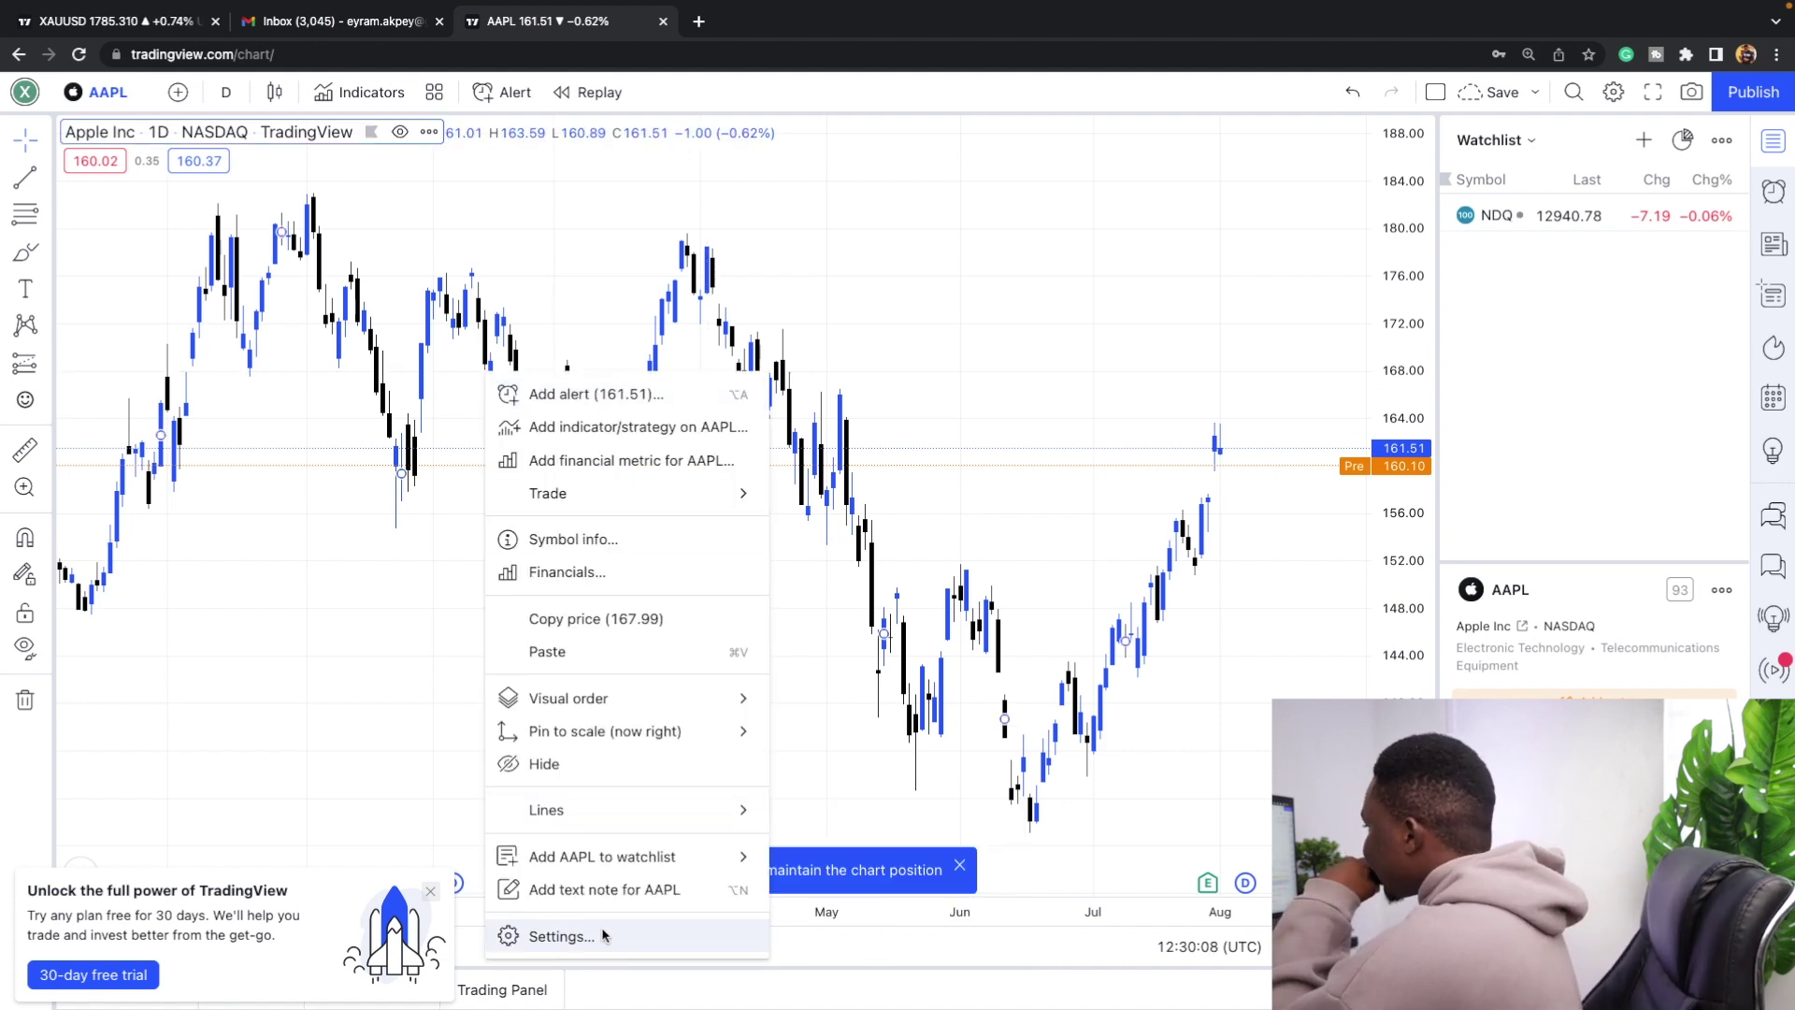
pyautogui.click(561, 936)
pyautogui.click(1045, 328)
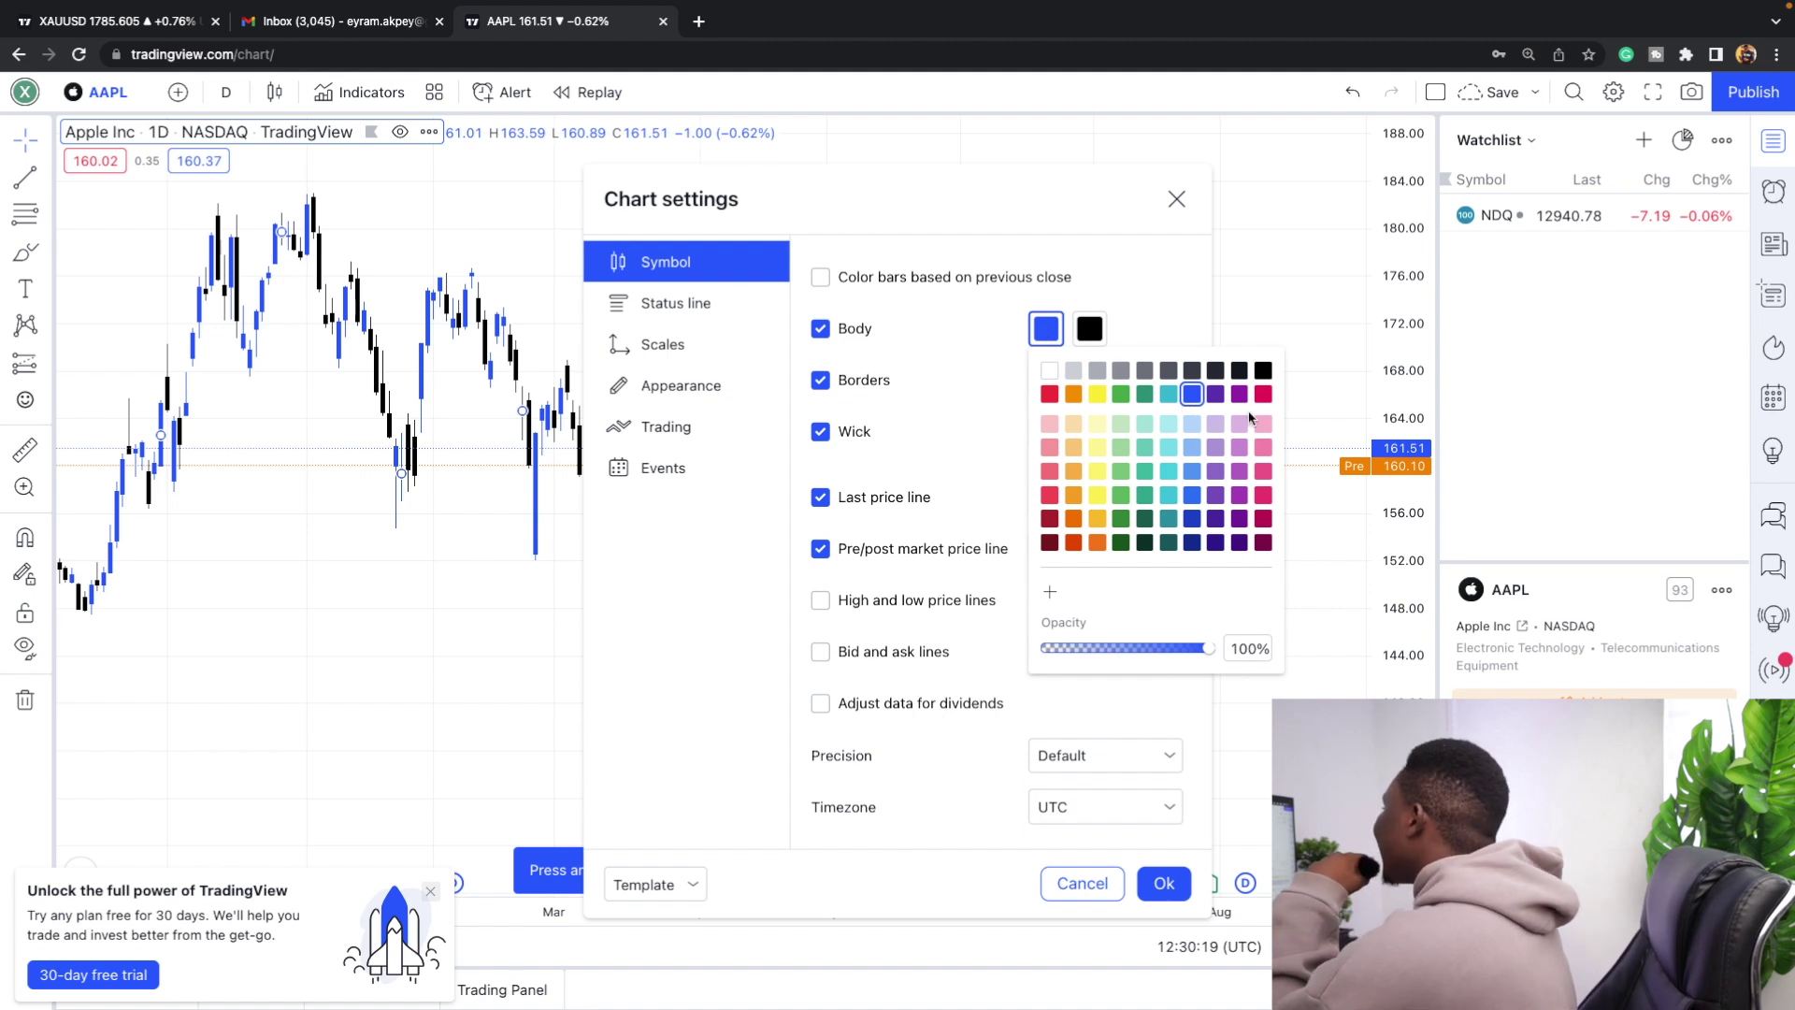
pyautogui.click(1262, 424)
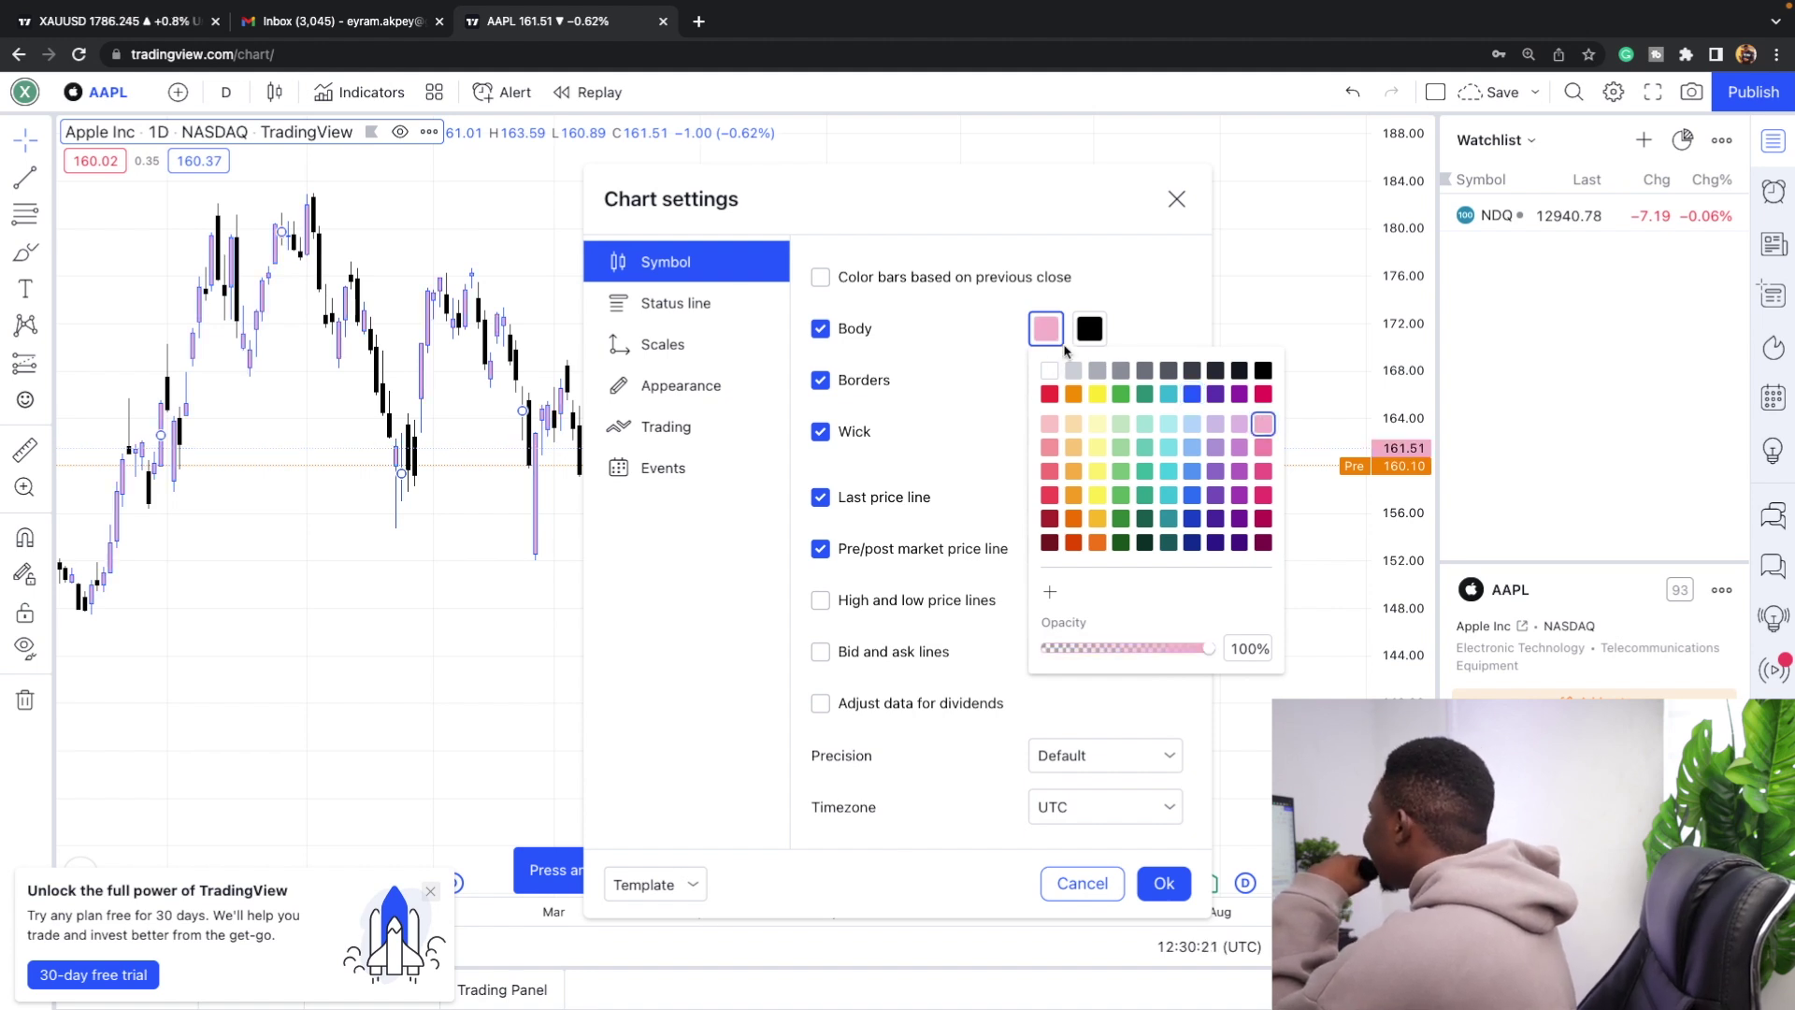
pyautogui.click(1181, 333)
pyautogui.click(1046, 379)
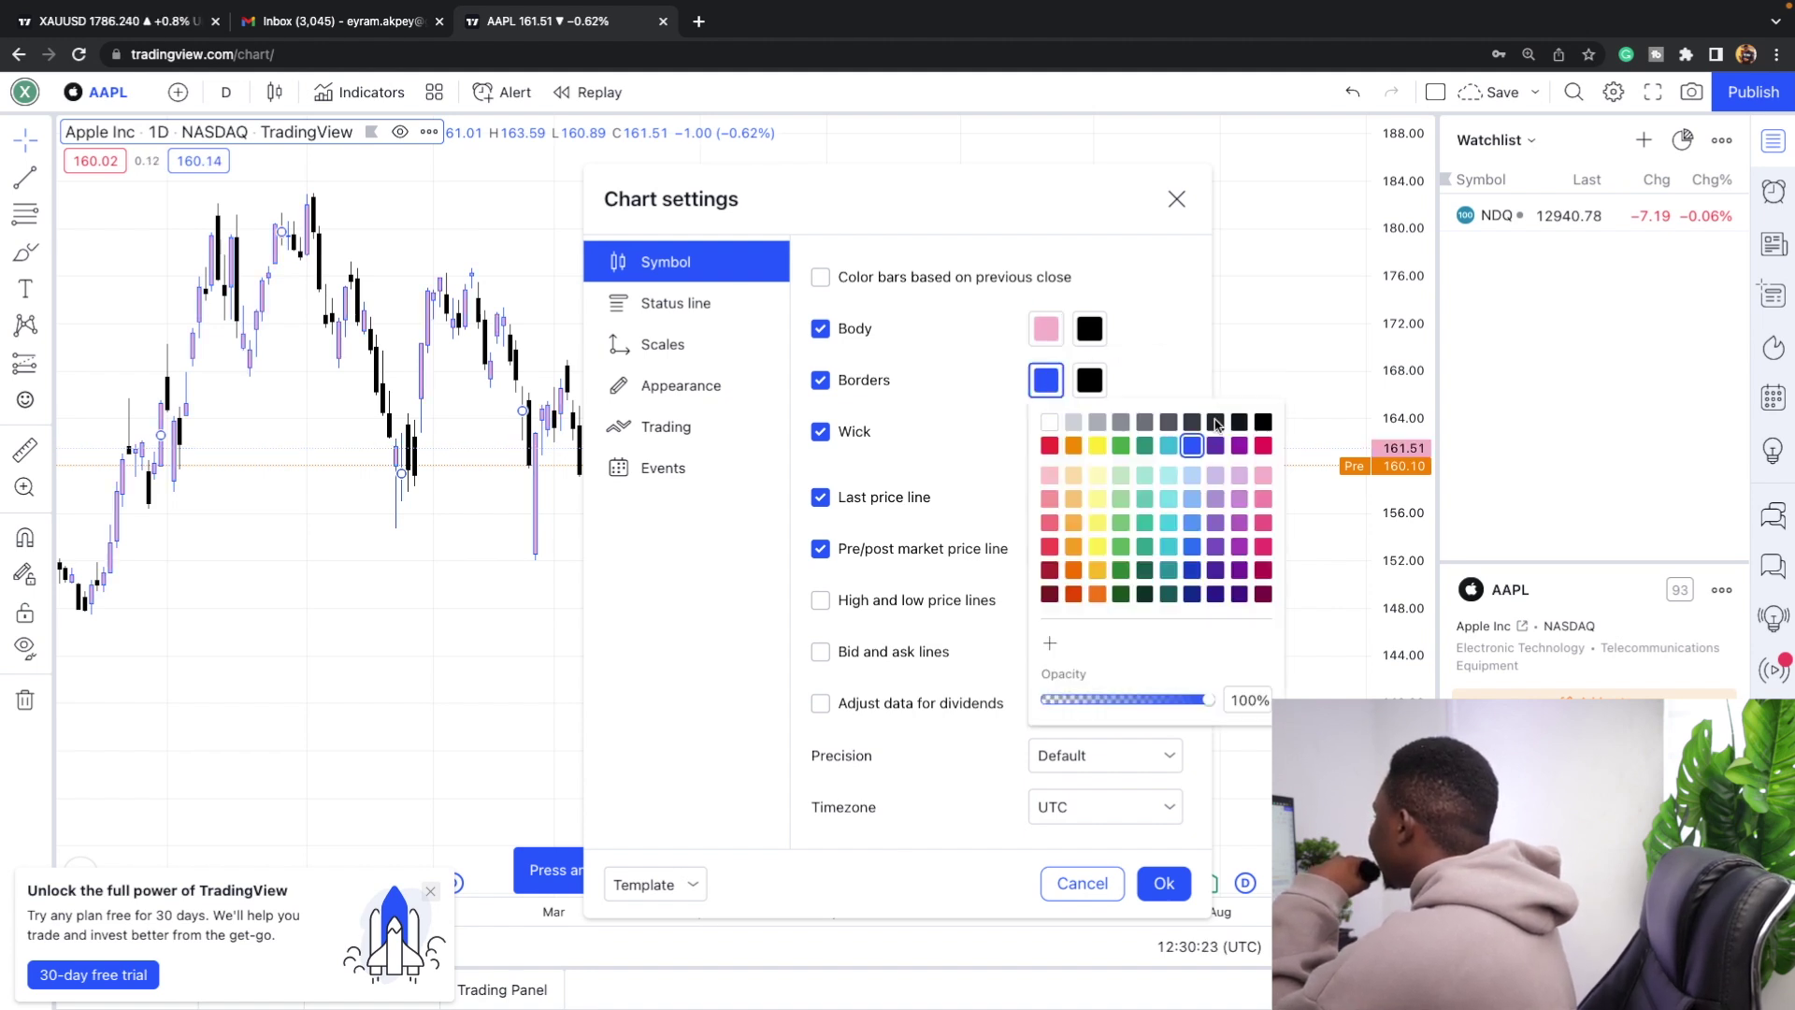
pyautogui.click(1262, 474)
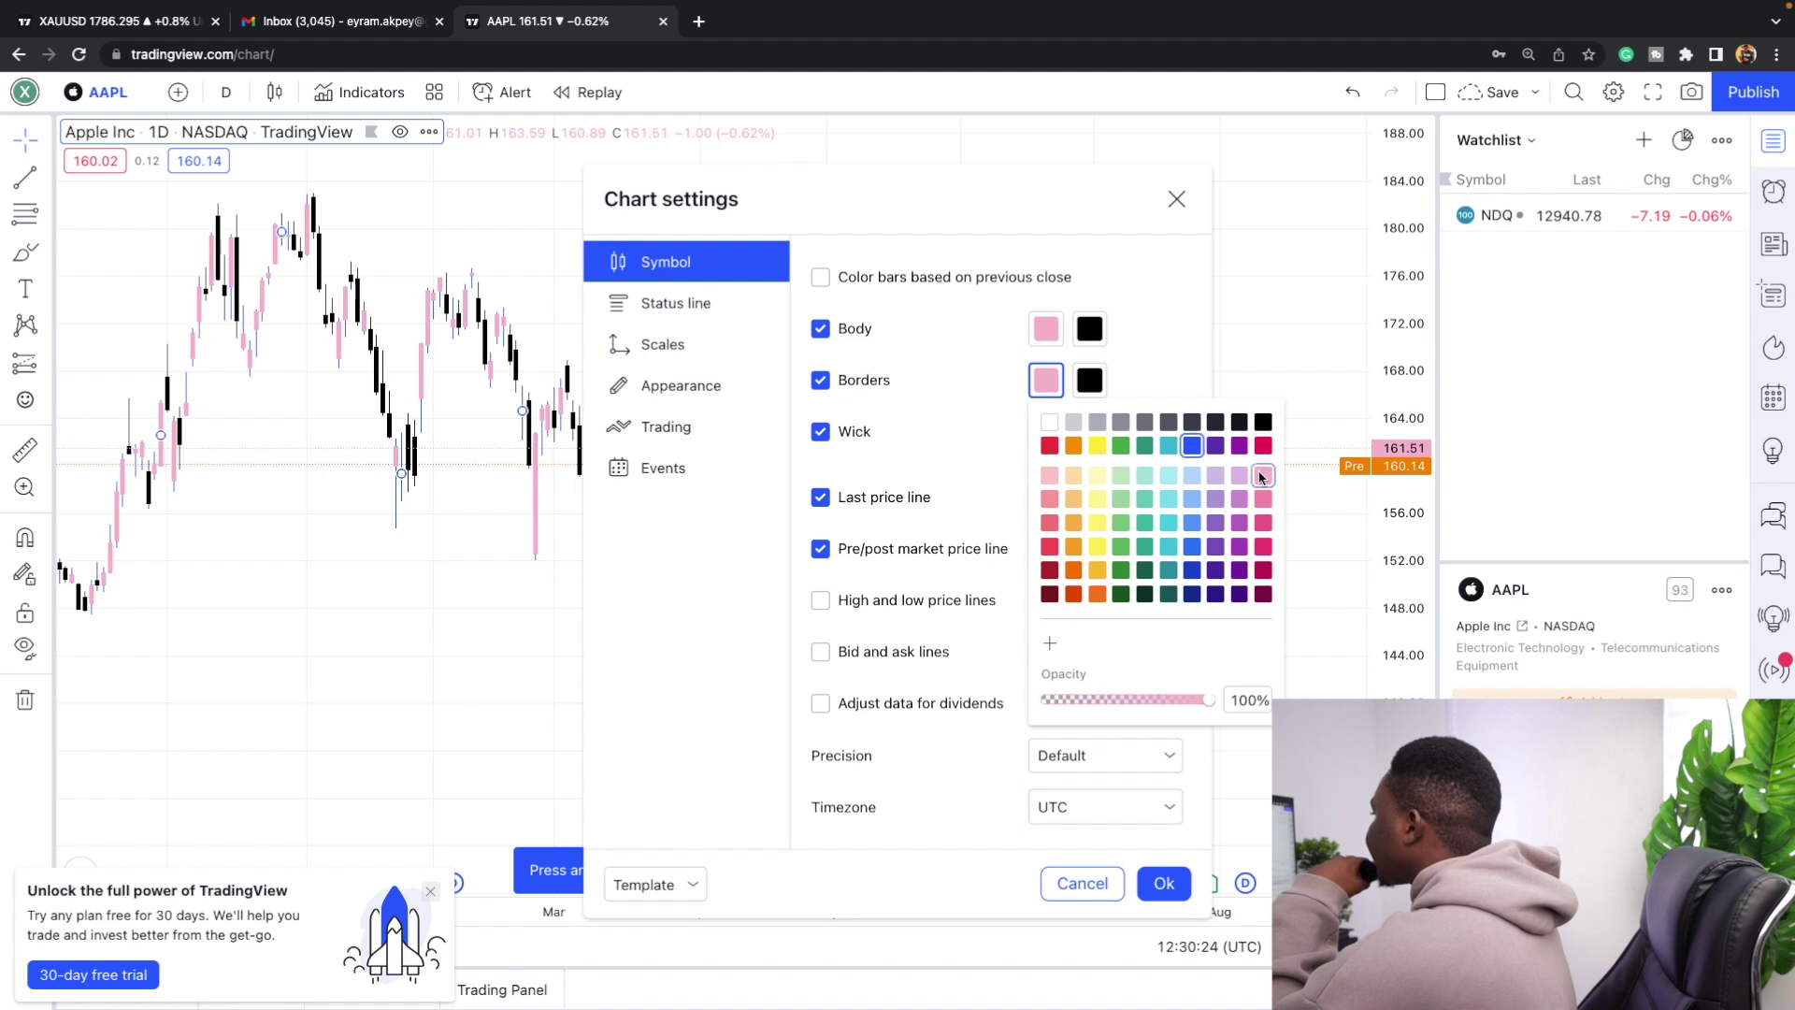
pyautogui.click(1159, 342)
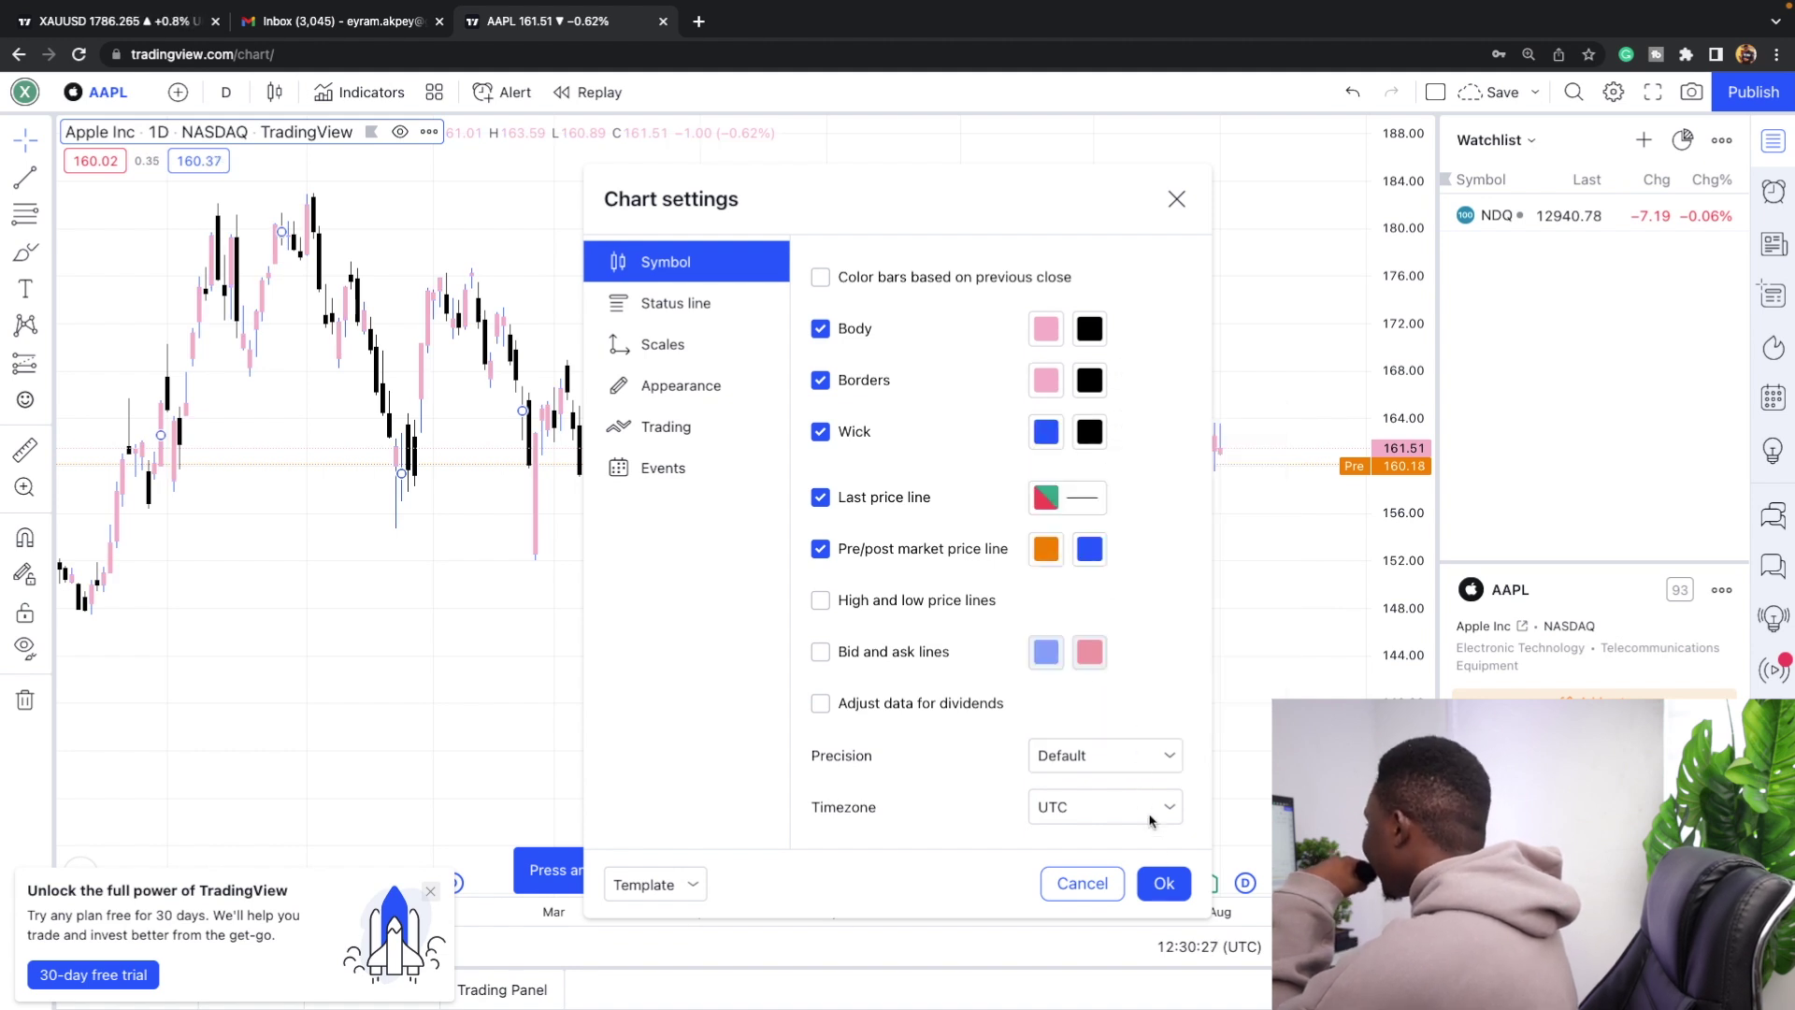
pyautogui.click(1162, 882)
pyautogui.scroll(3, 949, 485)
pyautogui.scroll(2, 949, 485)
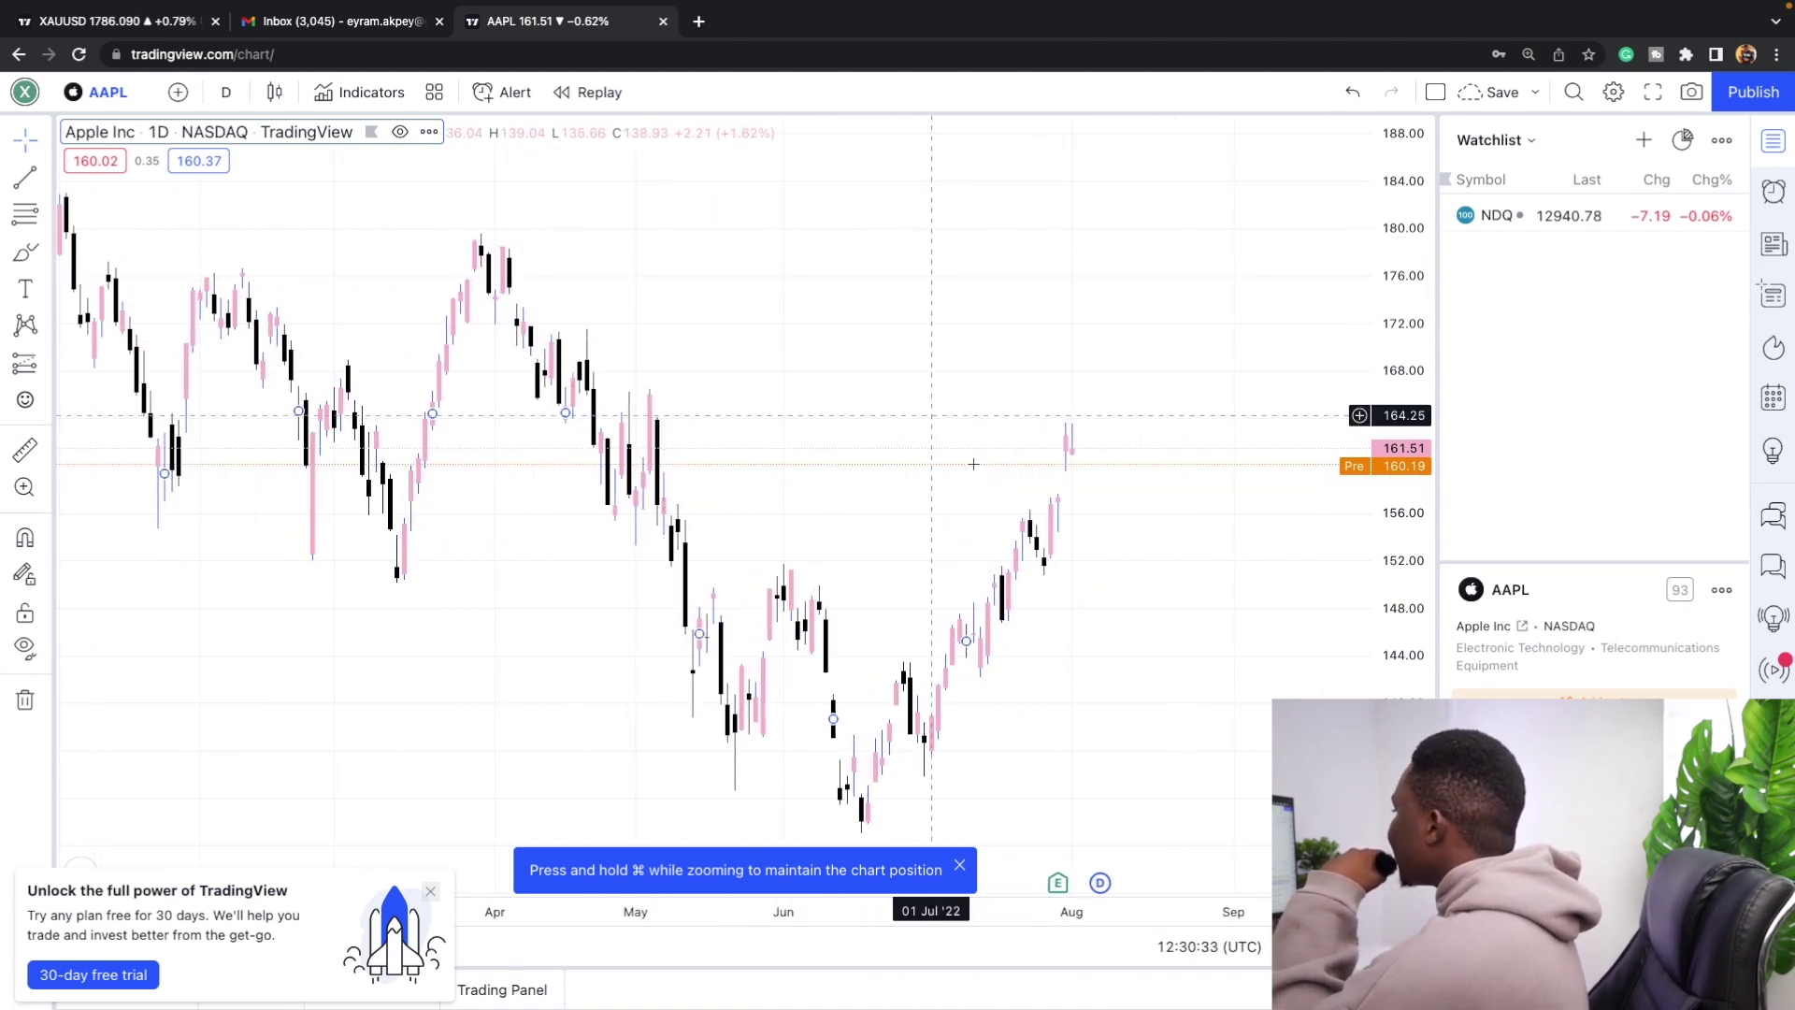
# Open chart settings and browse the Scales, Status line and Symbol tabs to Appearance.
pyautogui.rightClick(886, 285)
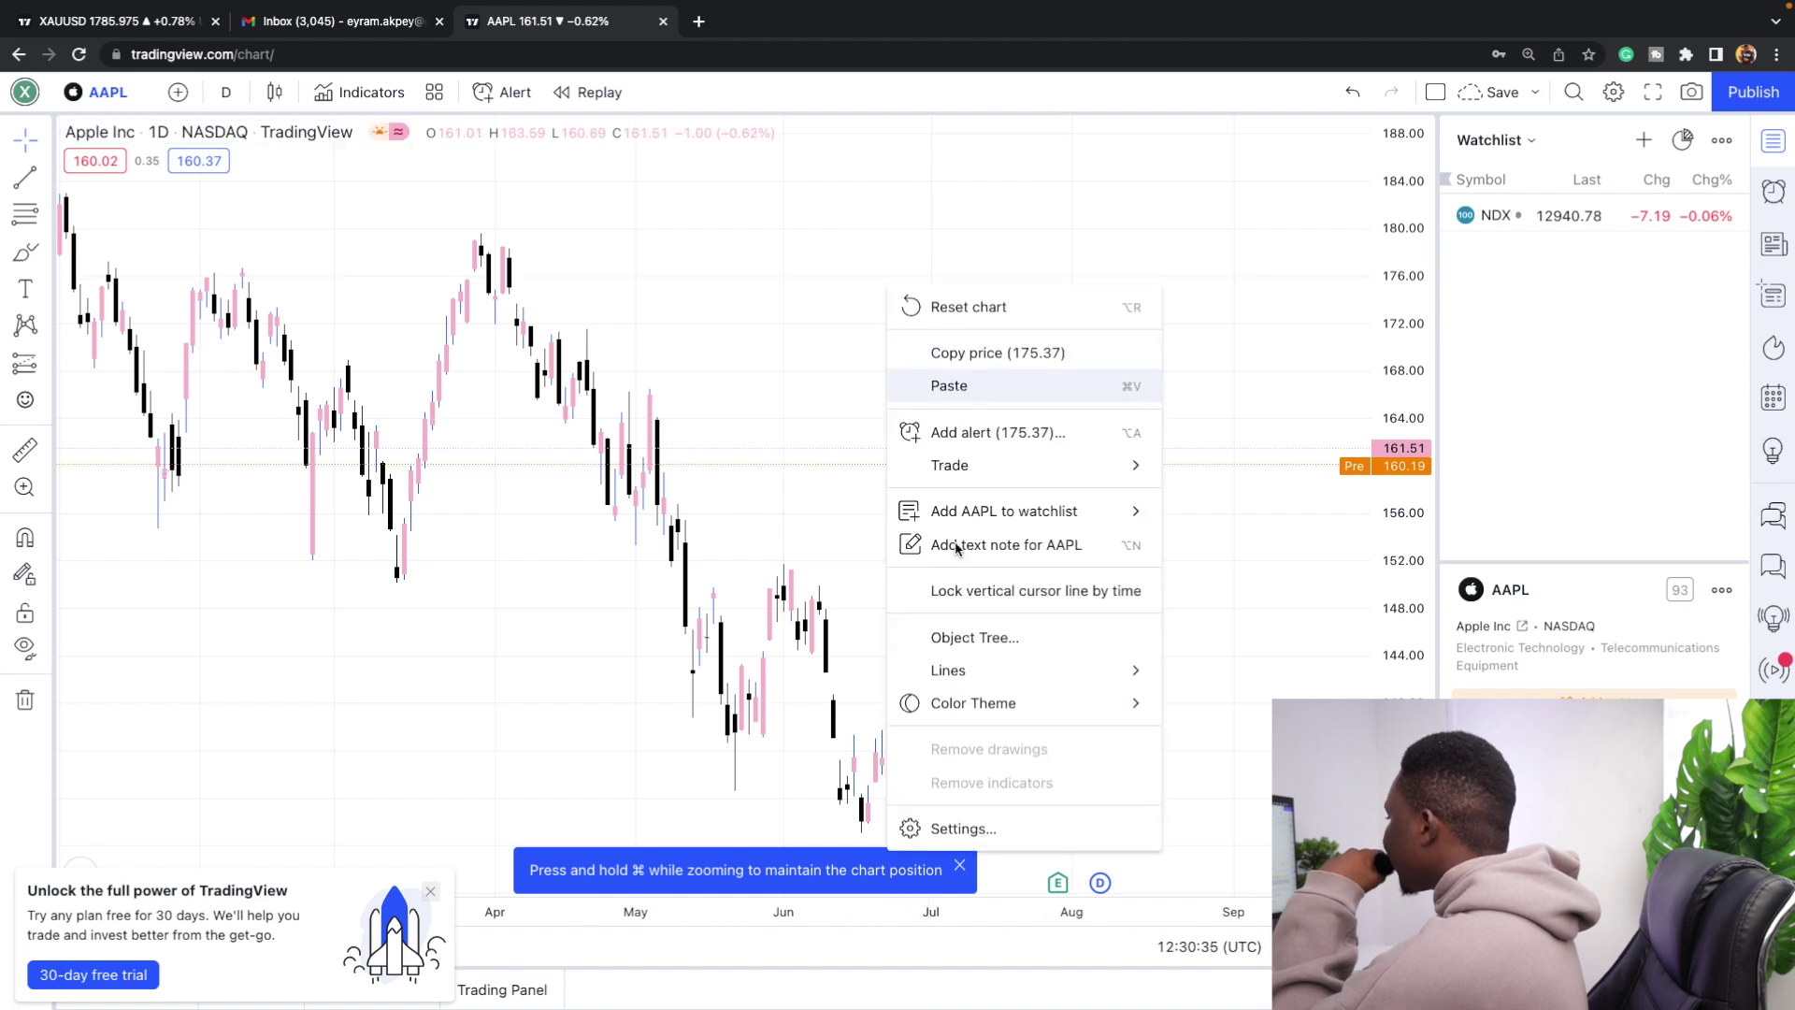
pyautogui.click(958, 828)
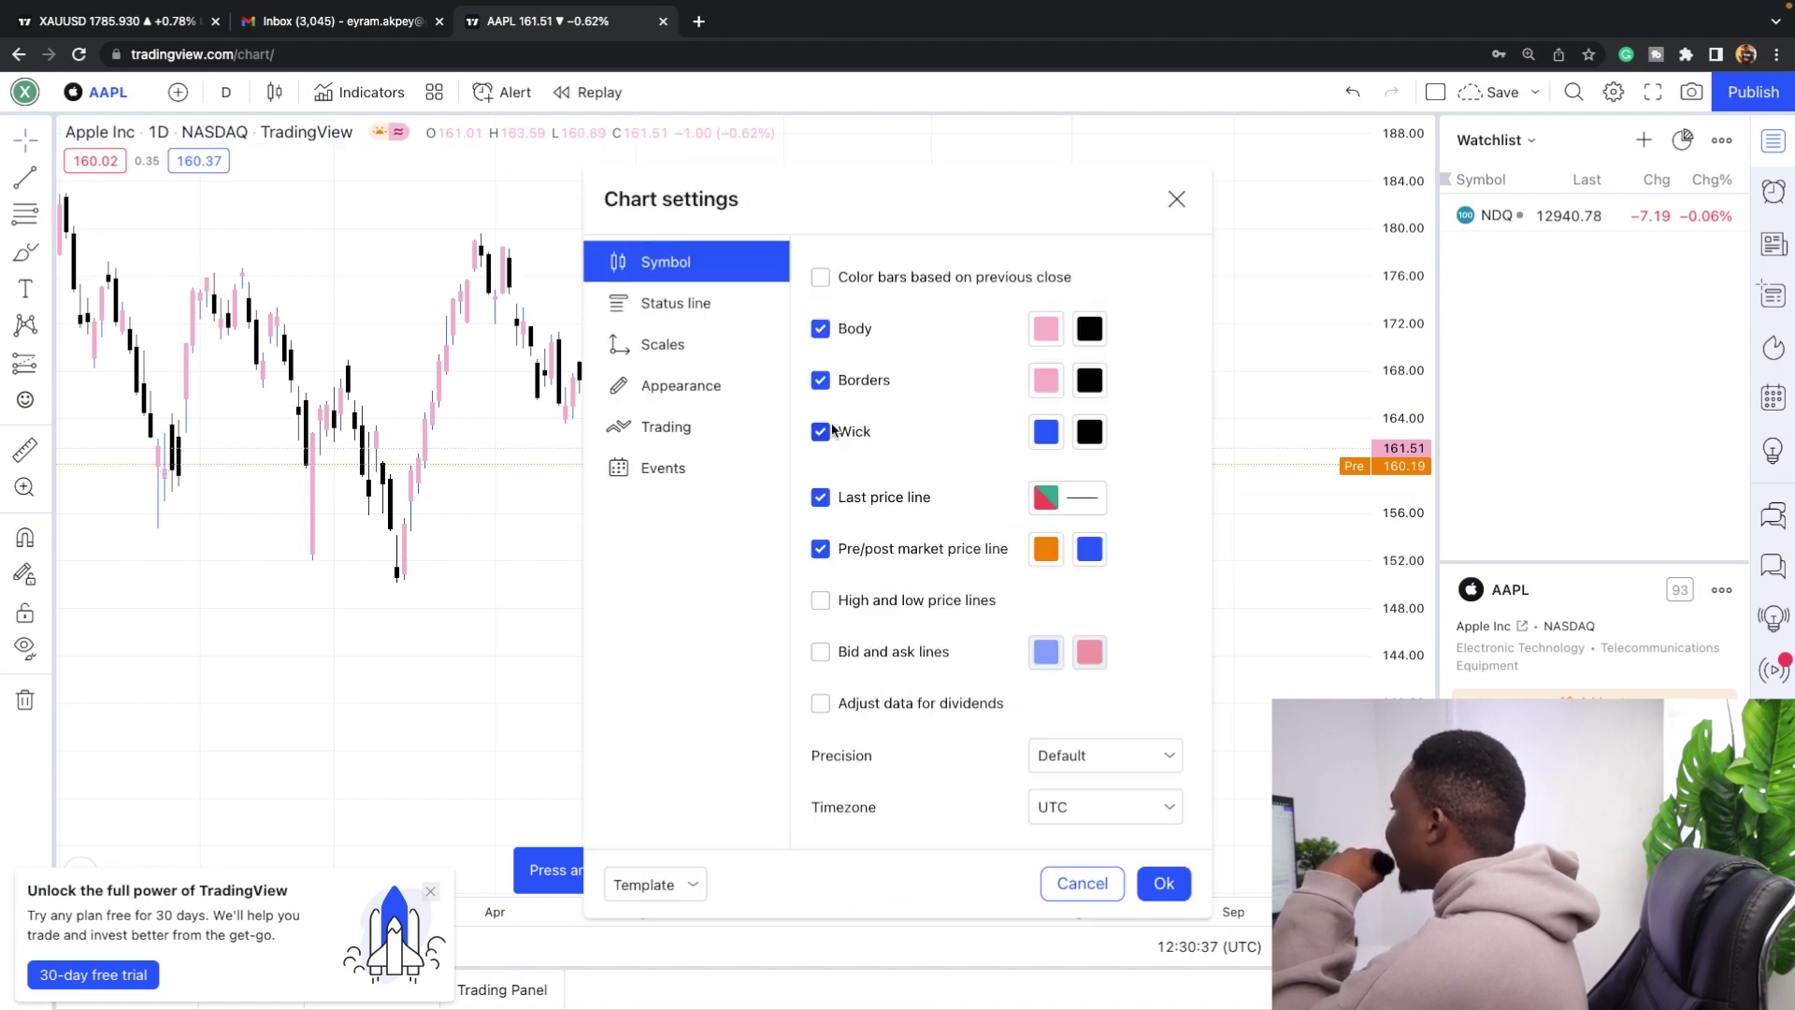
pyautogui.click(703, 346)
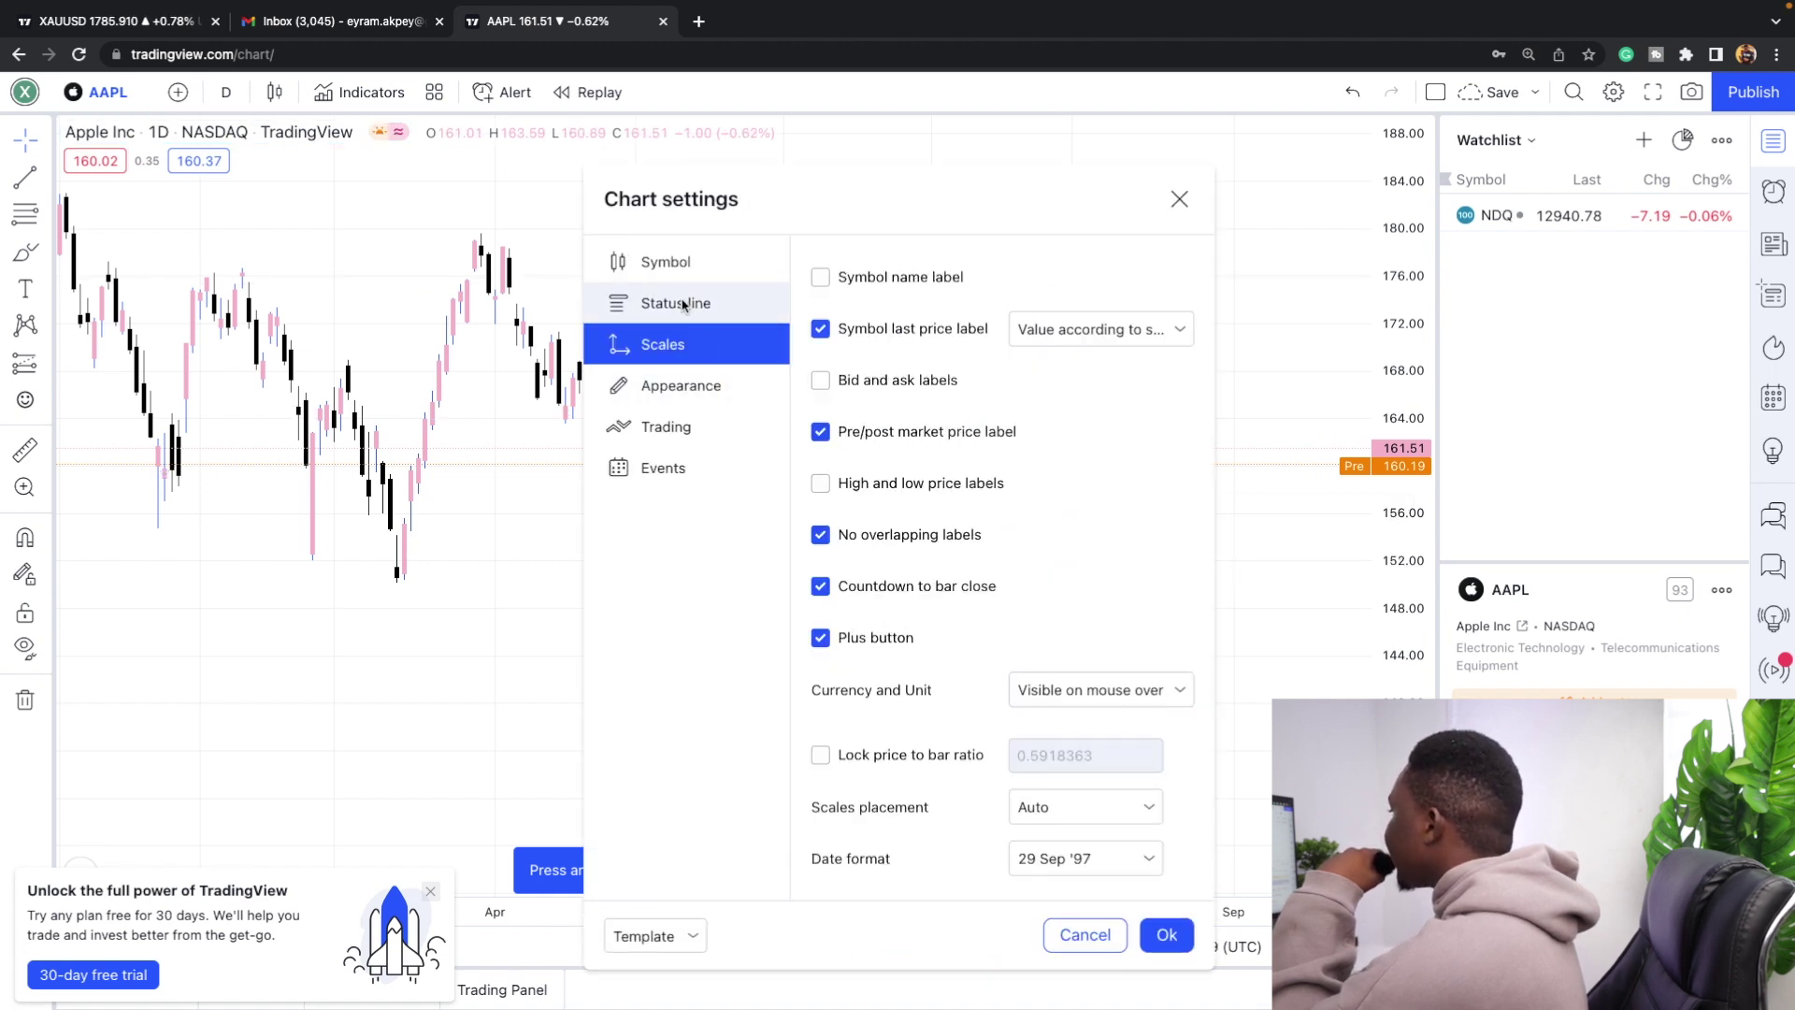
pyautogui.click(688, 305)
pyautogui.click(694, 272)
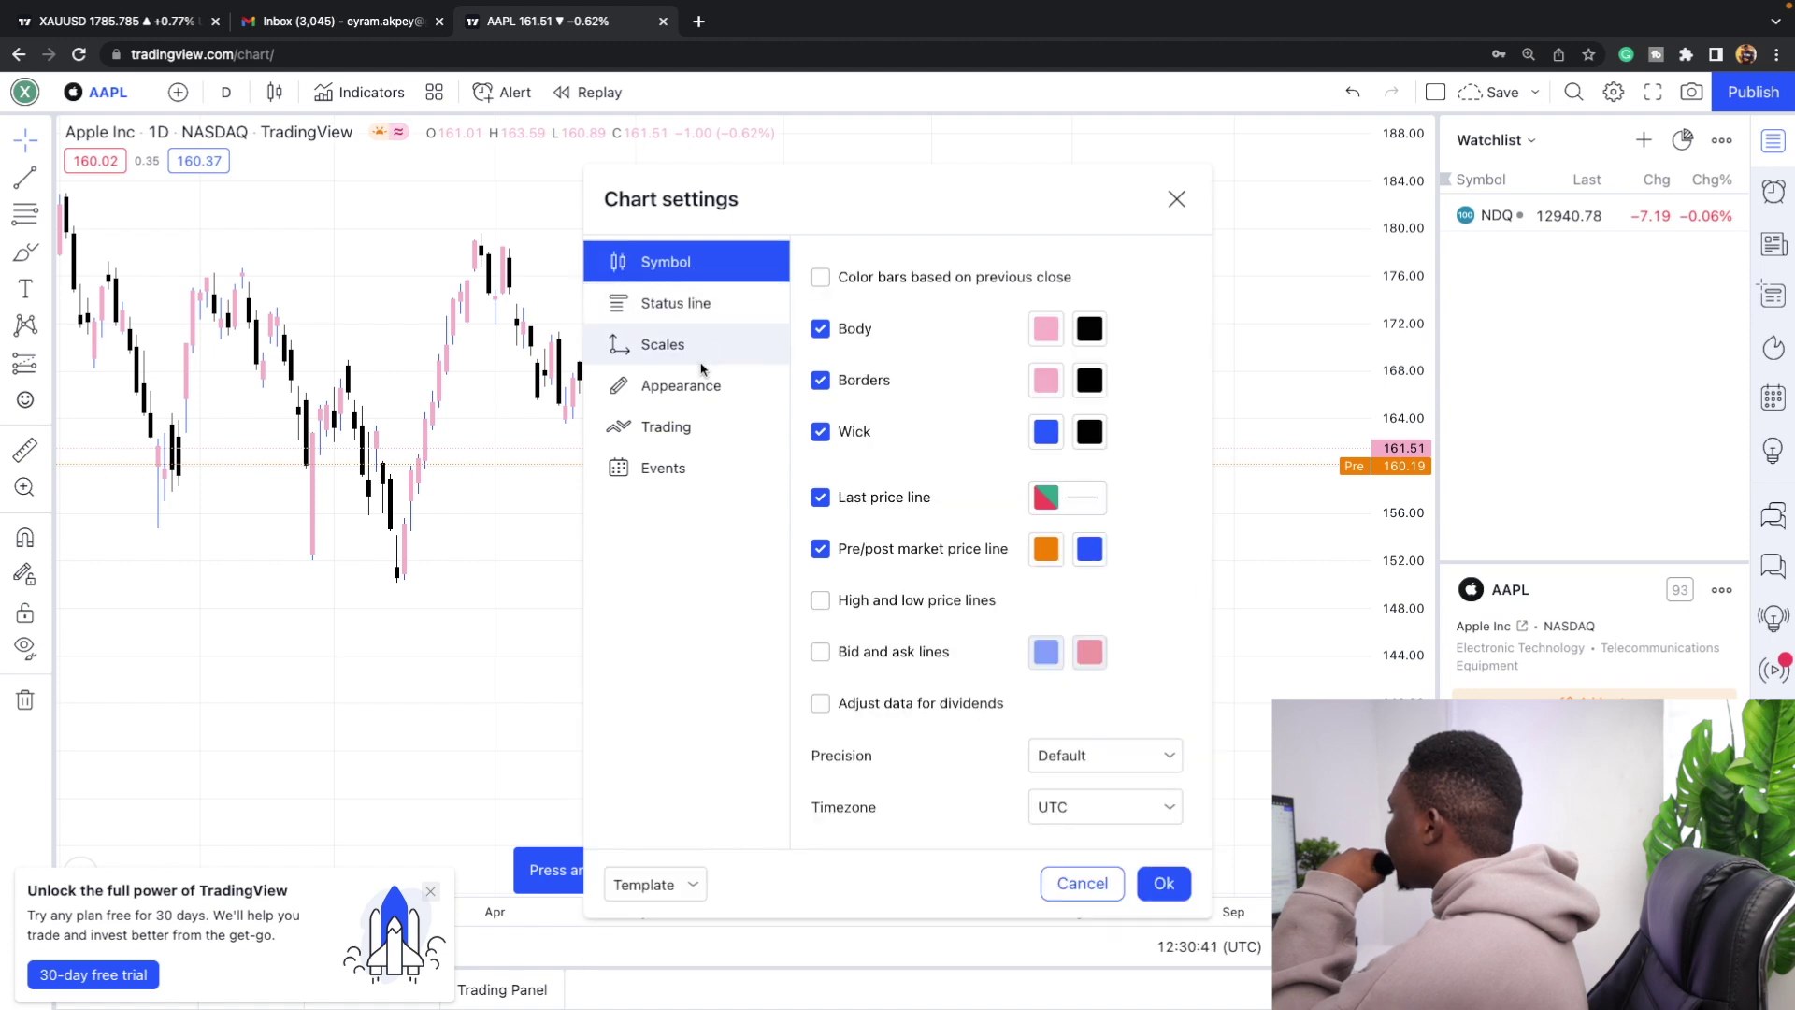
pyautogui.click(714, 387)
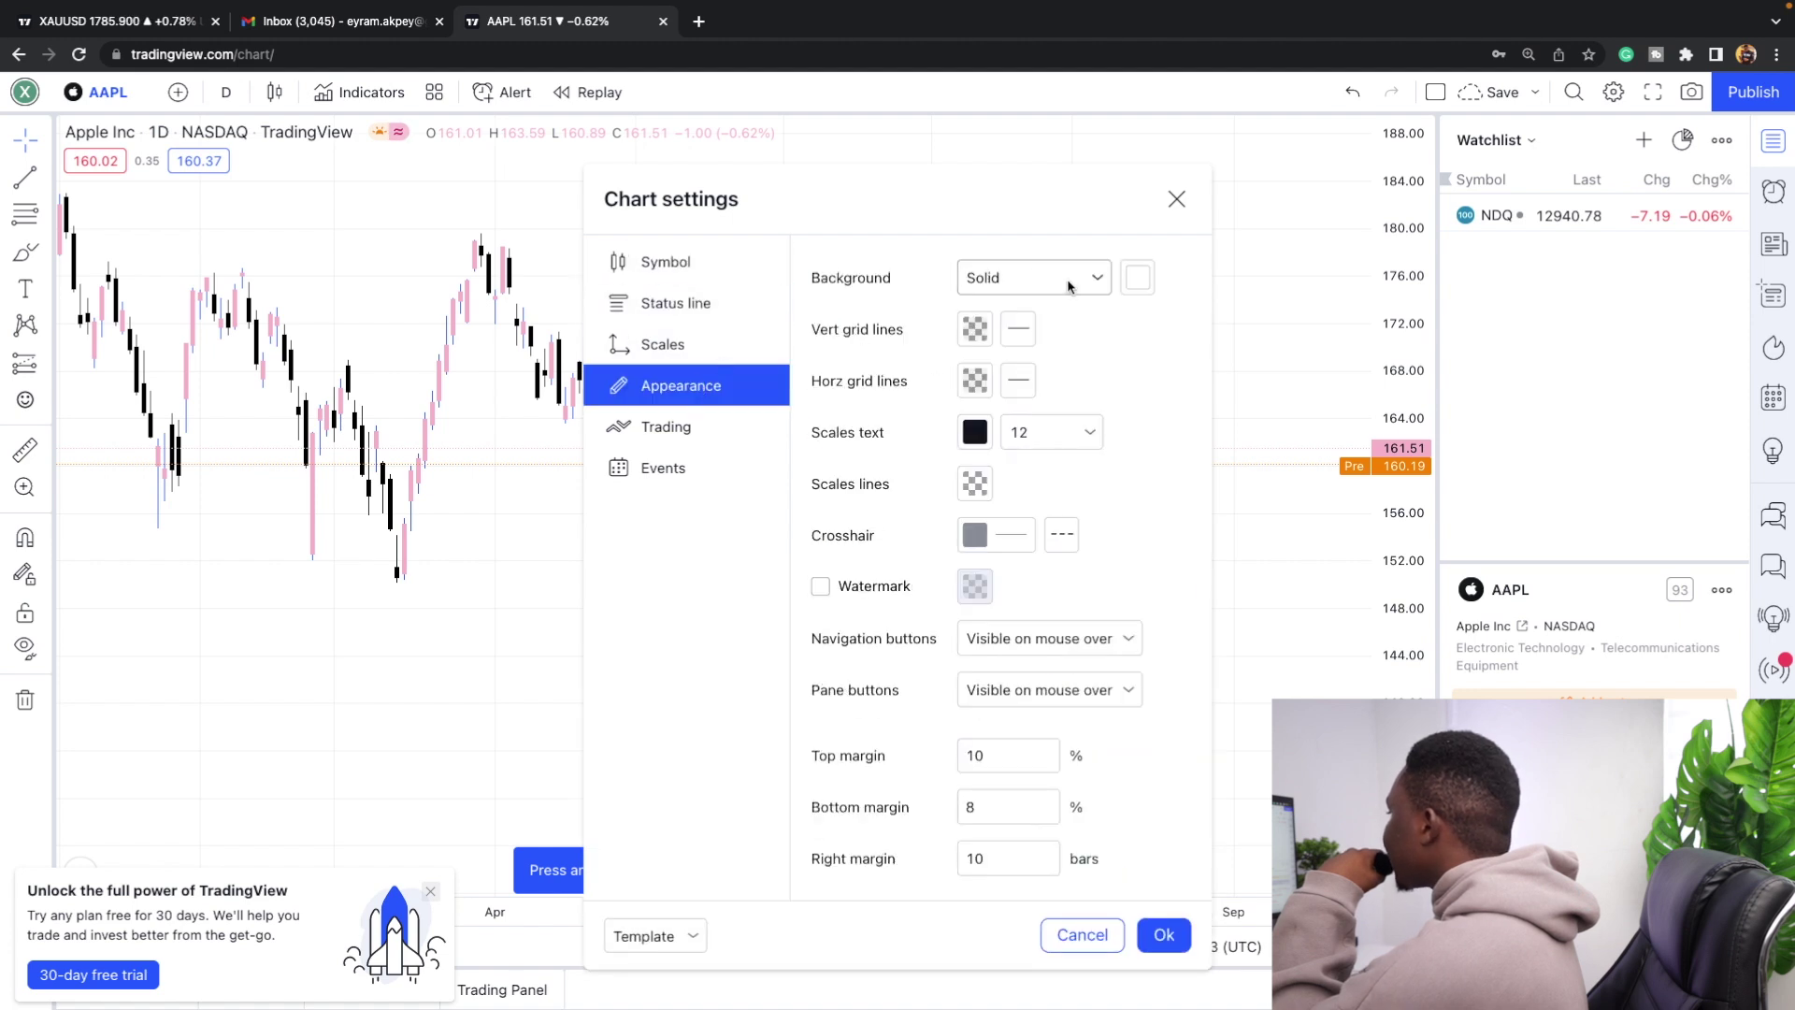
# Set vertical and horizontal grid line opacity to 0% and apply the settings.
pyautogui.click(976, 327)
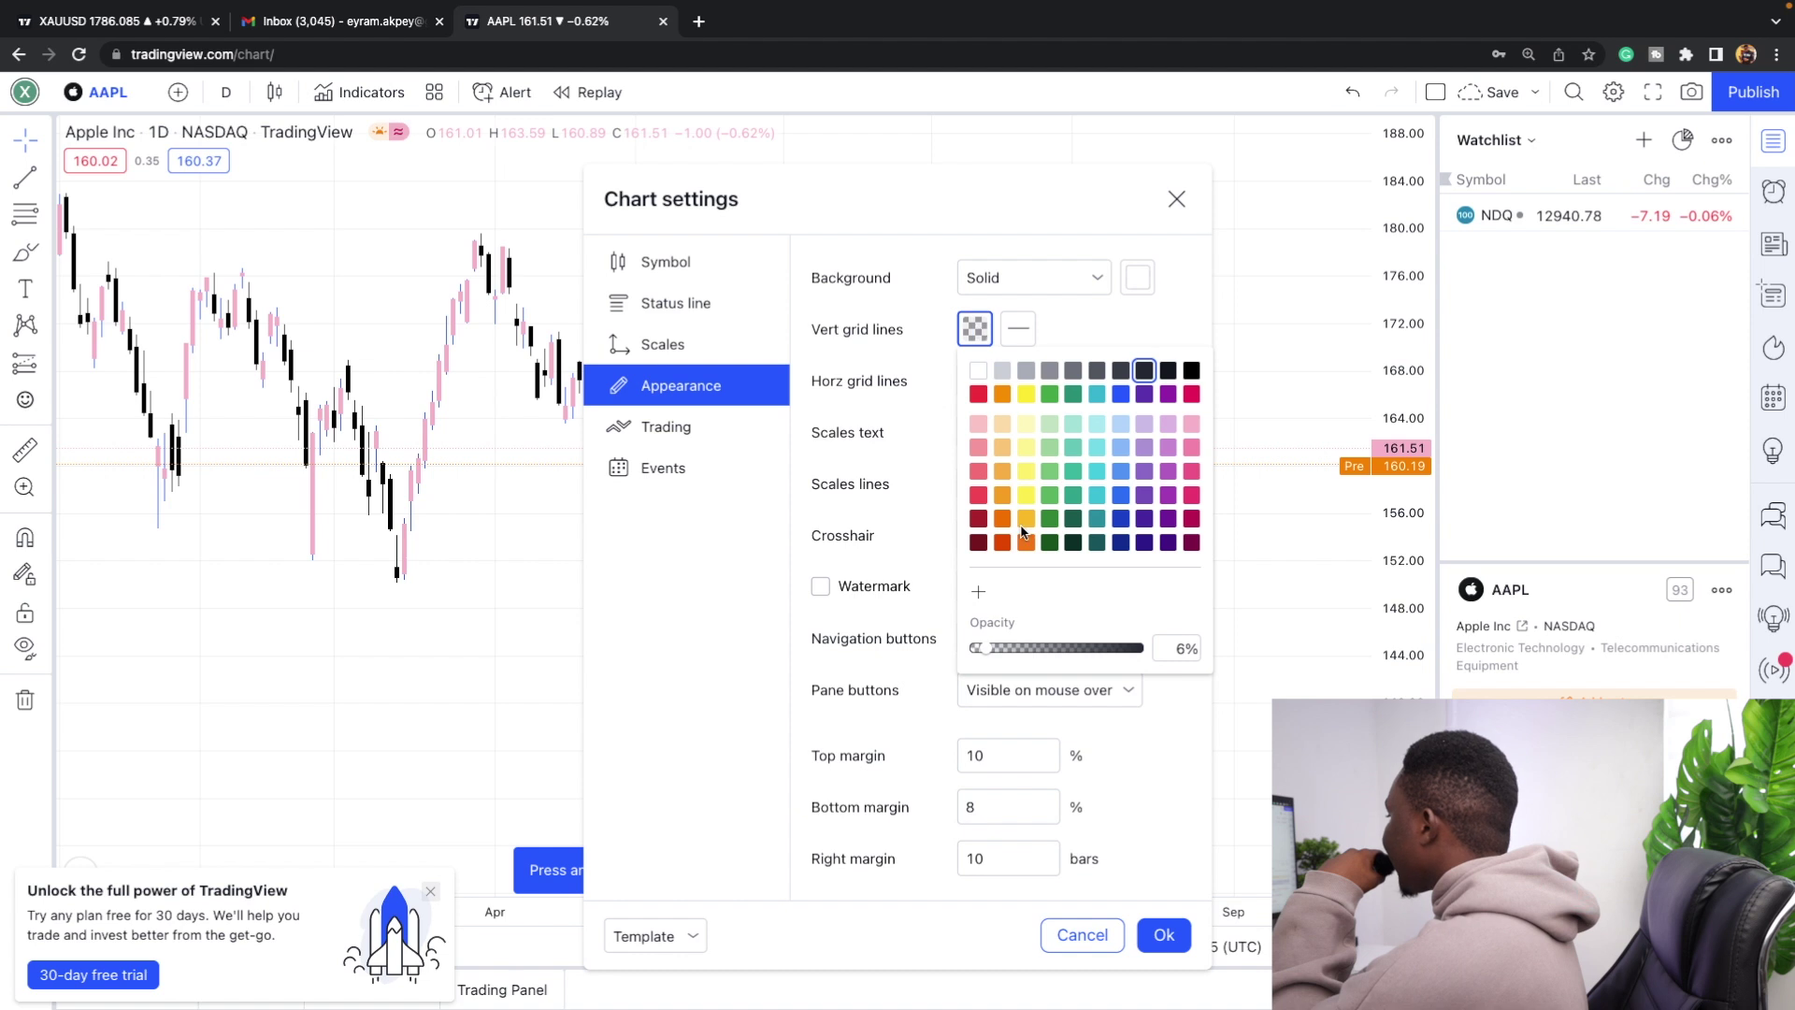
pyautogui.moveTo(986, 645); pyautogui.dragTo(918, 643)
pyautogui.click(1172, 695)
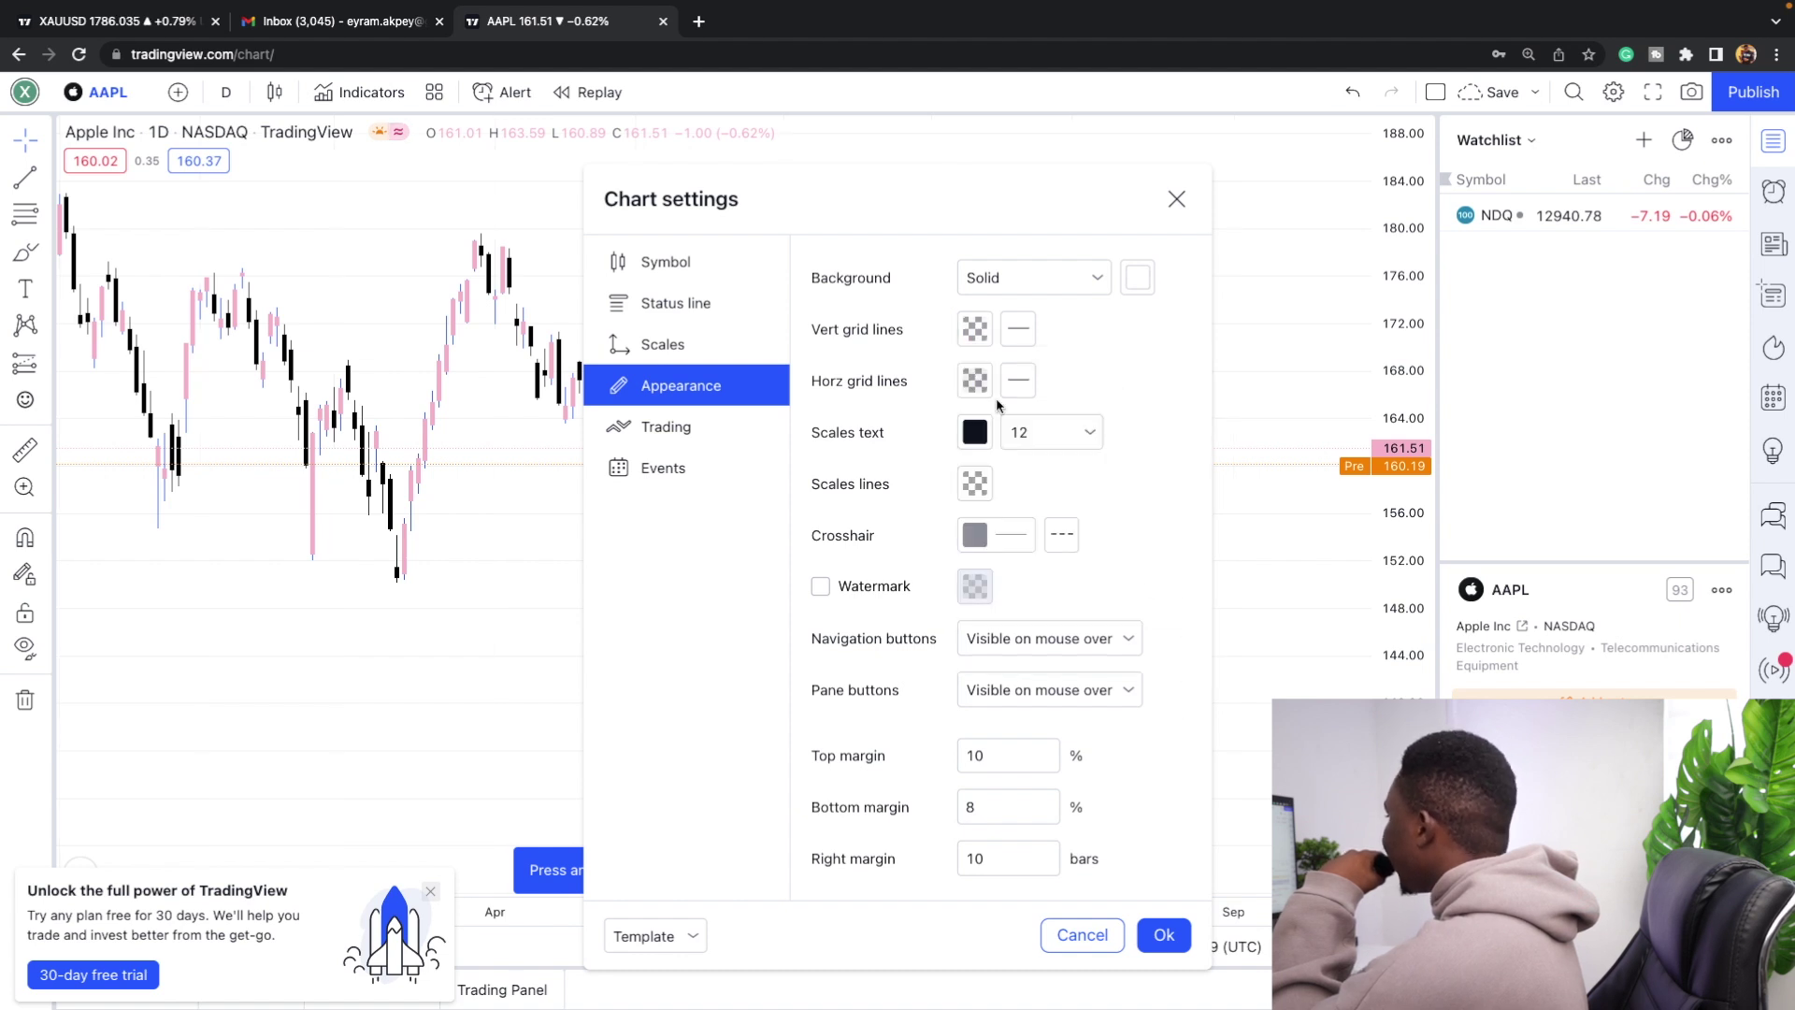
pyautogui.click(971, 380)
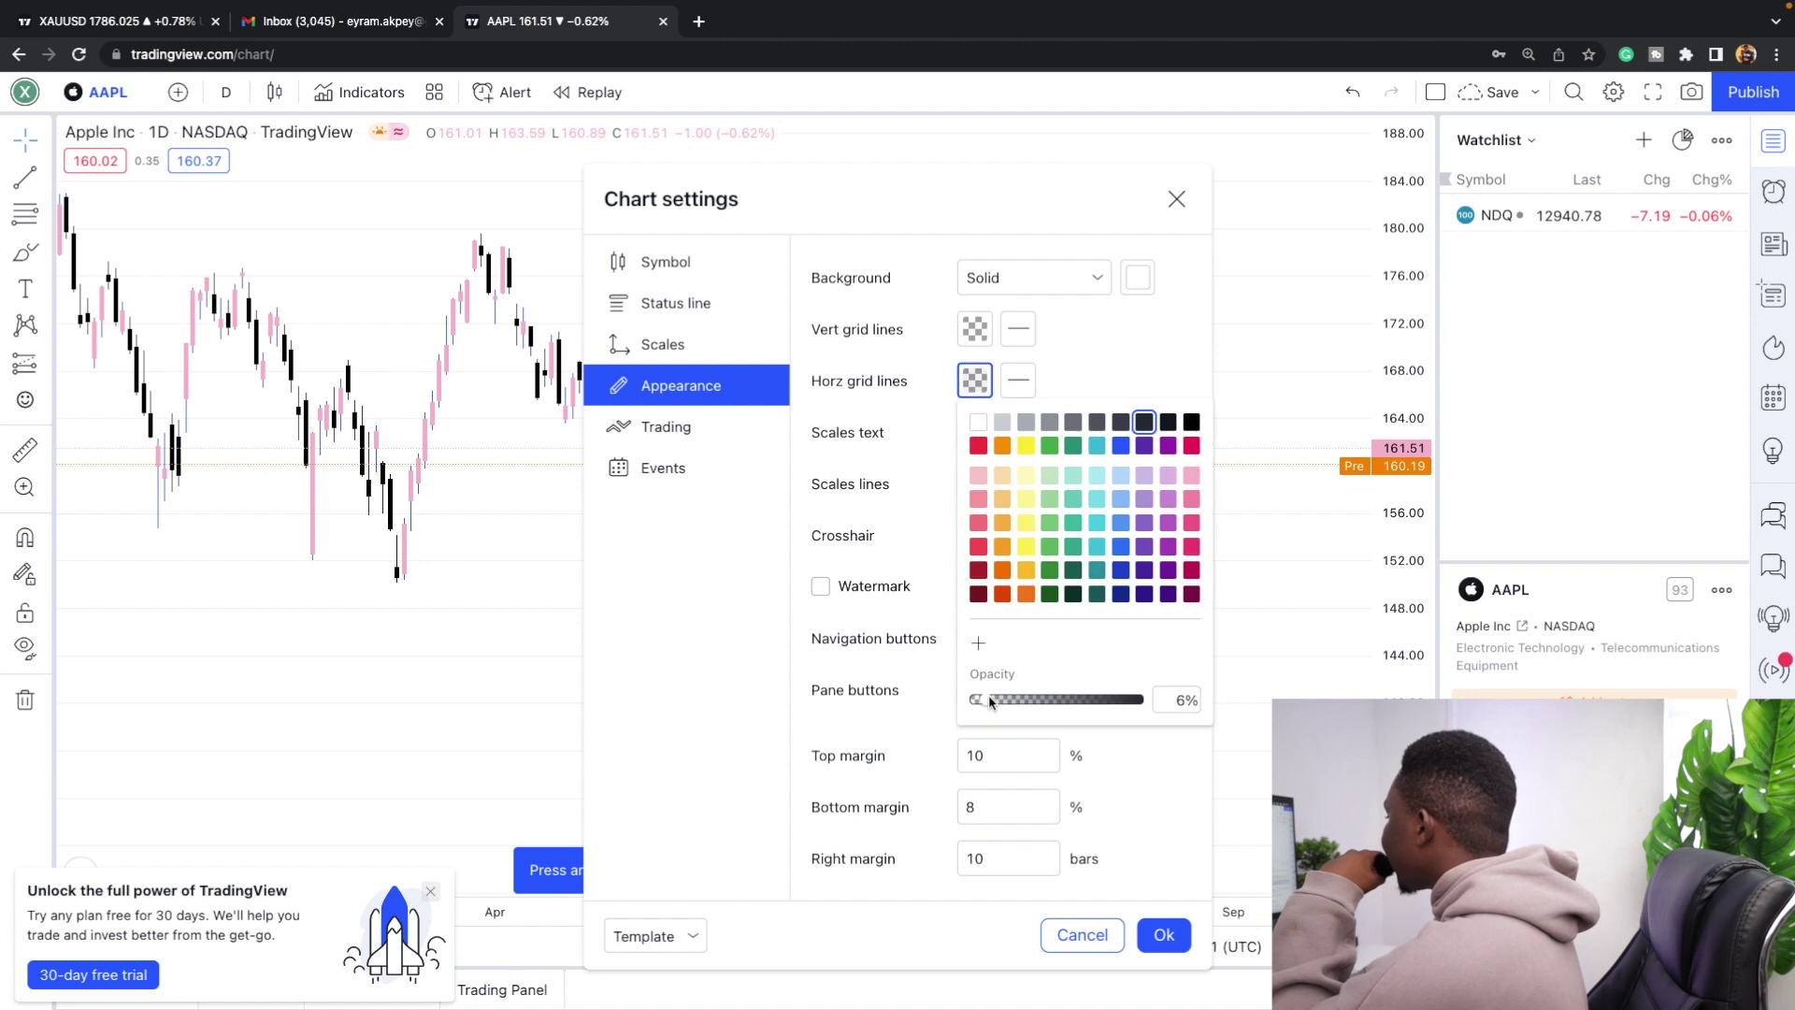
pyautogui.click(1156, 367)
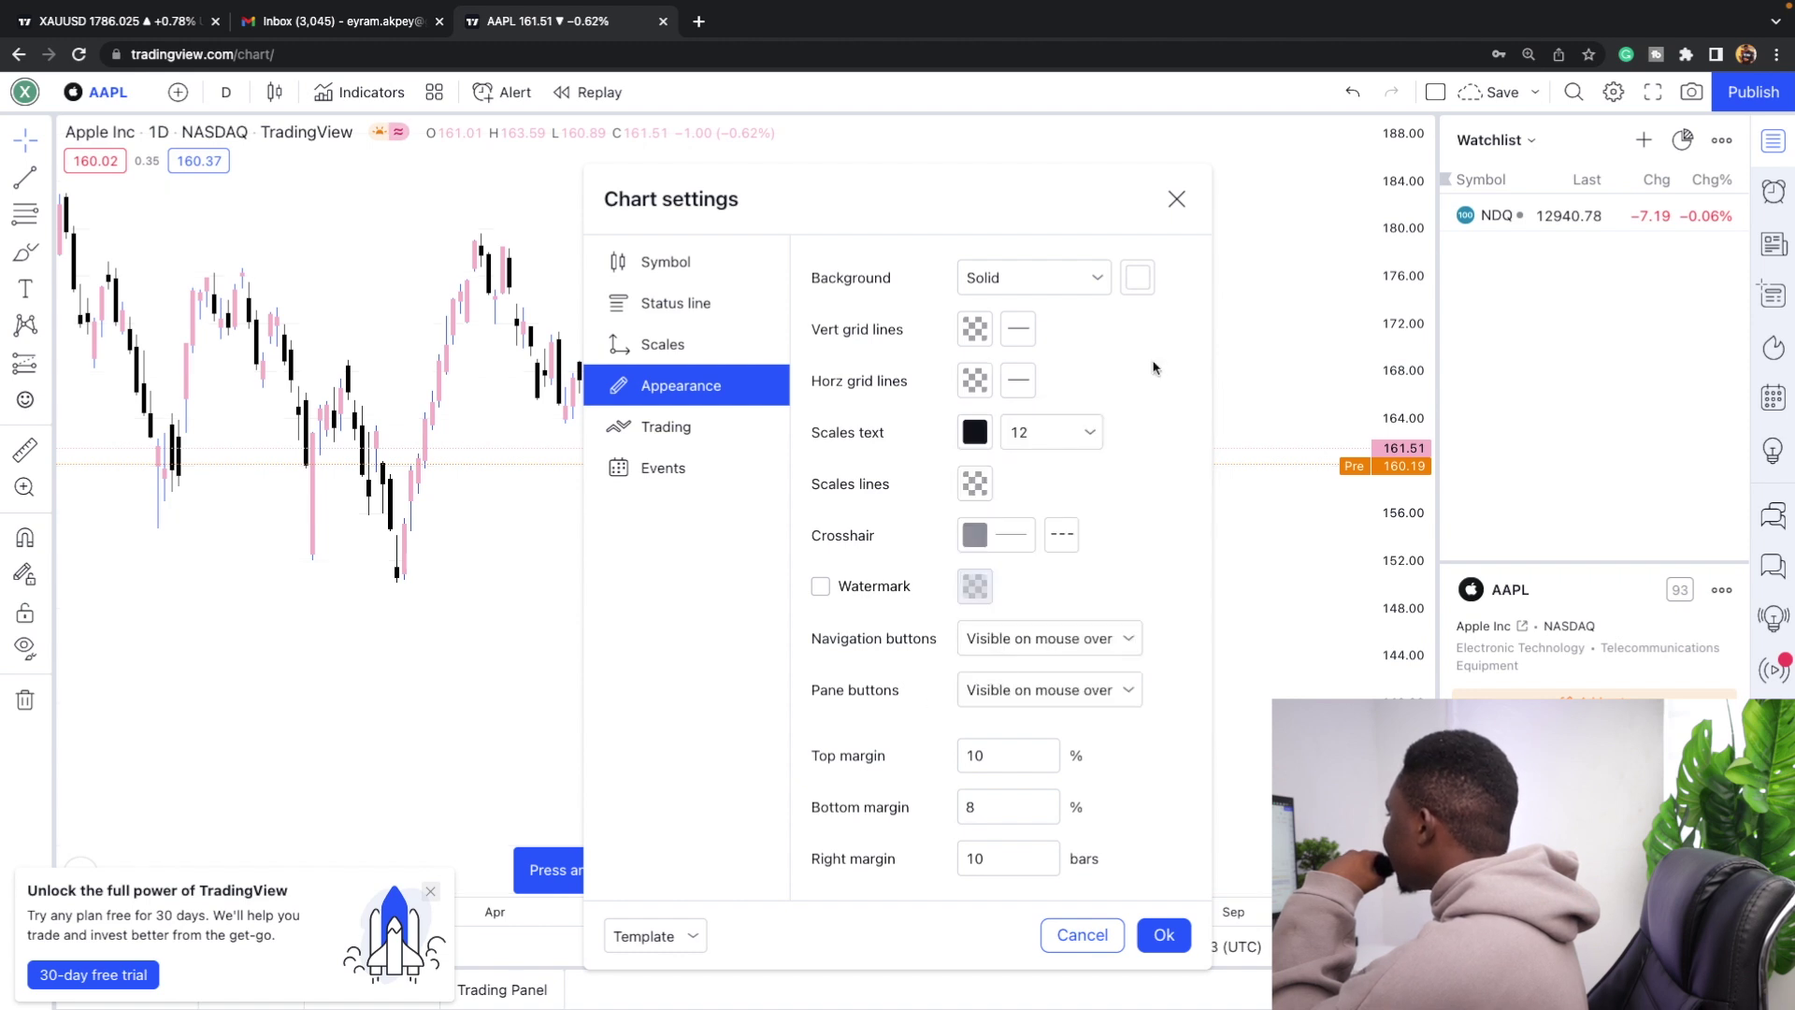
pyautogui.click(1162, 934)
pyautogui.scroll(3, 962, 544)
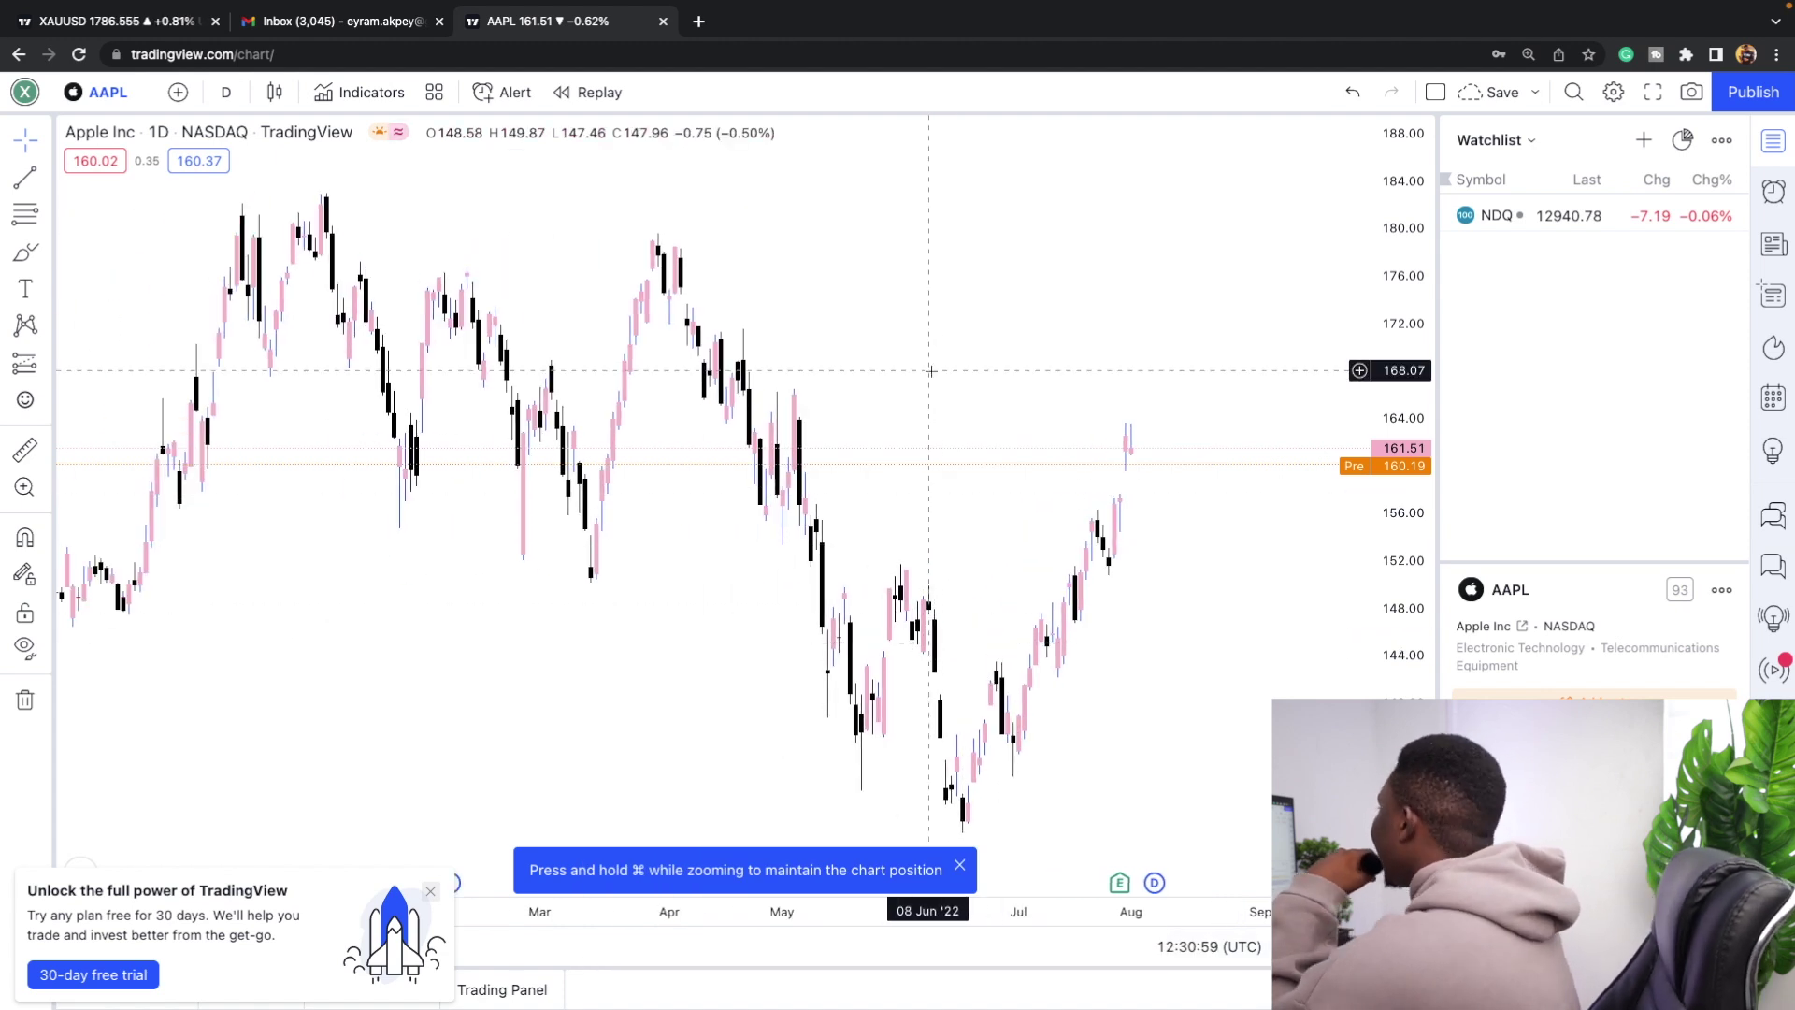
pyautogui.scroll(2, 931, 371)
# Delete NDQ, the last remaining symbol, from the watchlist.
pyautogui.click(1735, 222)
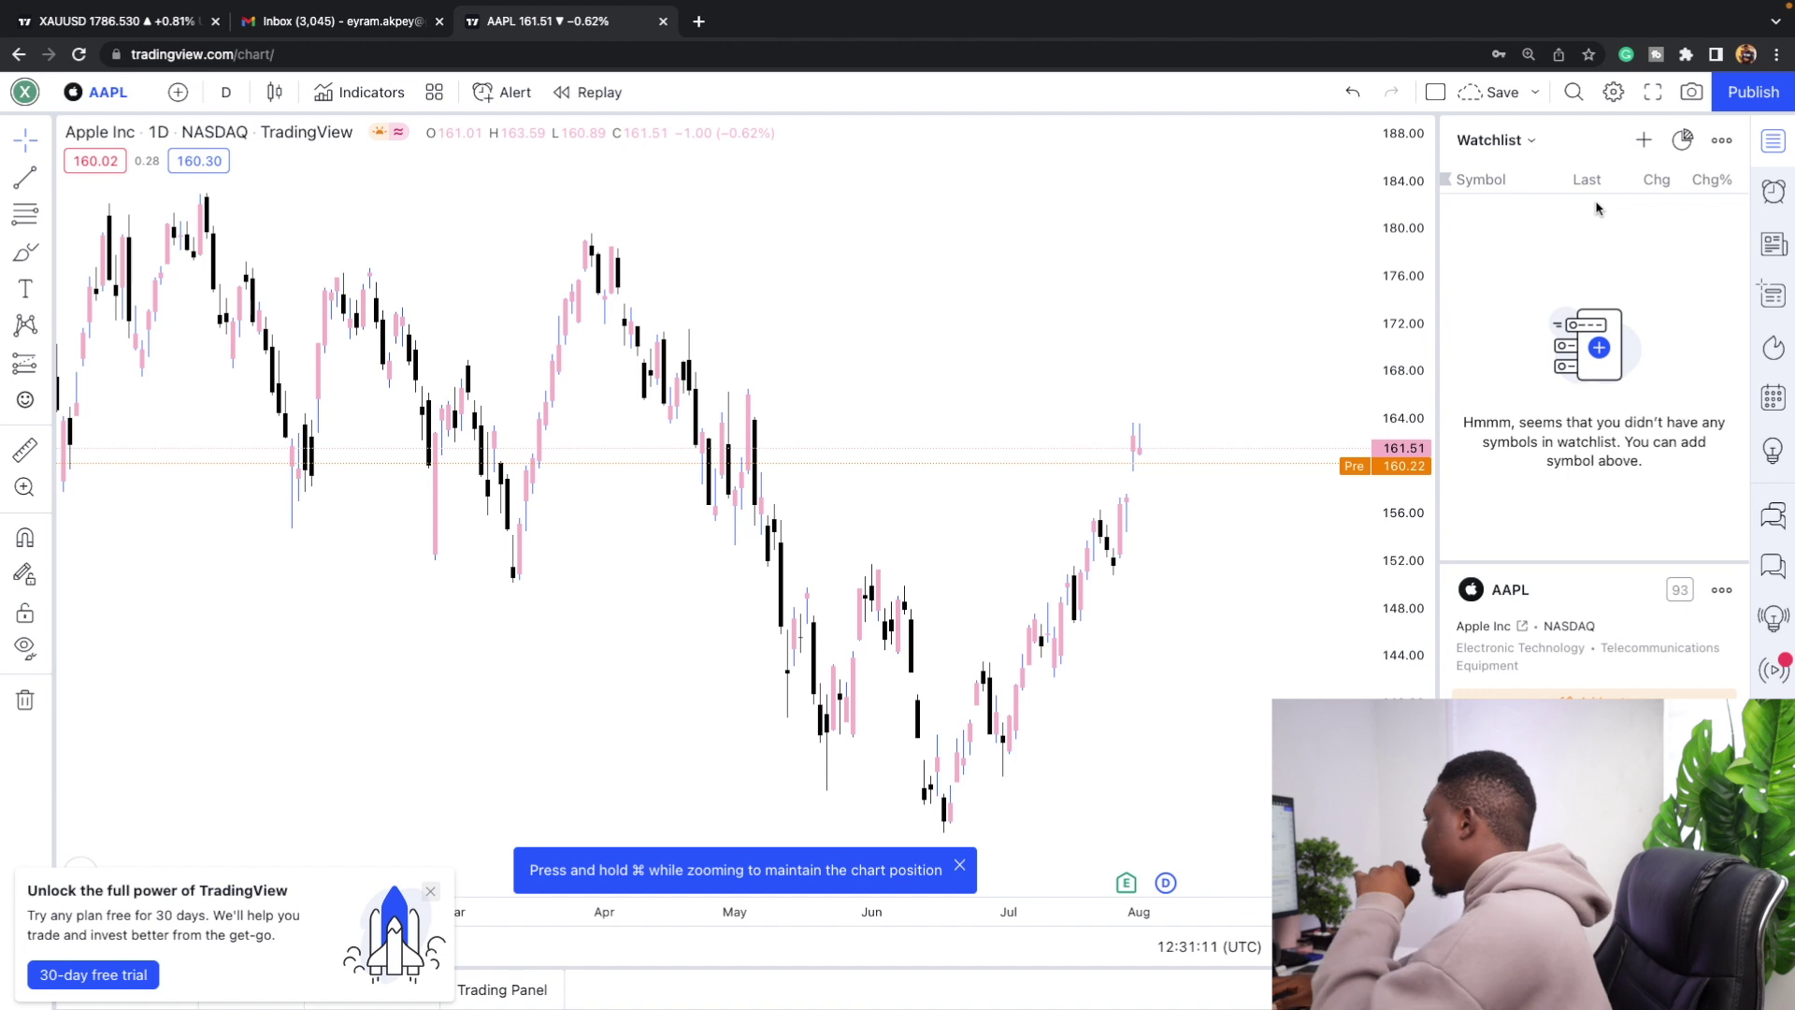
# Search XAUUSD across all markets and add OANDA gold to the watchlist.
pyautogui.click(1644, 140)
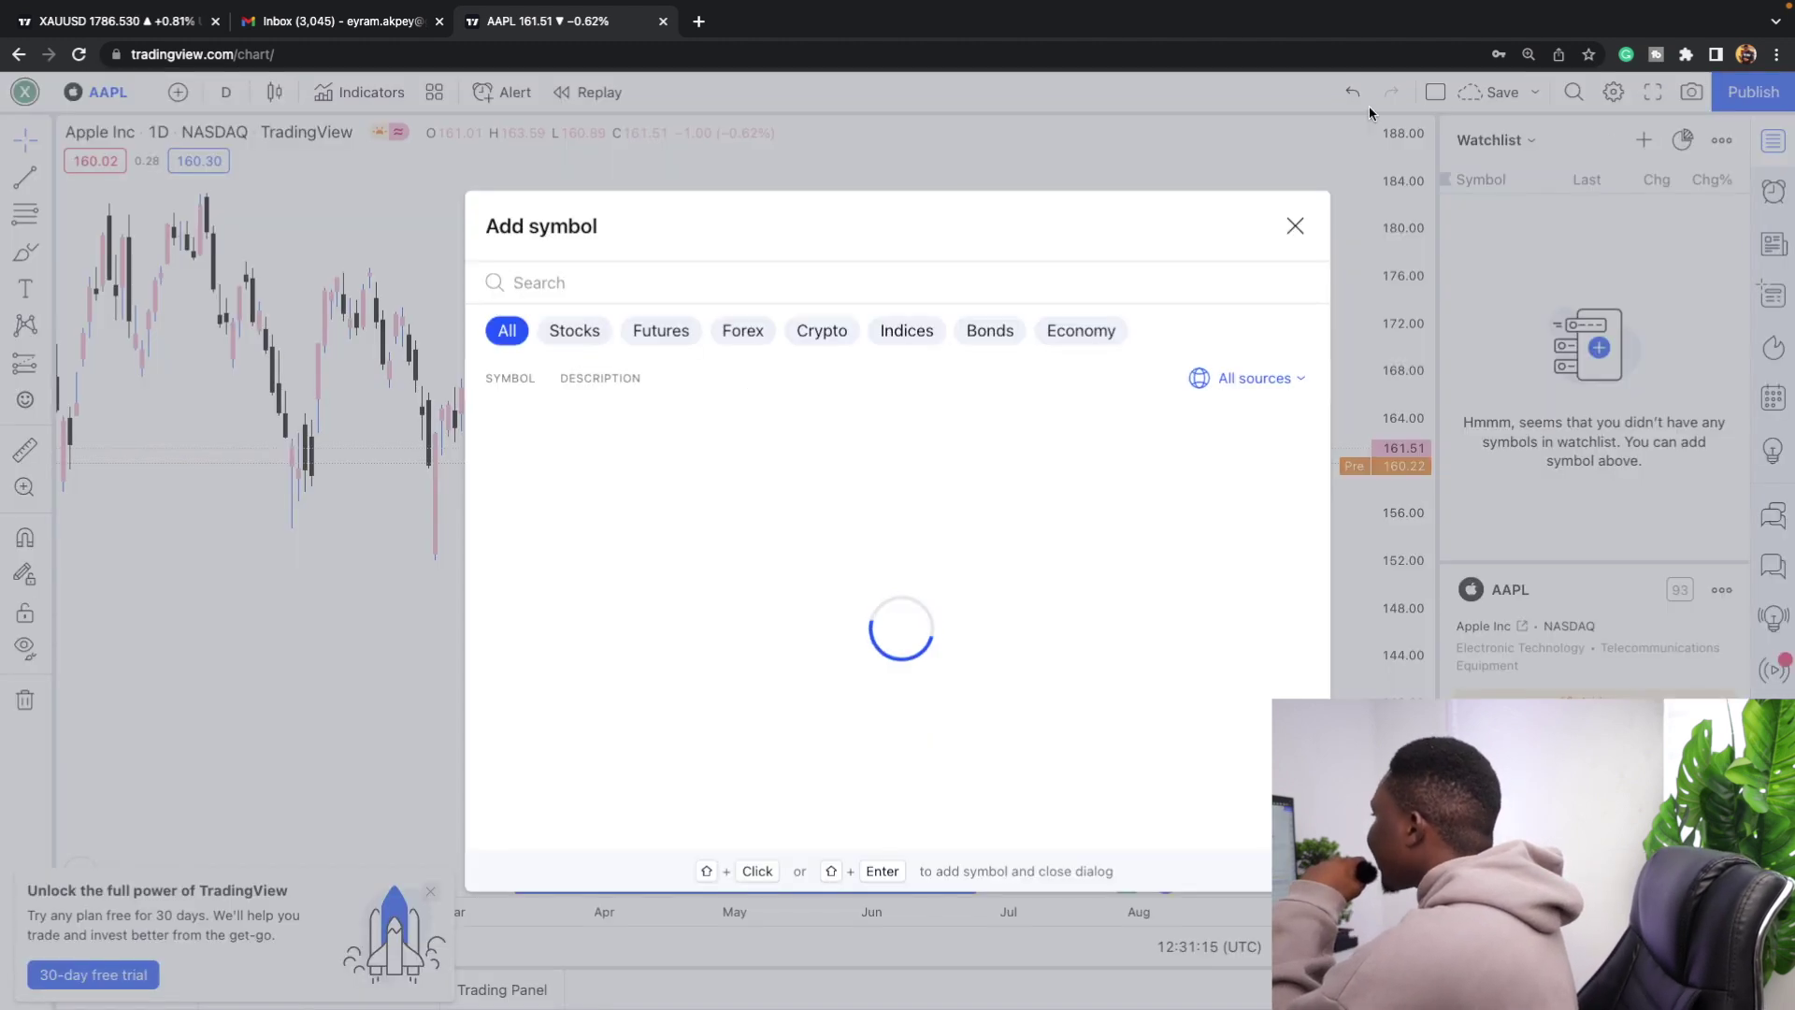
pyautogui.click(607, 334)
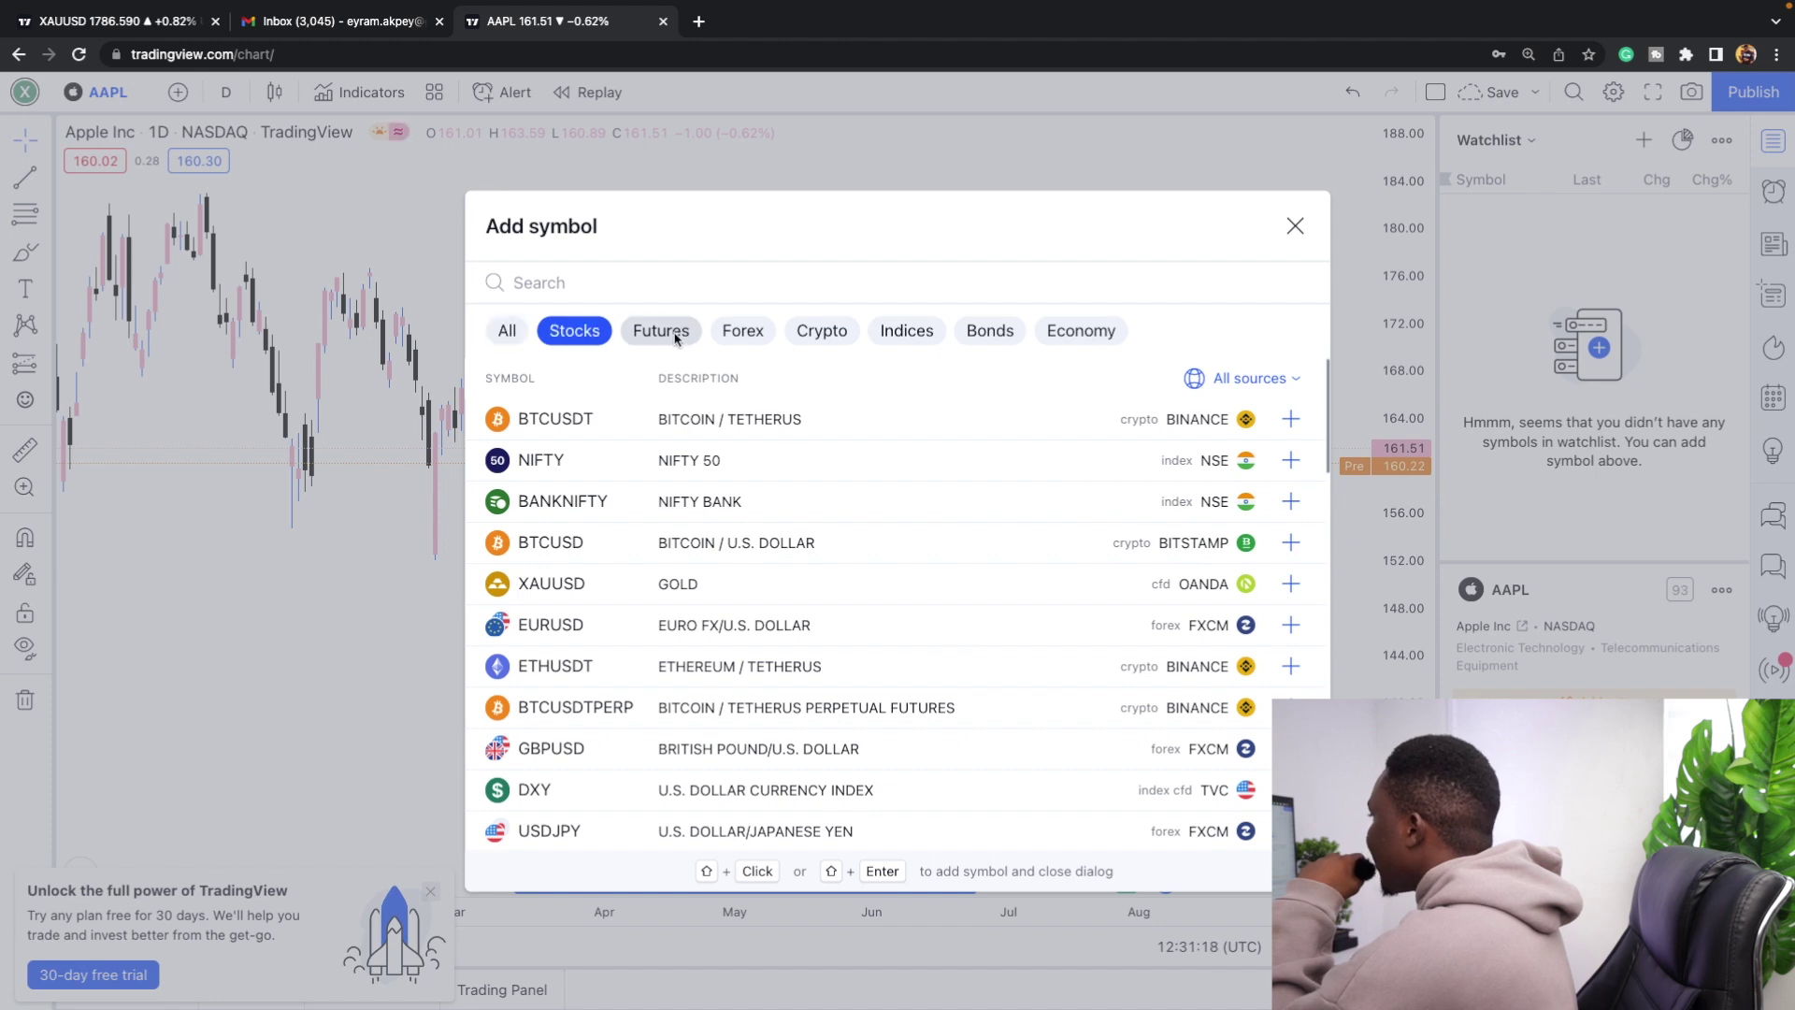
pyautogui.click(743, 333)
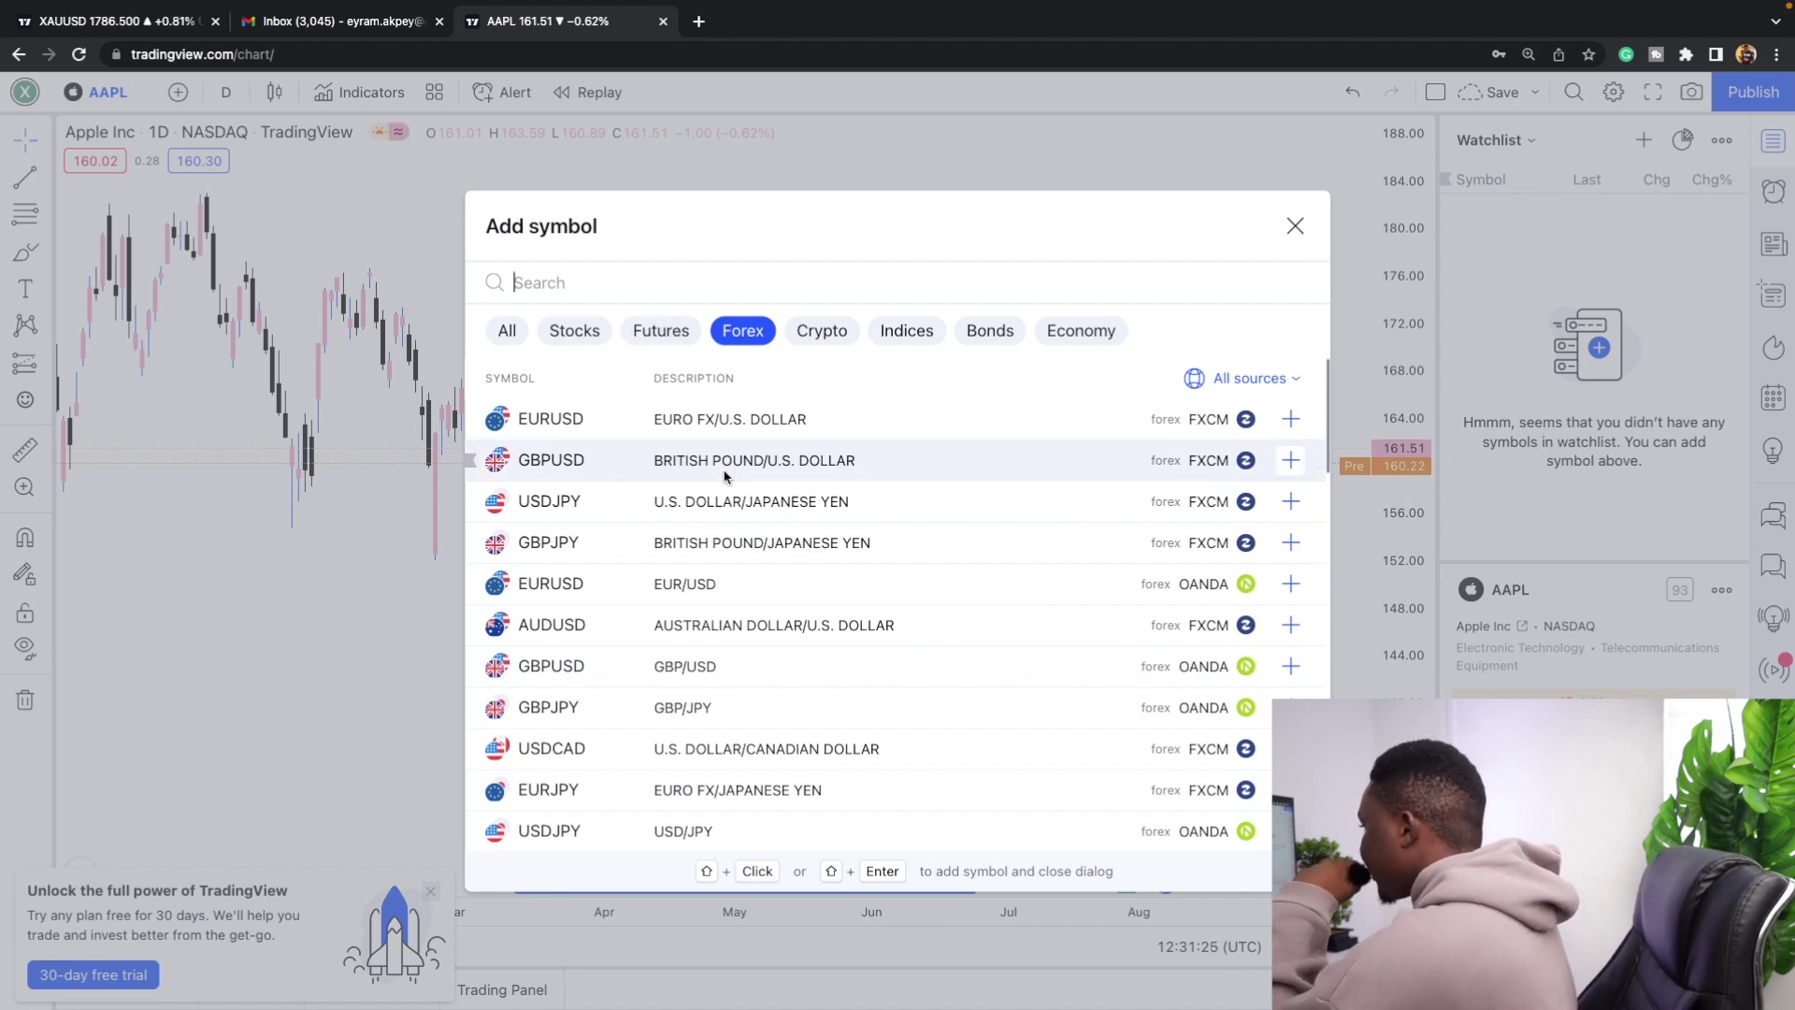
pyautogui.scroll(-10, 724, 476)
pyautogui.scroll(10, 725, 477)
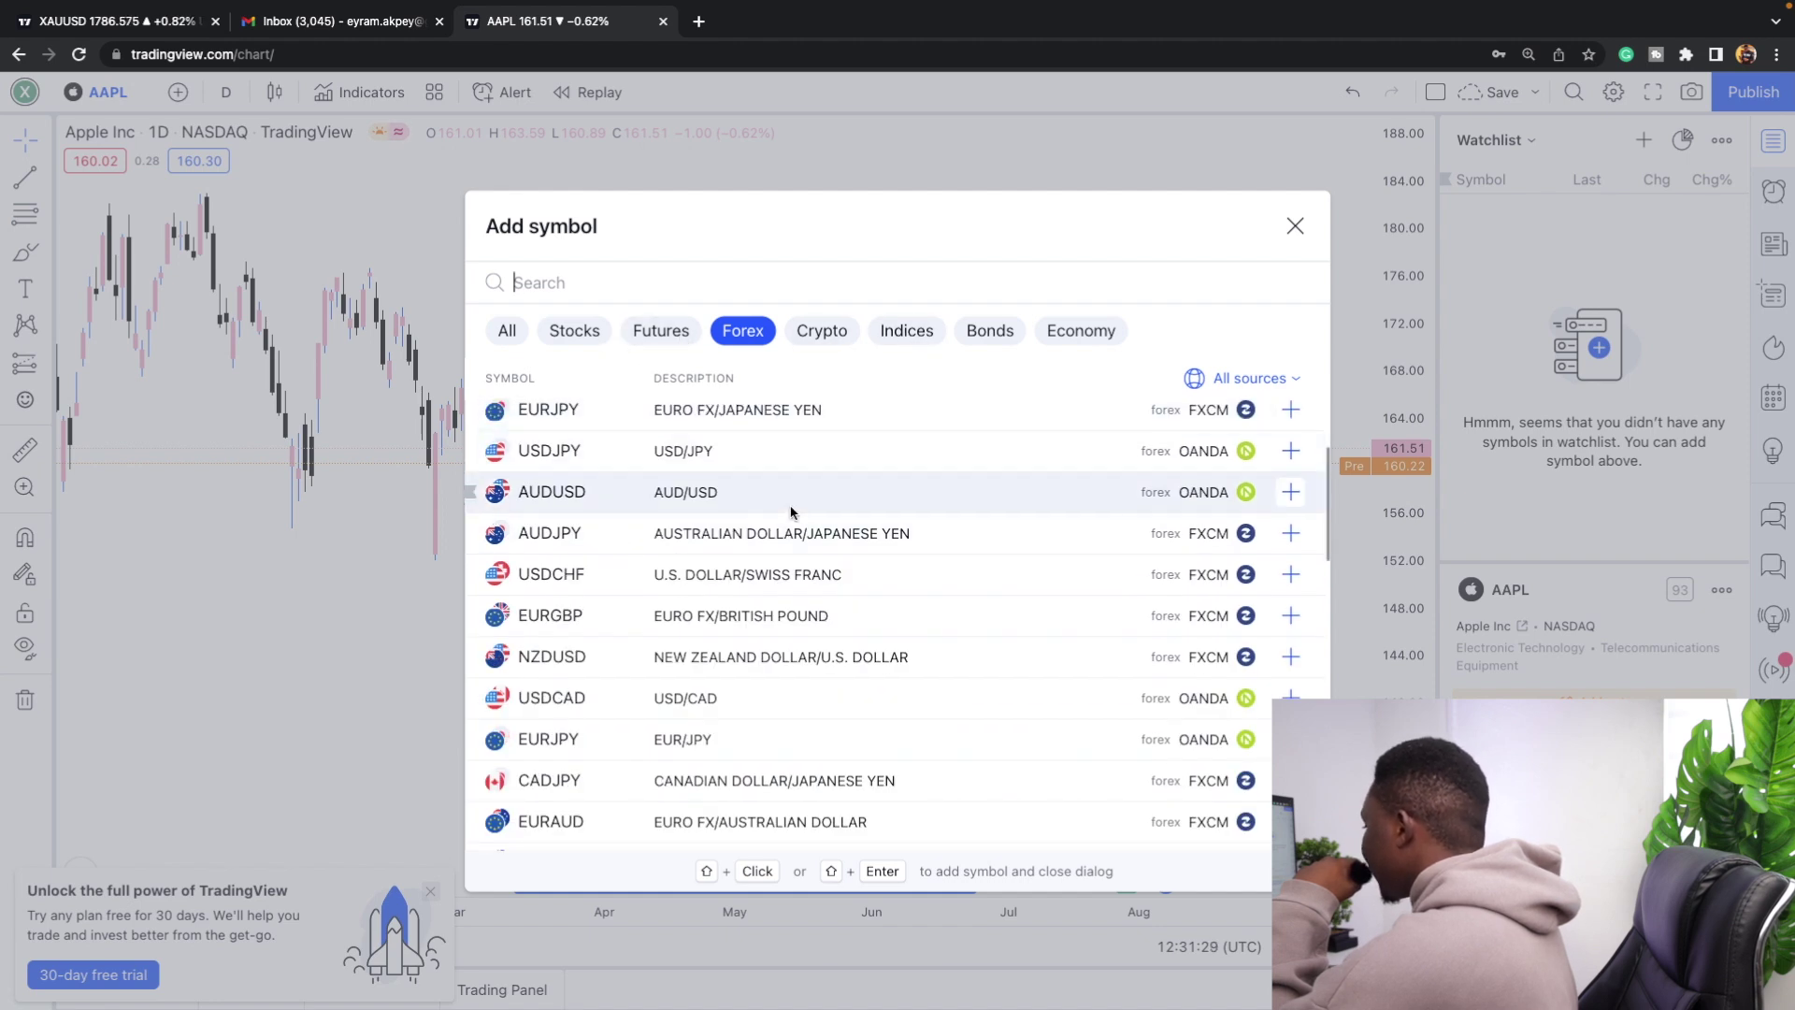
pyautogui.scroll(-5, 895, 581)
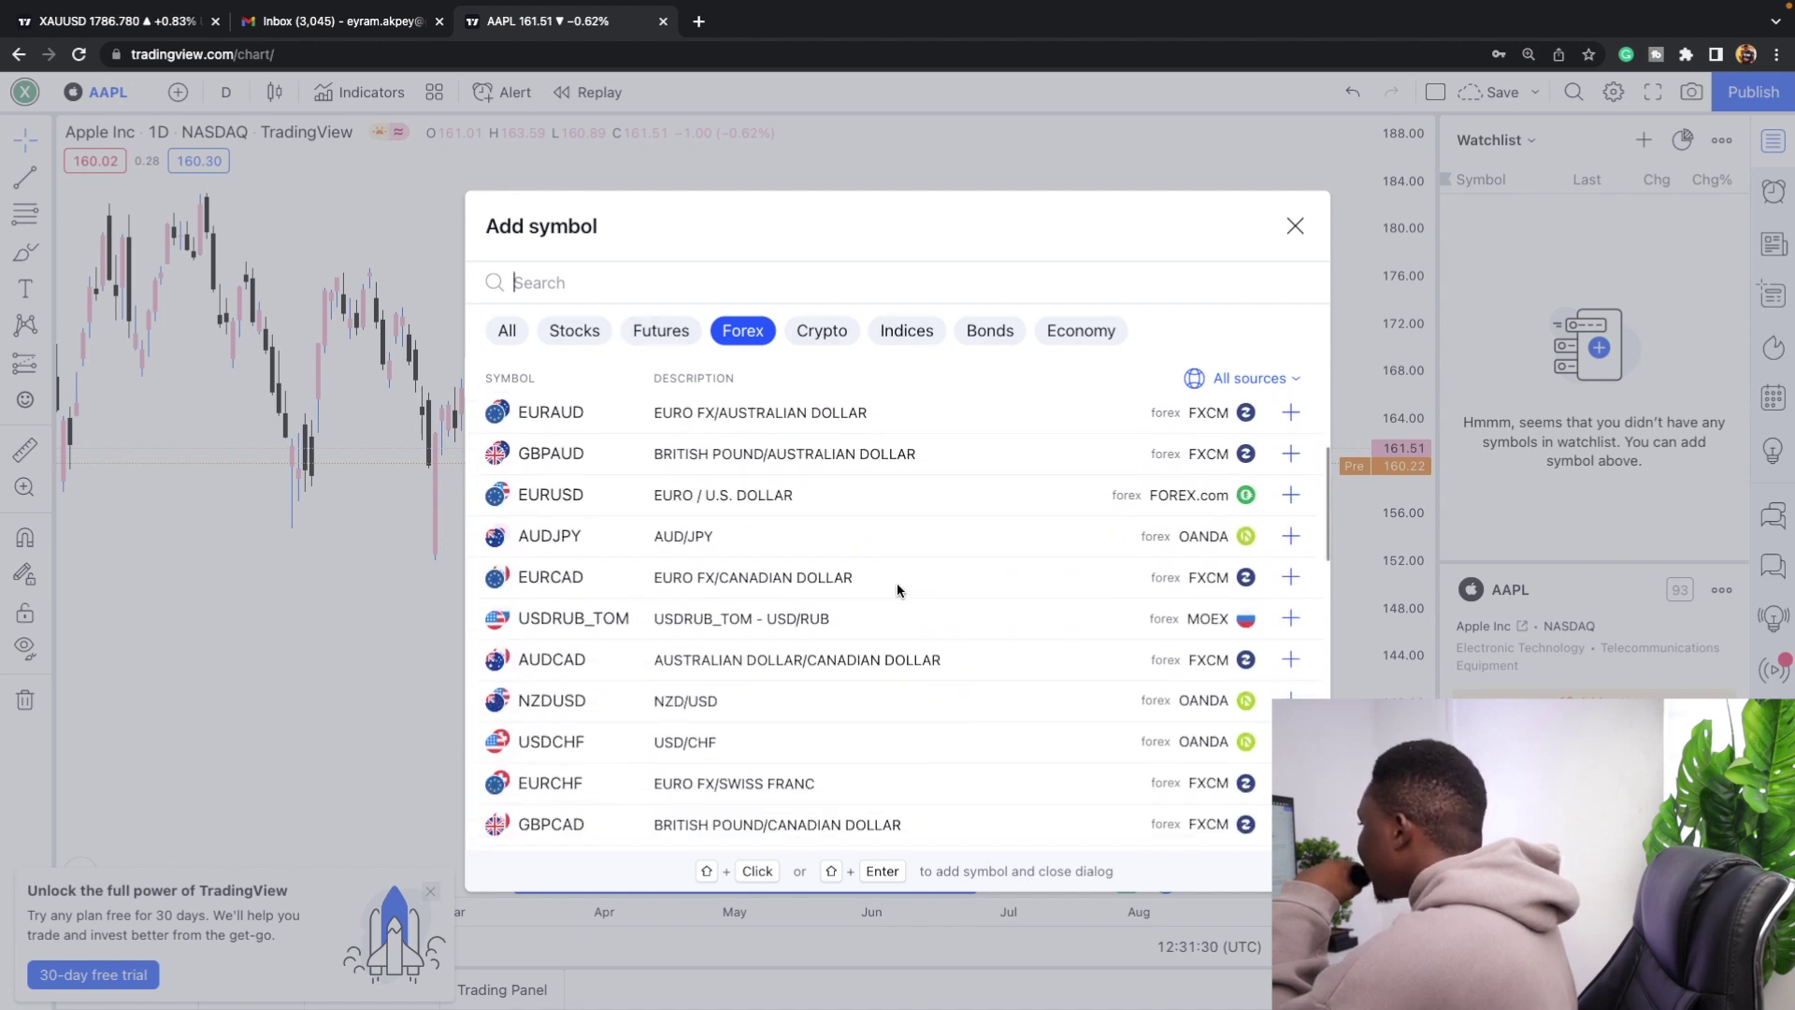
pyautogui.scroll(5, 896, 582)
pyautogui.scroll(5, 896, 582)
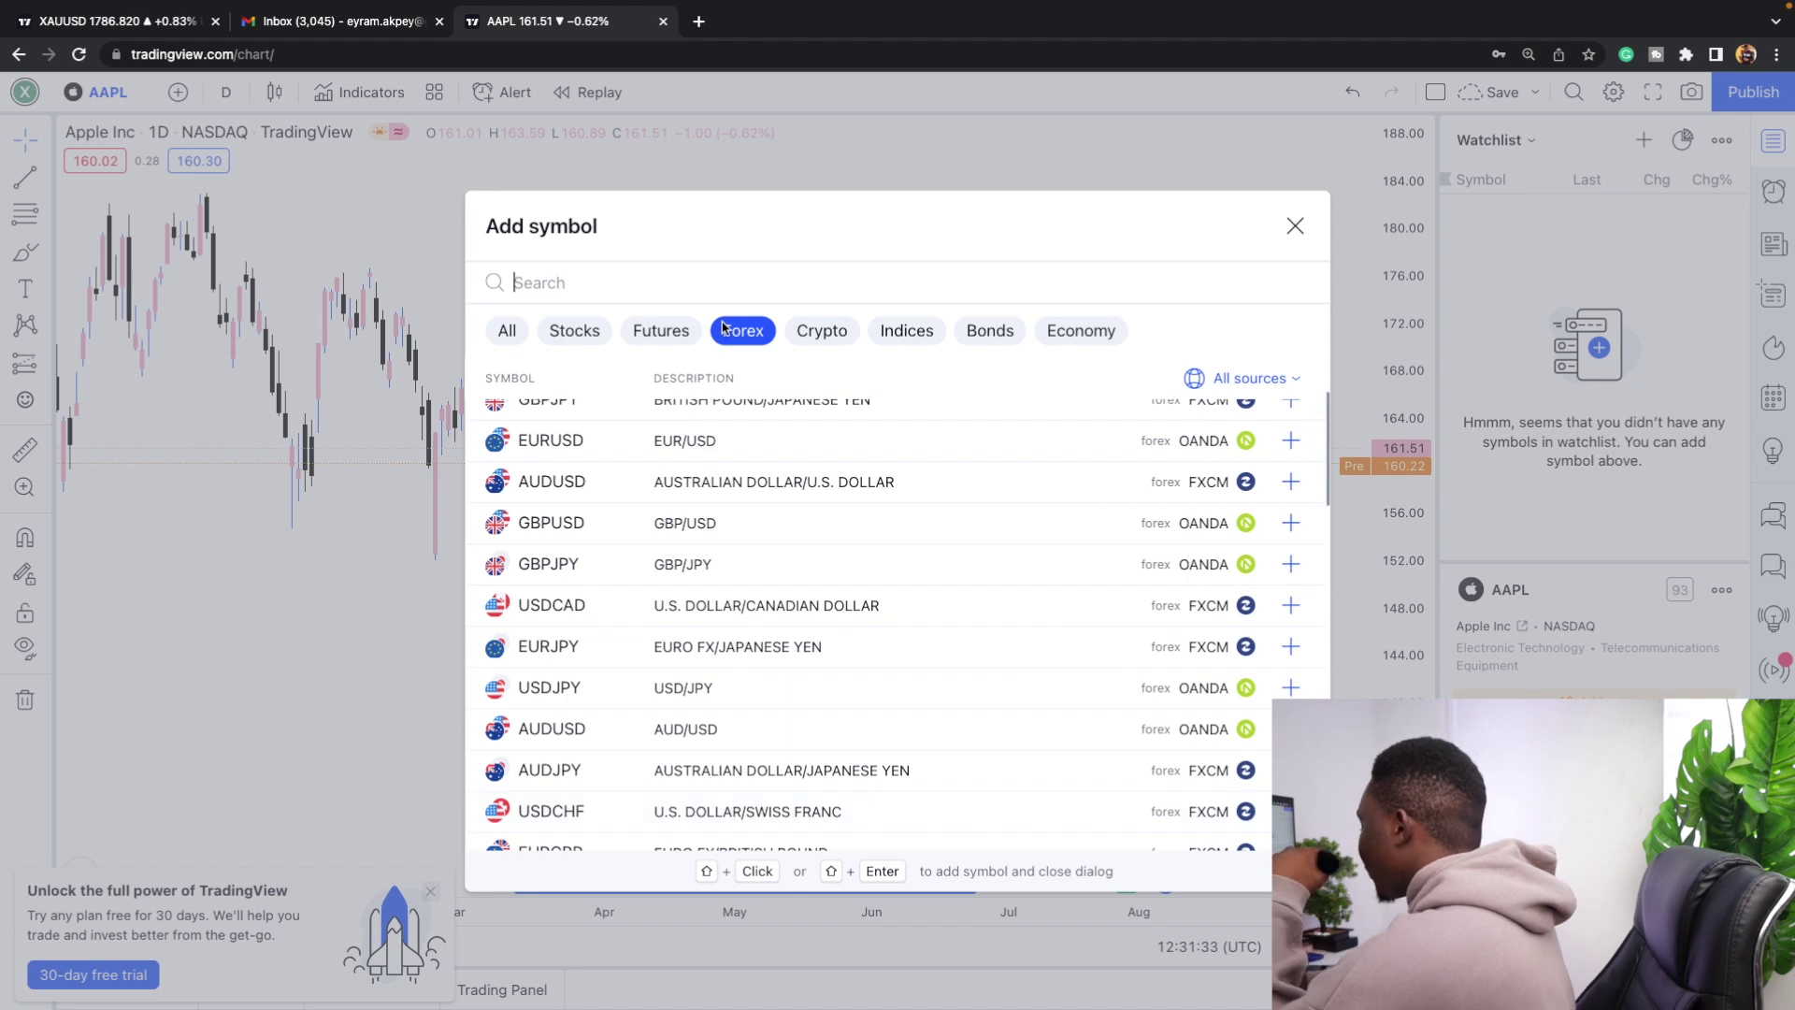
pyautogui.write('XAUUSD')
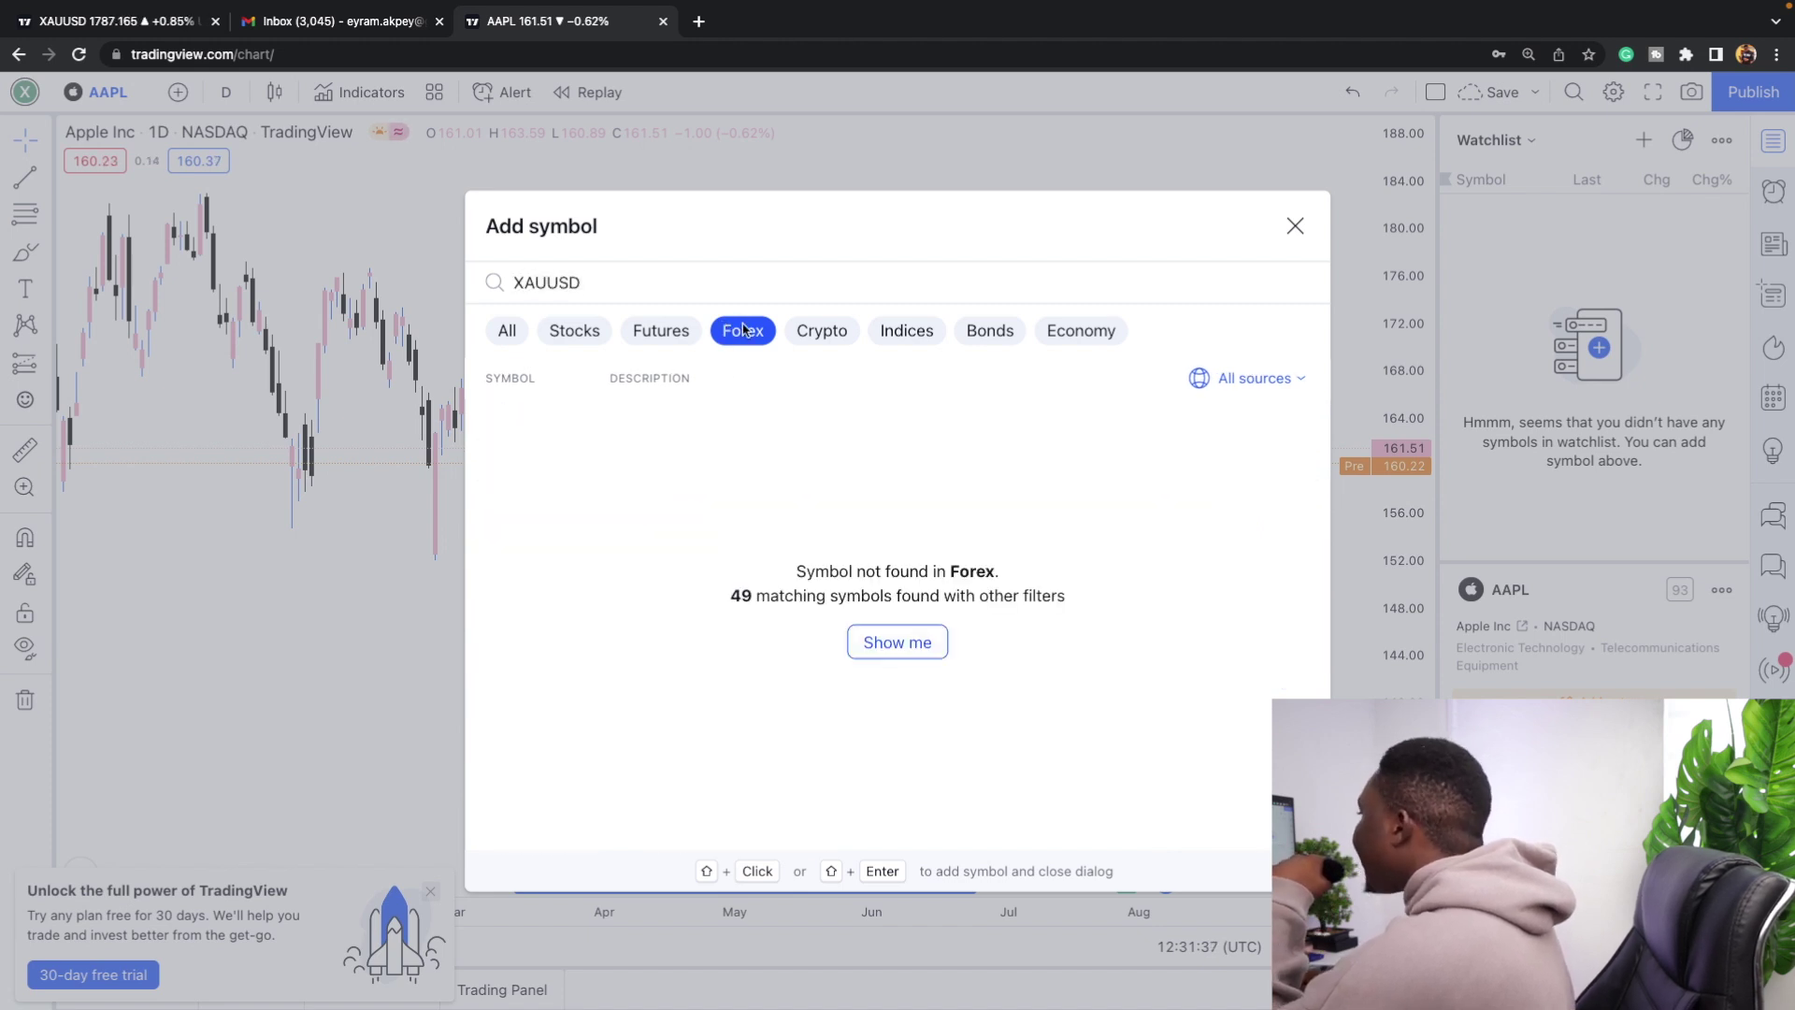
pyautogui.click(511, 336)
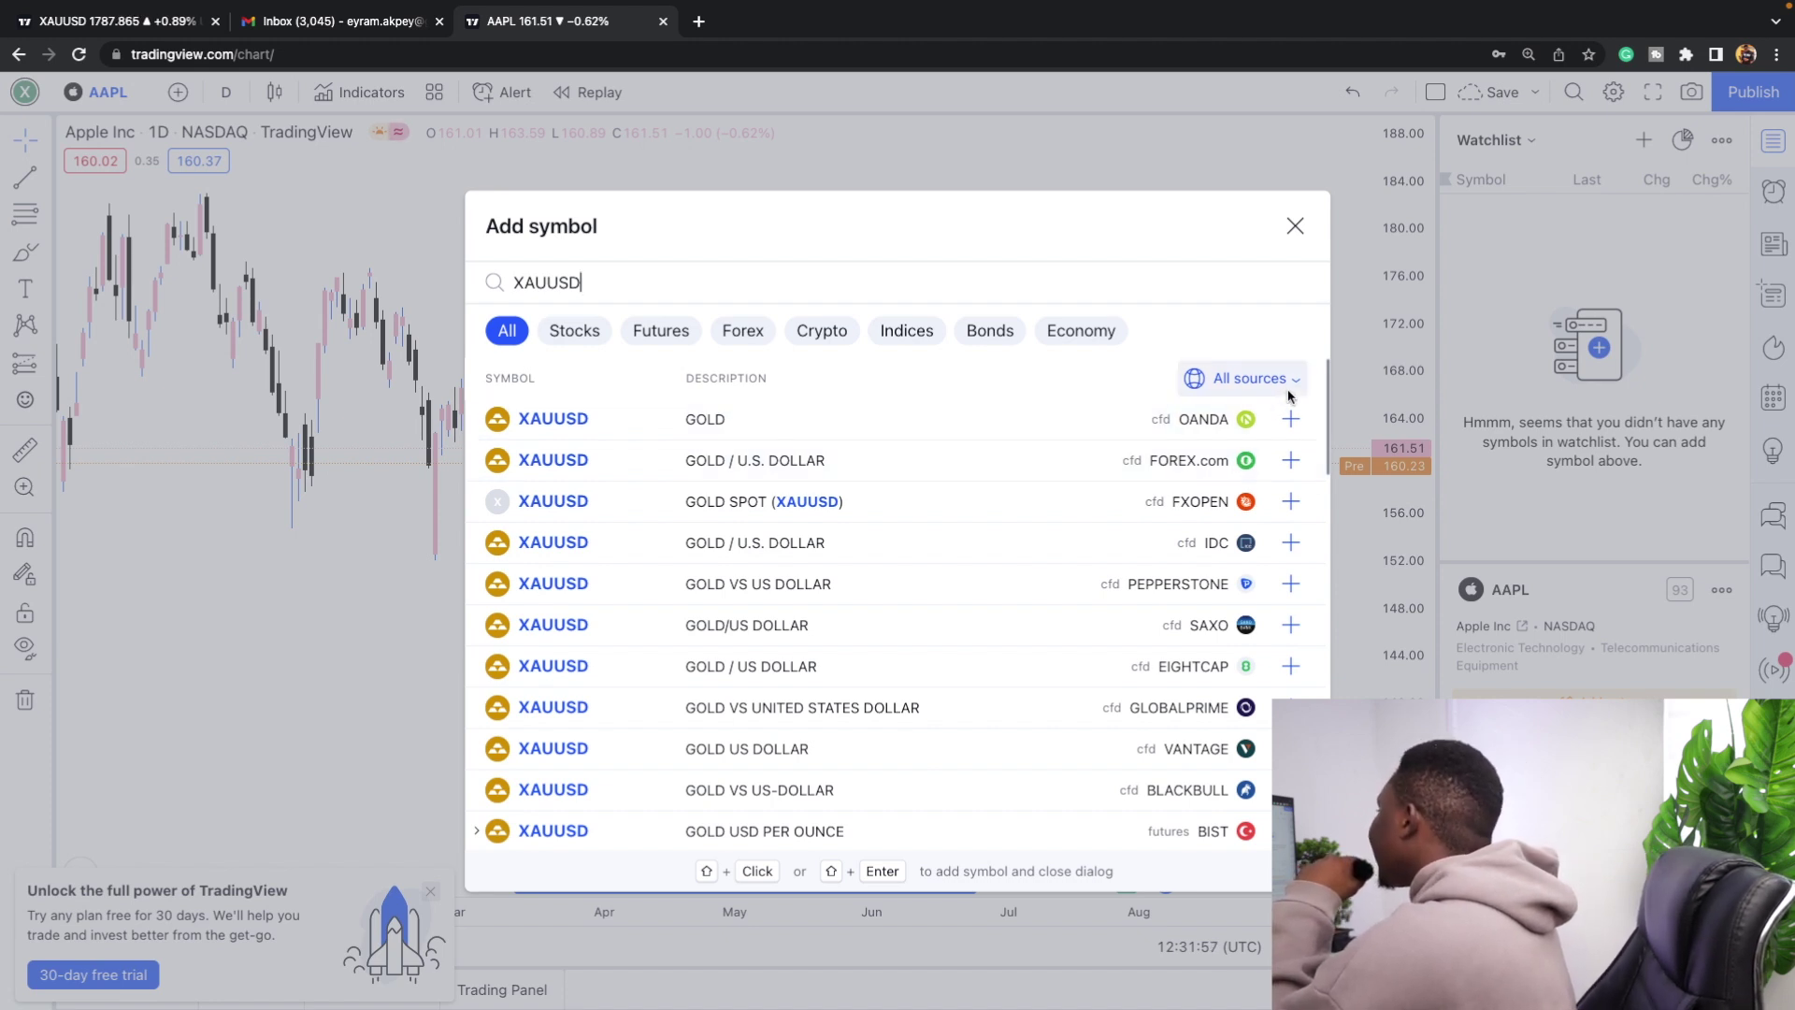
pyautogui.click(1290, 420)
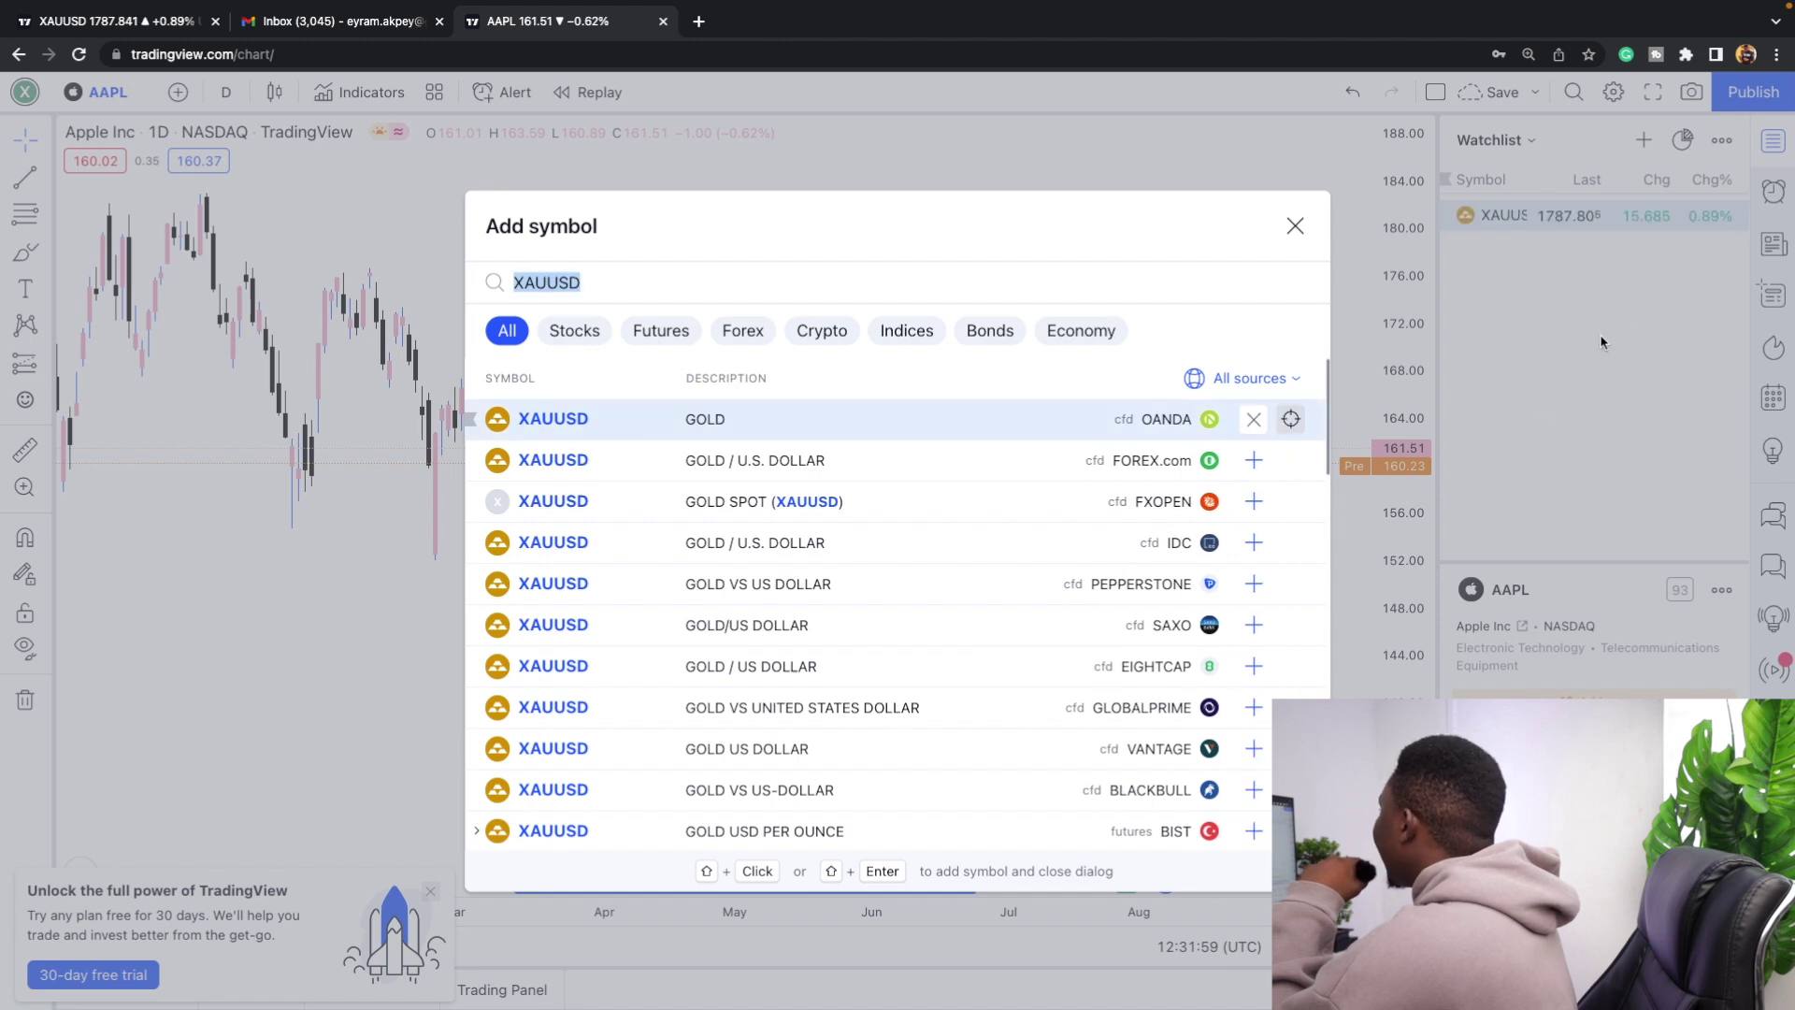
pyautogui.click(1641, 244)
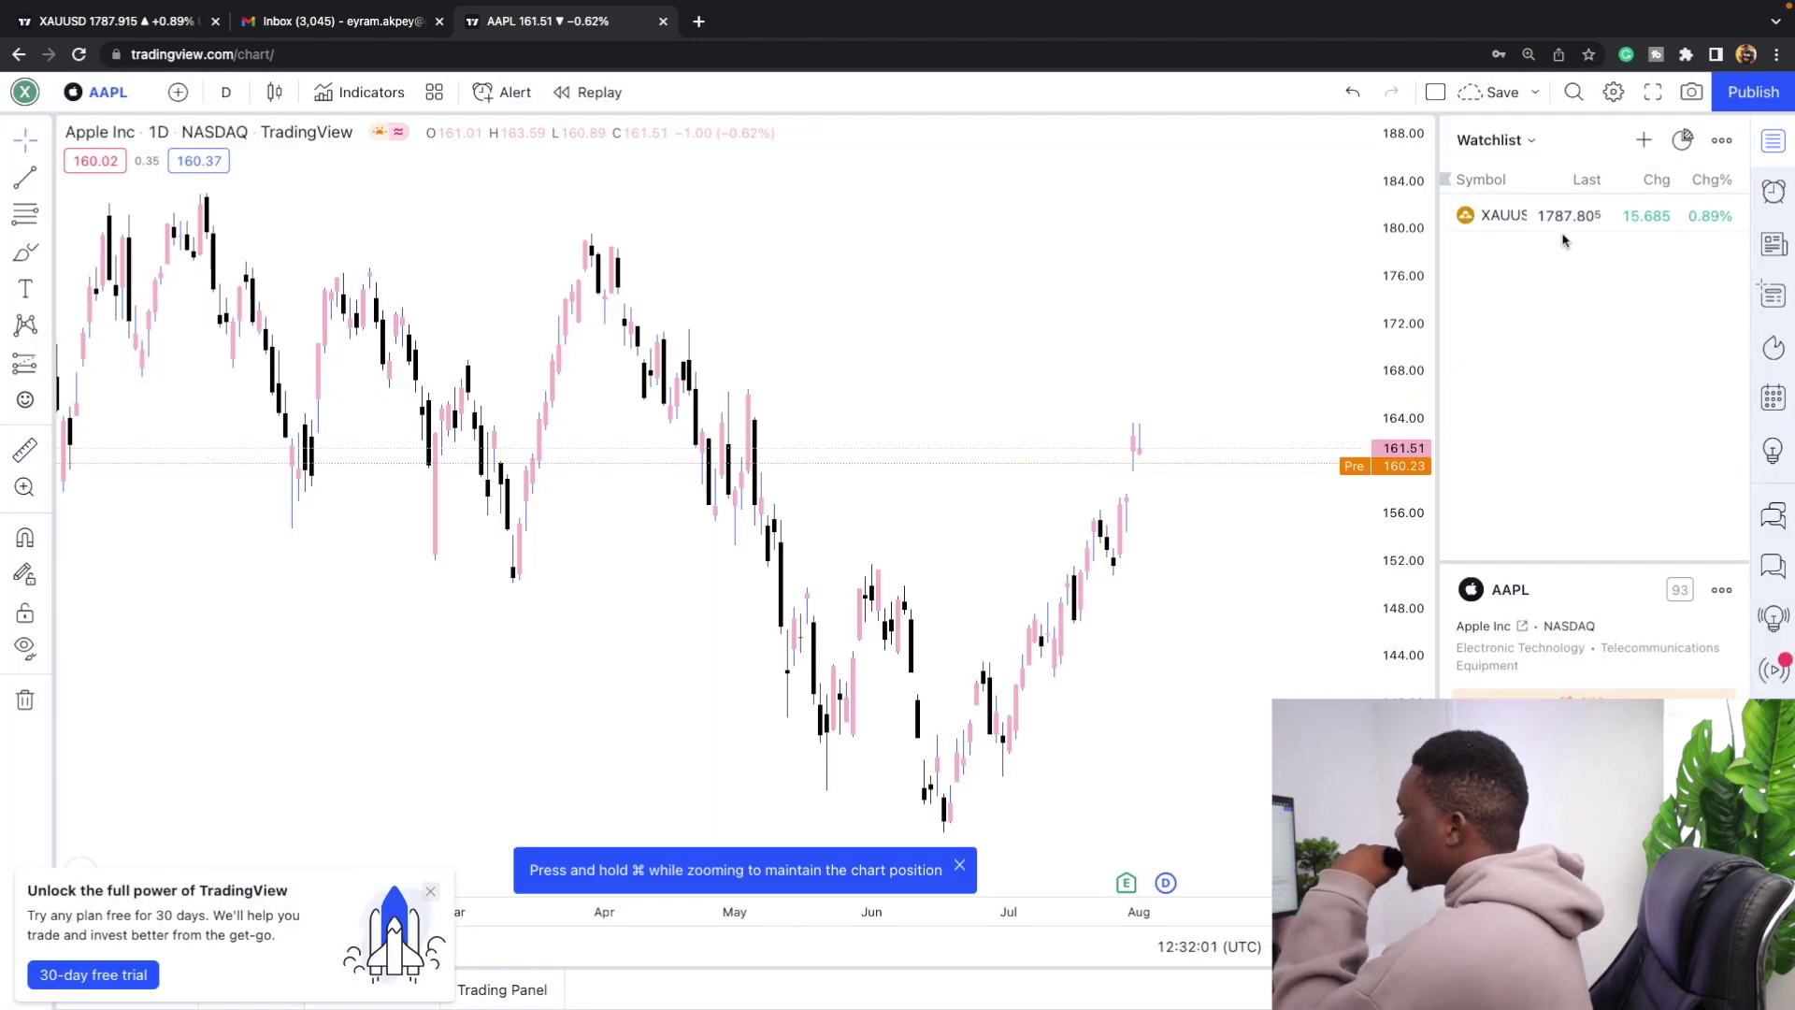
# Add OANDA GBPUSD to the watchlist and open its chart.
pyautogui.click(1643, 140)
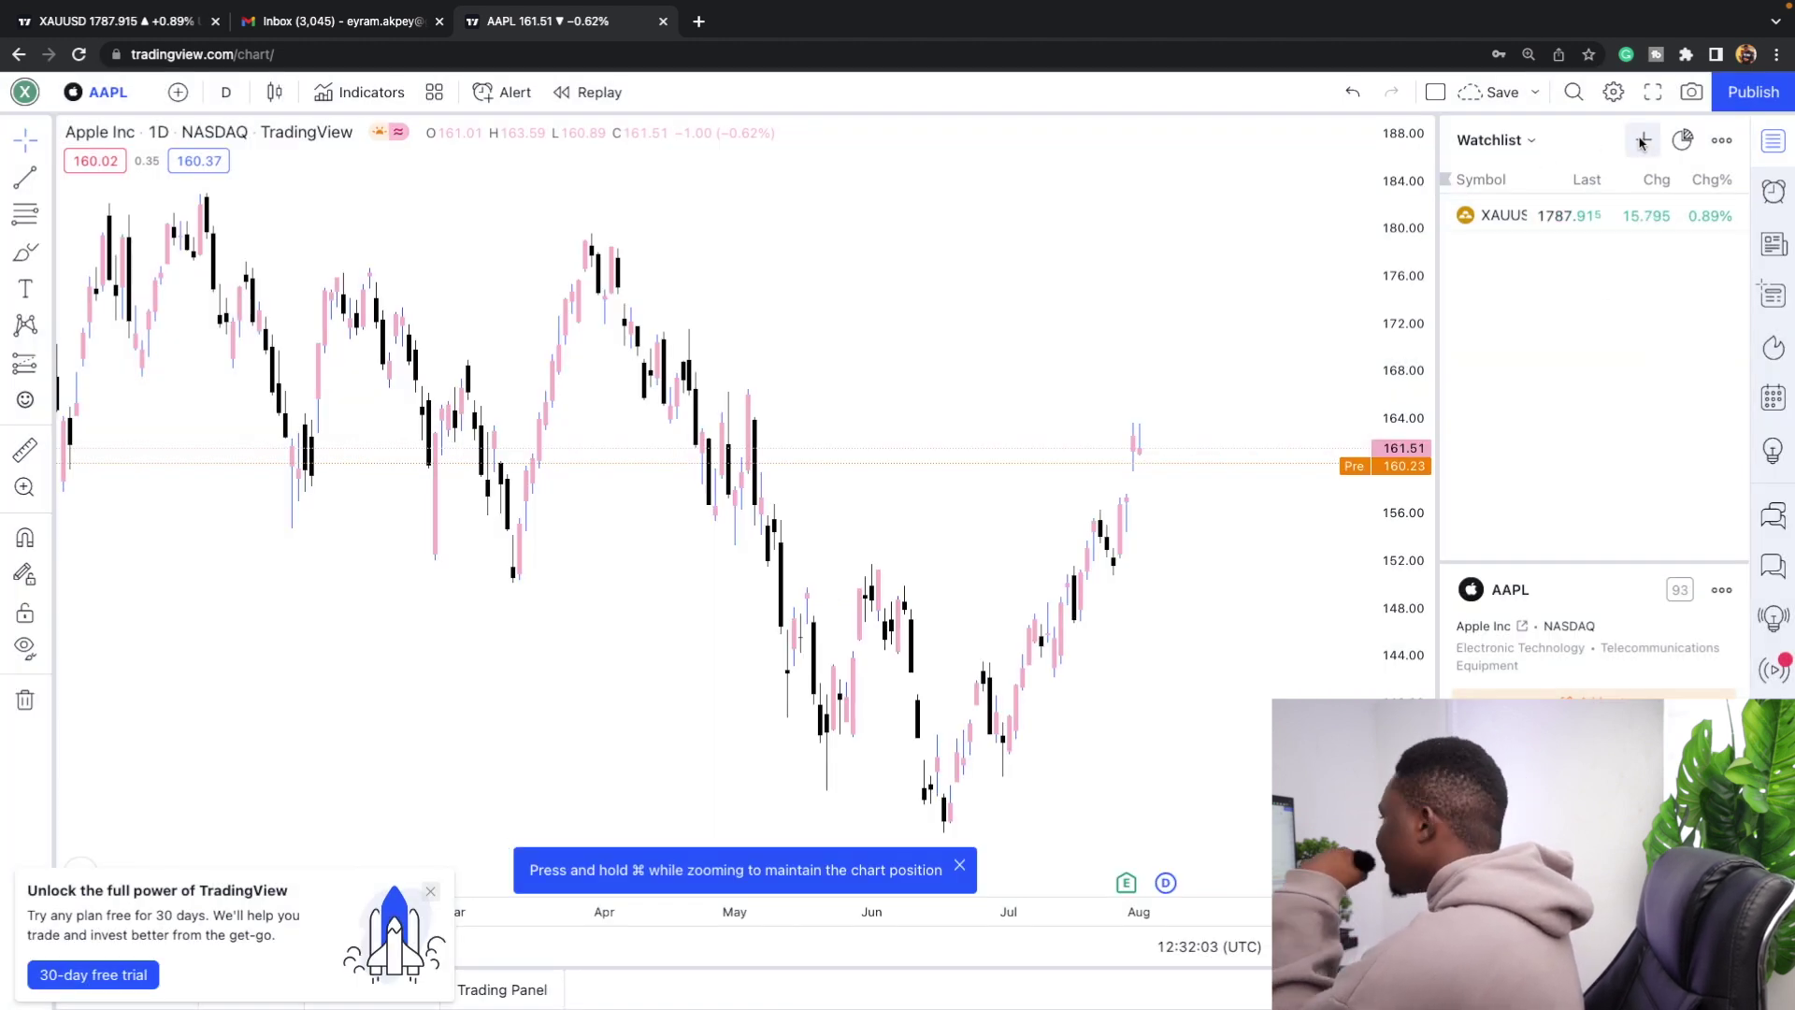
pyautogui.write('GB')
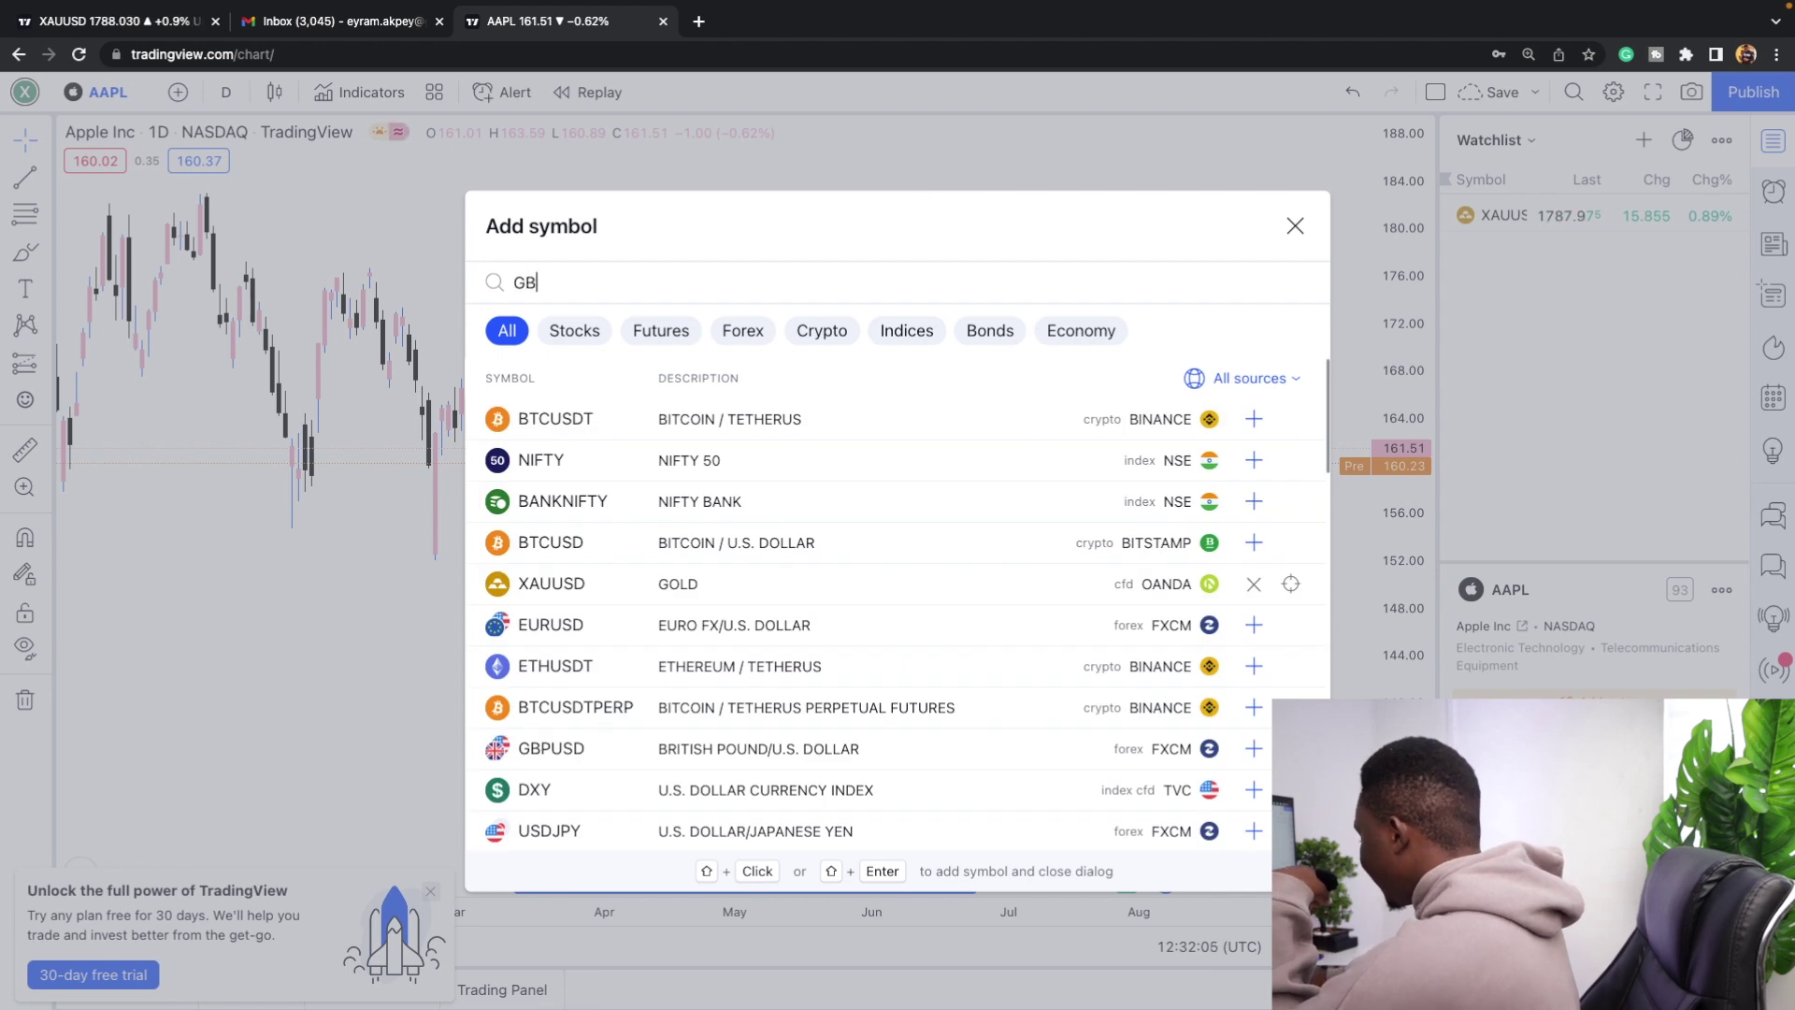
pyautogui.write('PUSD')
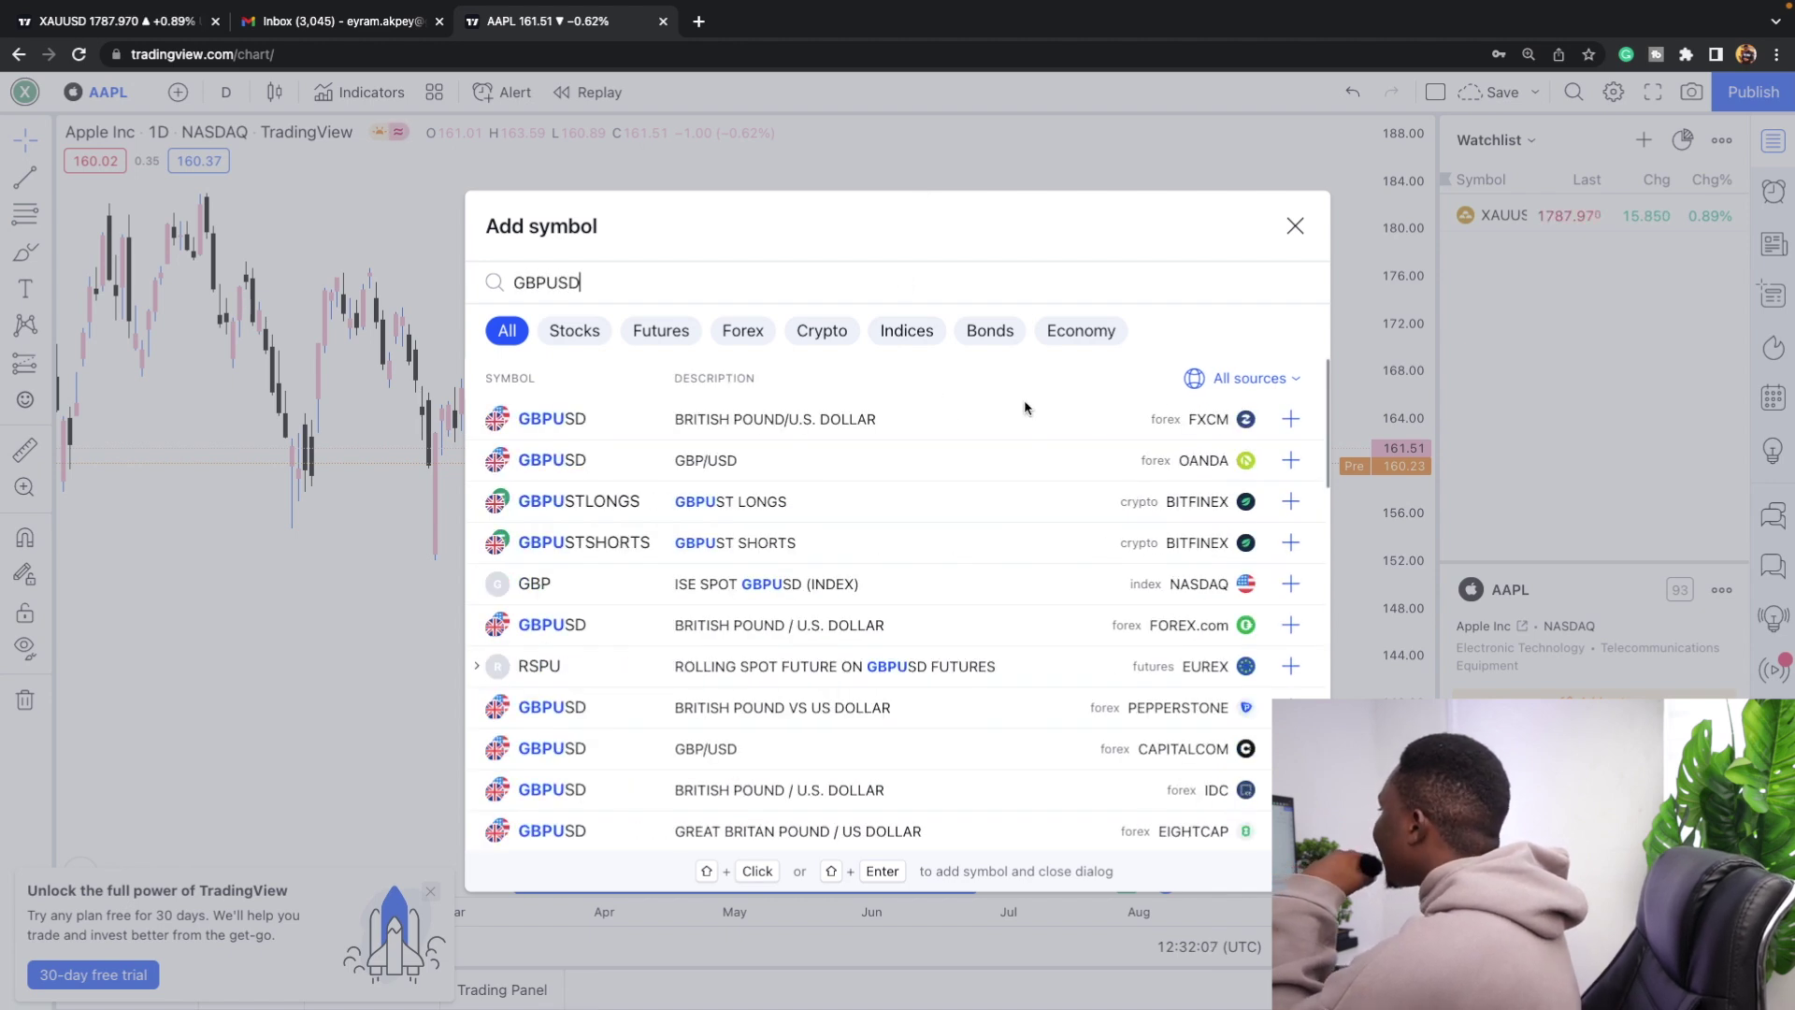
pyautogui.click(1288, 461)
pyautogui.press('Escape')
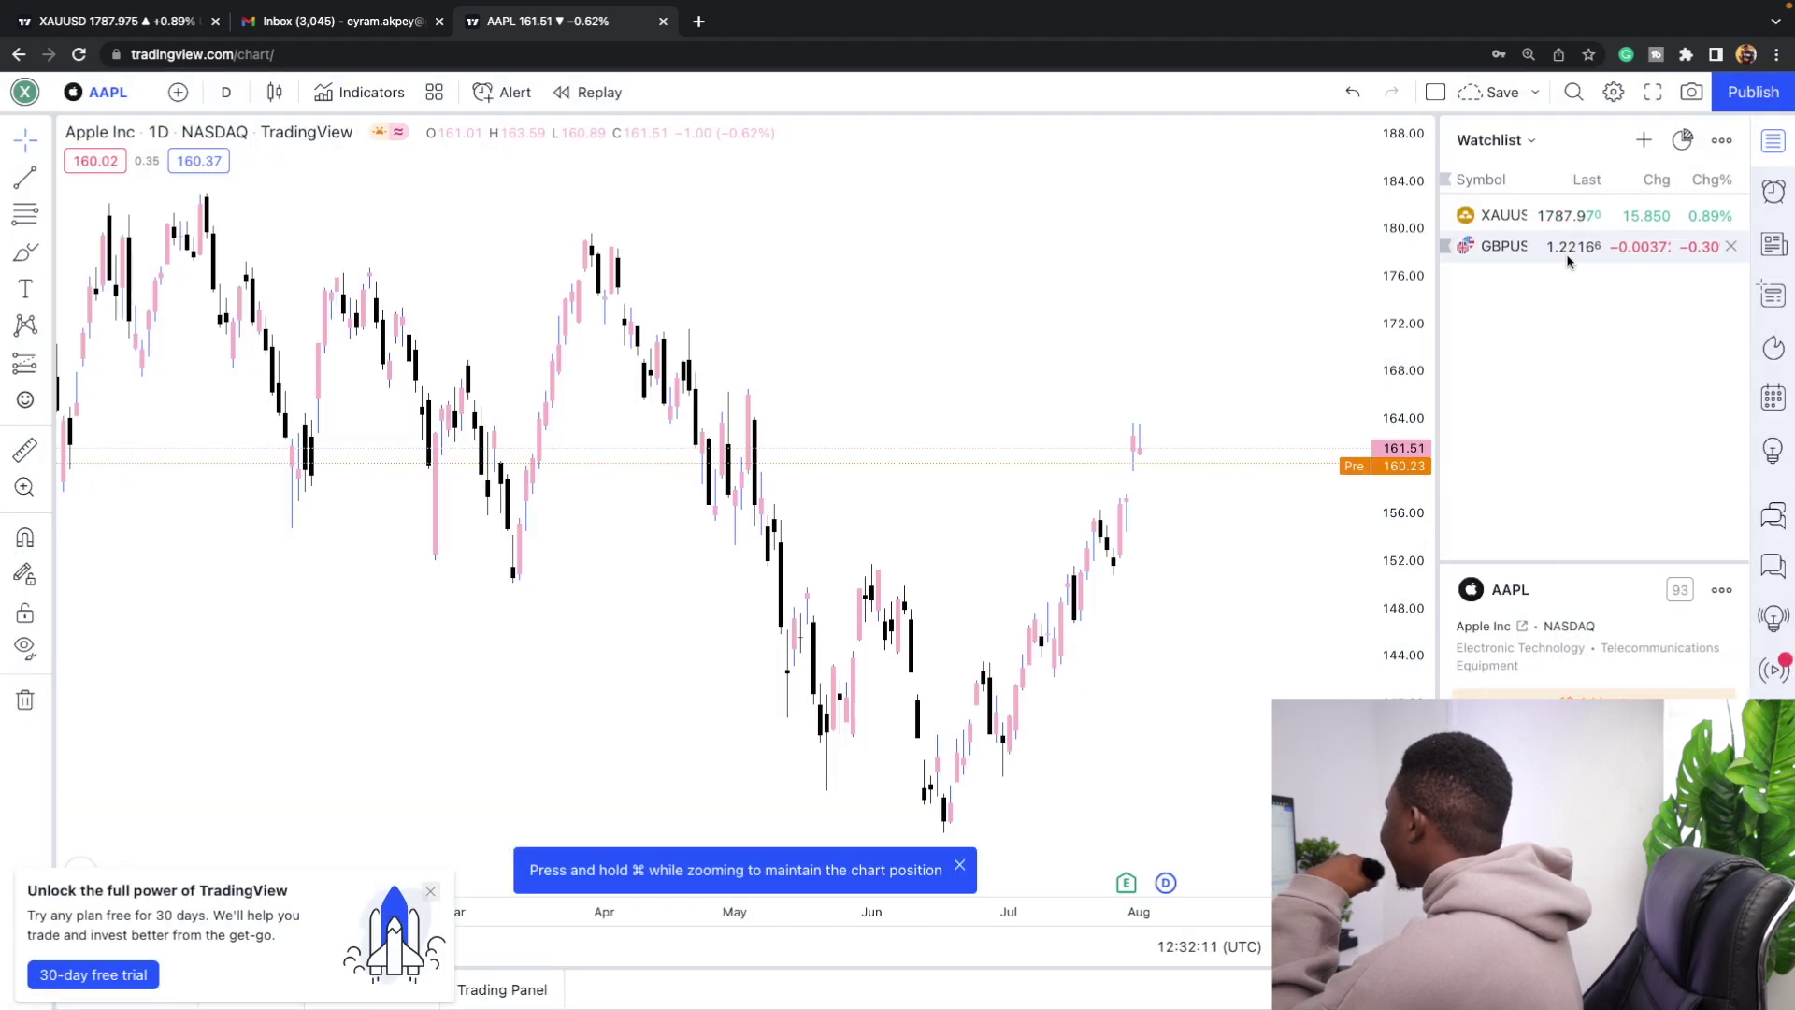
pyautogui.click(1568, 256)
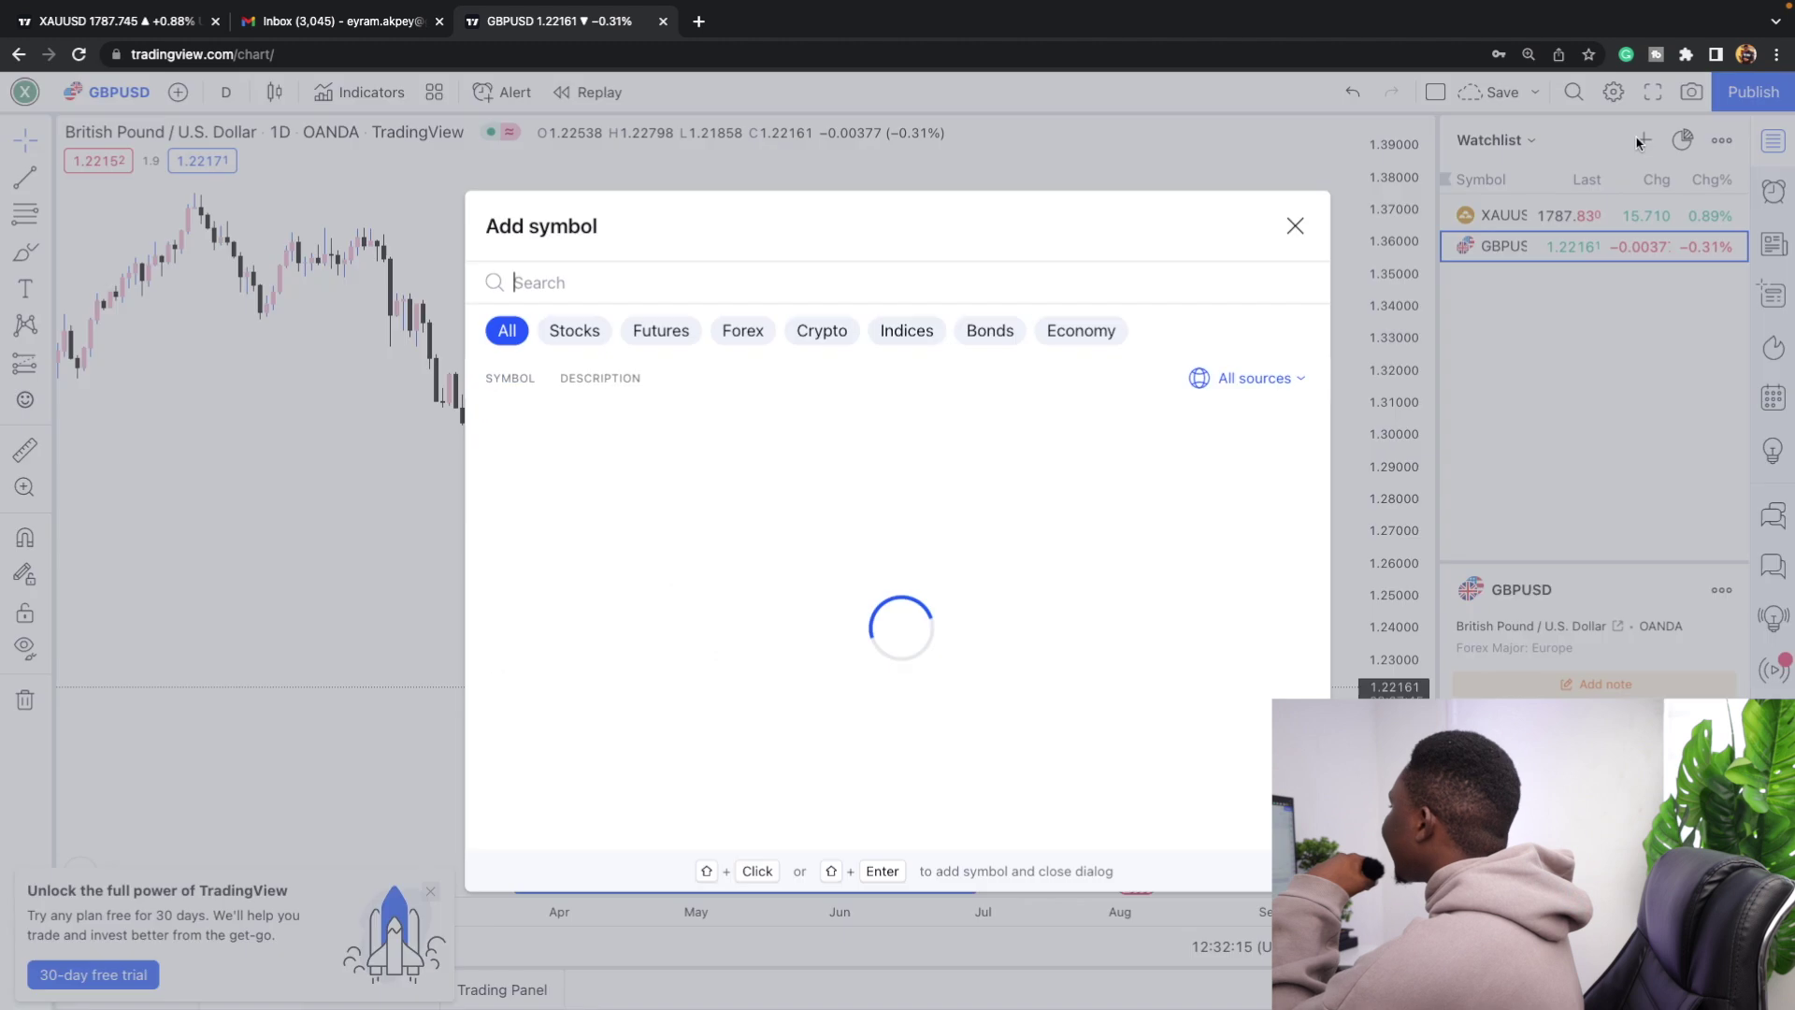
# Using the Forex filter, add AUDCAD, CADCHF and NZDJPY to the watchlist.
pyautogui.click(1644, 139)
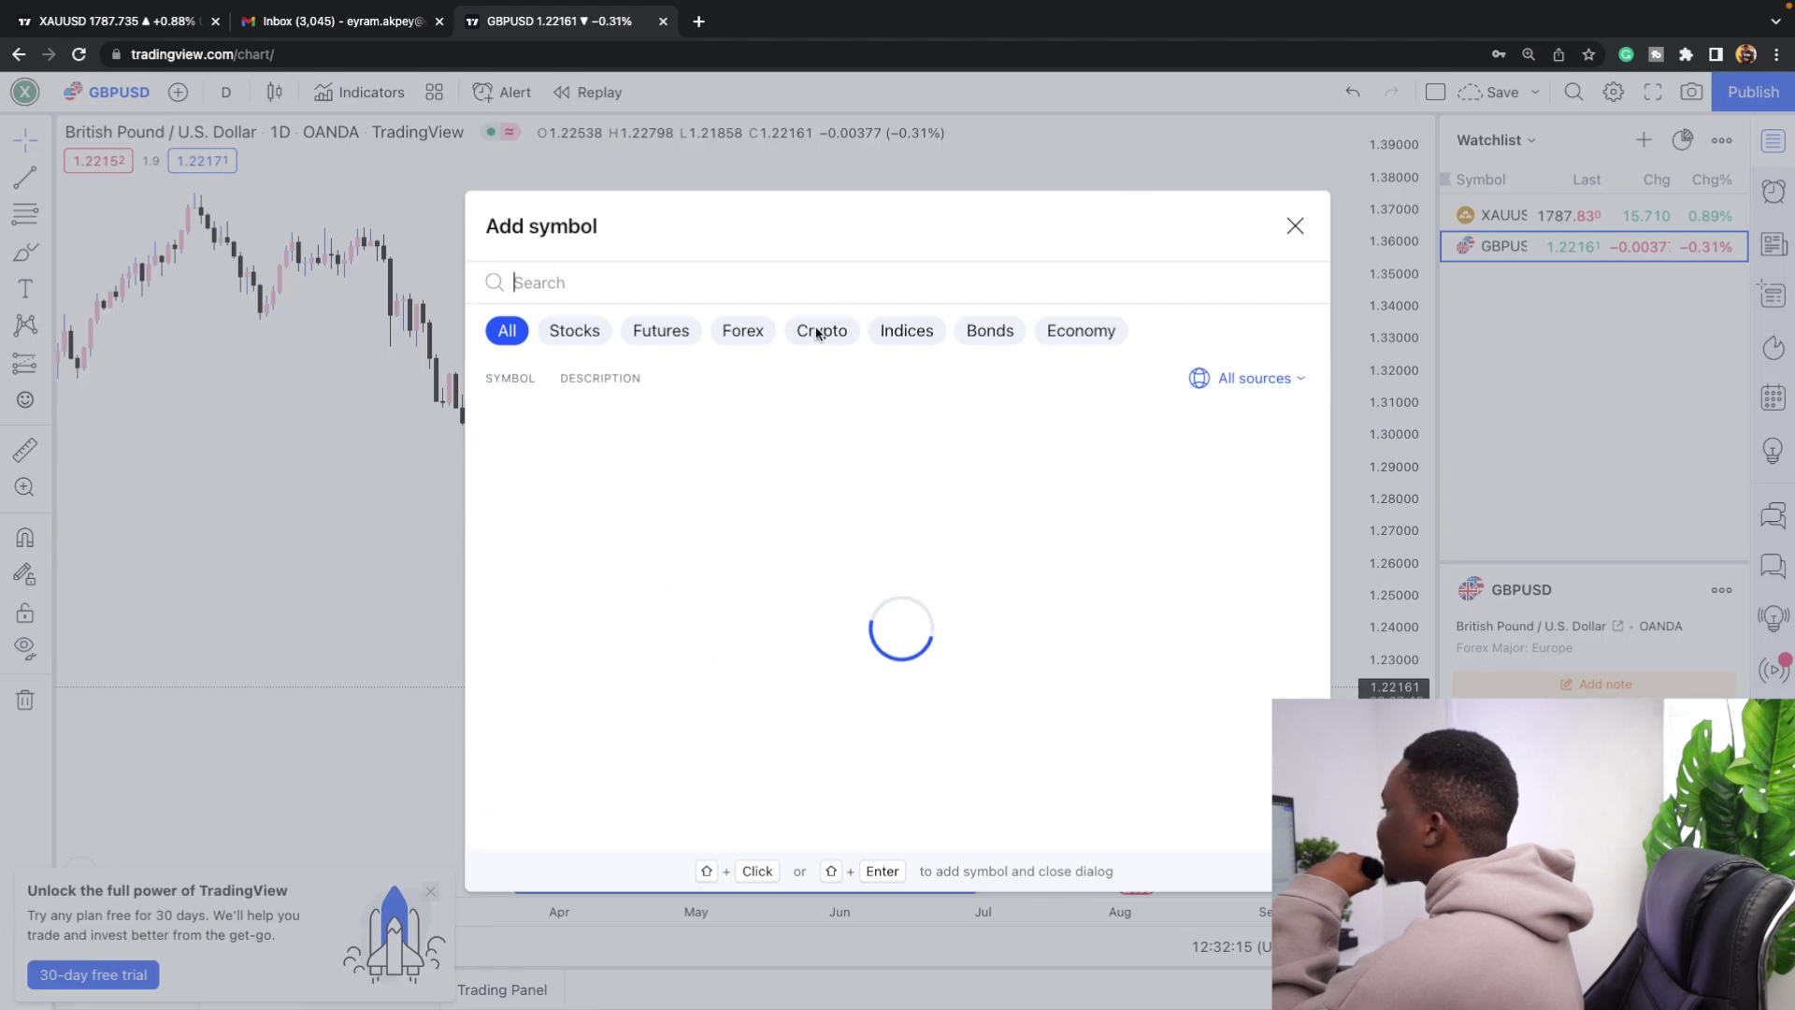
pyautogui.click(661, 332)
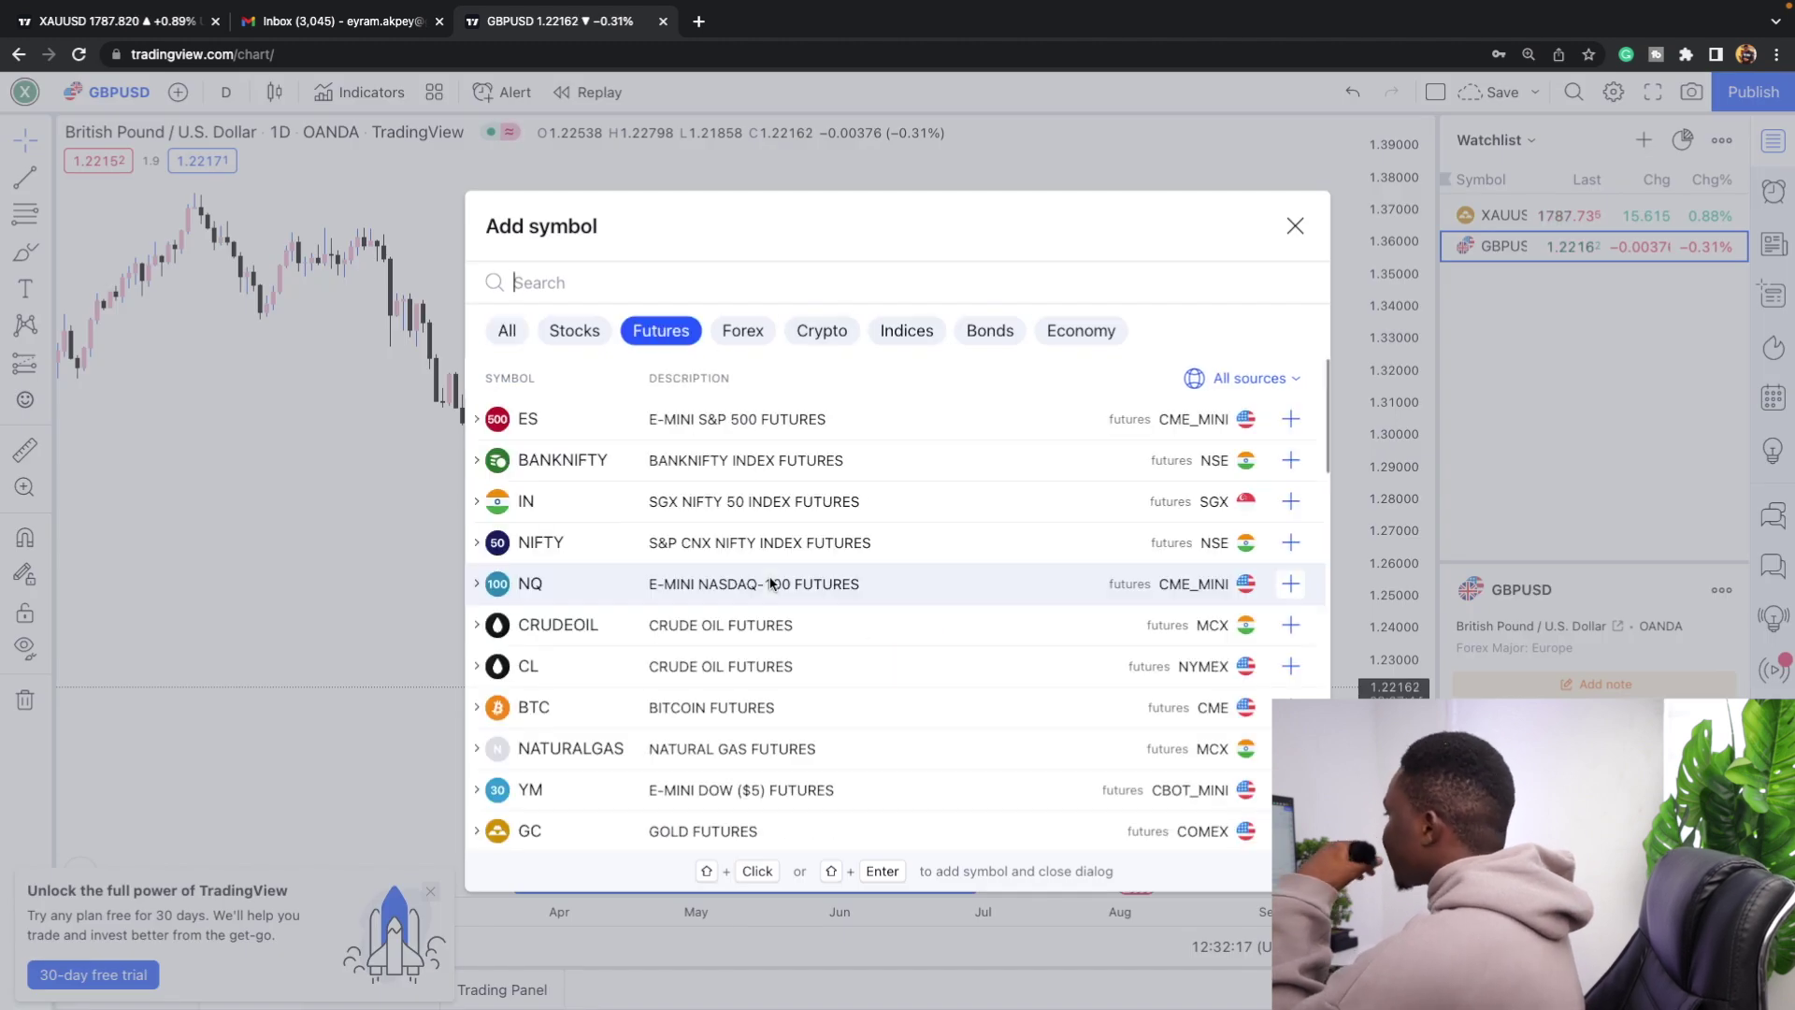
pyautogui.click(744, 330)
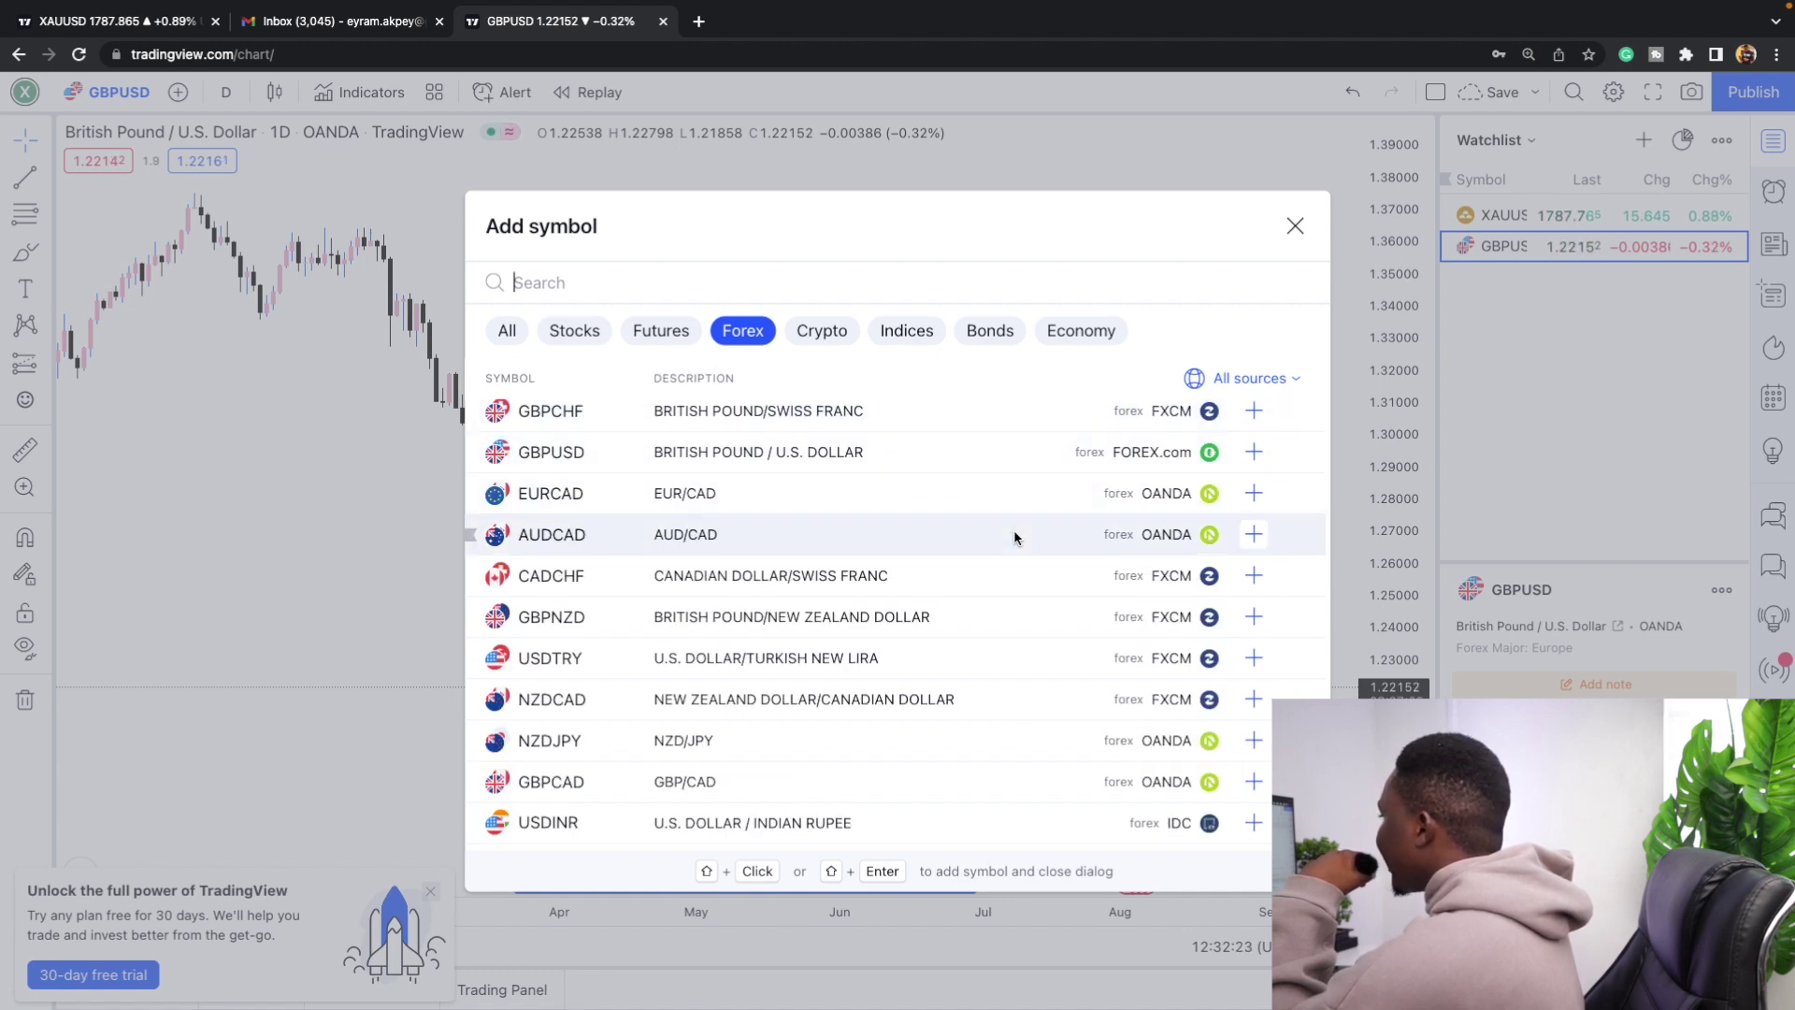
pyautogui.click(1255, 533)
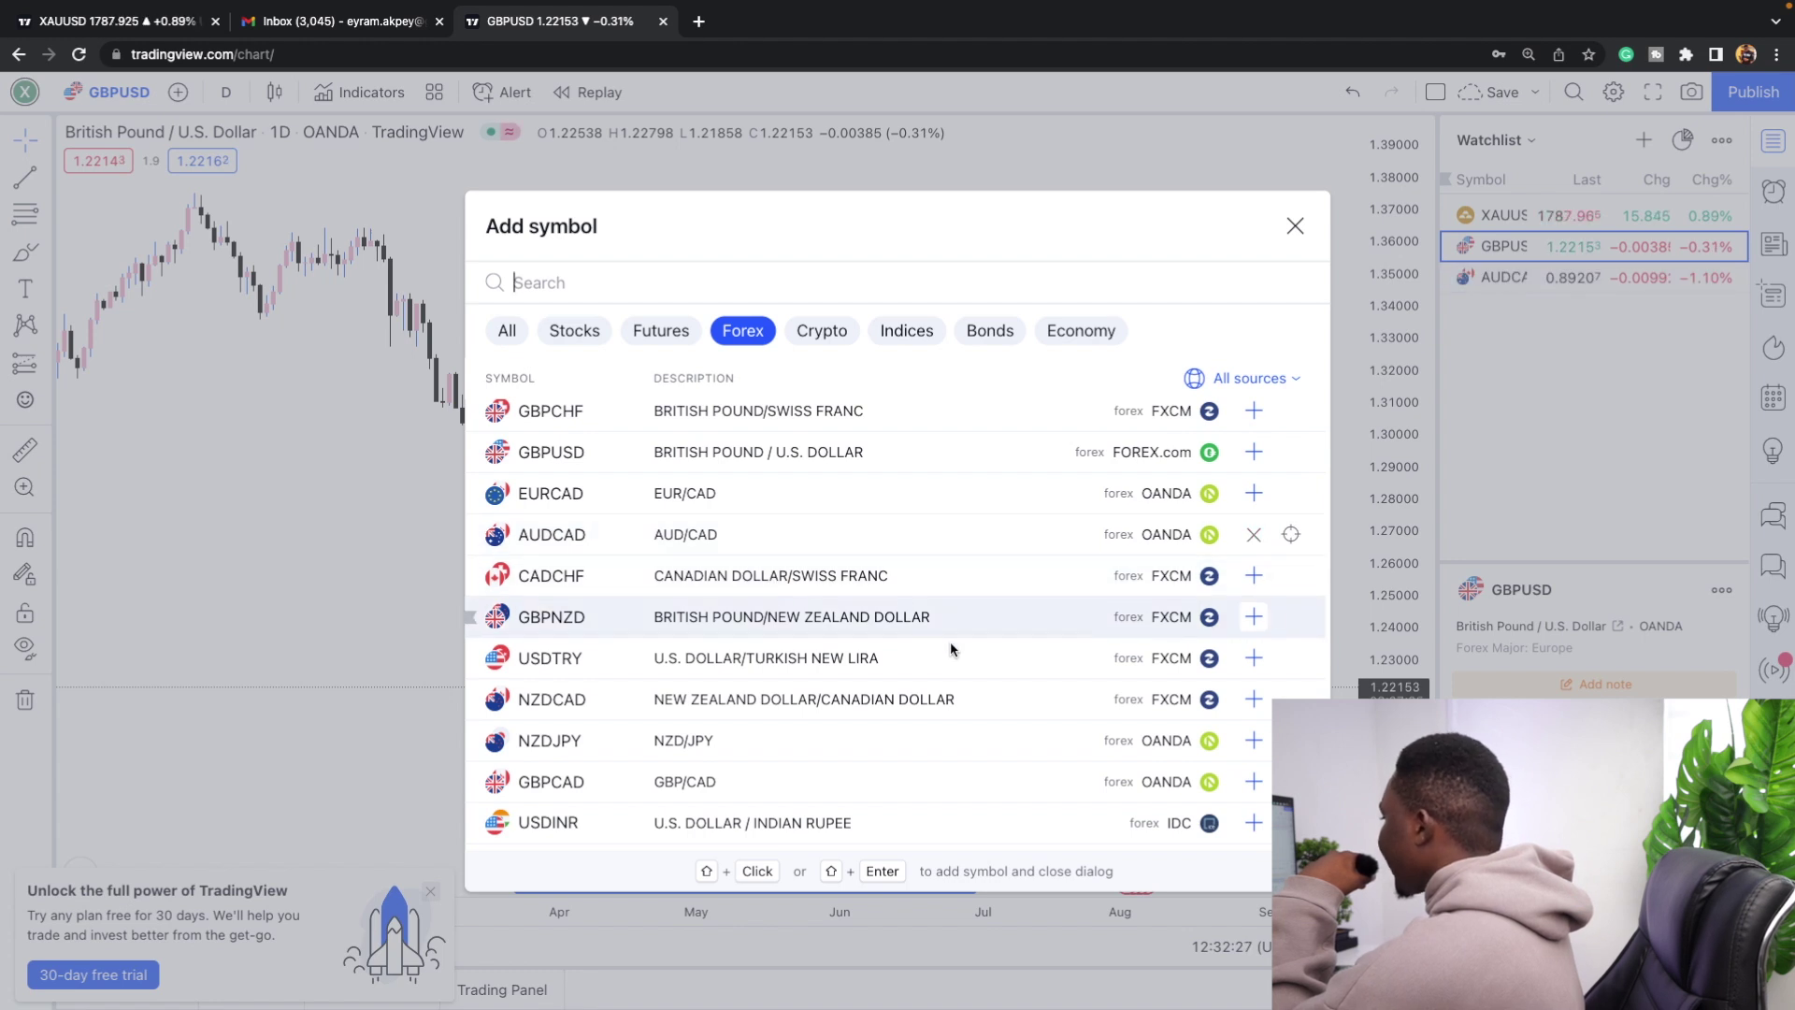
pyautogui.click(1245, 575)
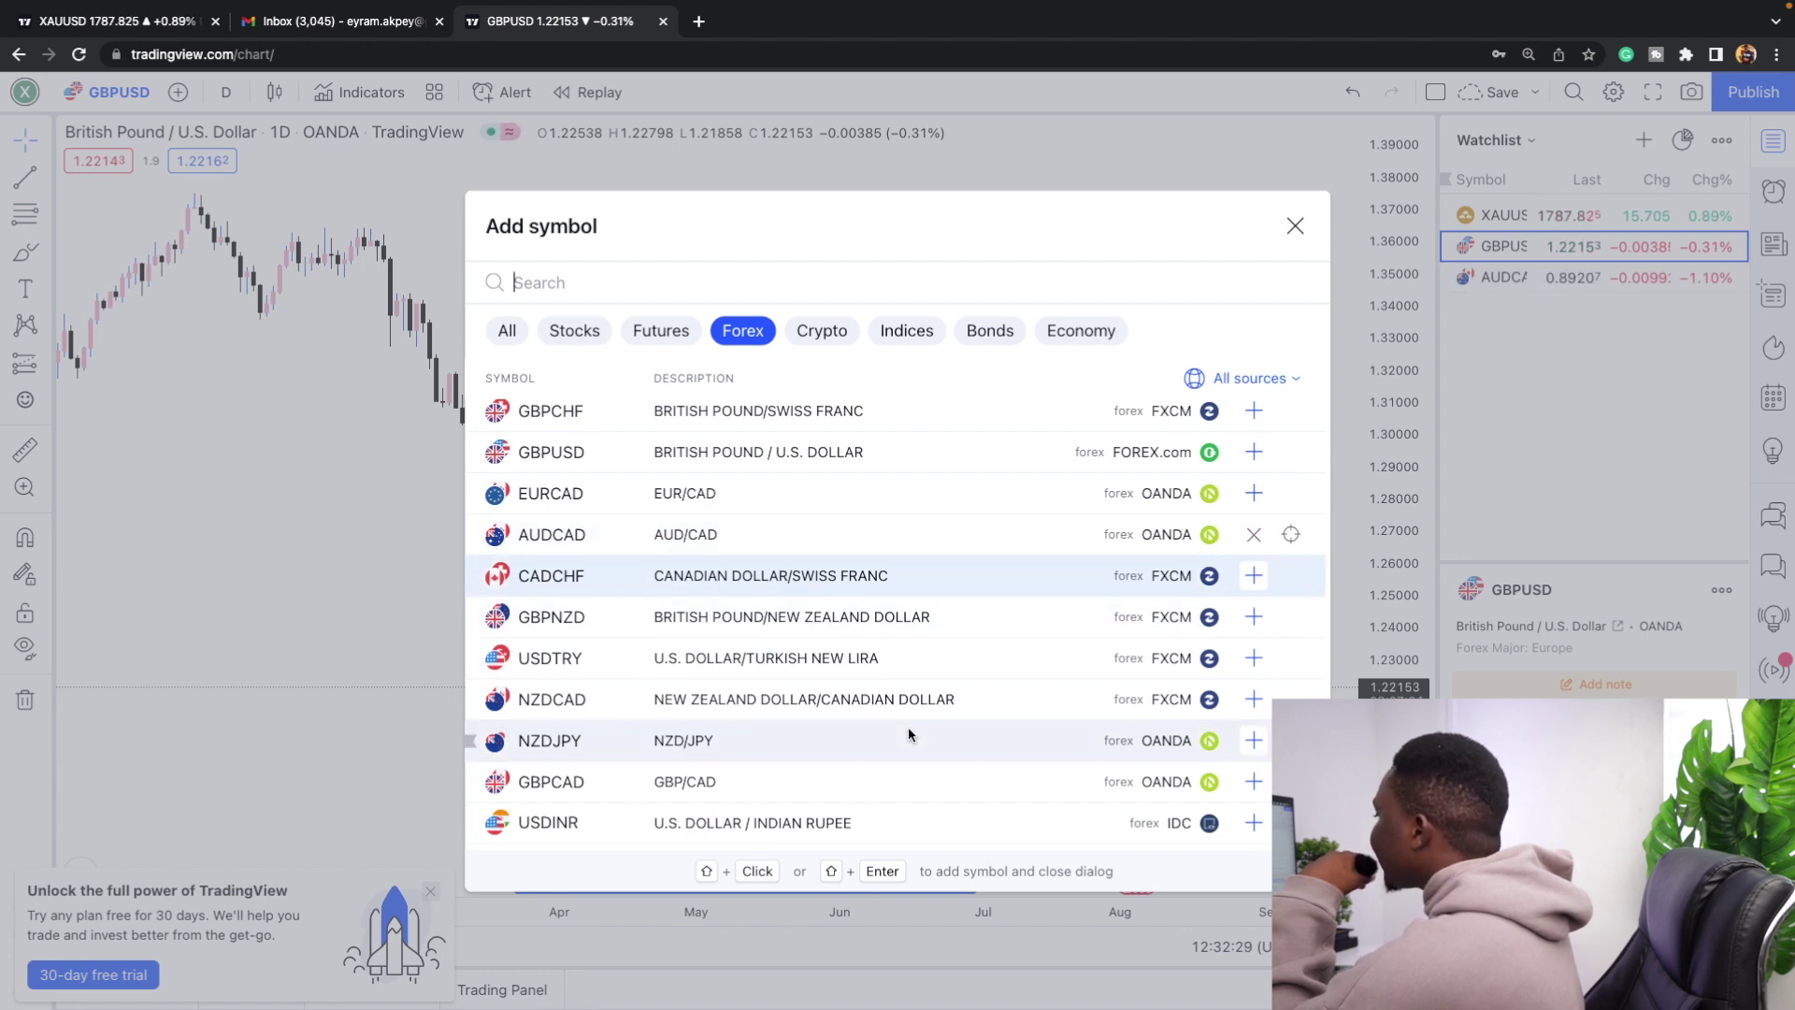
pyautogui.click(1253, 742)
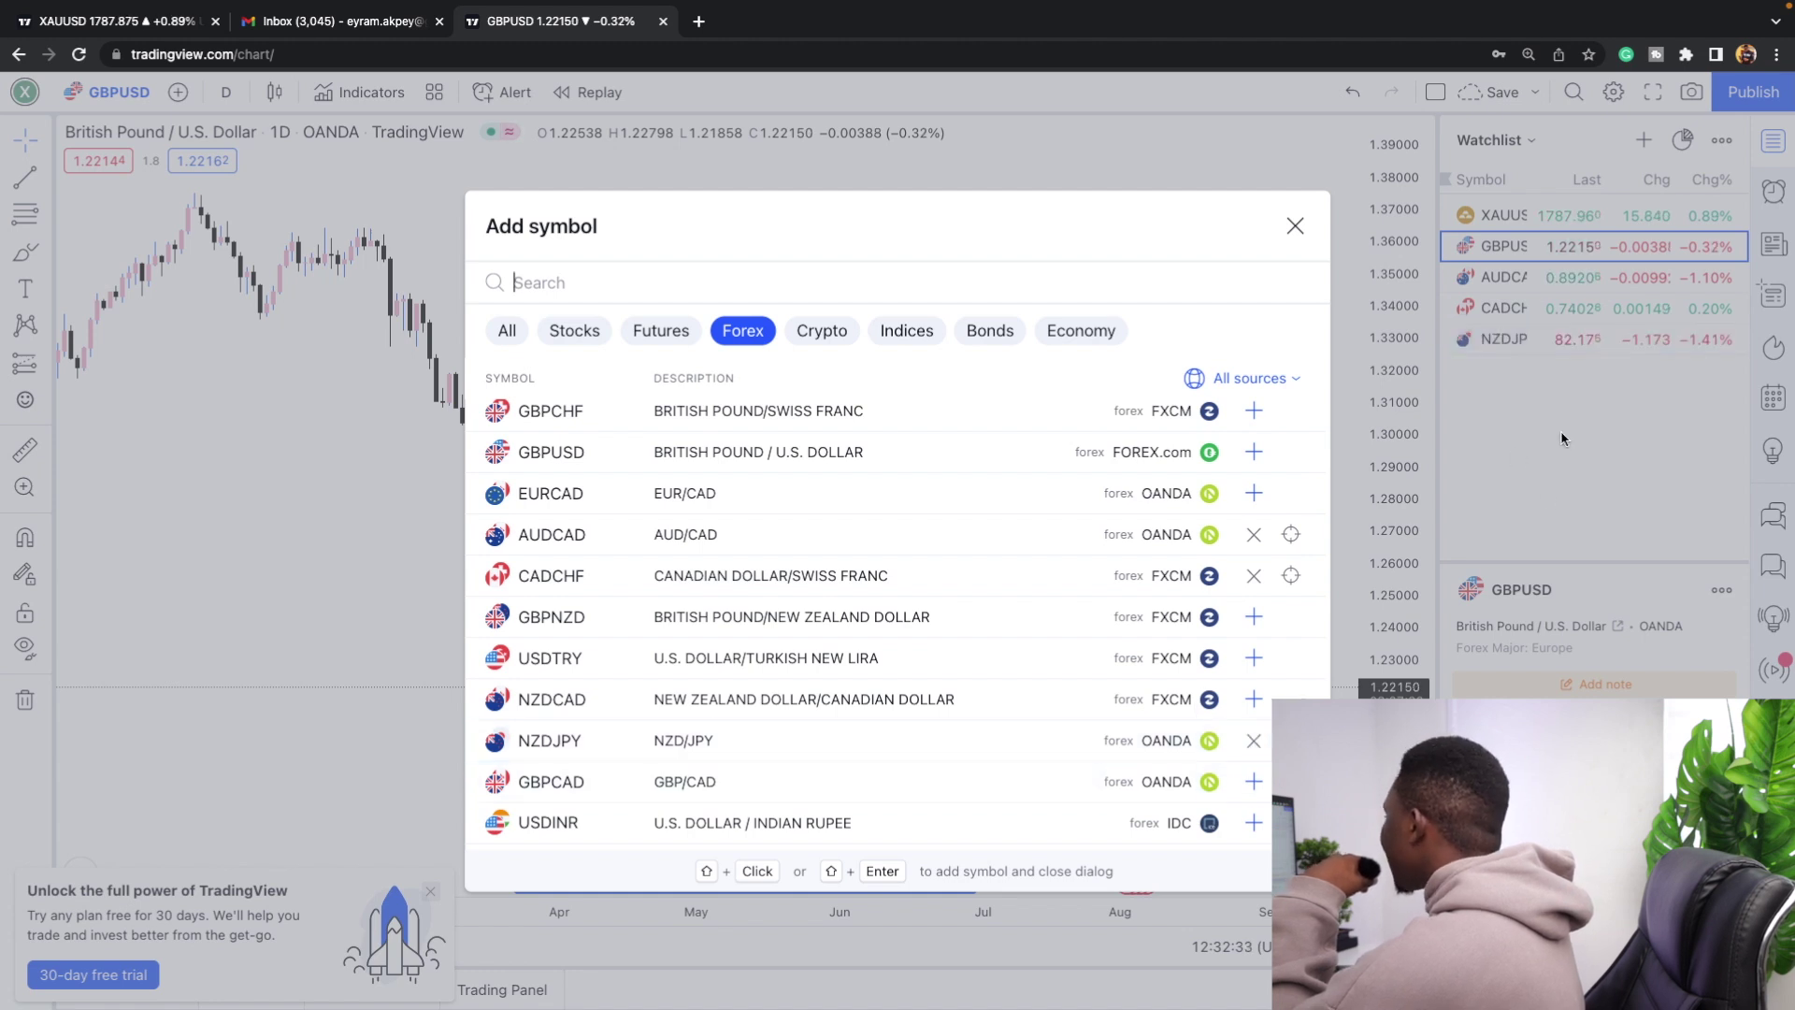
pyautogui.press('Escape')
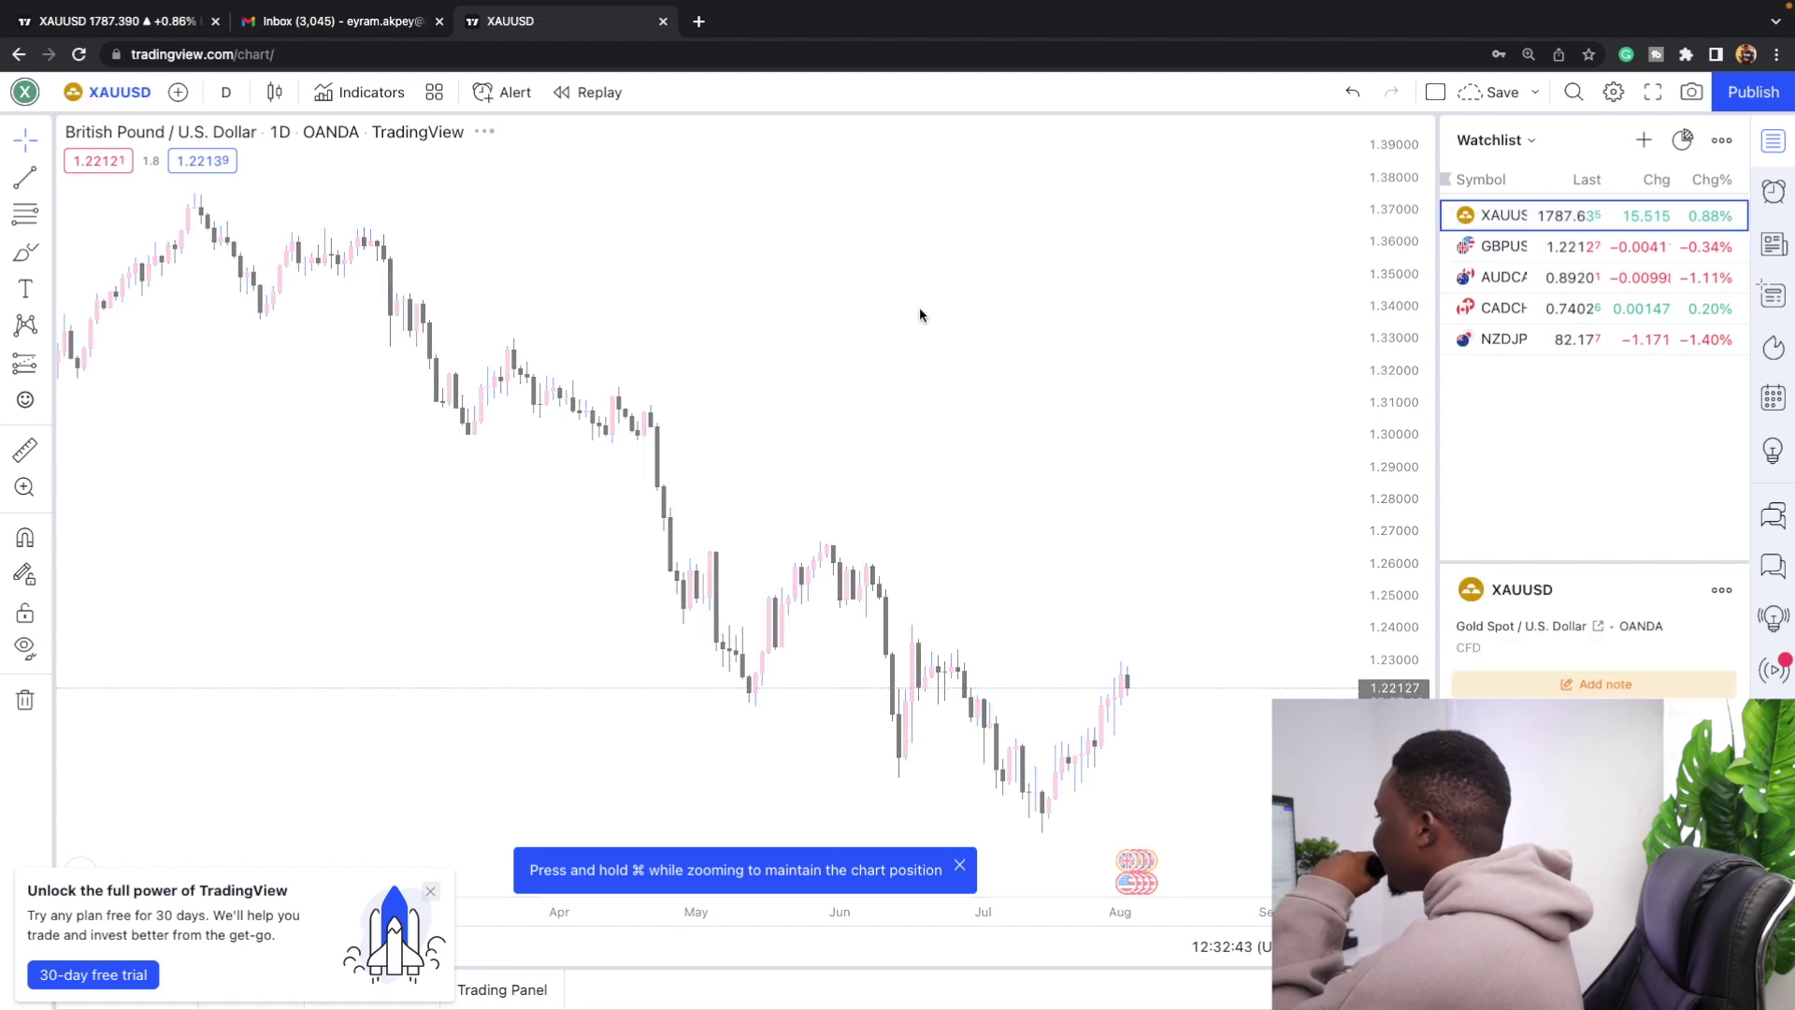
# Show the AUDCAD chart and open the chart interval list.
pyautogui.click(1564, 276)
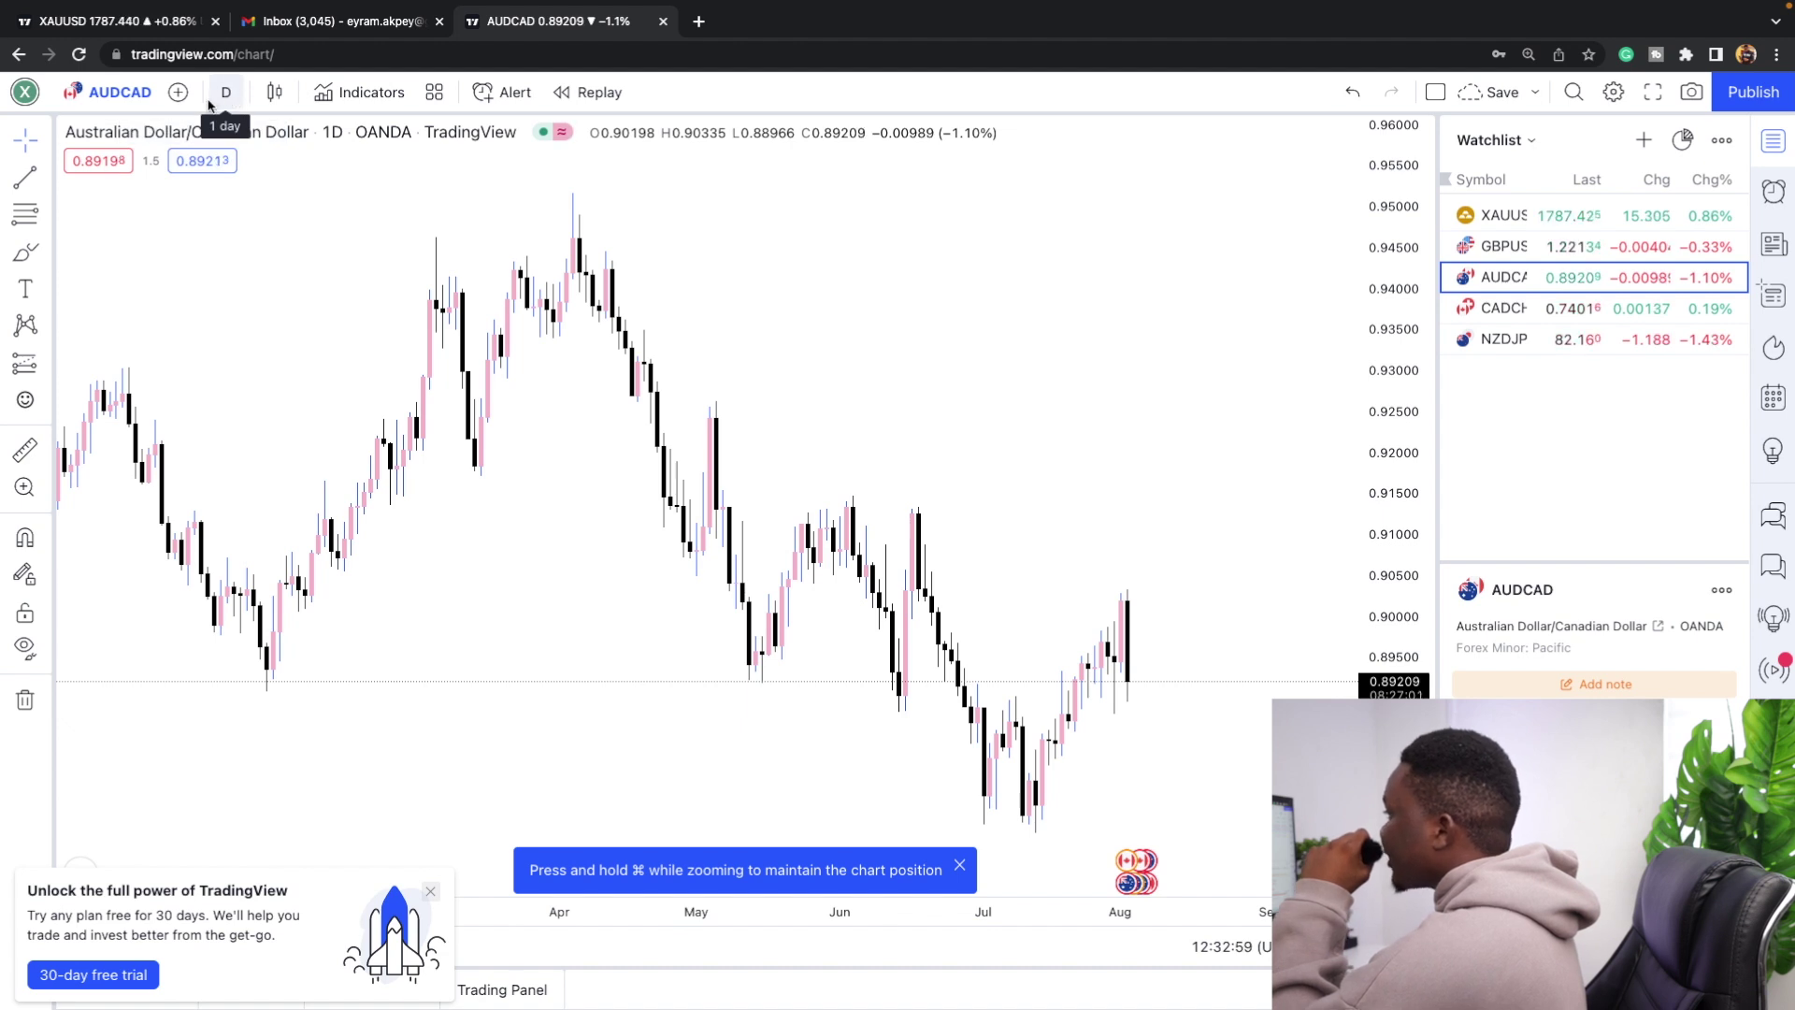
pyautogui.click(227, 94)
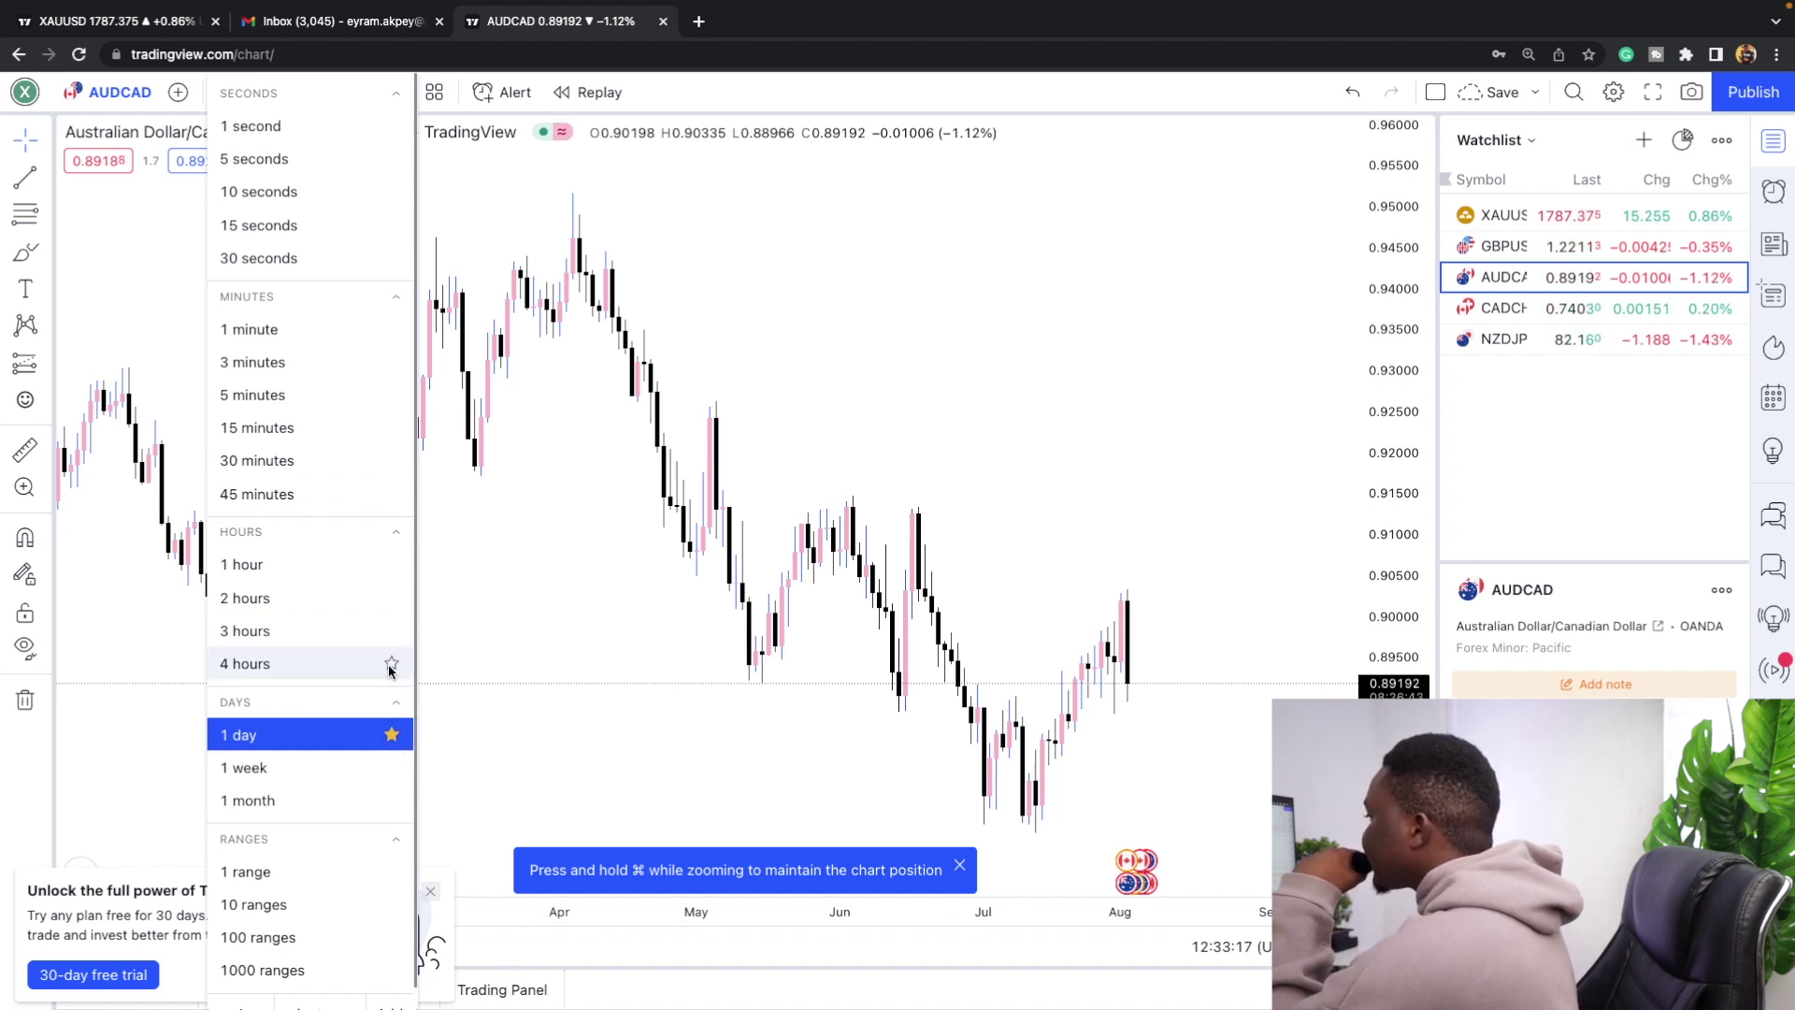
# Star 4 hours, 1 hour and 15 minutes as favourite intervals.
pyautogui.click(391, 662)
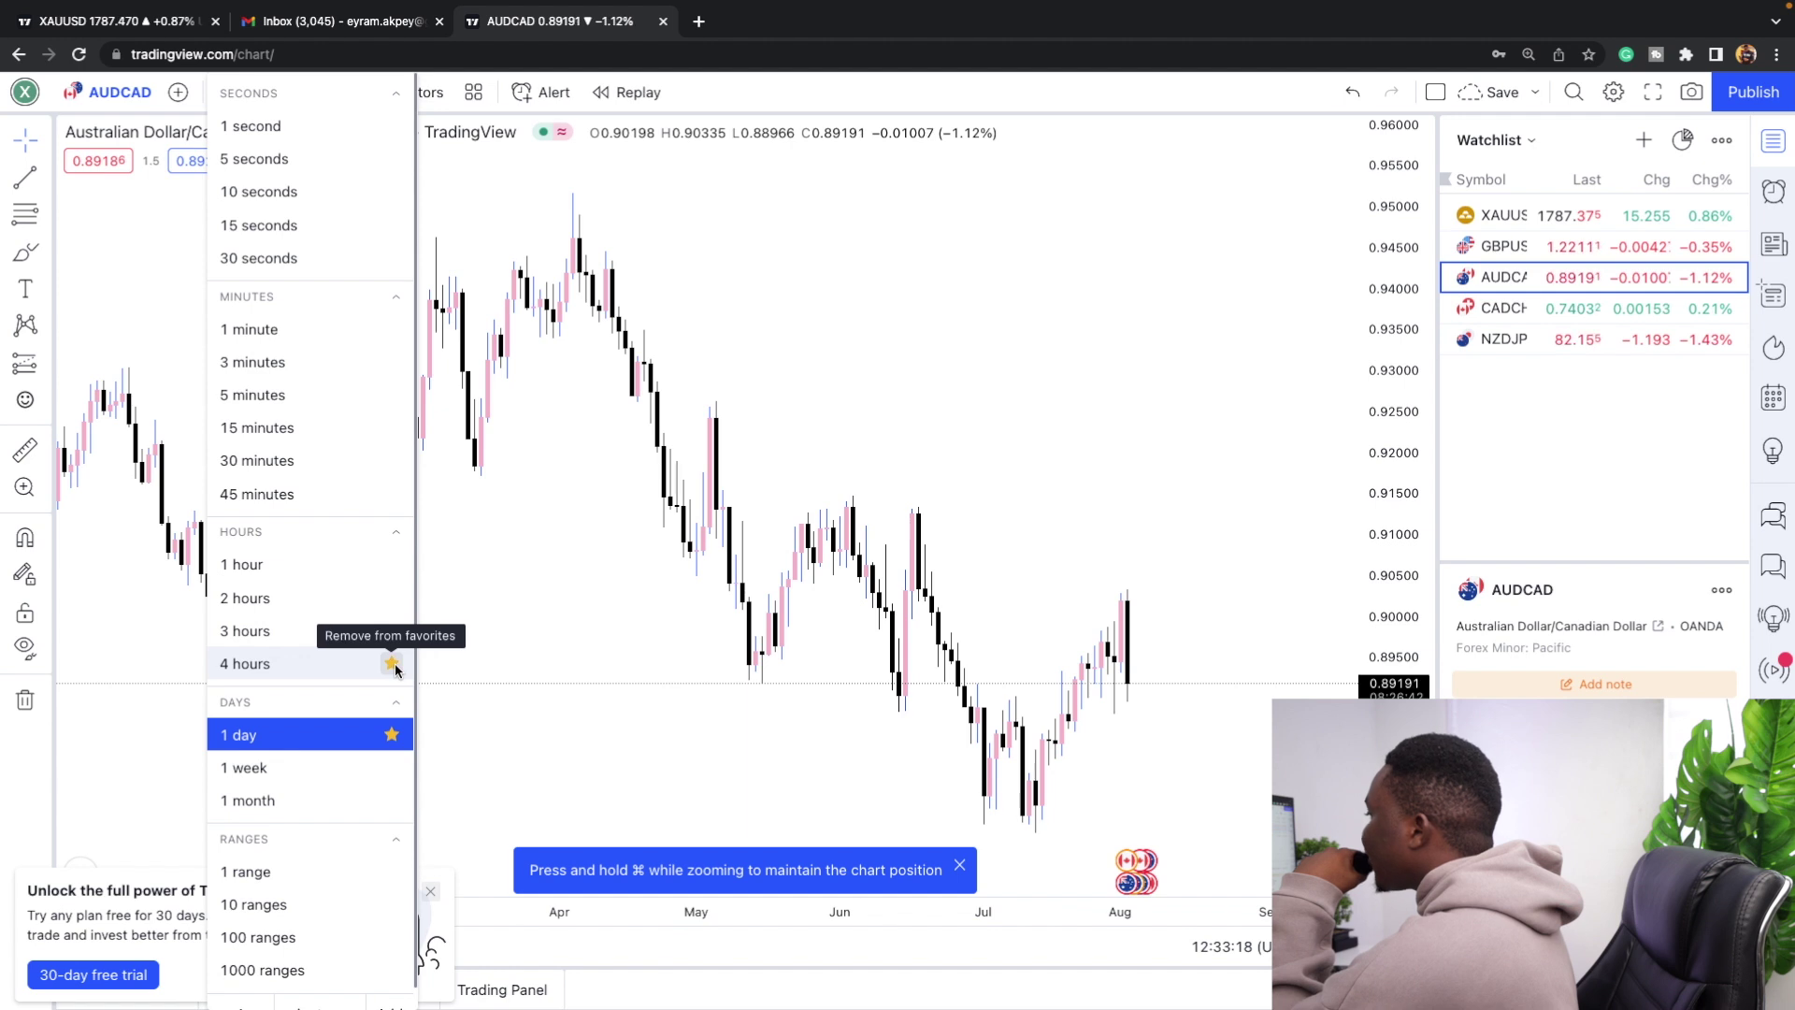
pyautogui.click(392, 565)
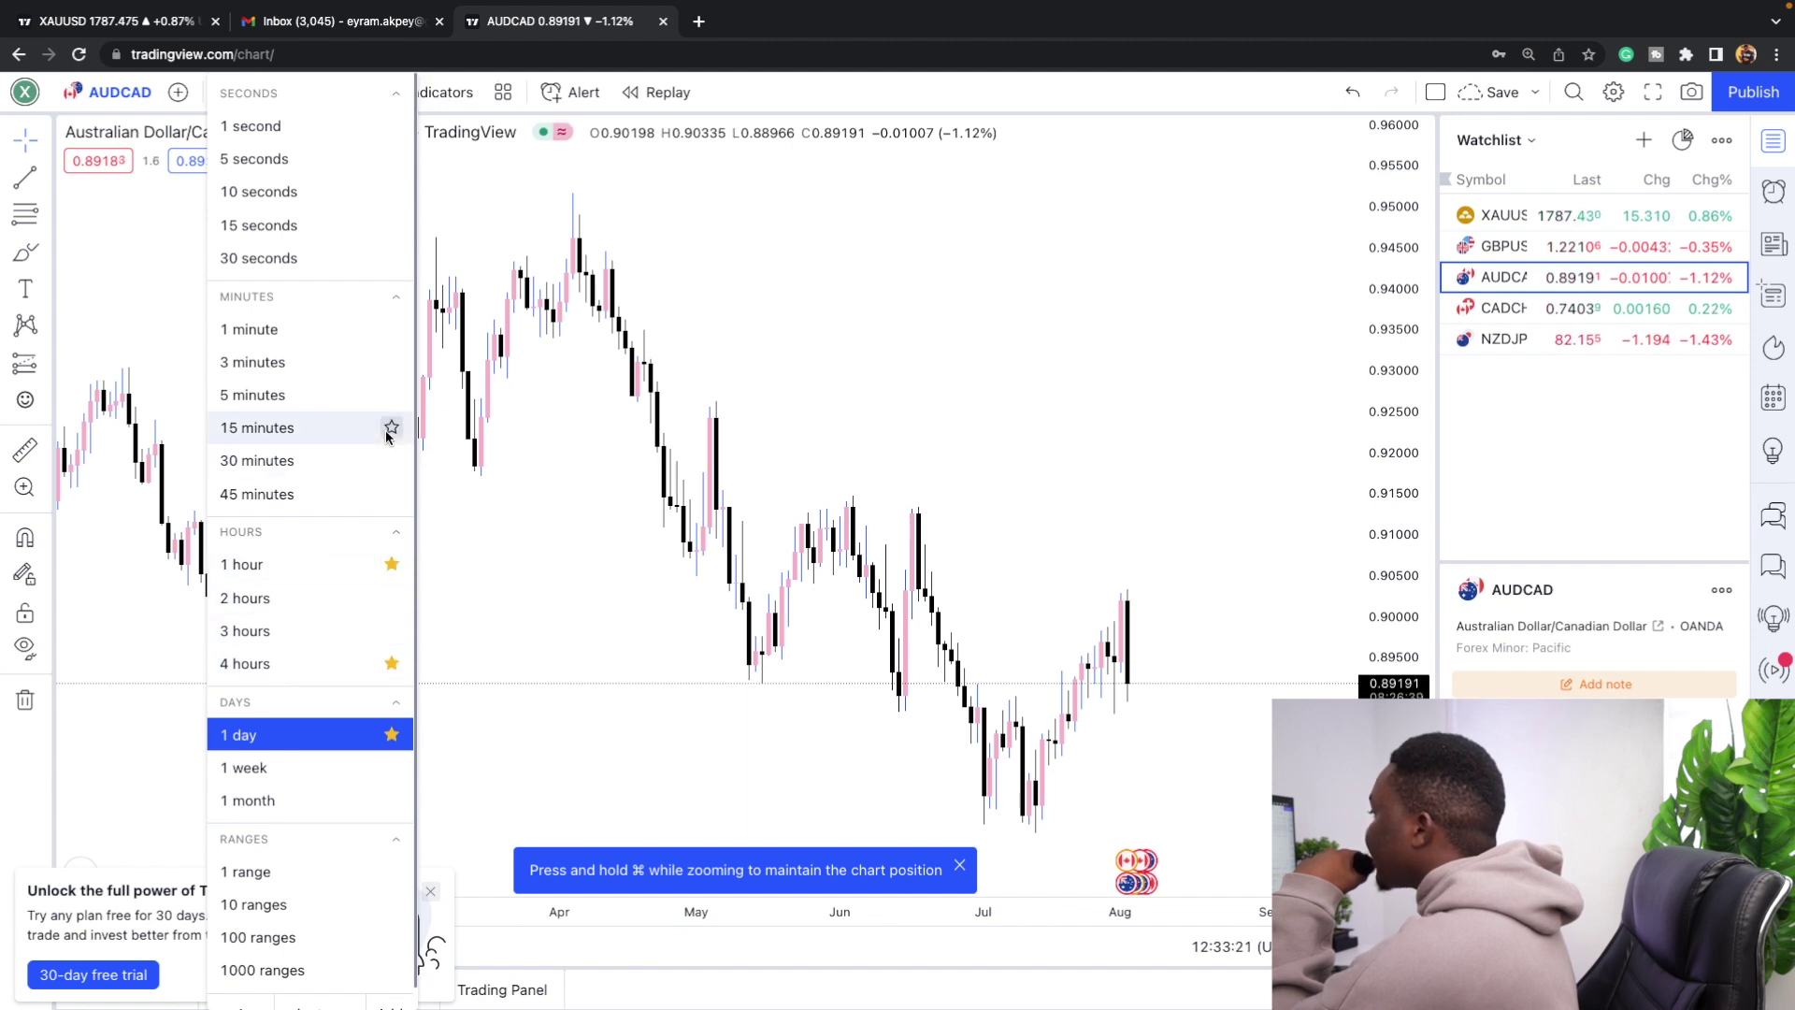
pyautogui.click(392, 429)
pyautogui.press('Escape')
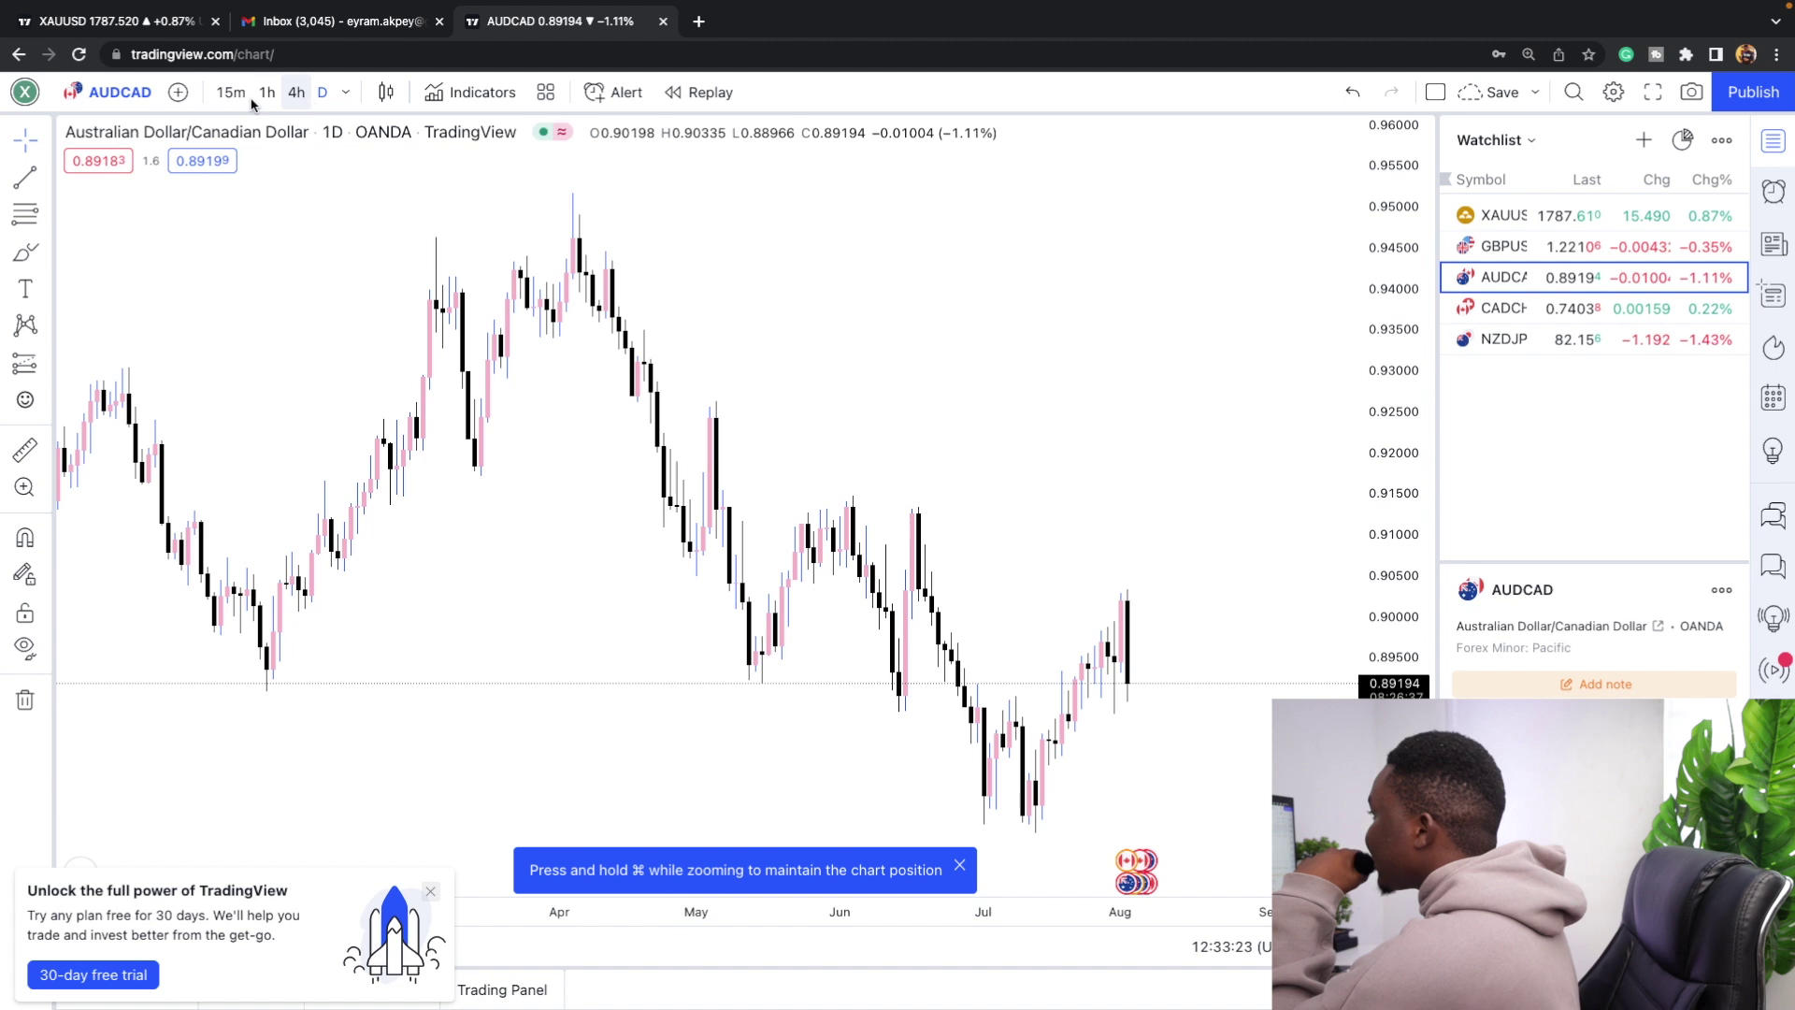
# Switch the AUDCAD chart to 15-minute candles.
pyautogui.click(238, 96)
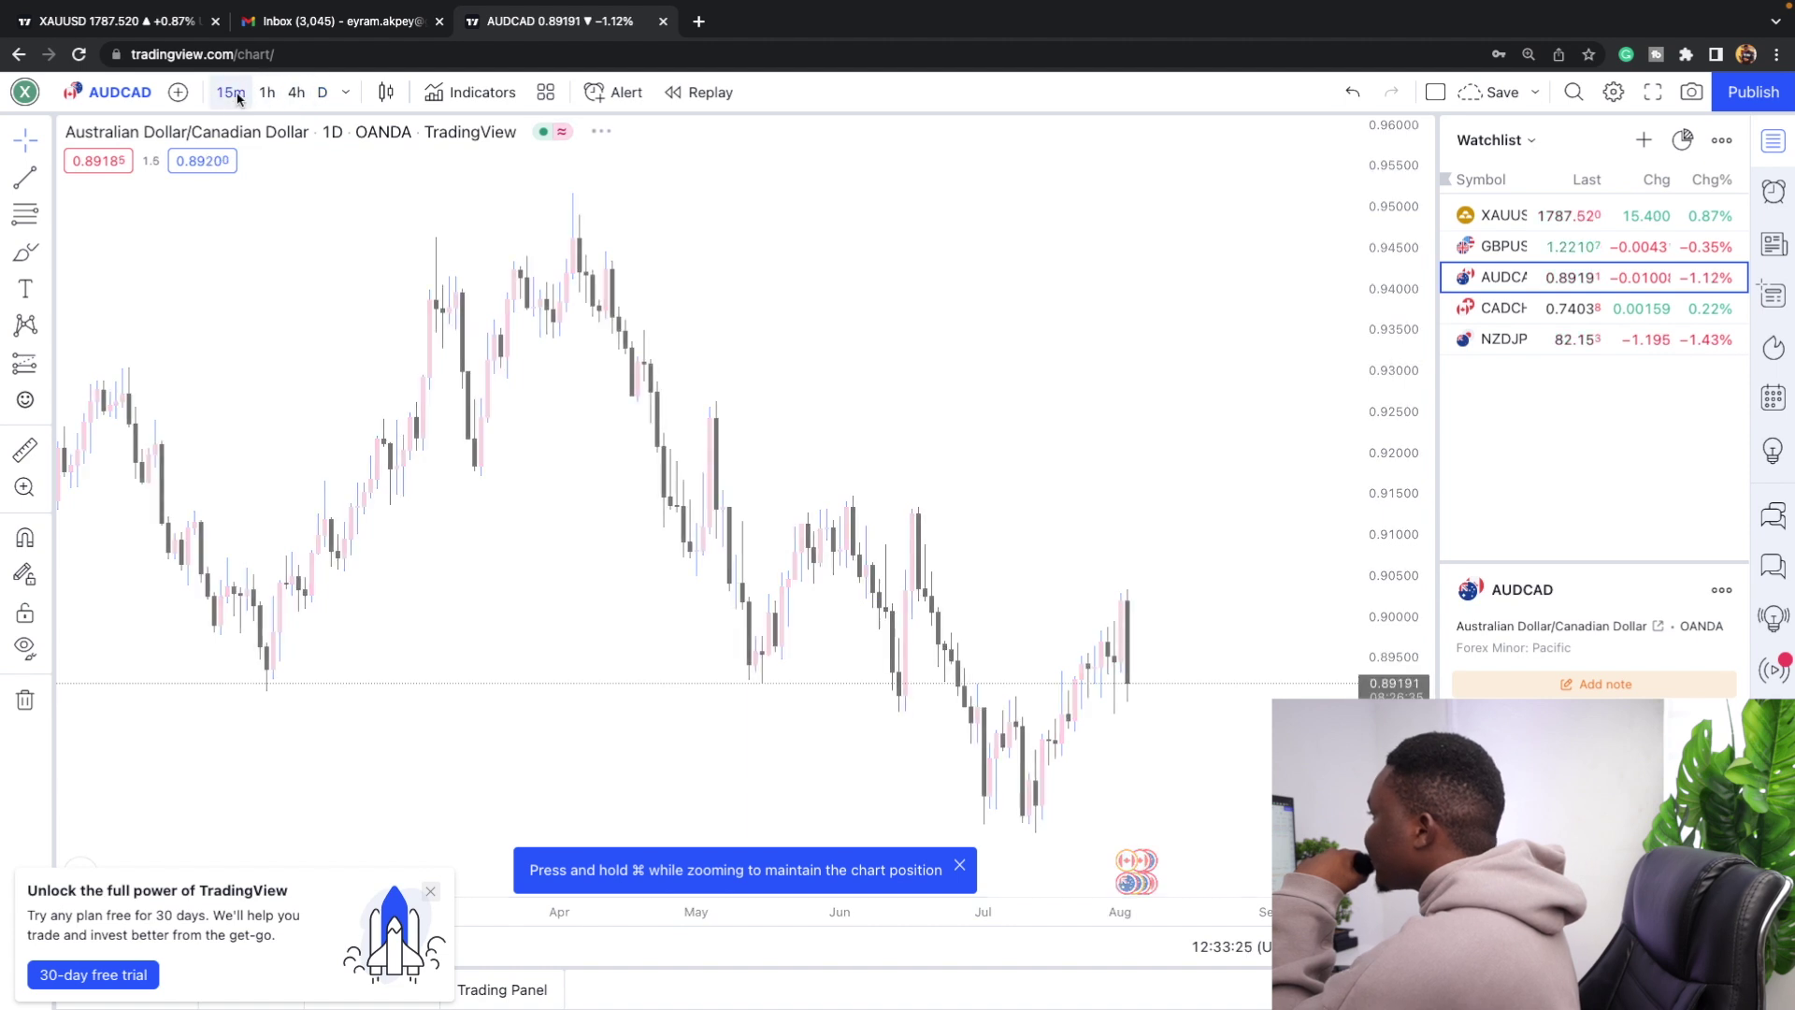
pyautogui.click(346, 96)
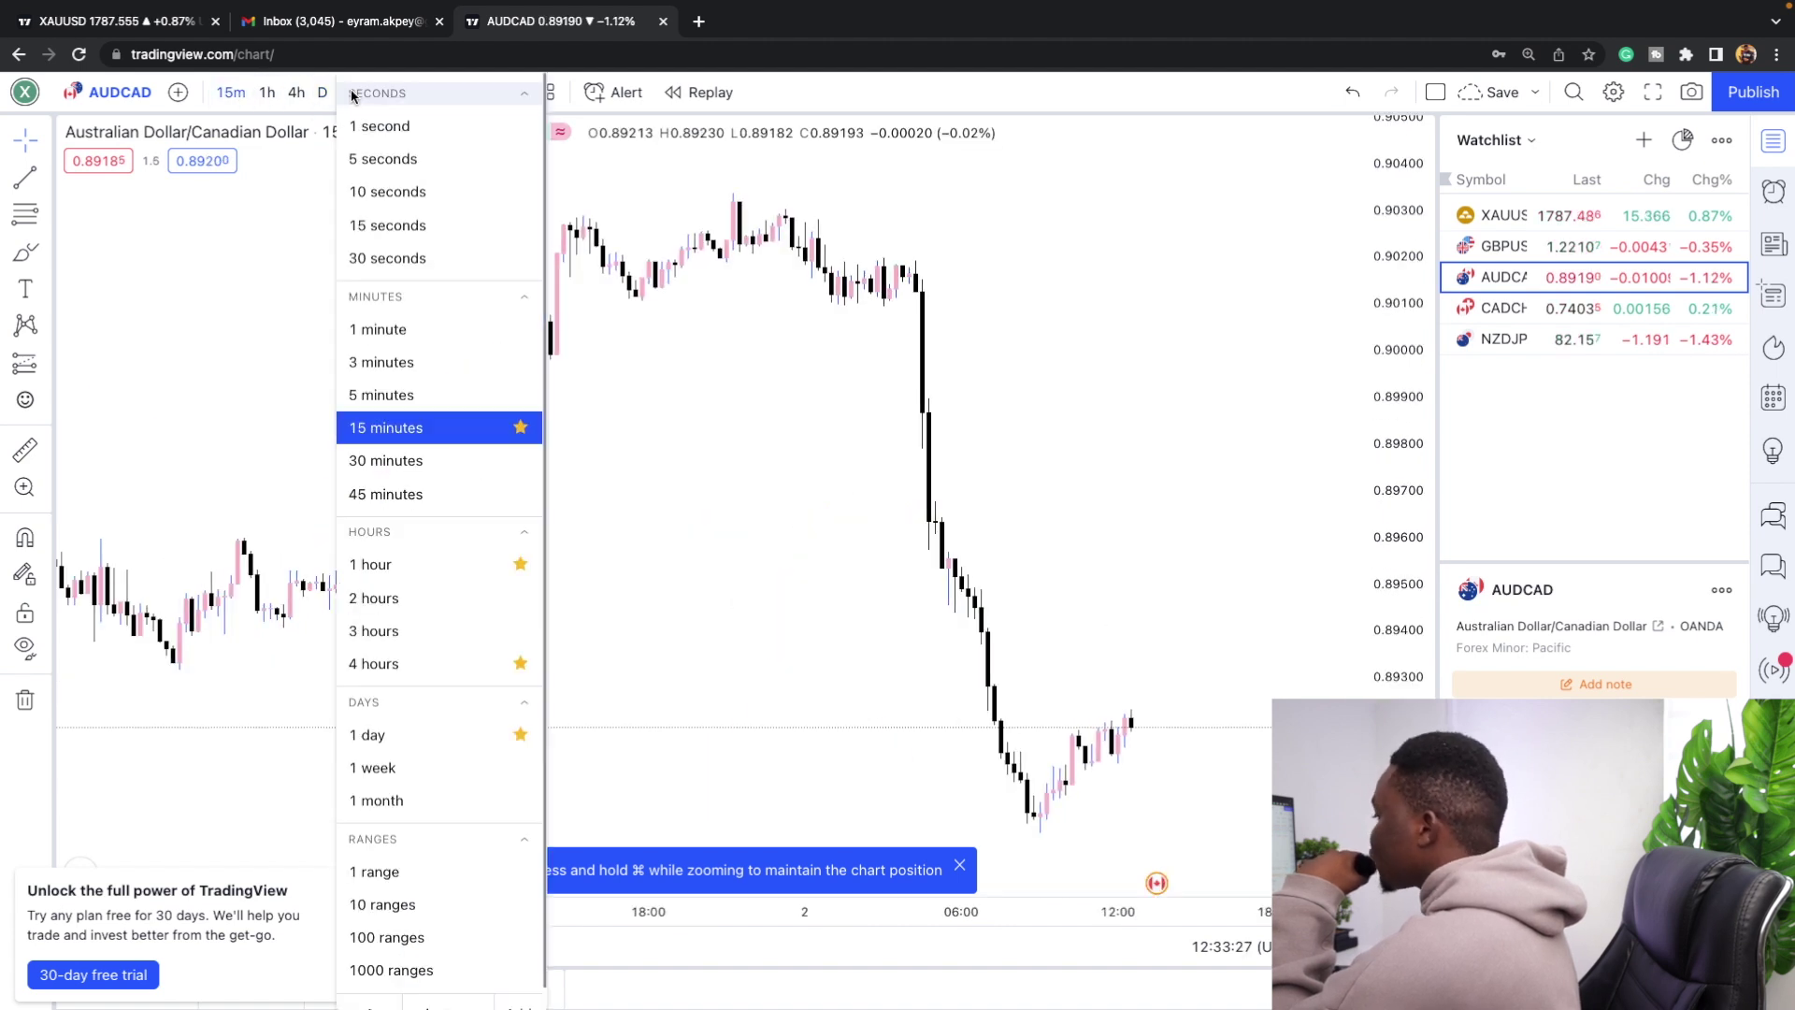
pyautogui.click(693, 546)
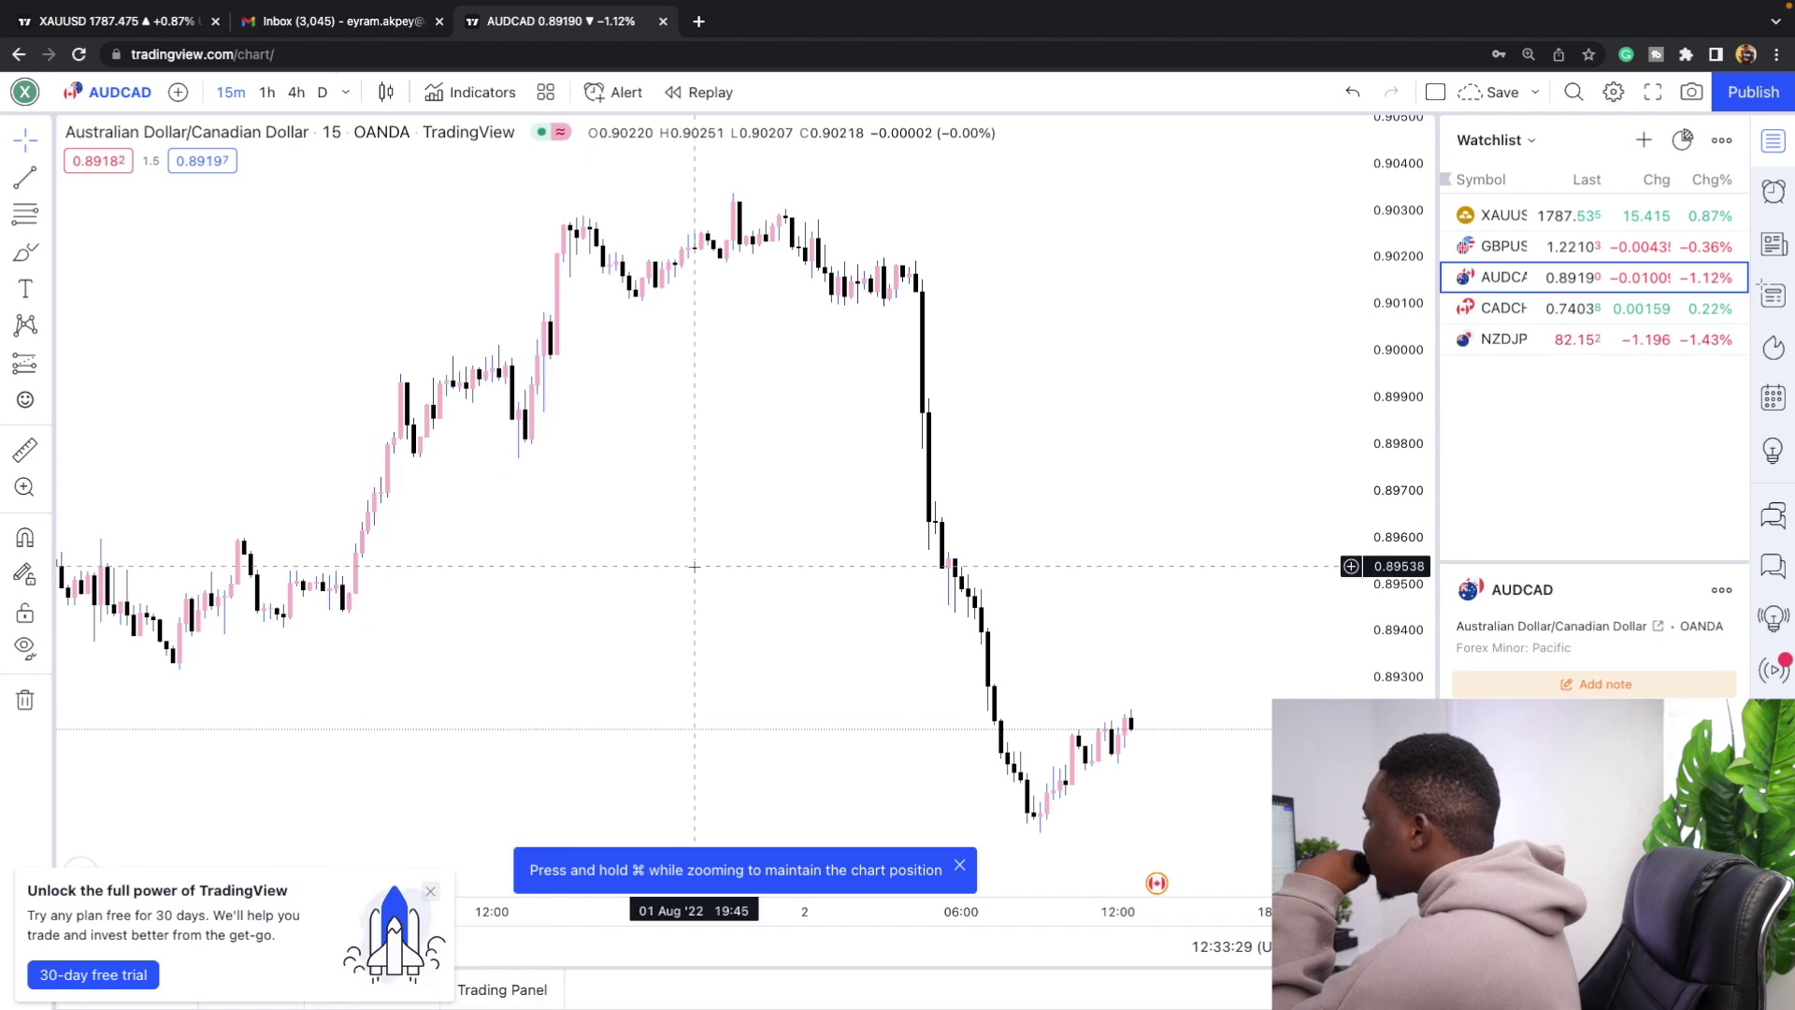
pyautogui.scroll(-3, 687, 504)
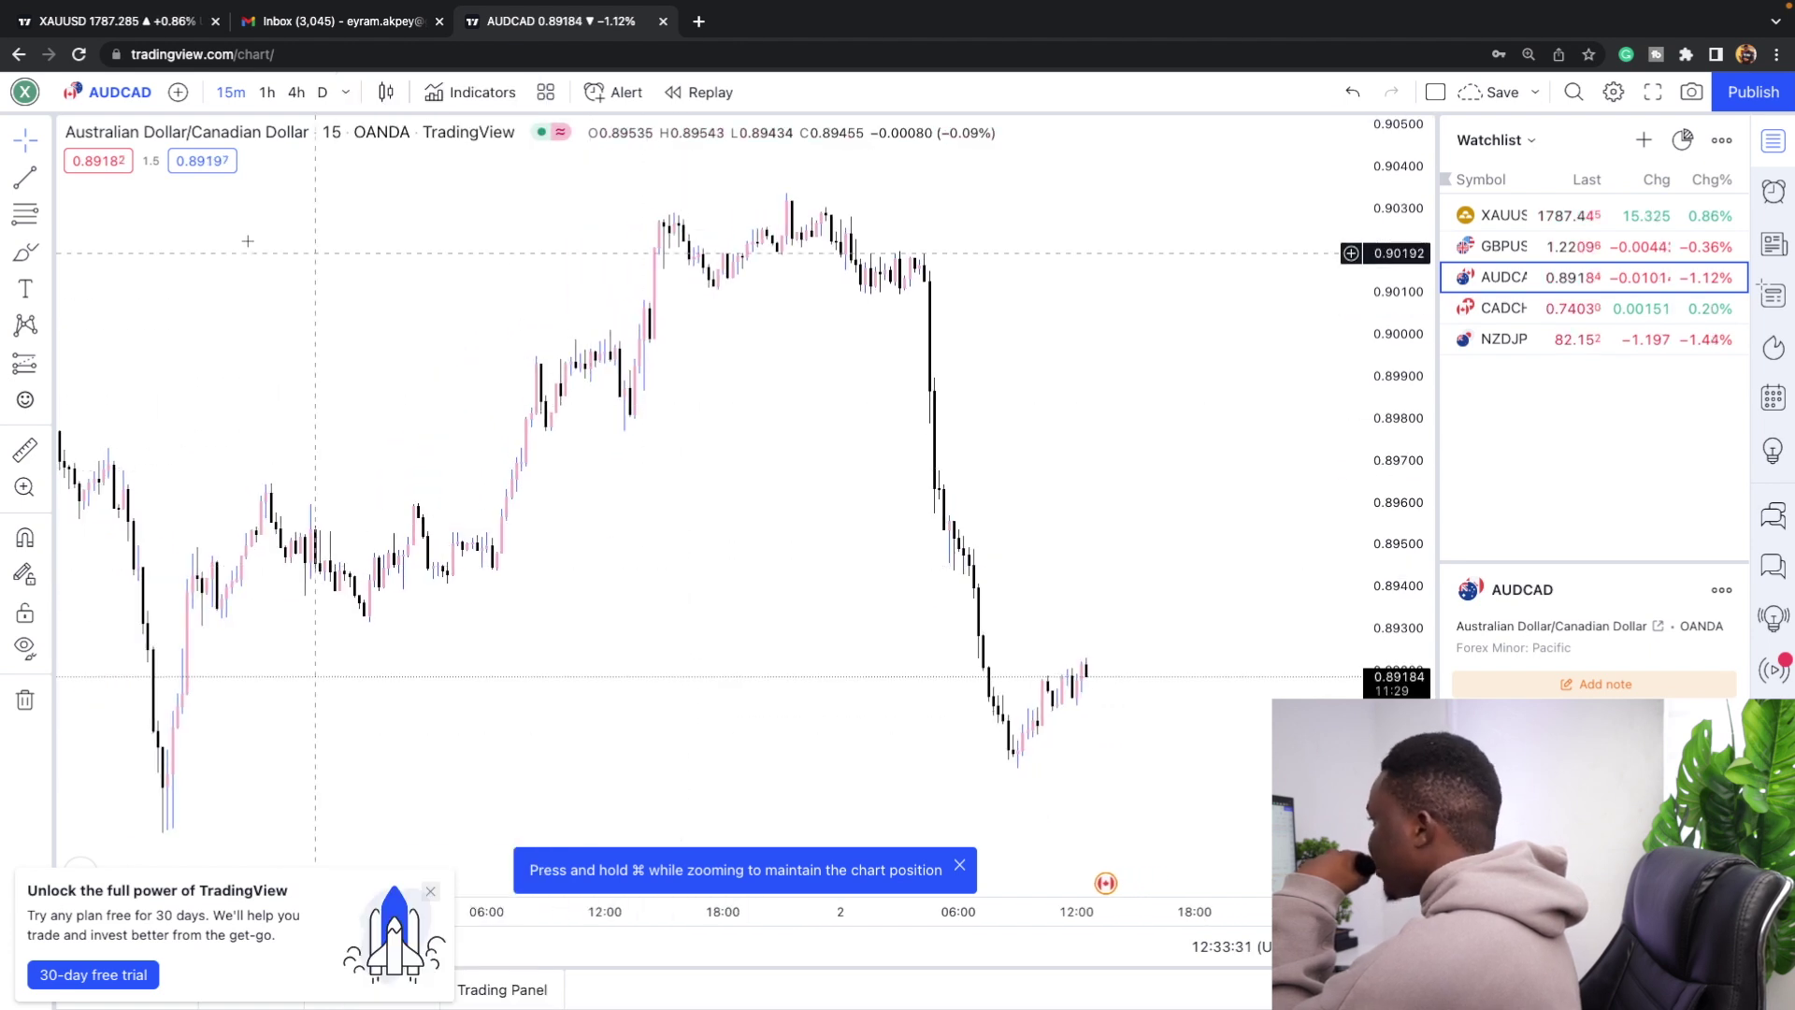
pyautogui.click(41, 177)
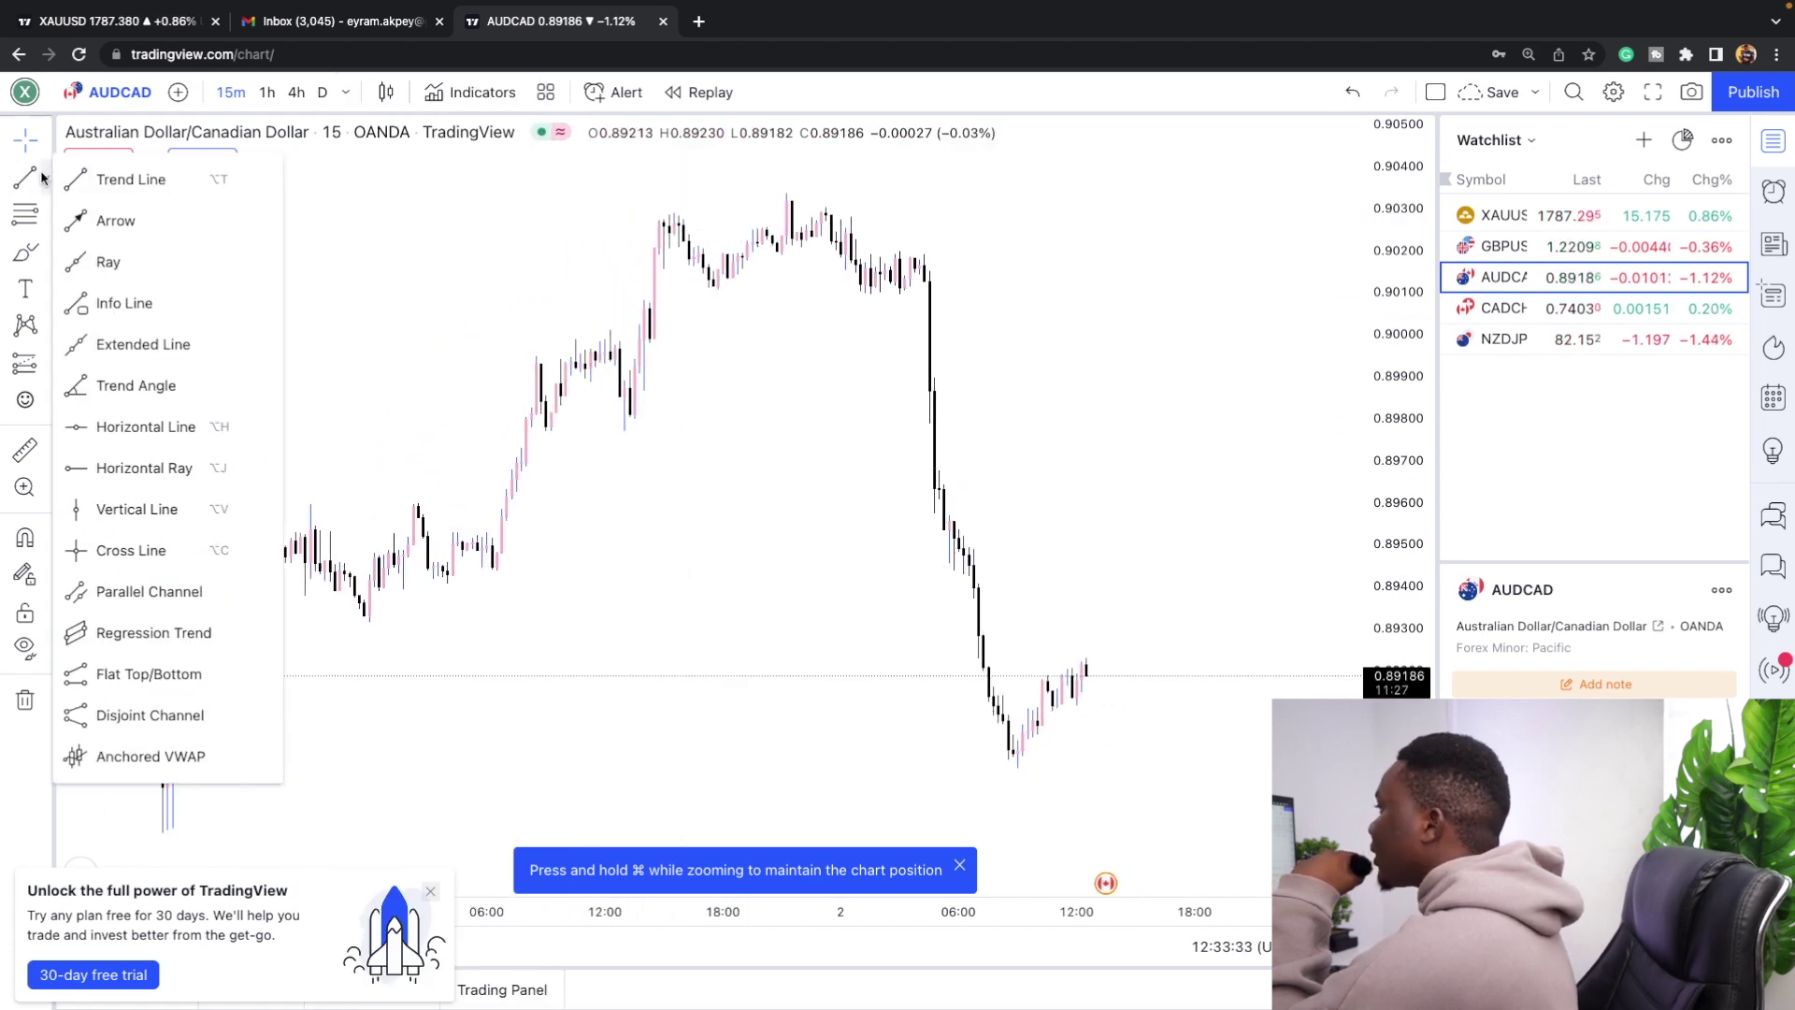
# Draw a trend line from the chart low up to about 0.9033.
pyautogui.click(97, 180)
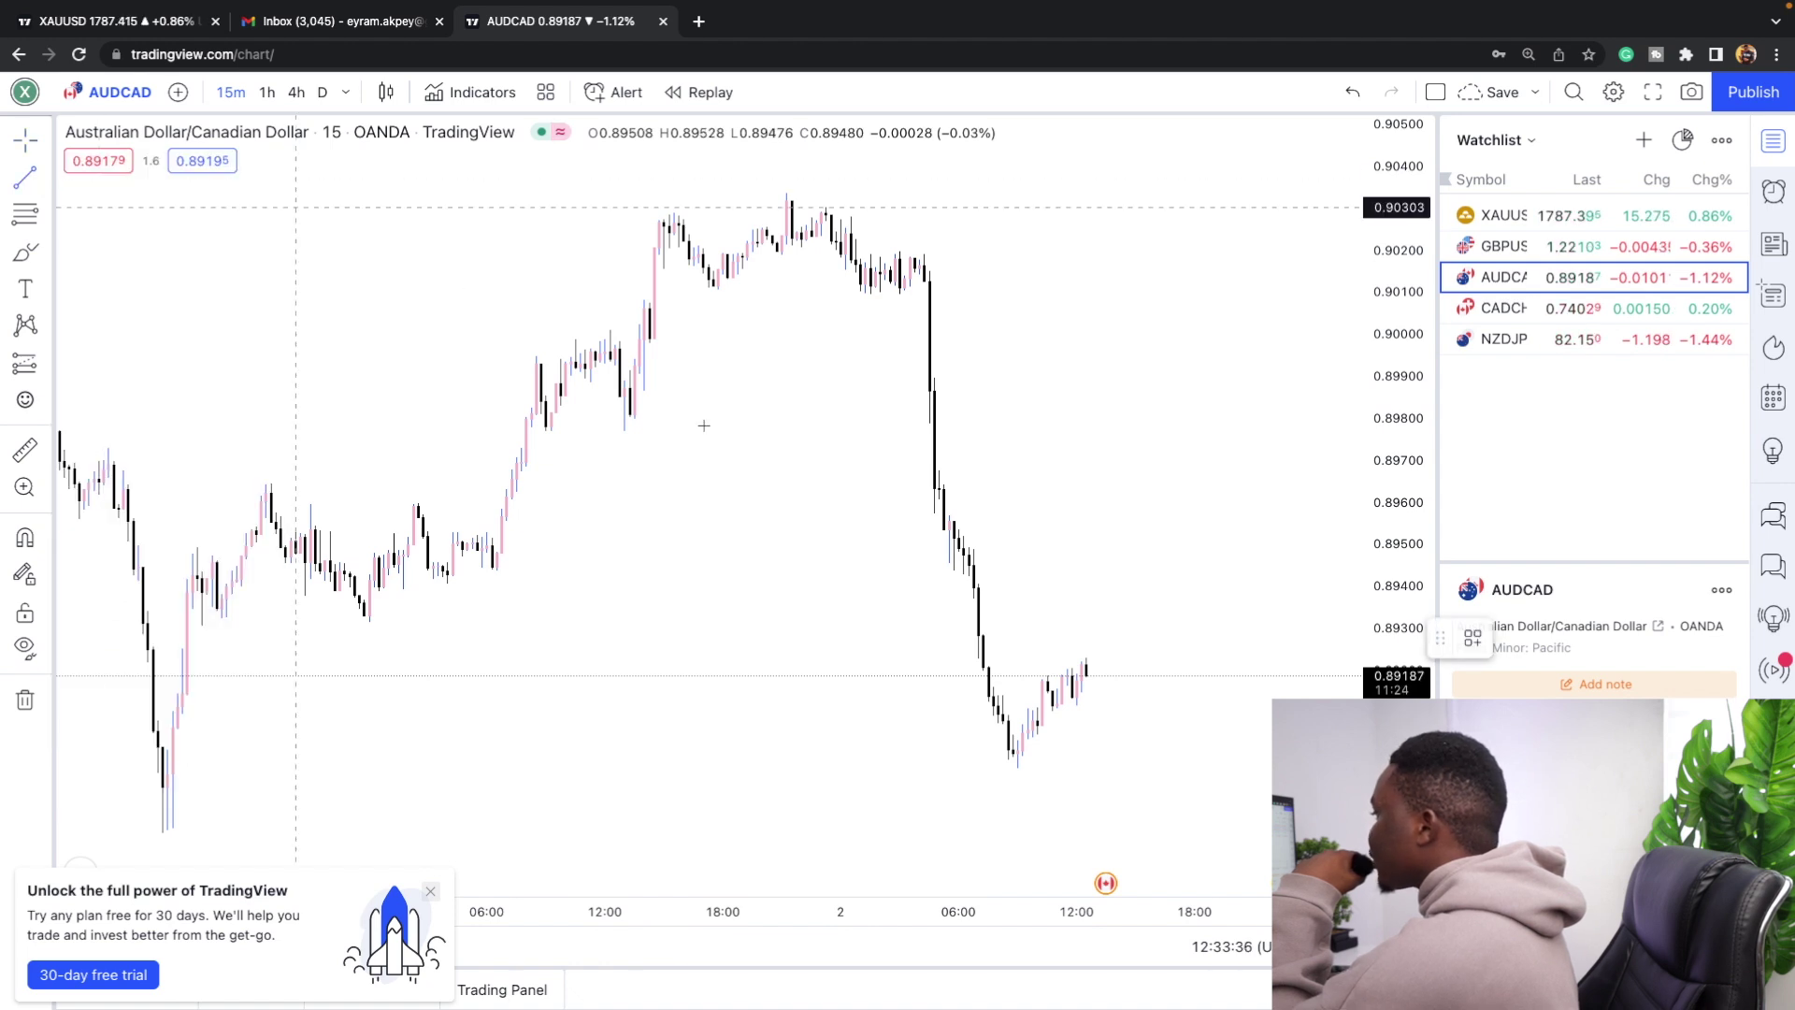
pyautogui.click(162, 832)
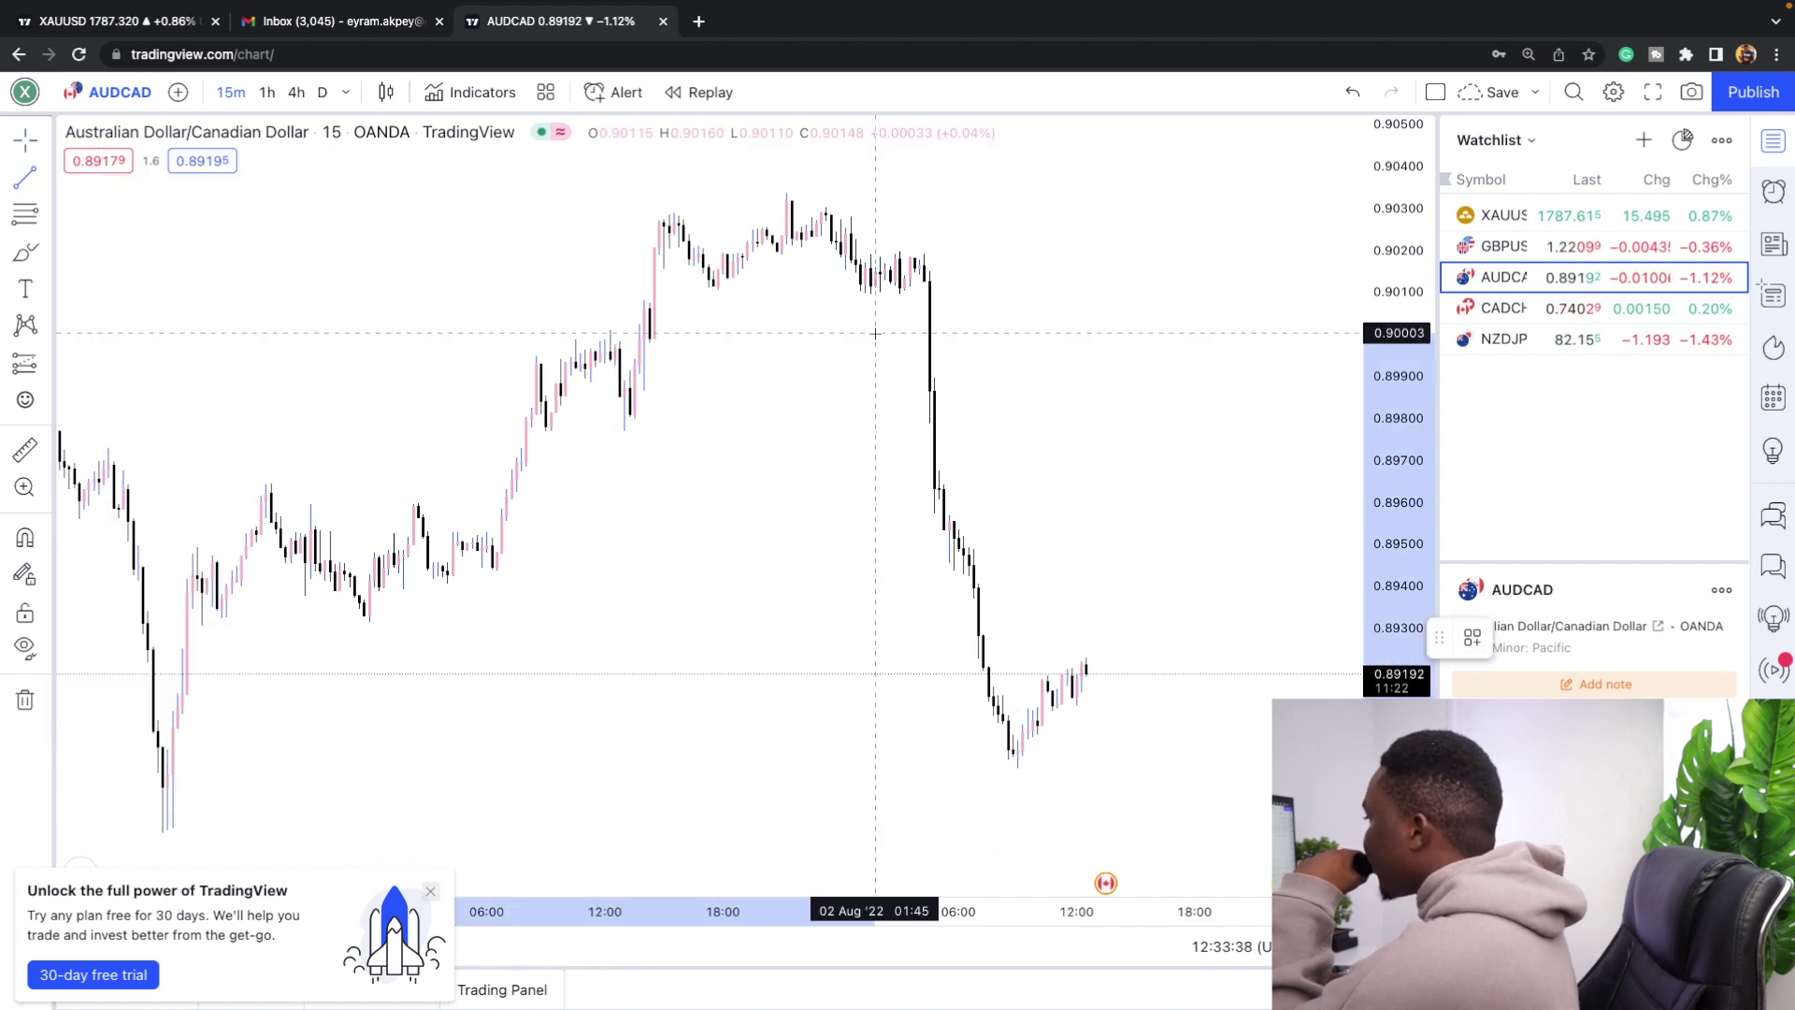
pyautogui.click(998, 196)
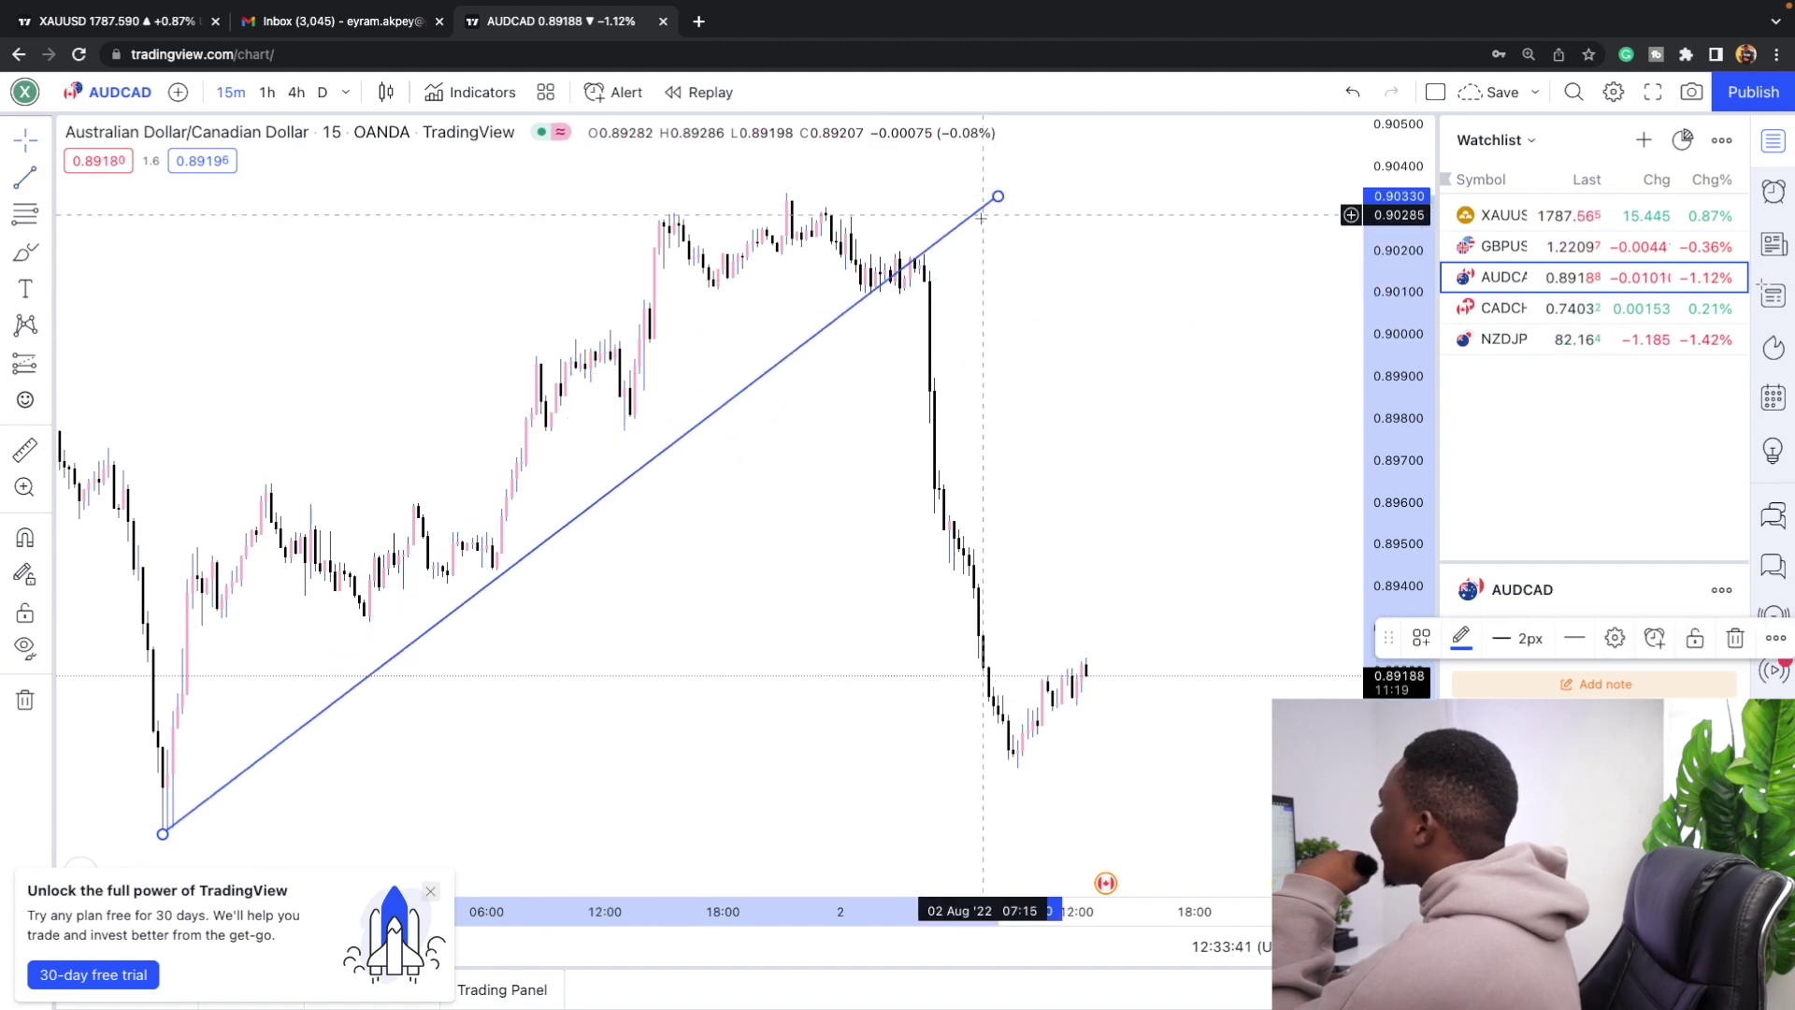
# Change the trend line's colour to dark teal.
pyautogui.doubleClick(975, 221)
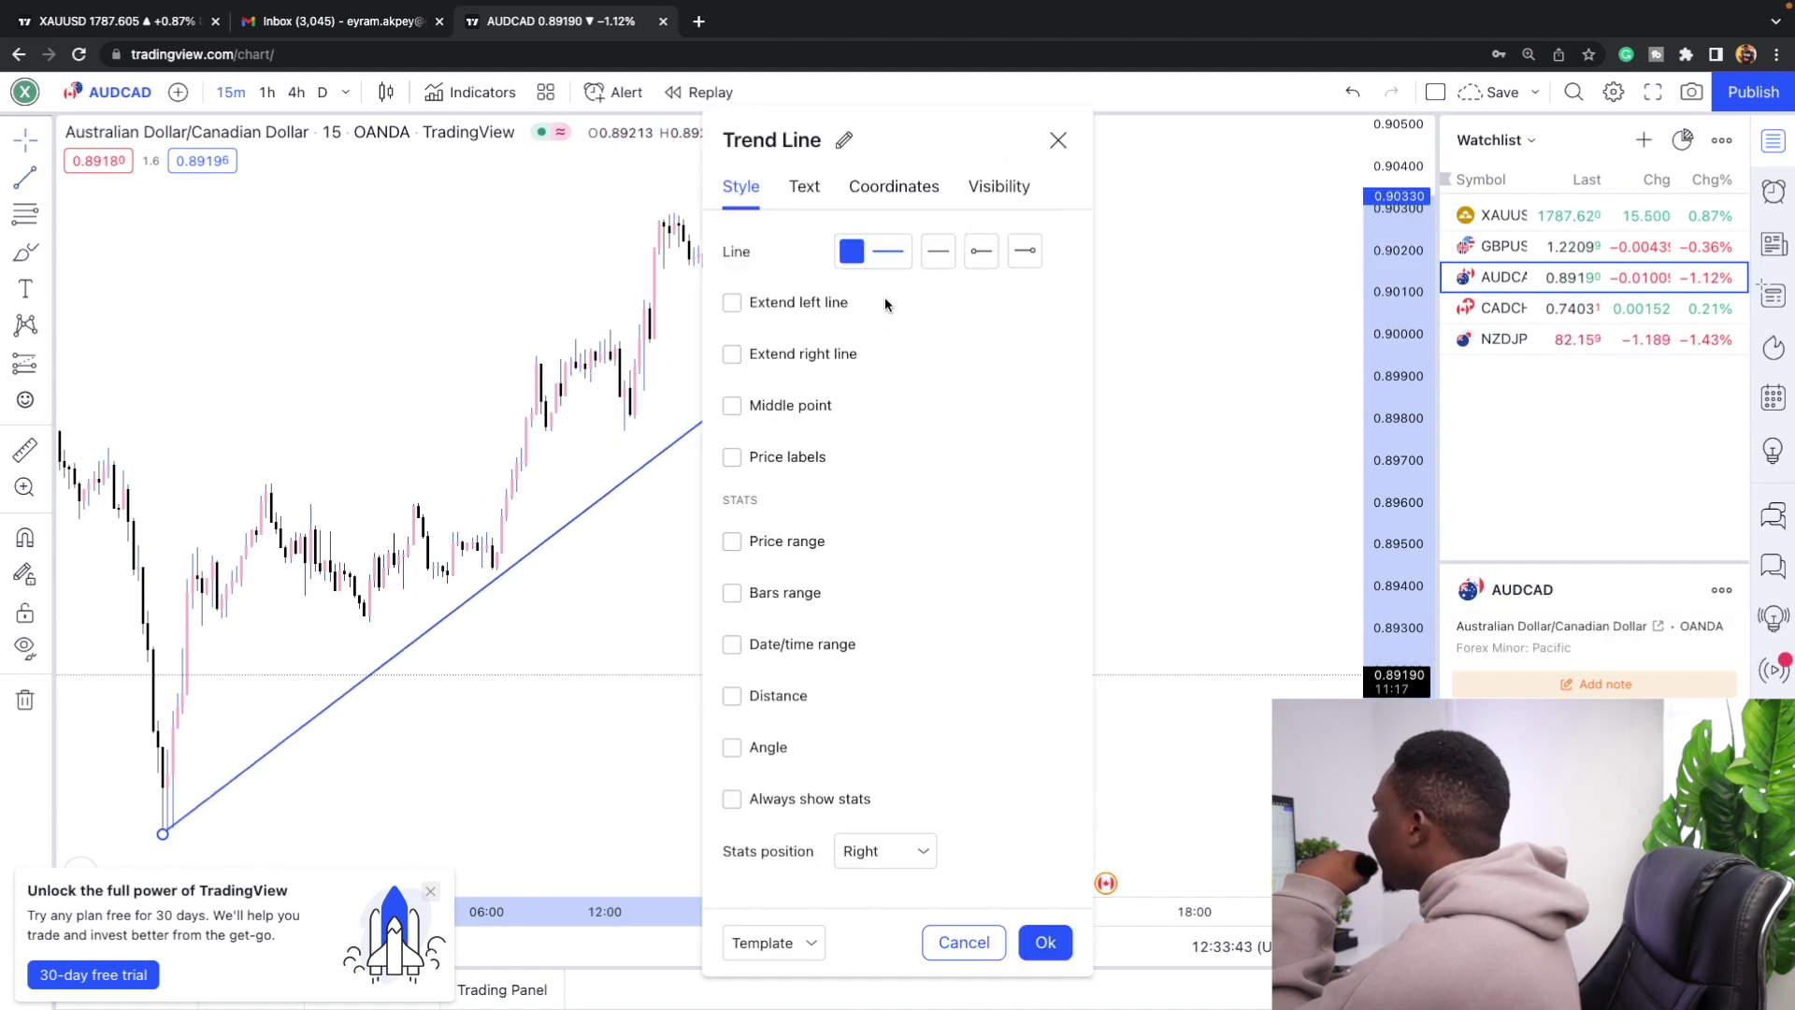
pyautogui.click(879, 258)
pyautogui.click(1068, 293)
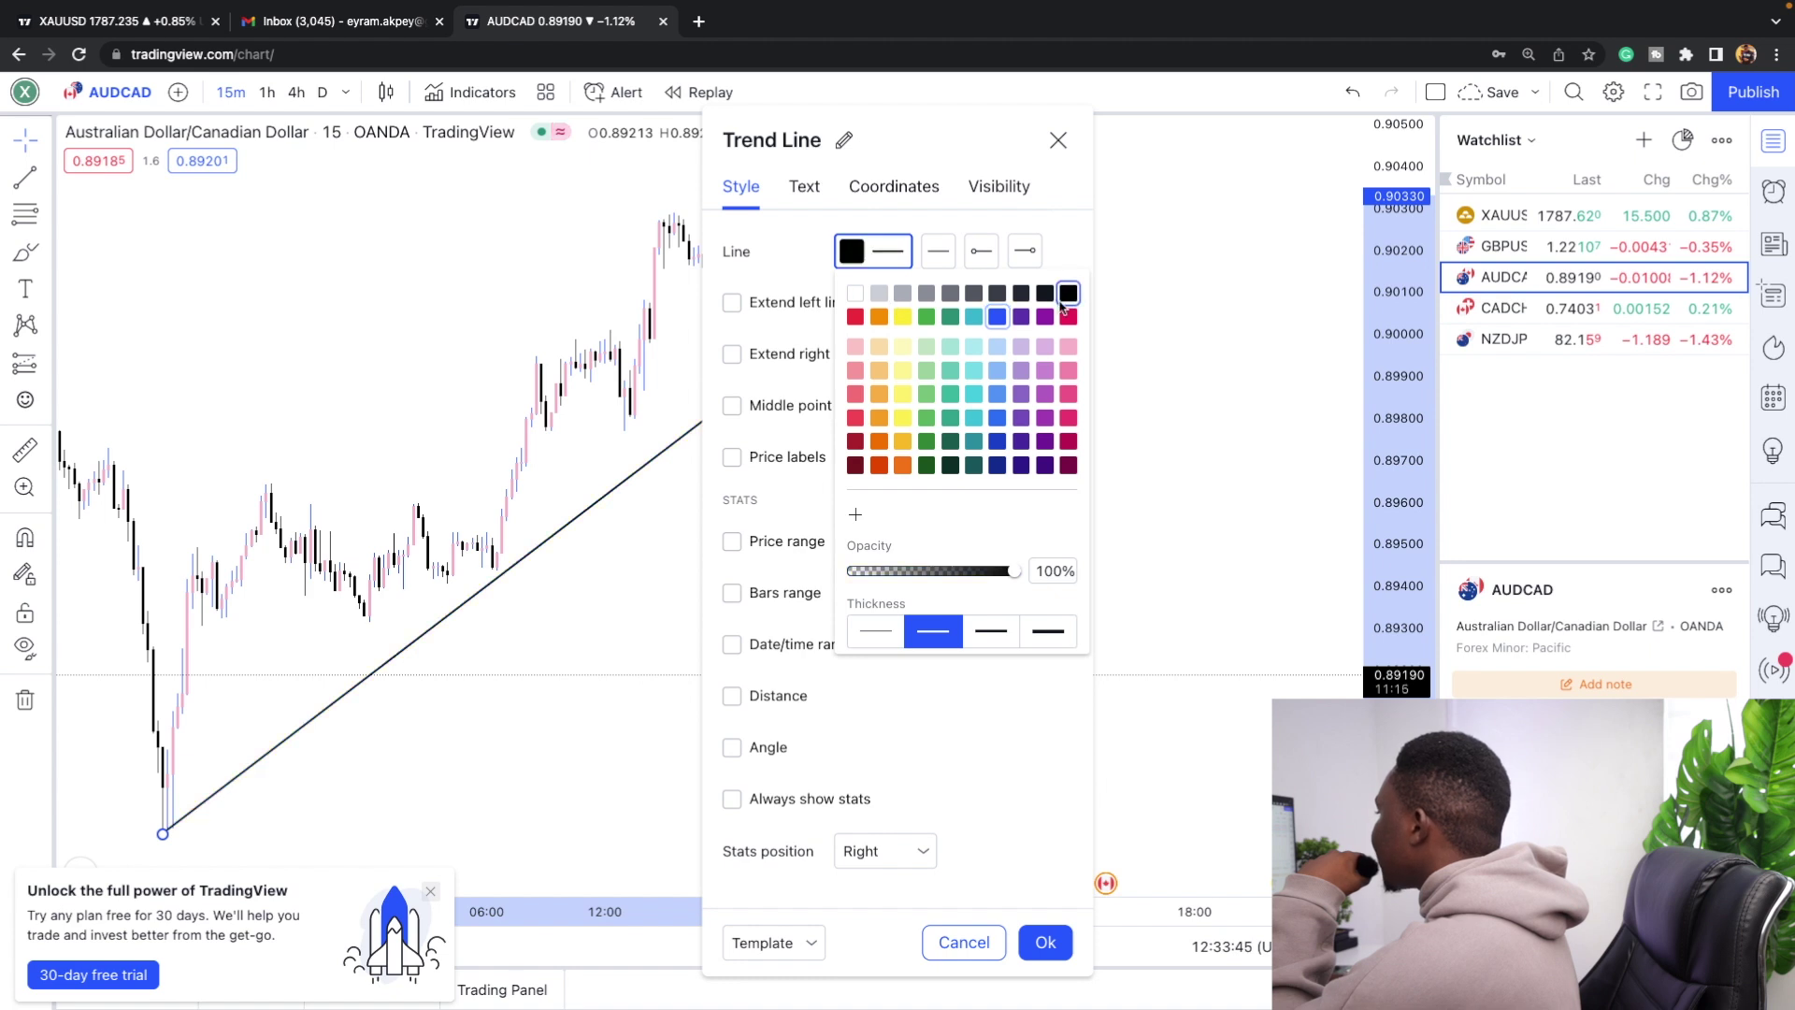
pyautogui.click(902, 417)
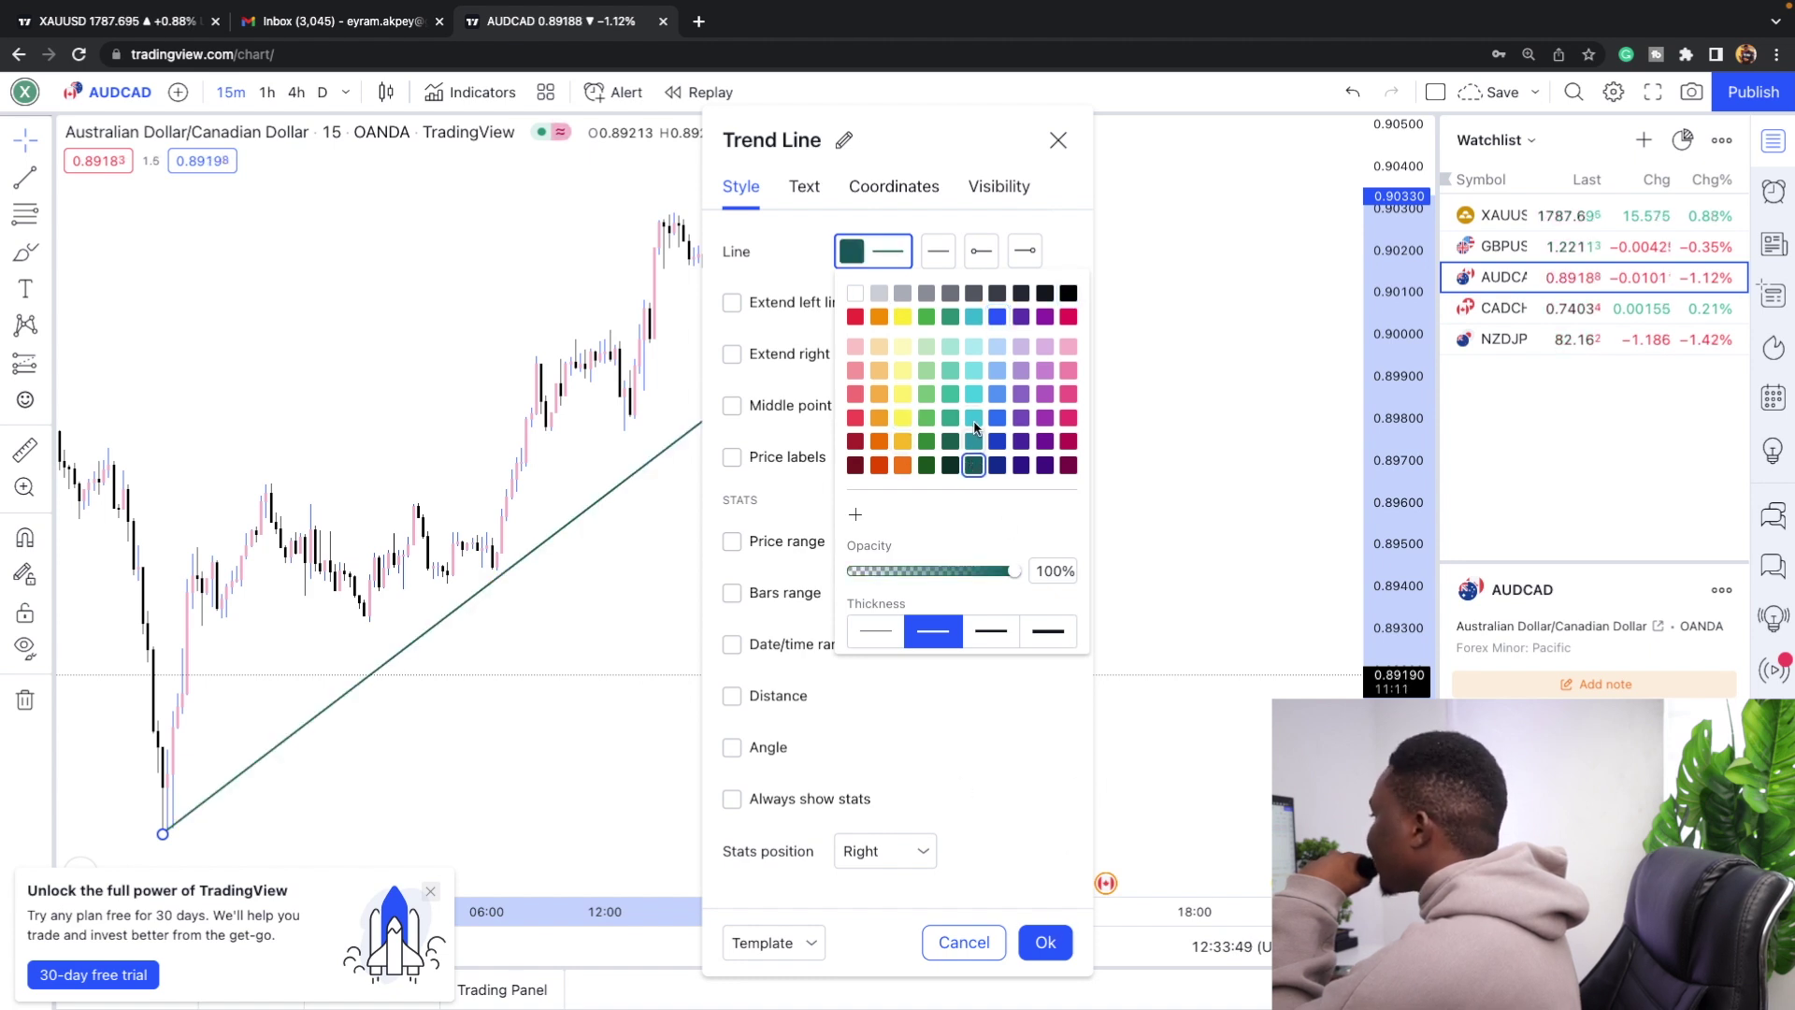
pyautogui.click(1045, 945)
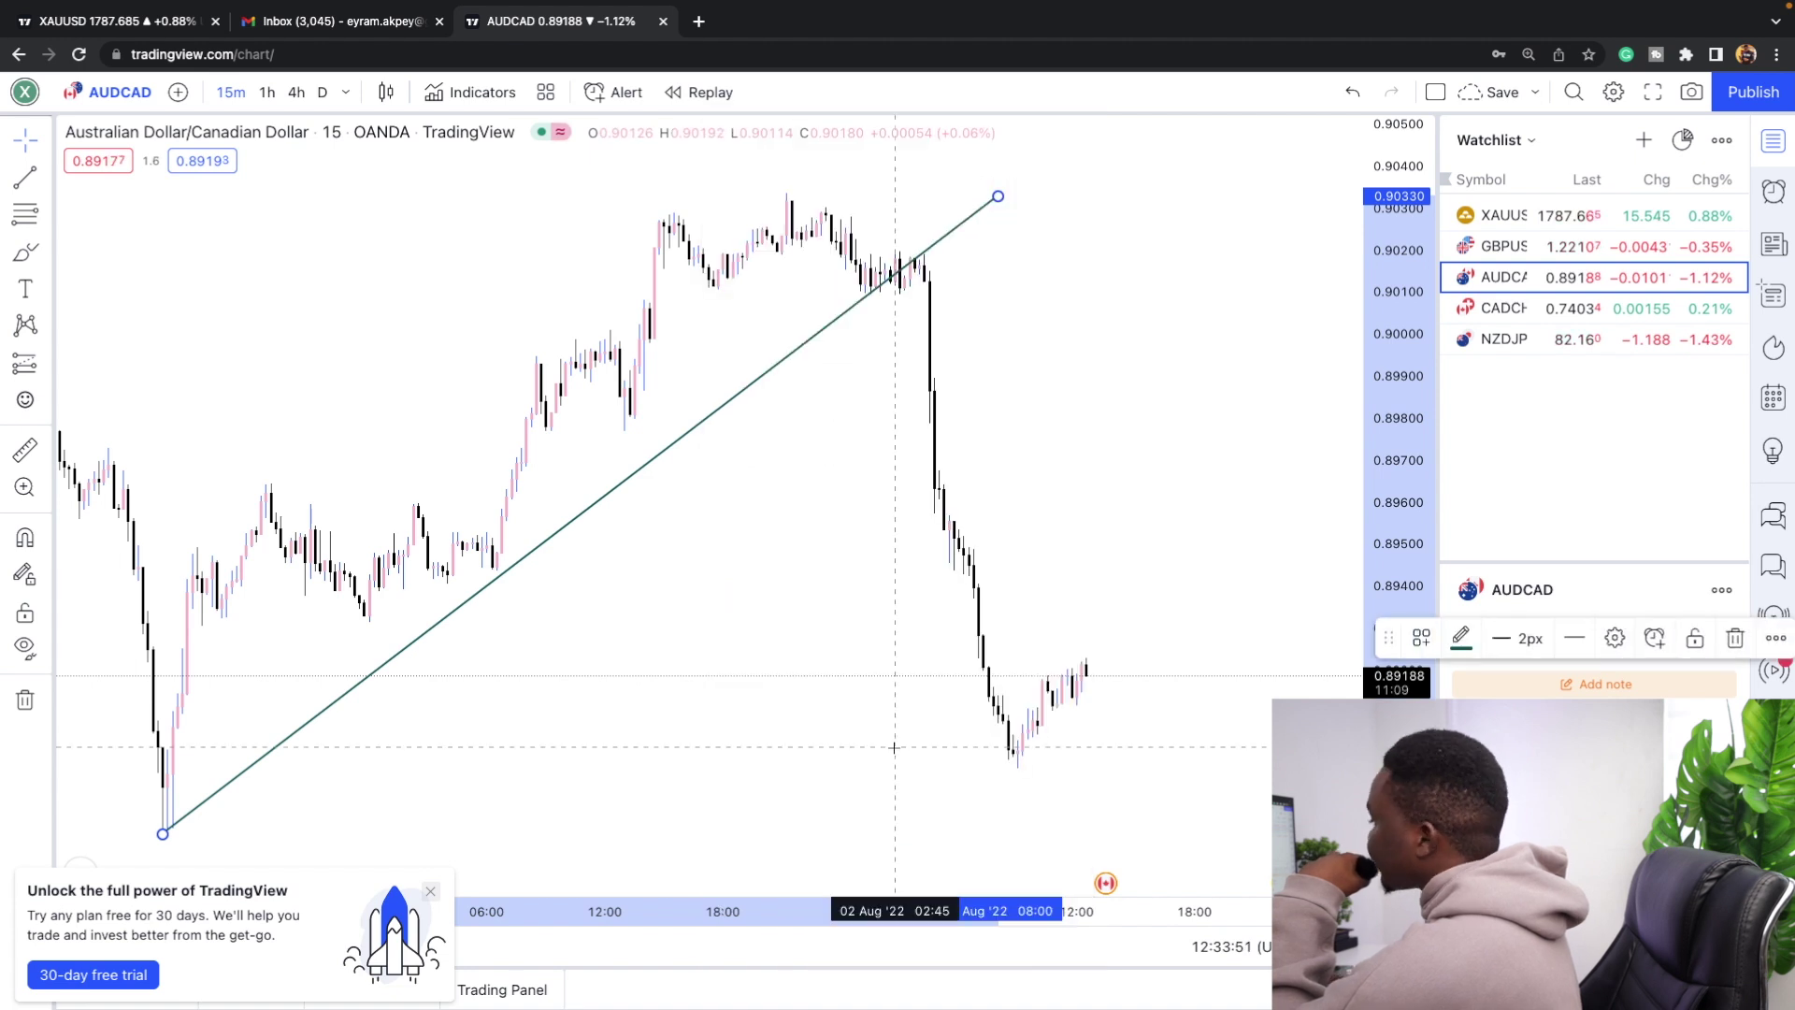
pyautogui.scroll(-3, 888, 654)
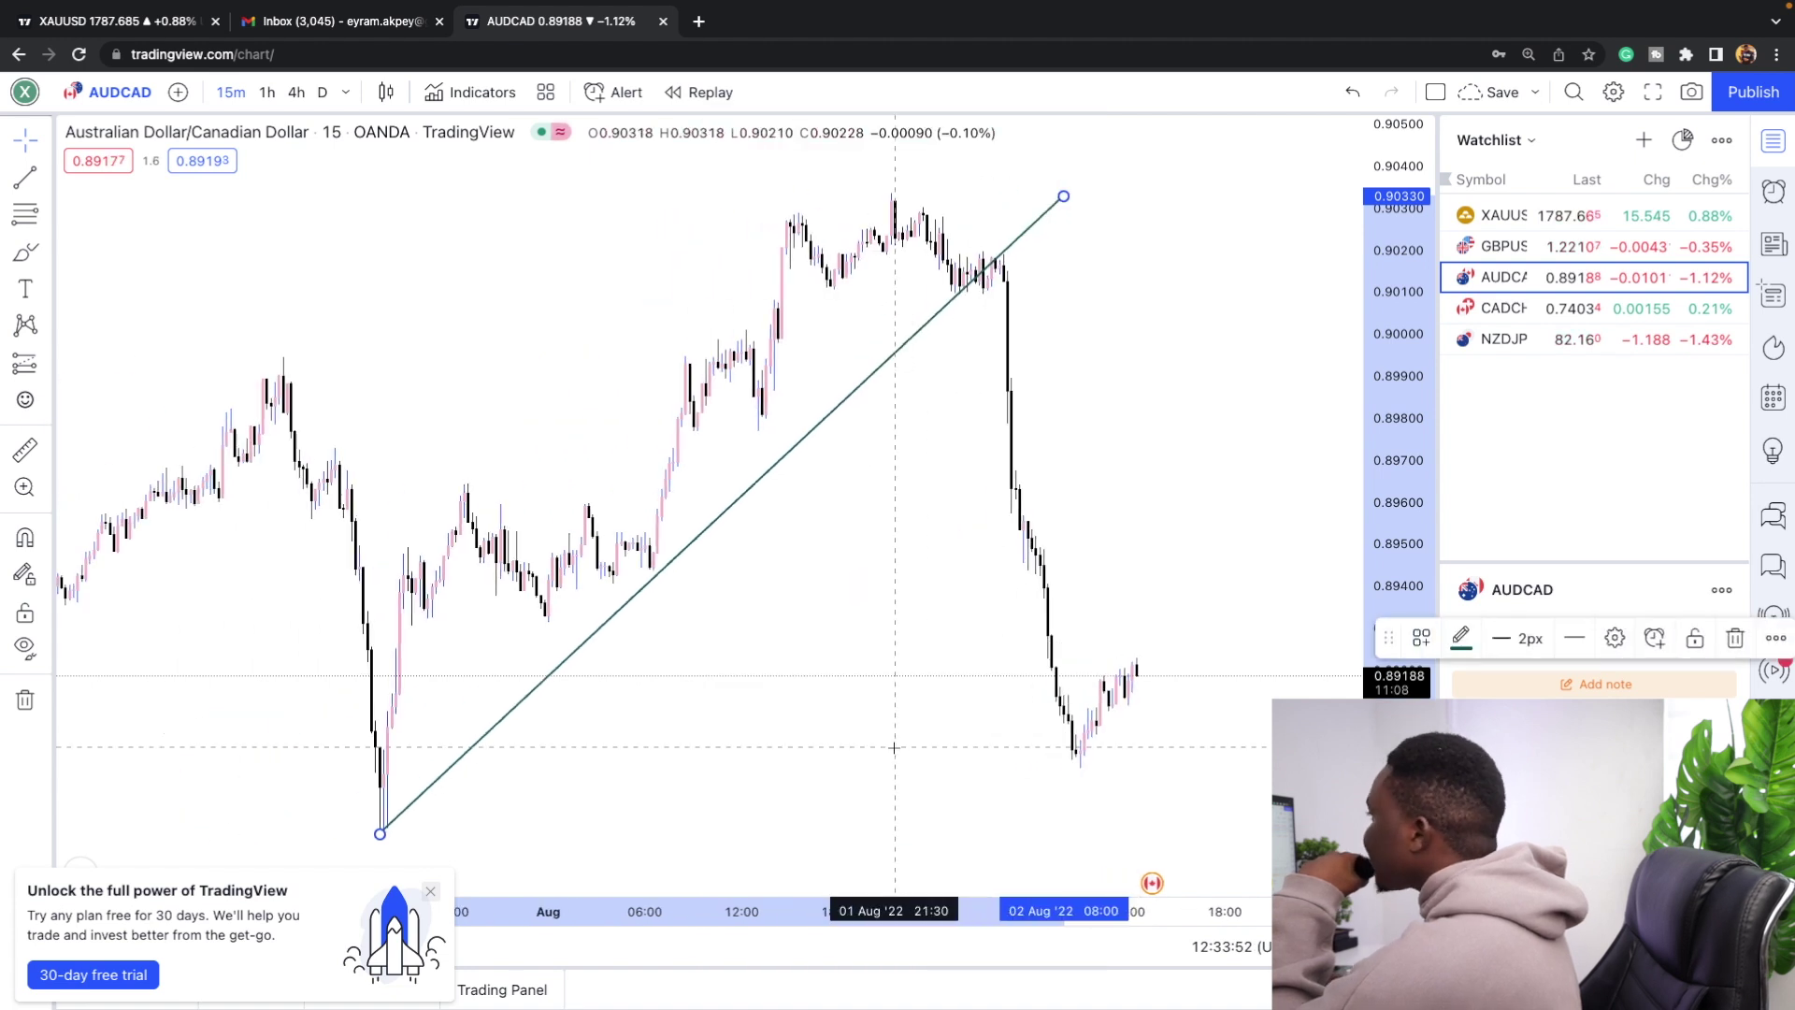
# Draw a ray starting at about 0.8980 extending to the right.
pyautogui.click(42, 177)
pyautogui.click(103, 221)
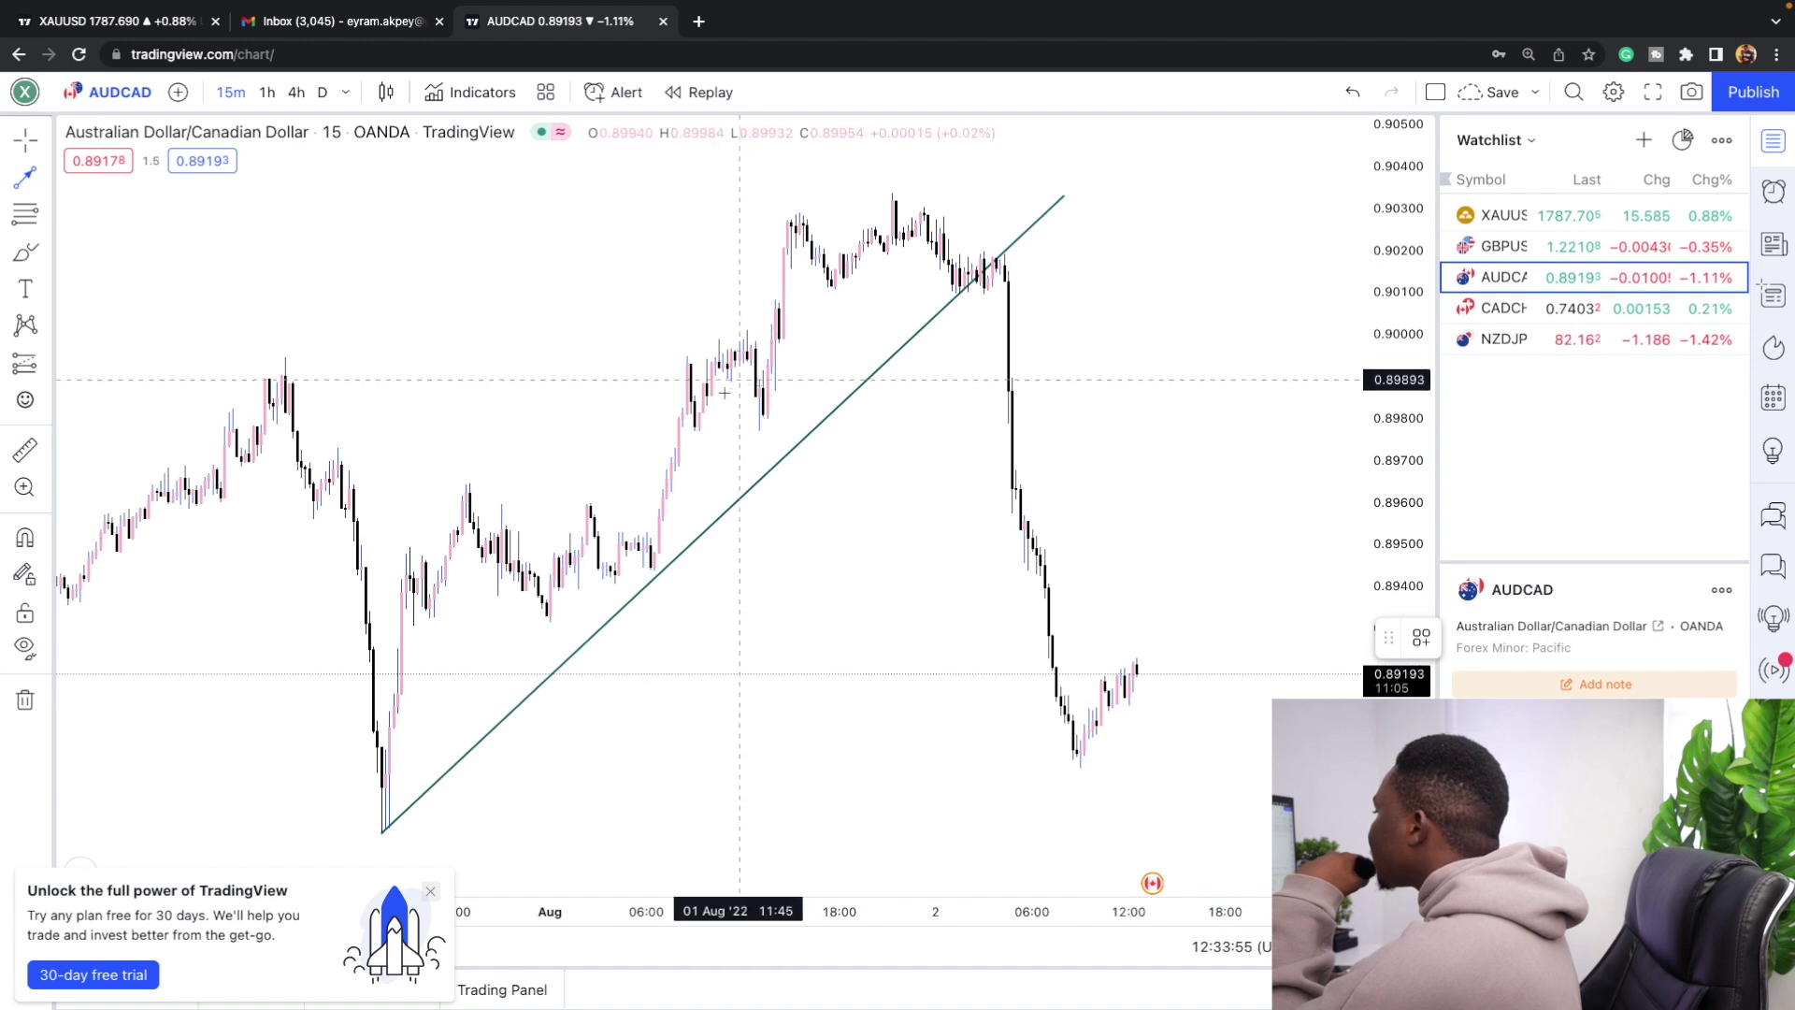
pyautogui.click(671, 413)
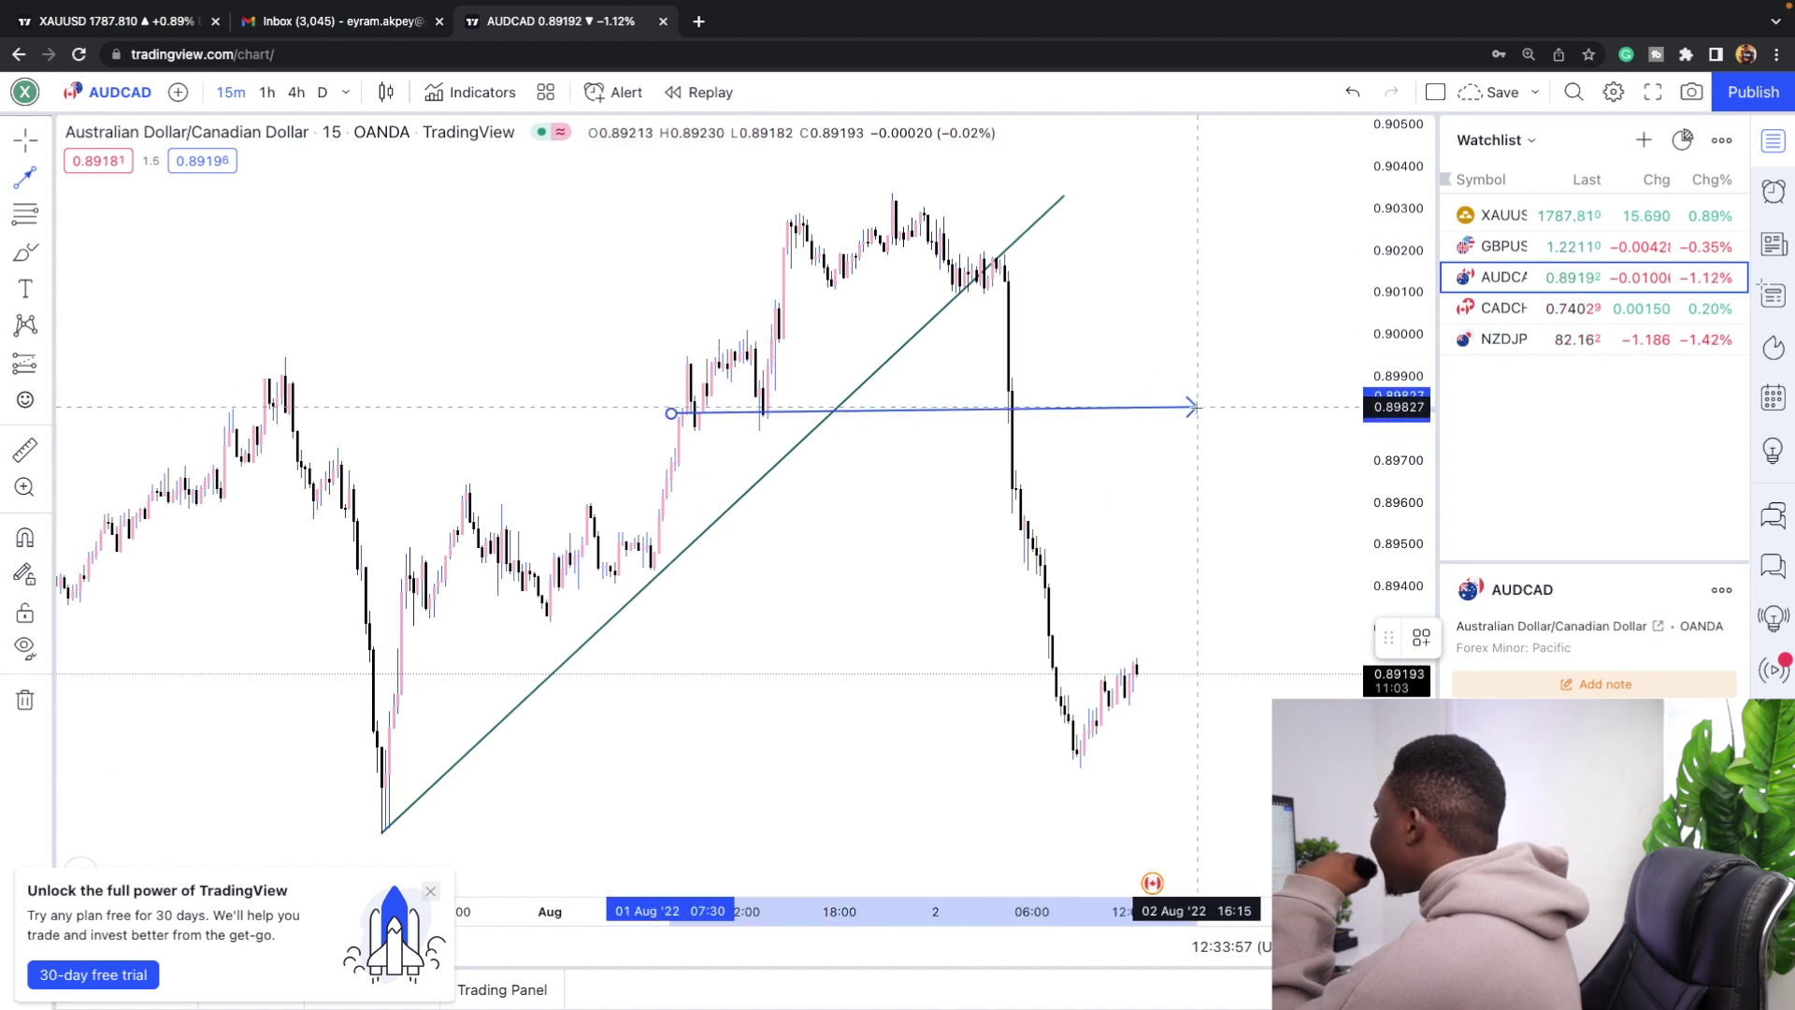
pyautogui.click(1202, 409)
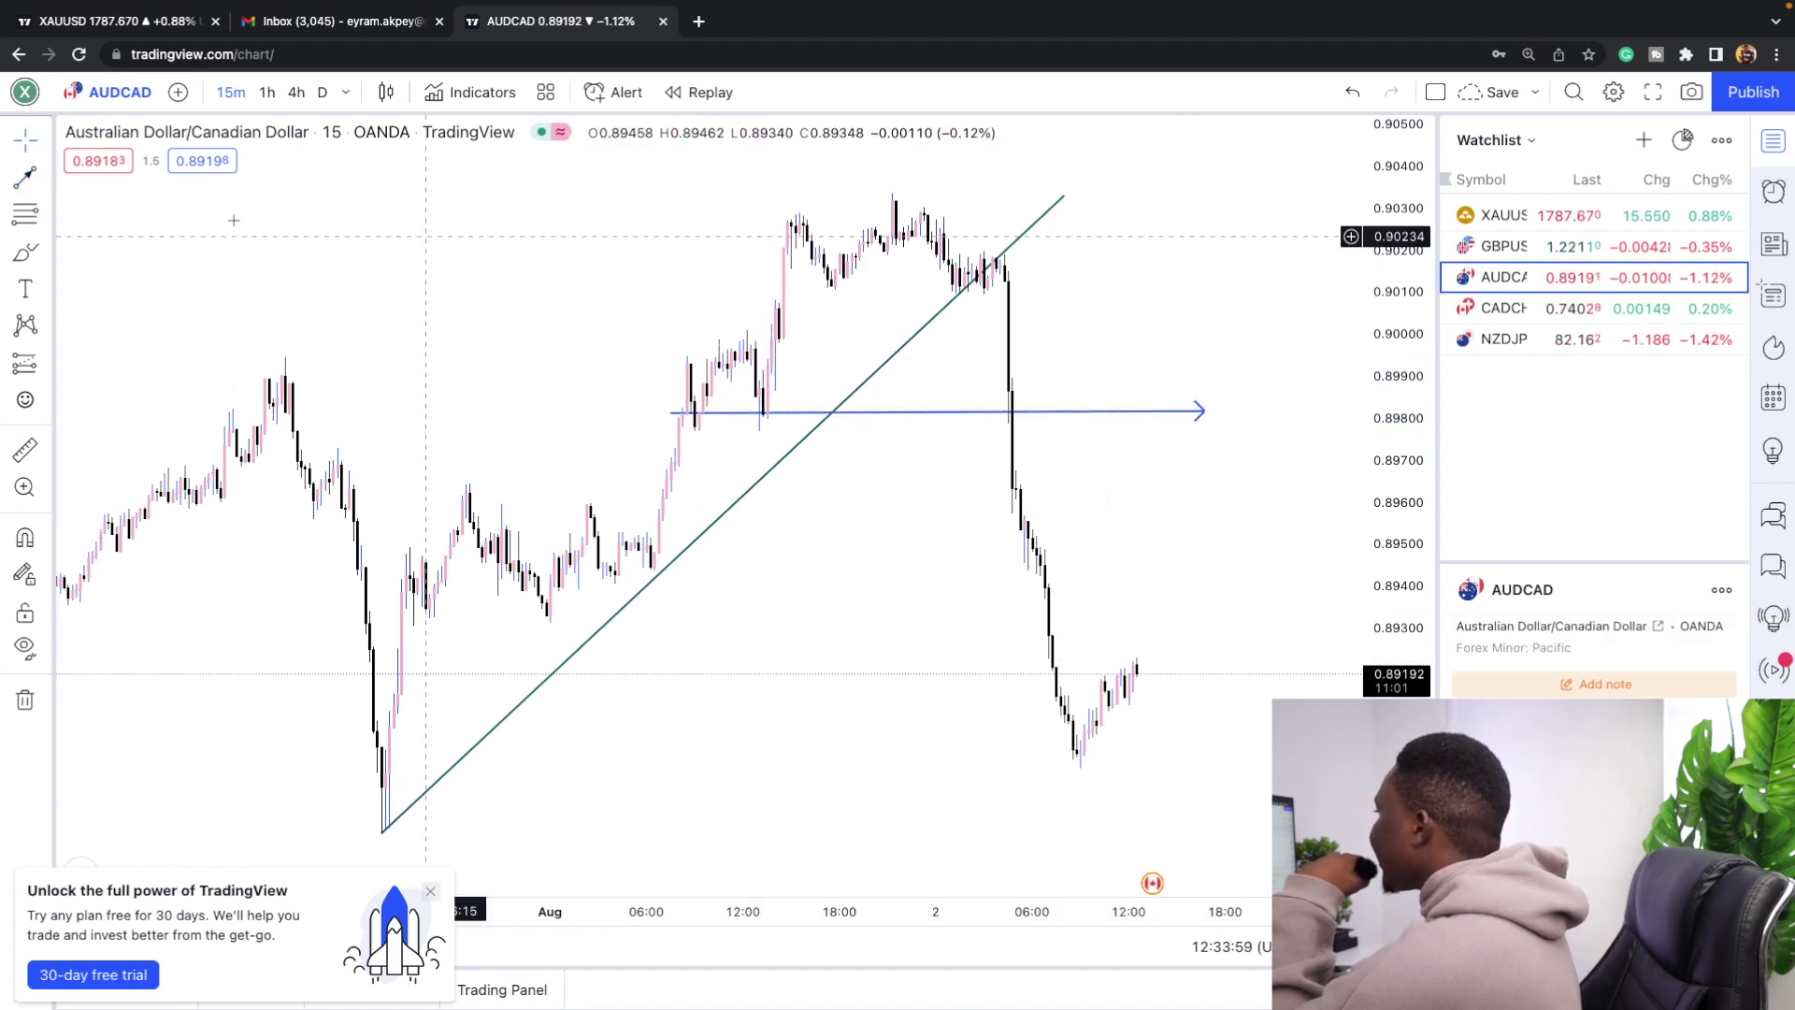
# Place a horizontal ray at about 0.8934.
pyautogui.click(42, 177)
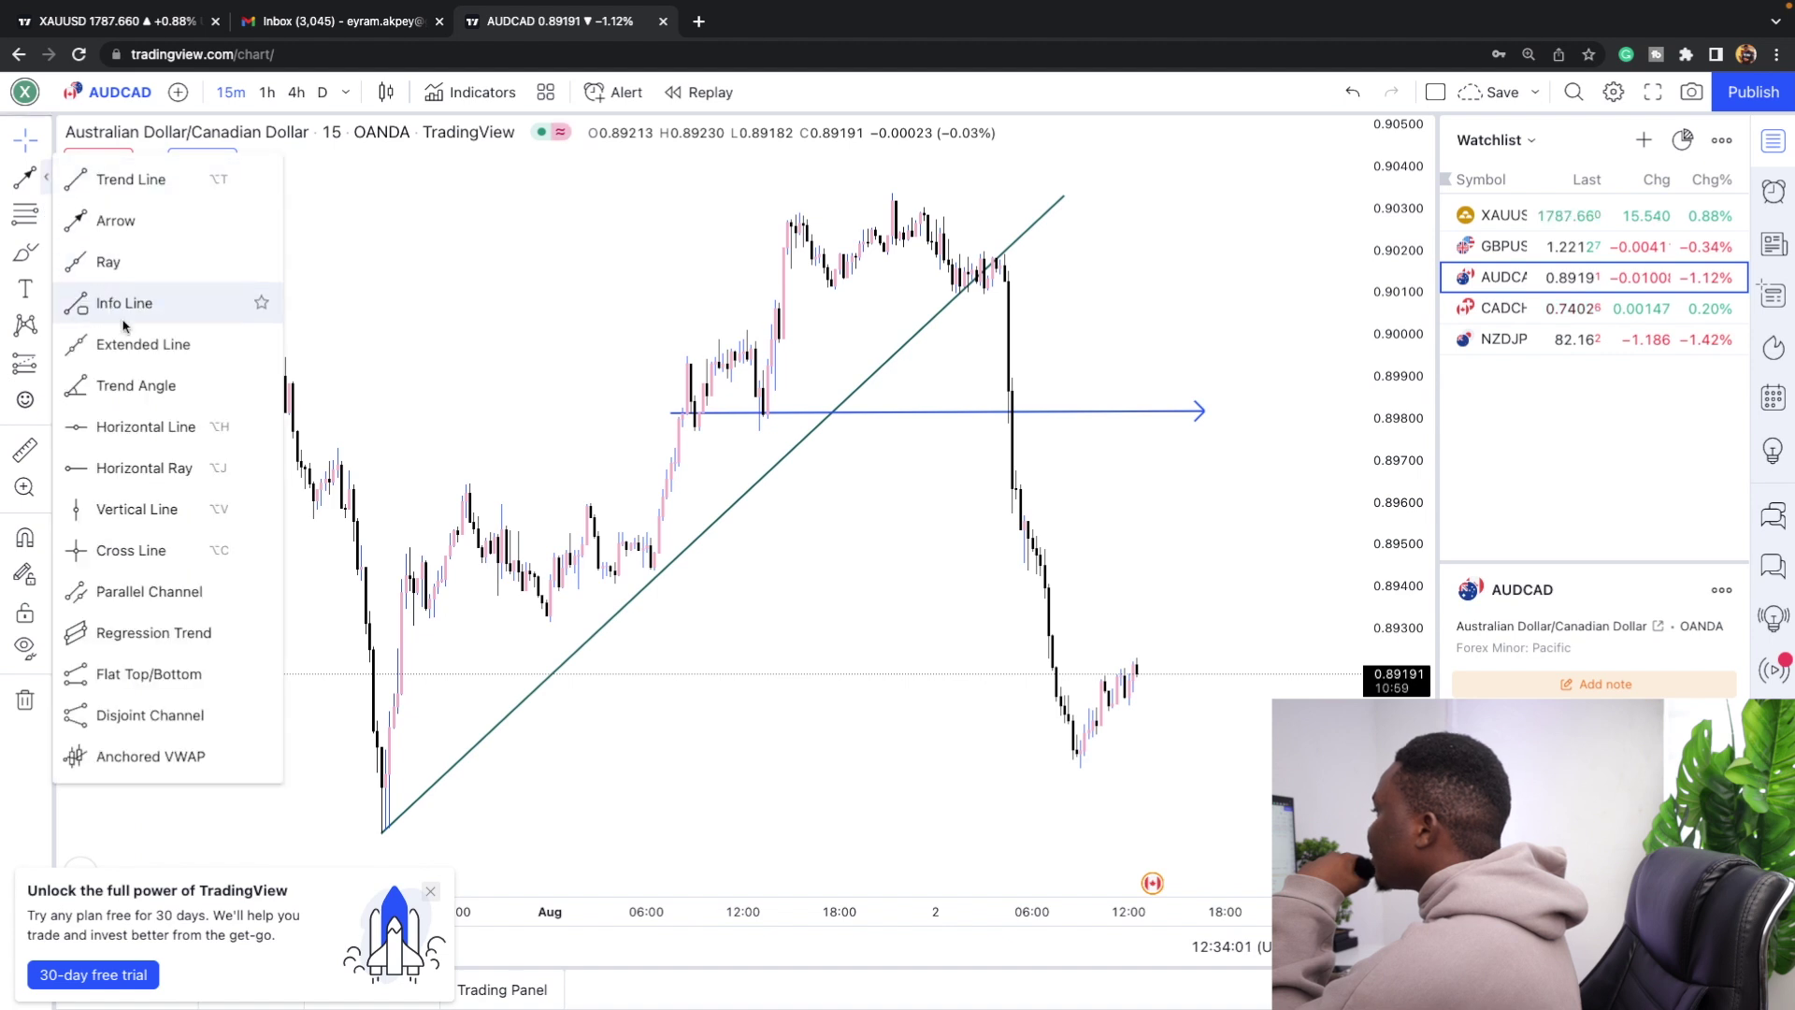
pyautogui.click(153, 467)
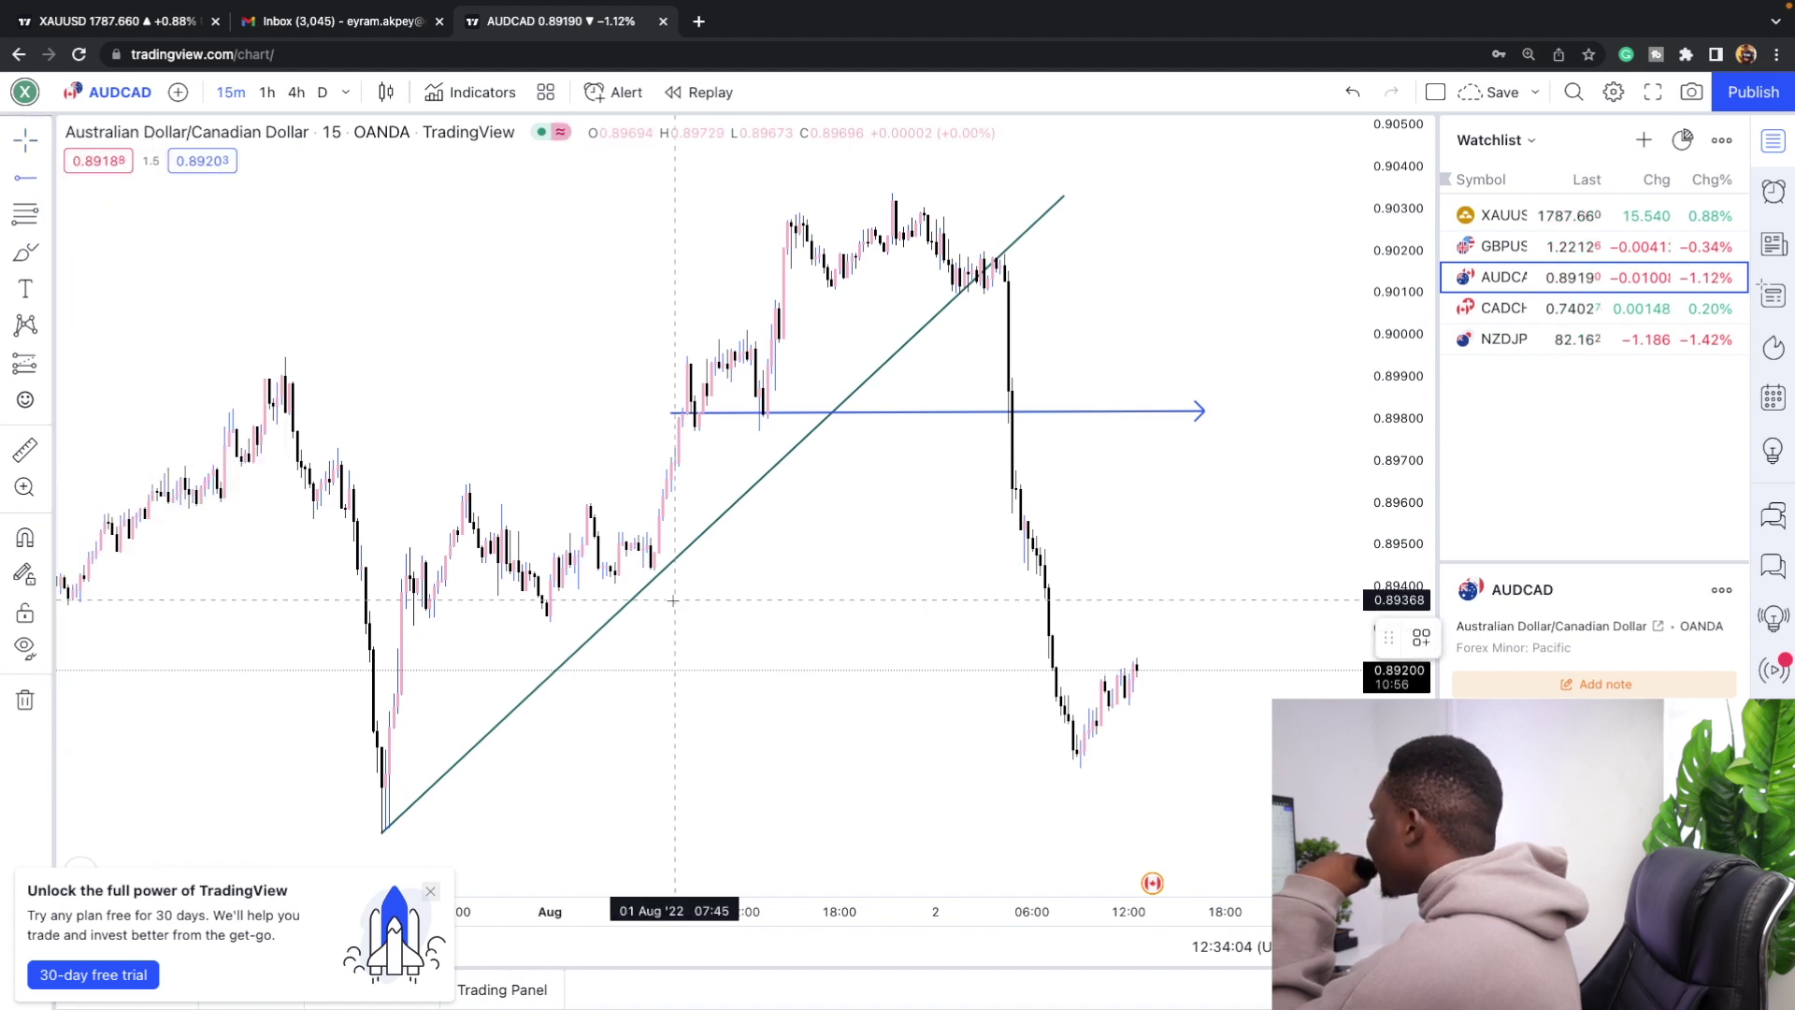
pyautogui.click(539, 613)
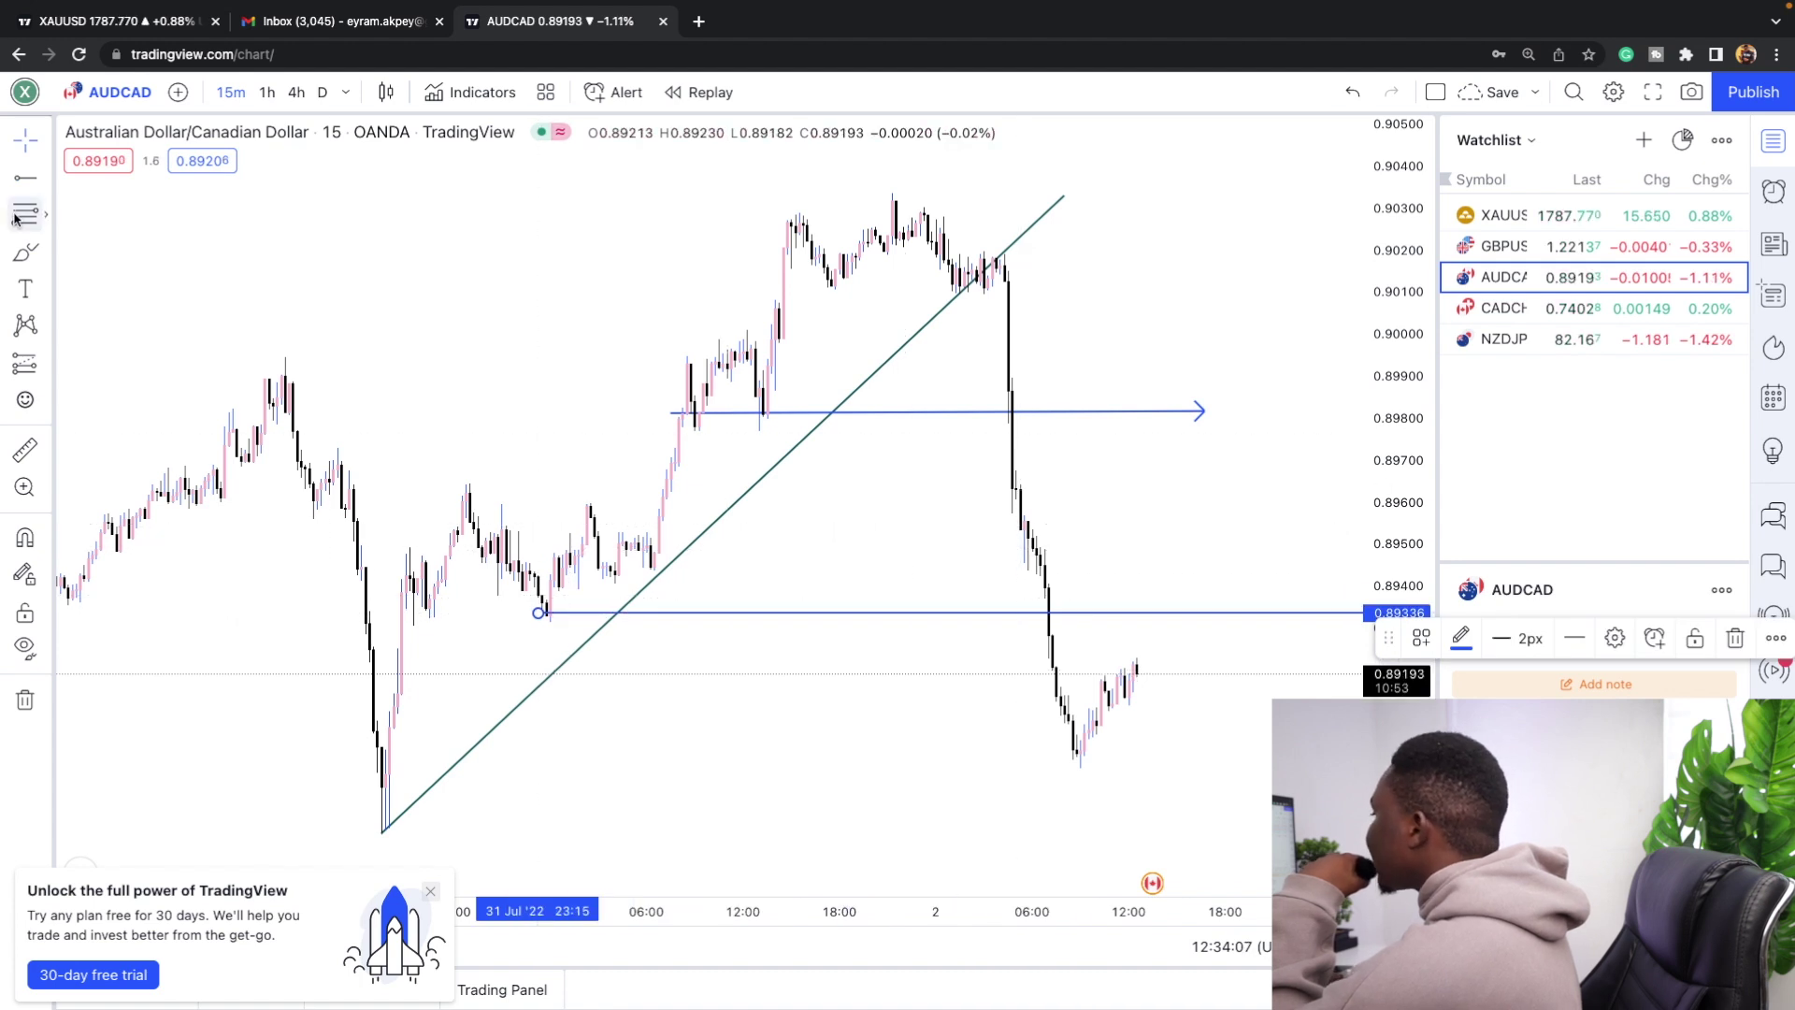
pyautogui.press('Escape')
pyautogui.click(44, 246)
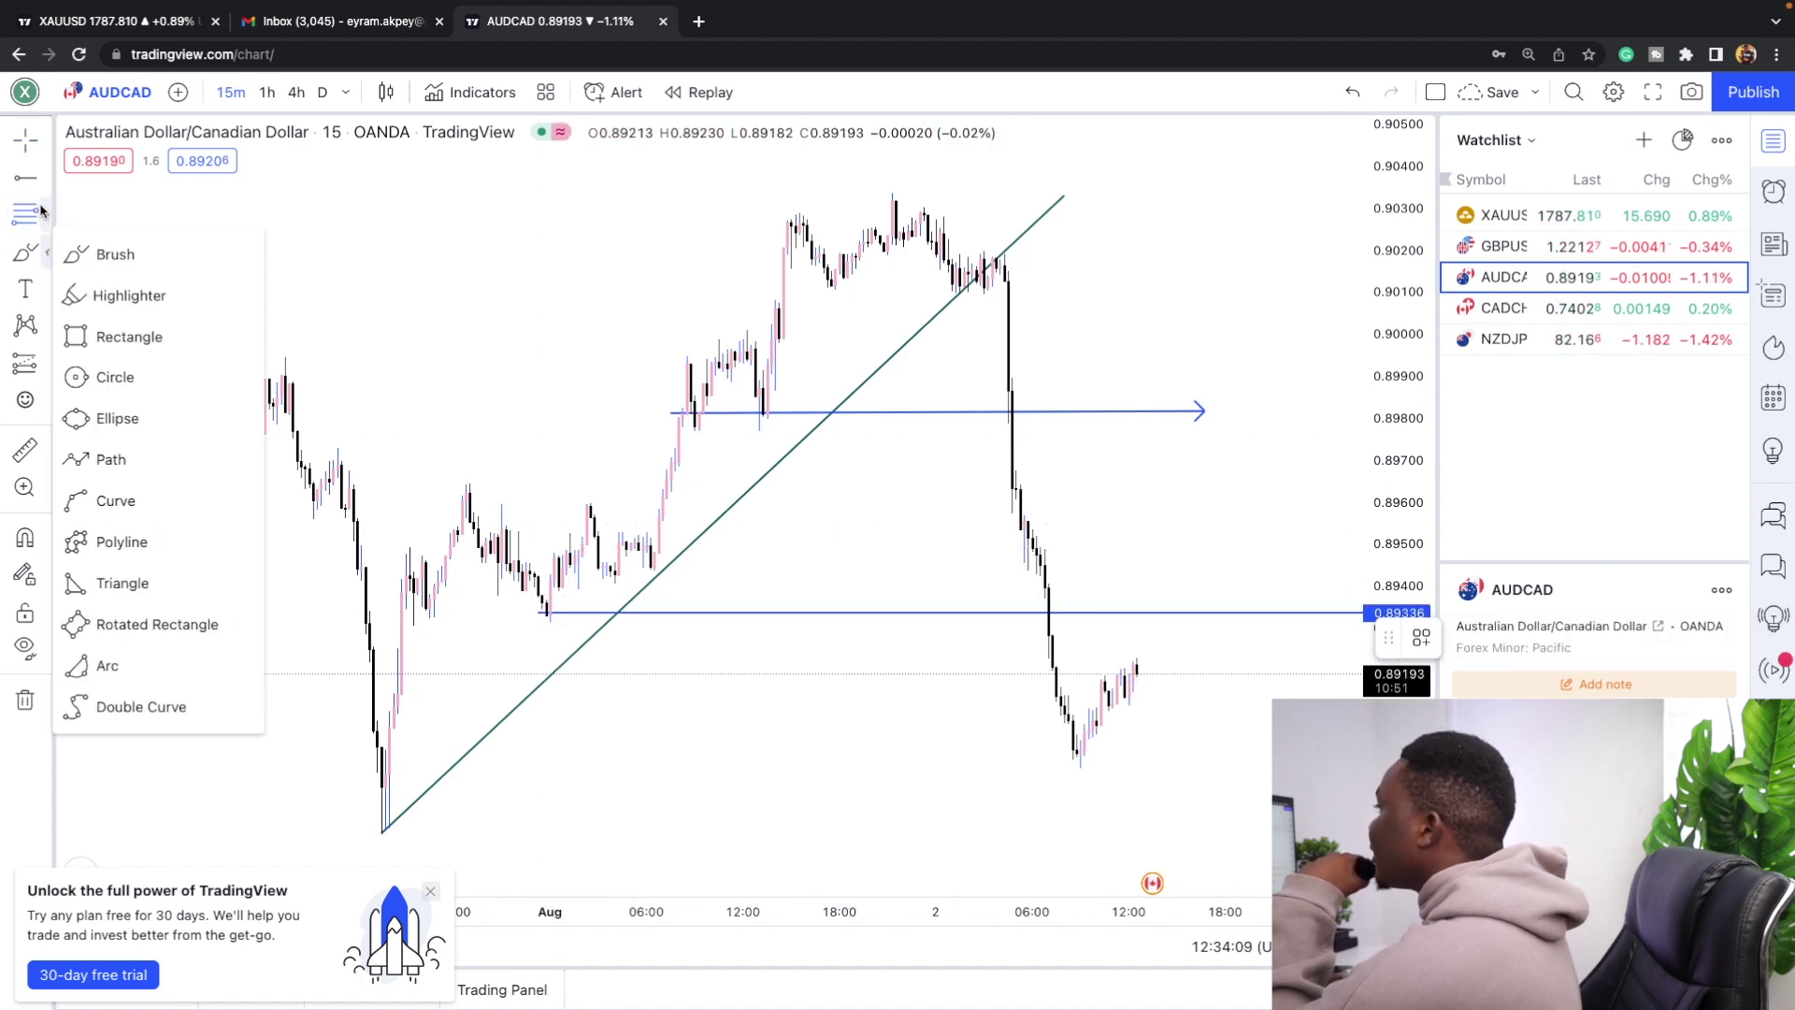
pyautogui.click(45, 214)
# Add a full horizontal line at 0.90136, then switch the chart to daily.
pyautogui.click(45, 177)
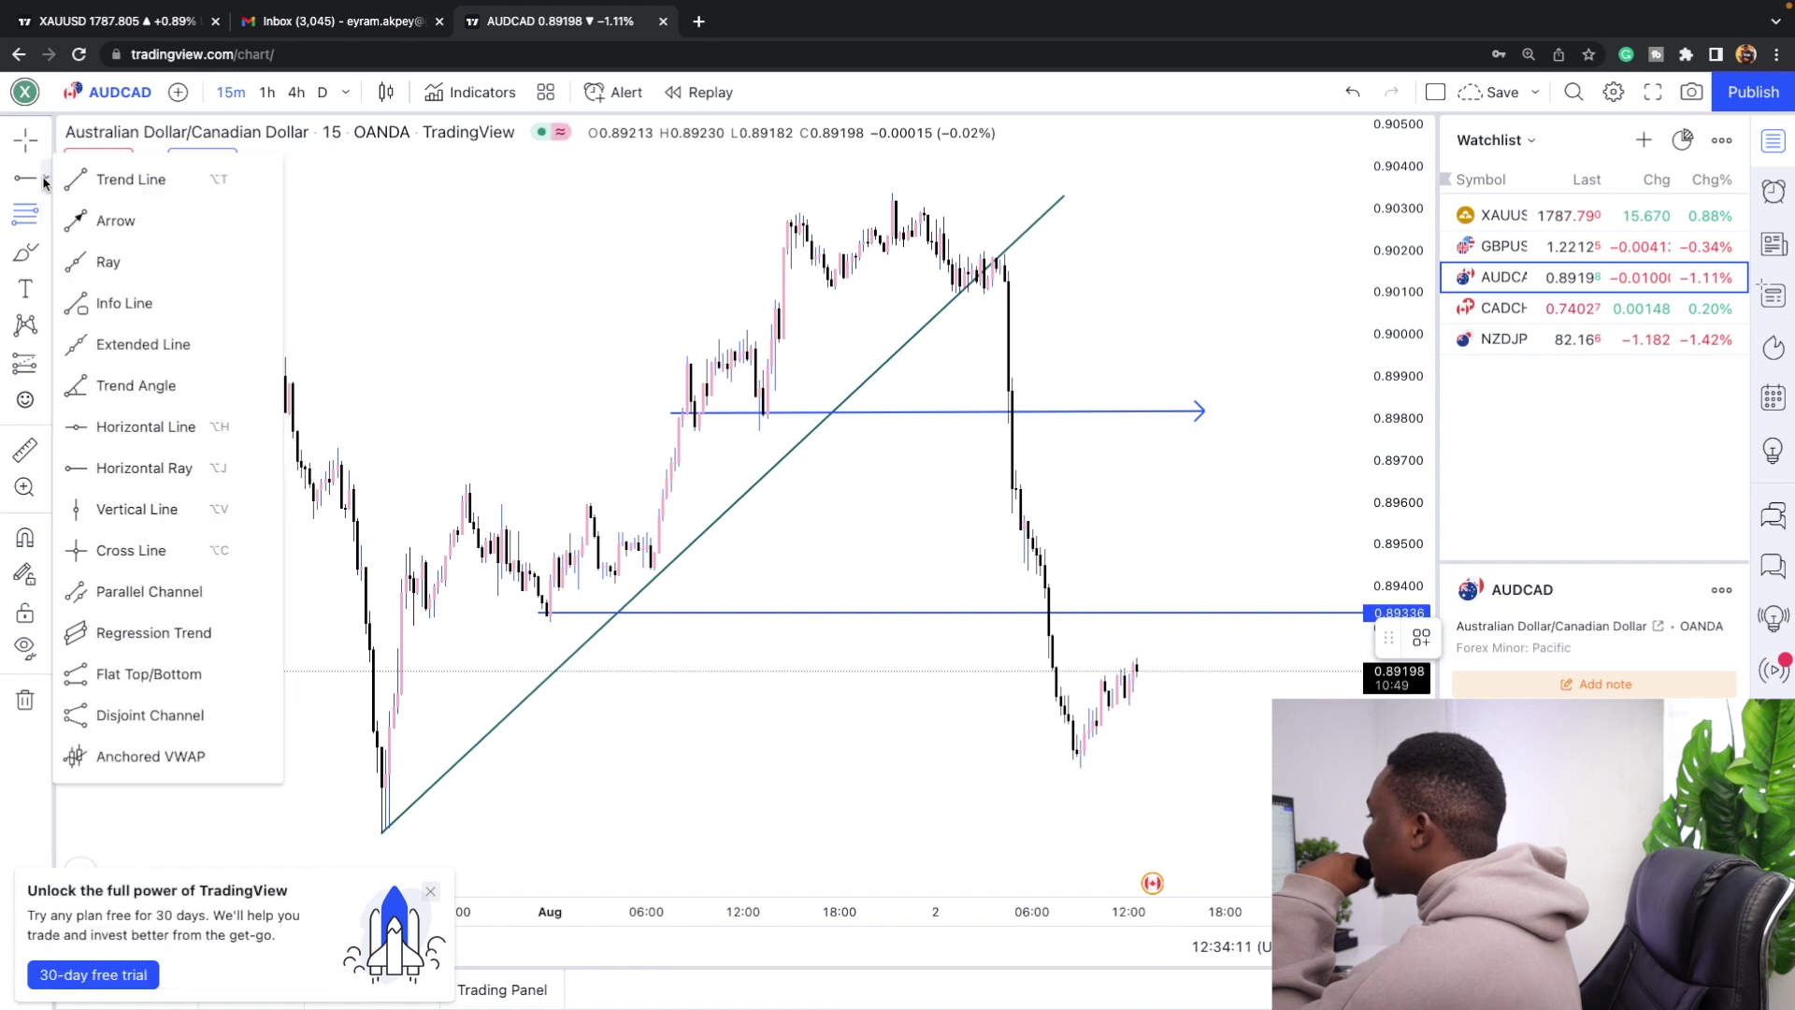
pyautogui.click(132, 430)
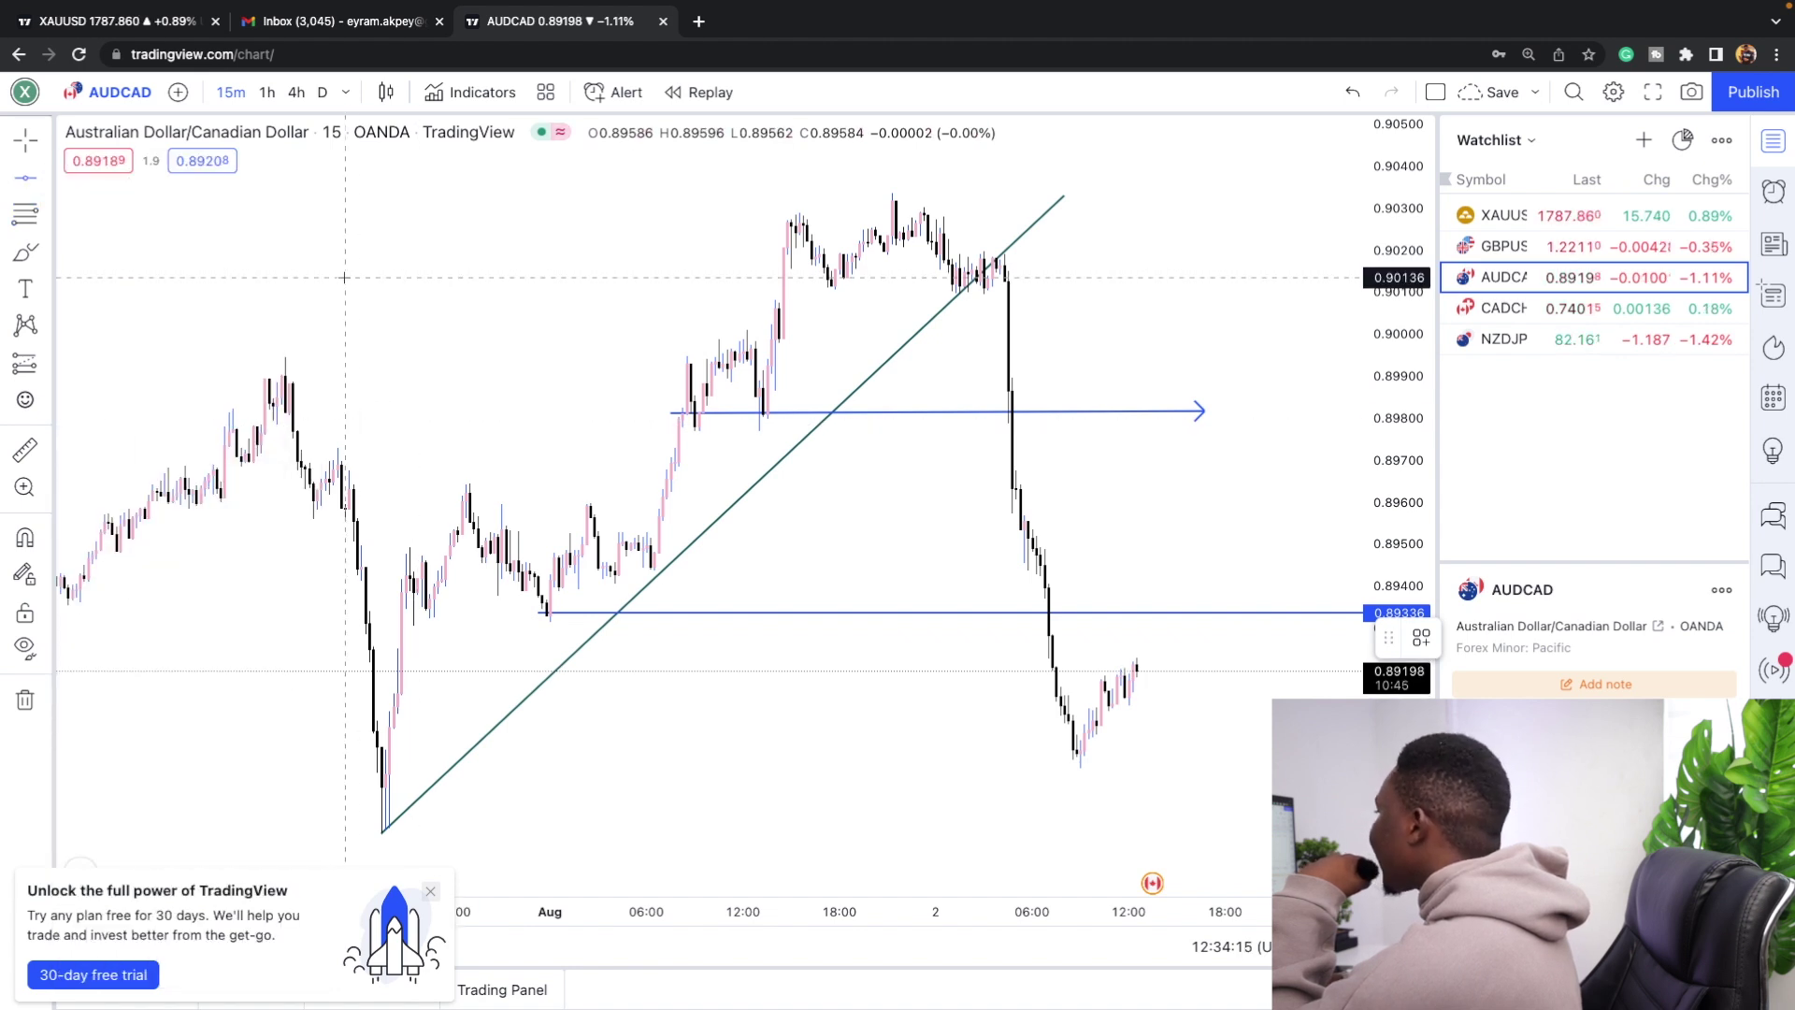
pyautogui.click(709, 277)
pyautogui.hscroll(-10, 485, 266)
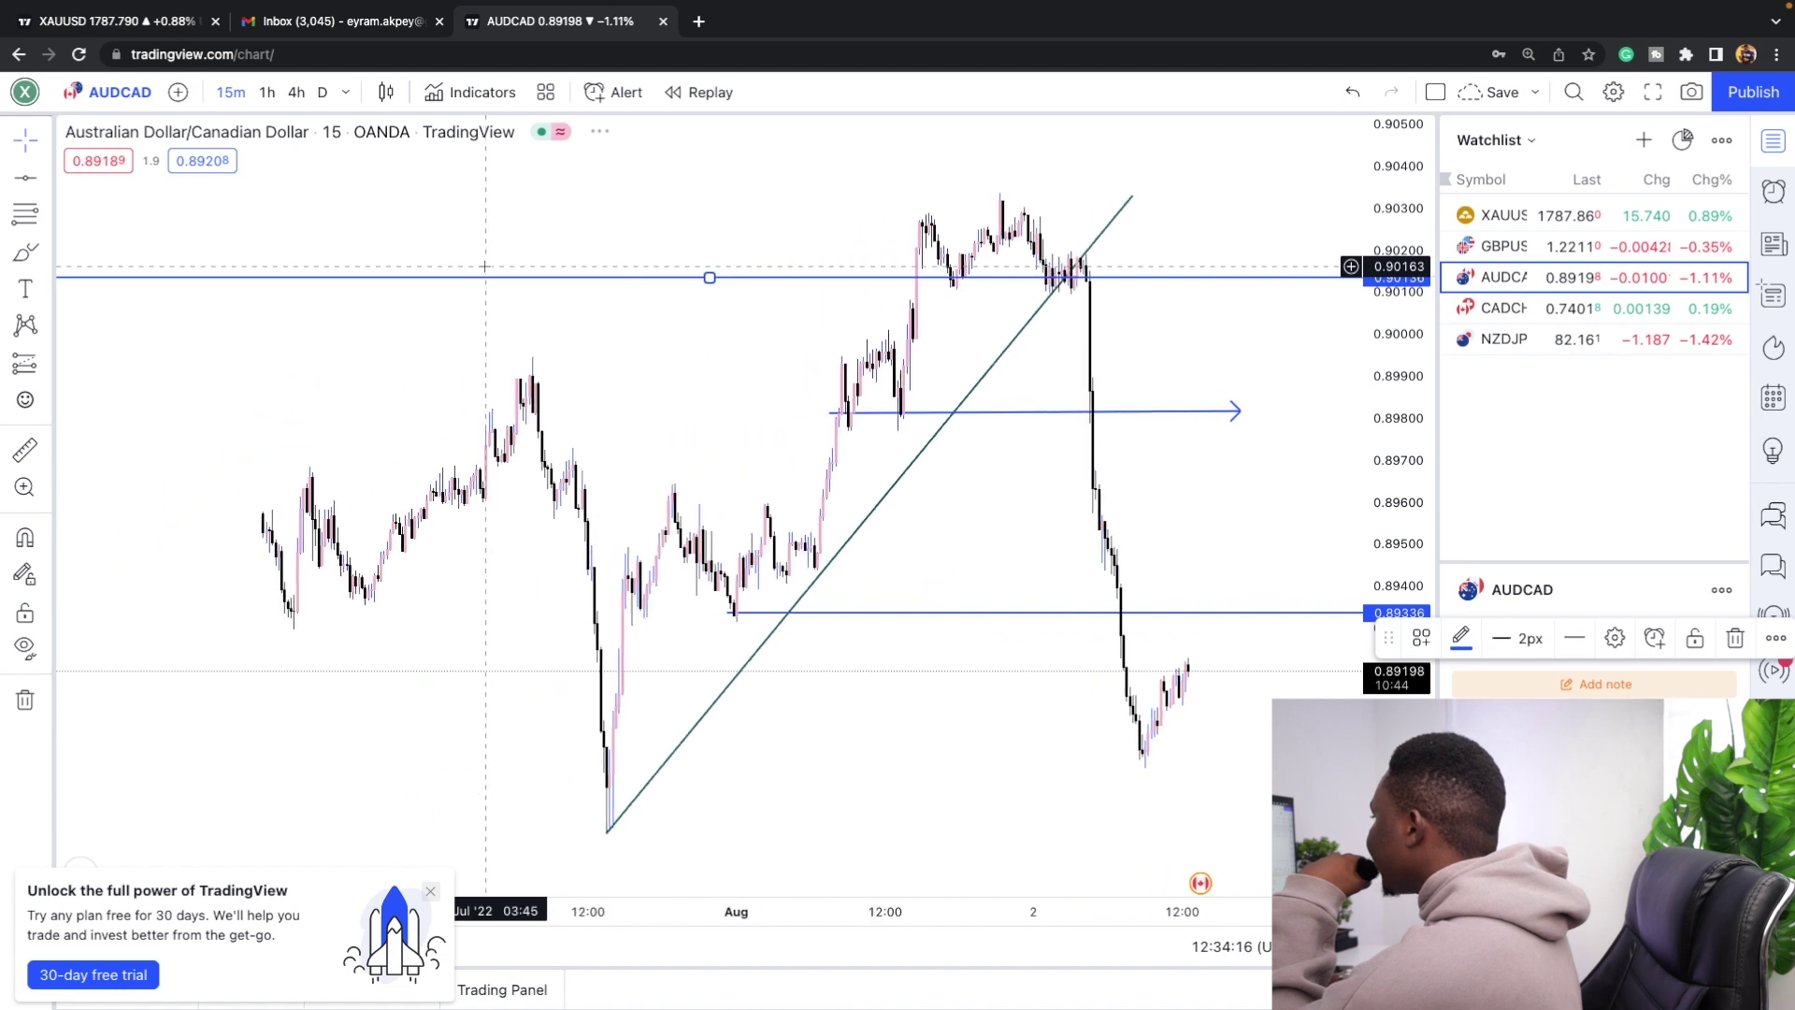
pyautogui.click(25, 699)
pyautogui.click(323, 91)
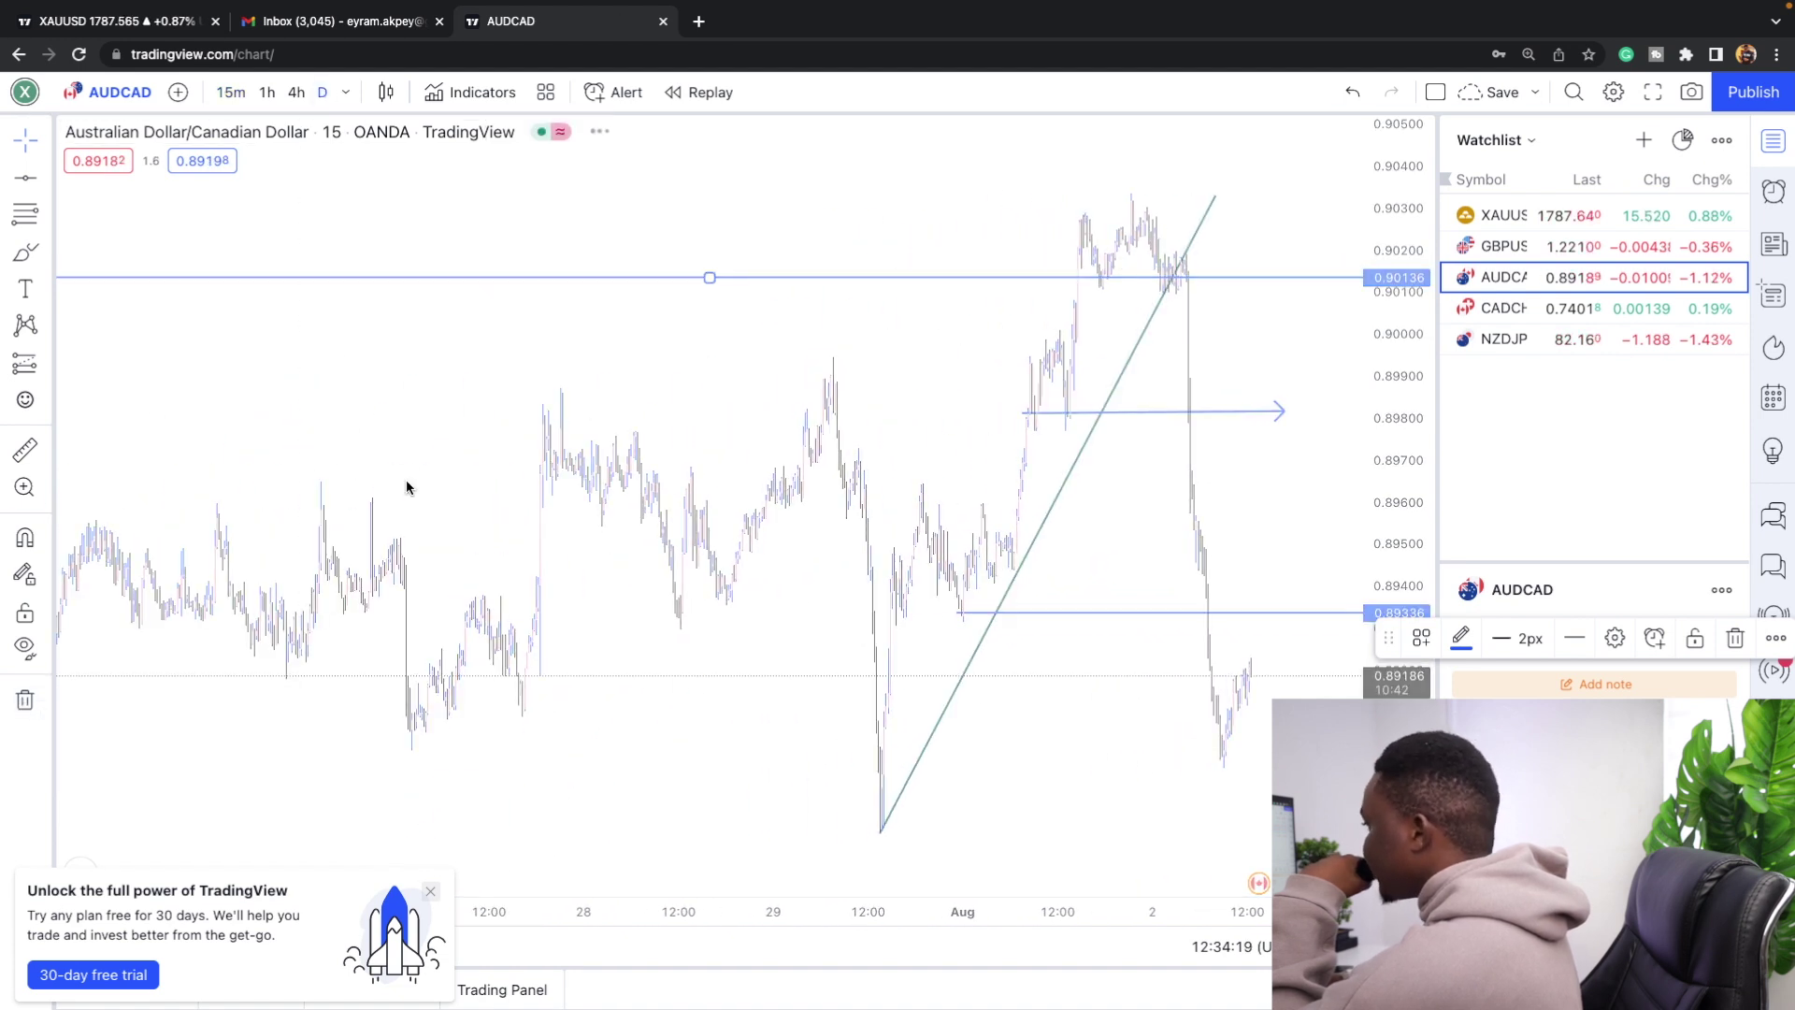
# Remove all four existing drawings from the chart.
pyautogui.click(25, 699)
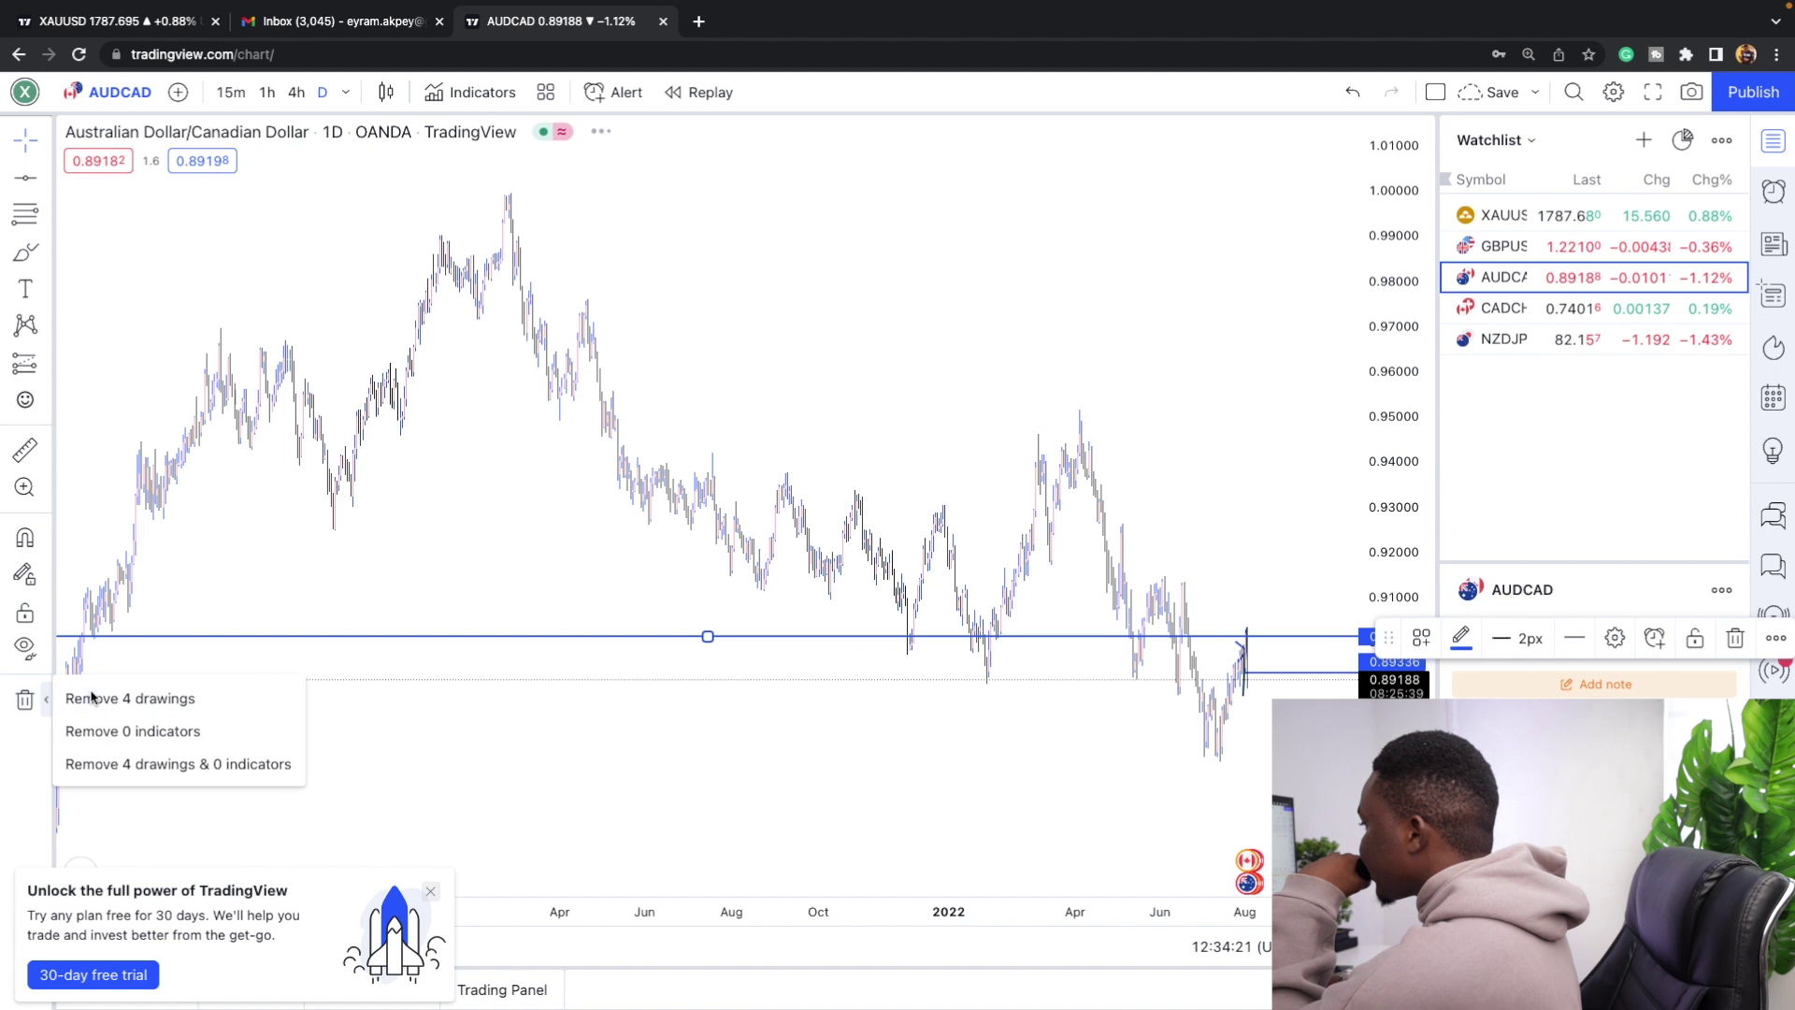
pyautogui.click(79, 691)
pyautogui.scroll(-3, 393, 348)
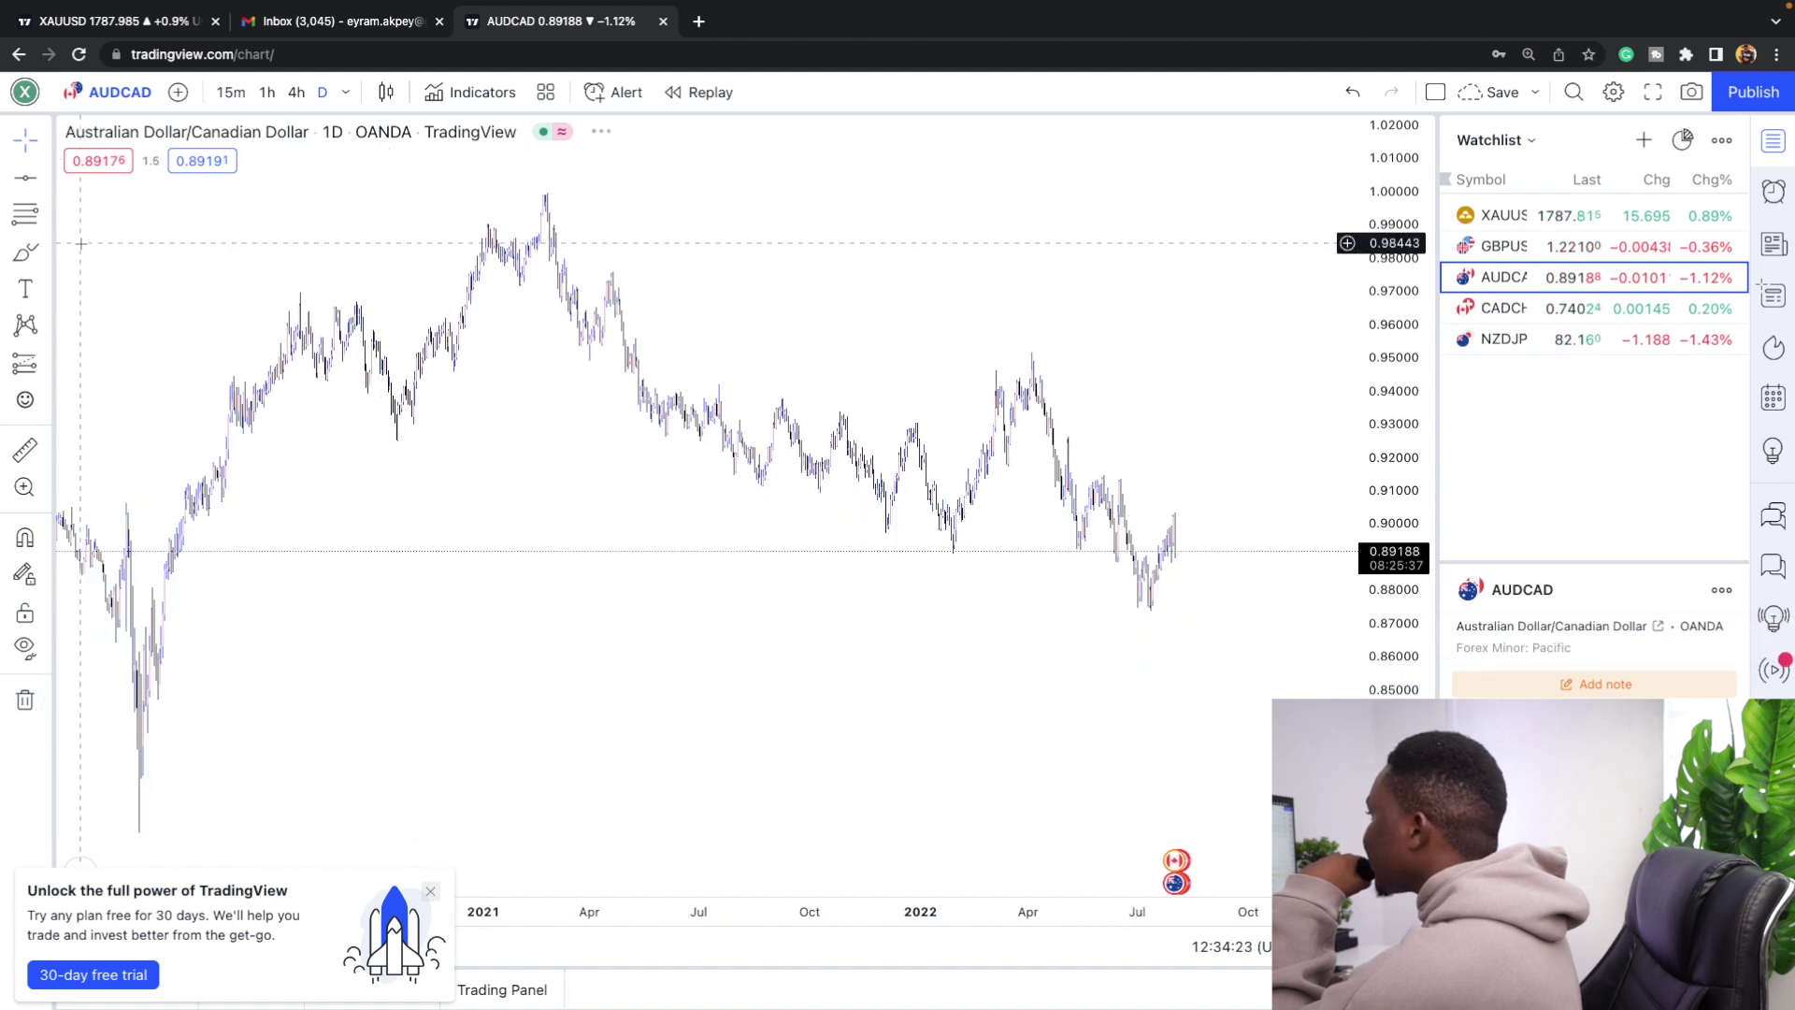
# Place a horizontal line at about 0.9472 on the daily chart.
pyautogui.click(456, 367)
pyautogui.scroll(2, 777, 292)
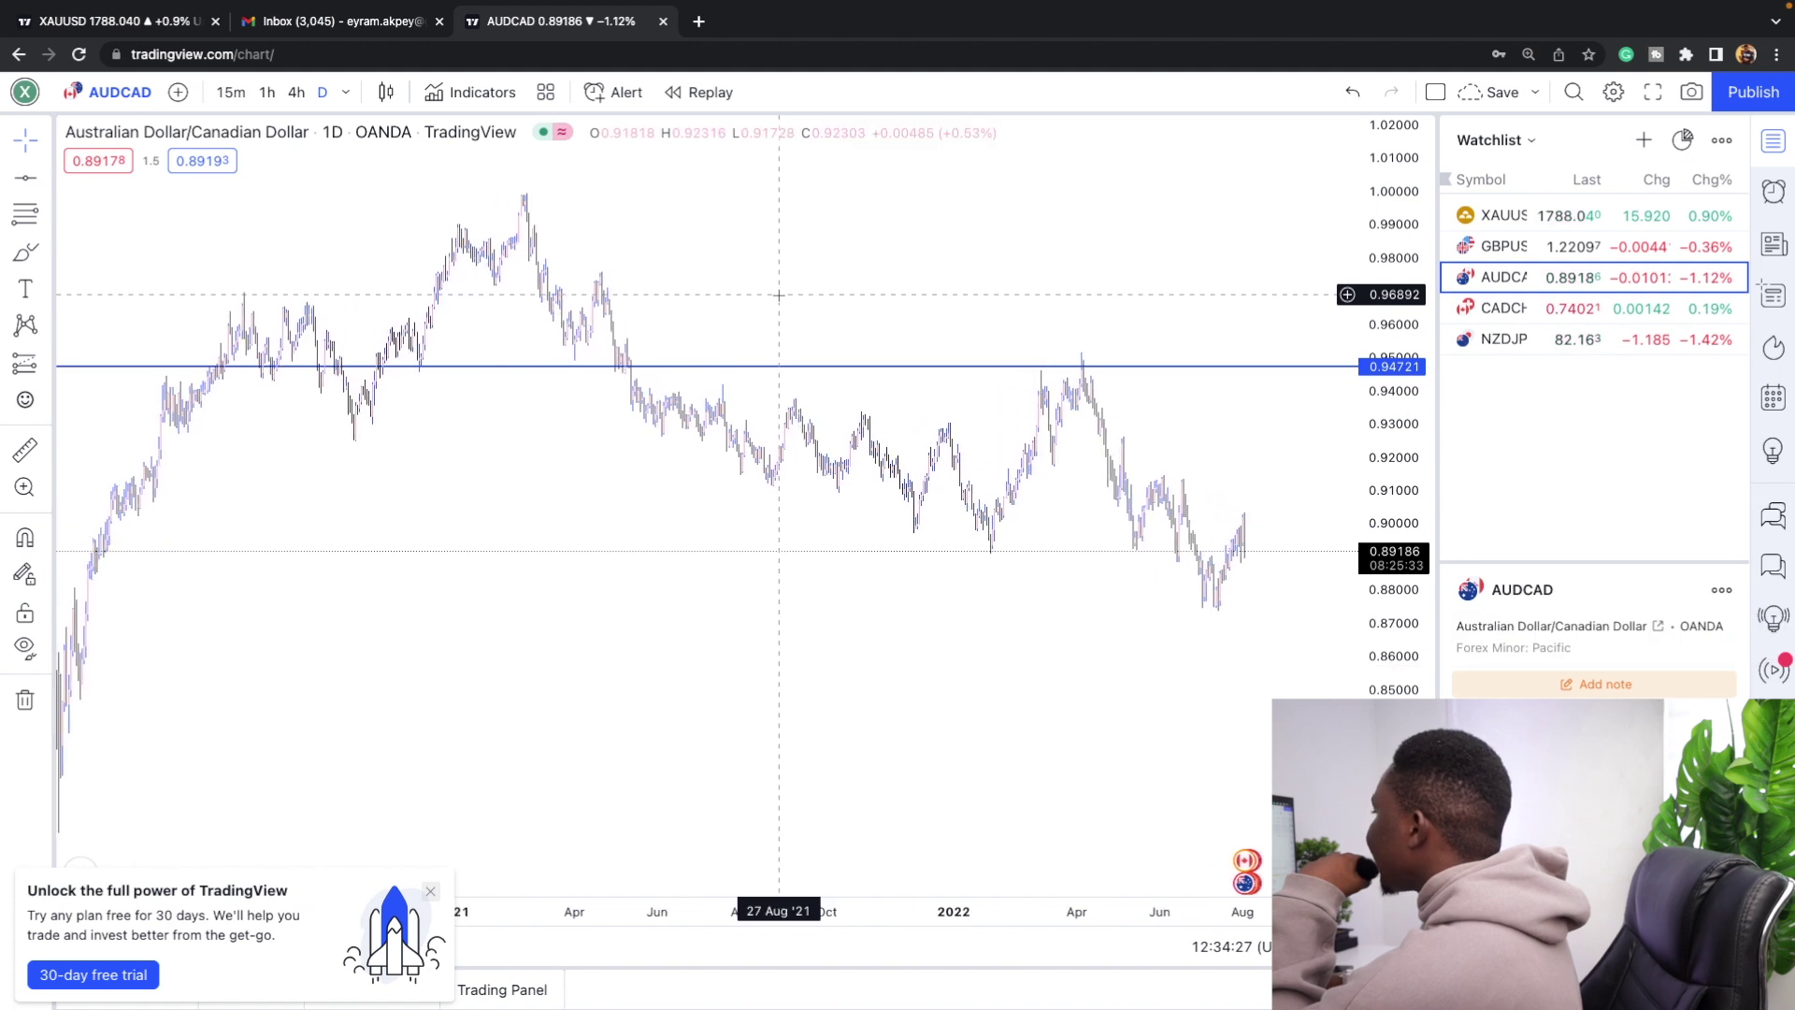
pyautogui.scroll(5, 1015, 348)
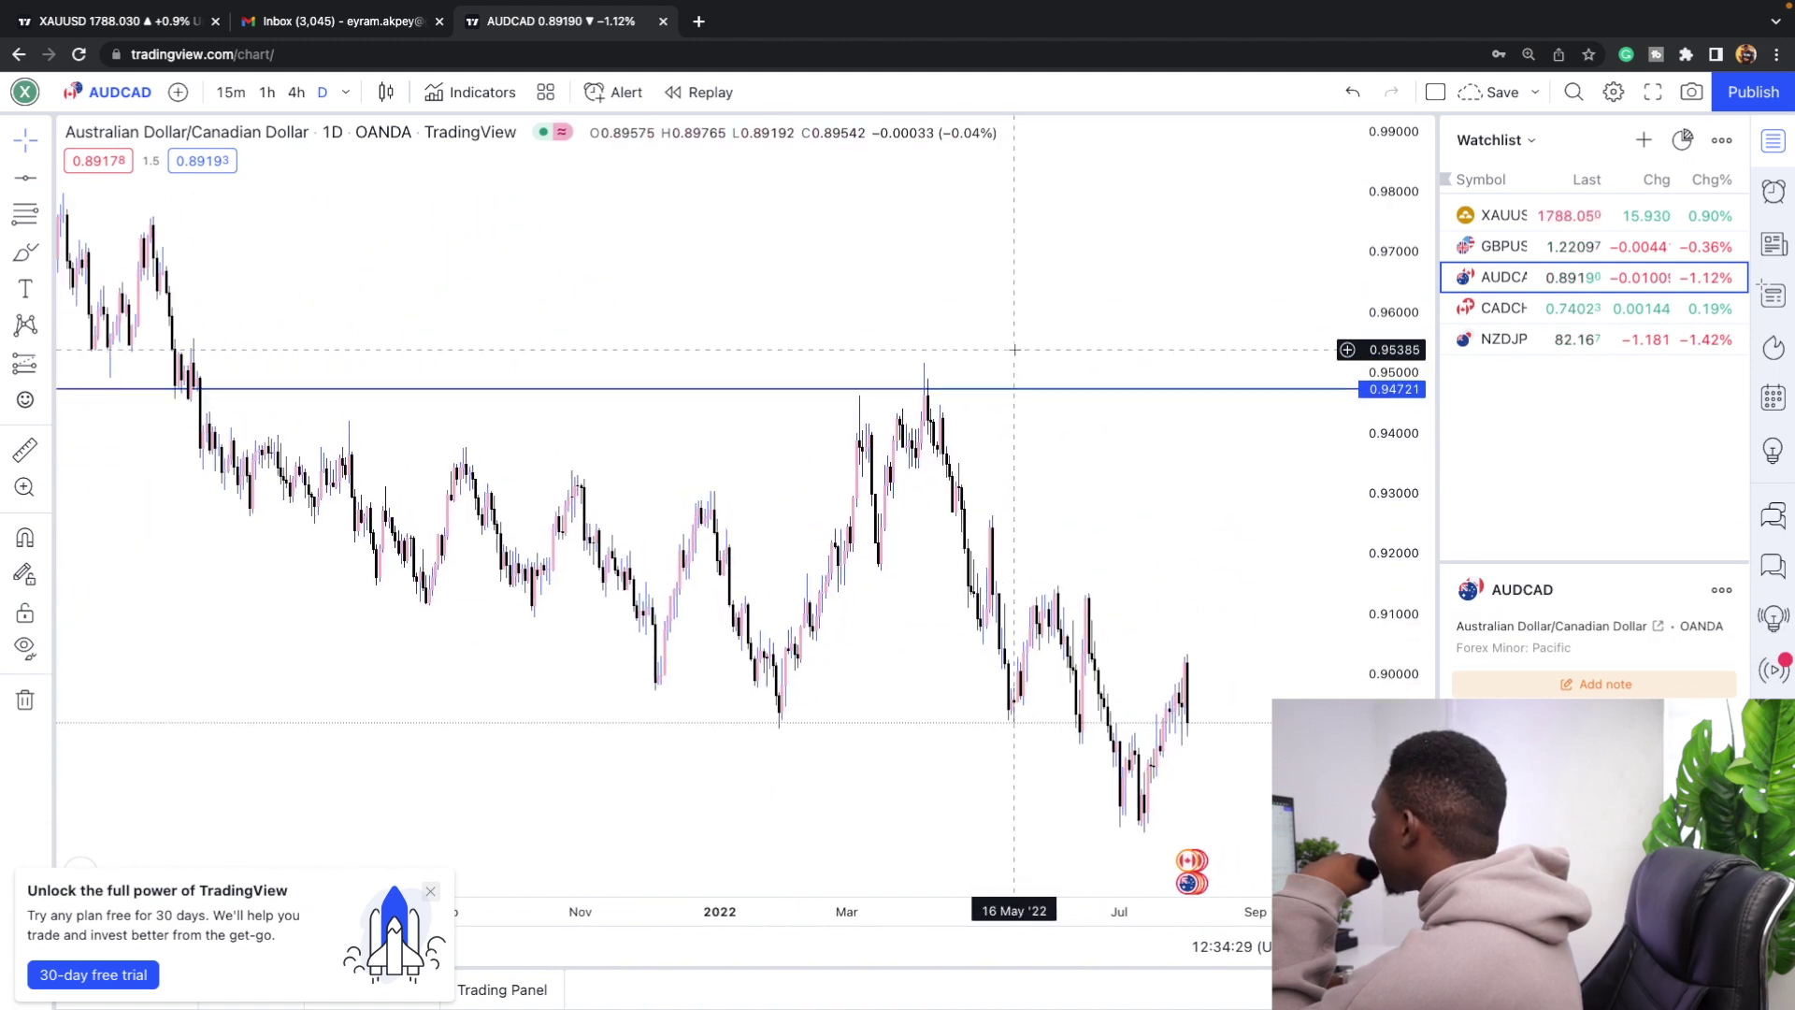
pyautogui.scroll(1, 863, 468)
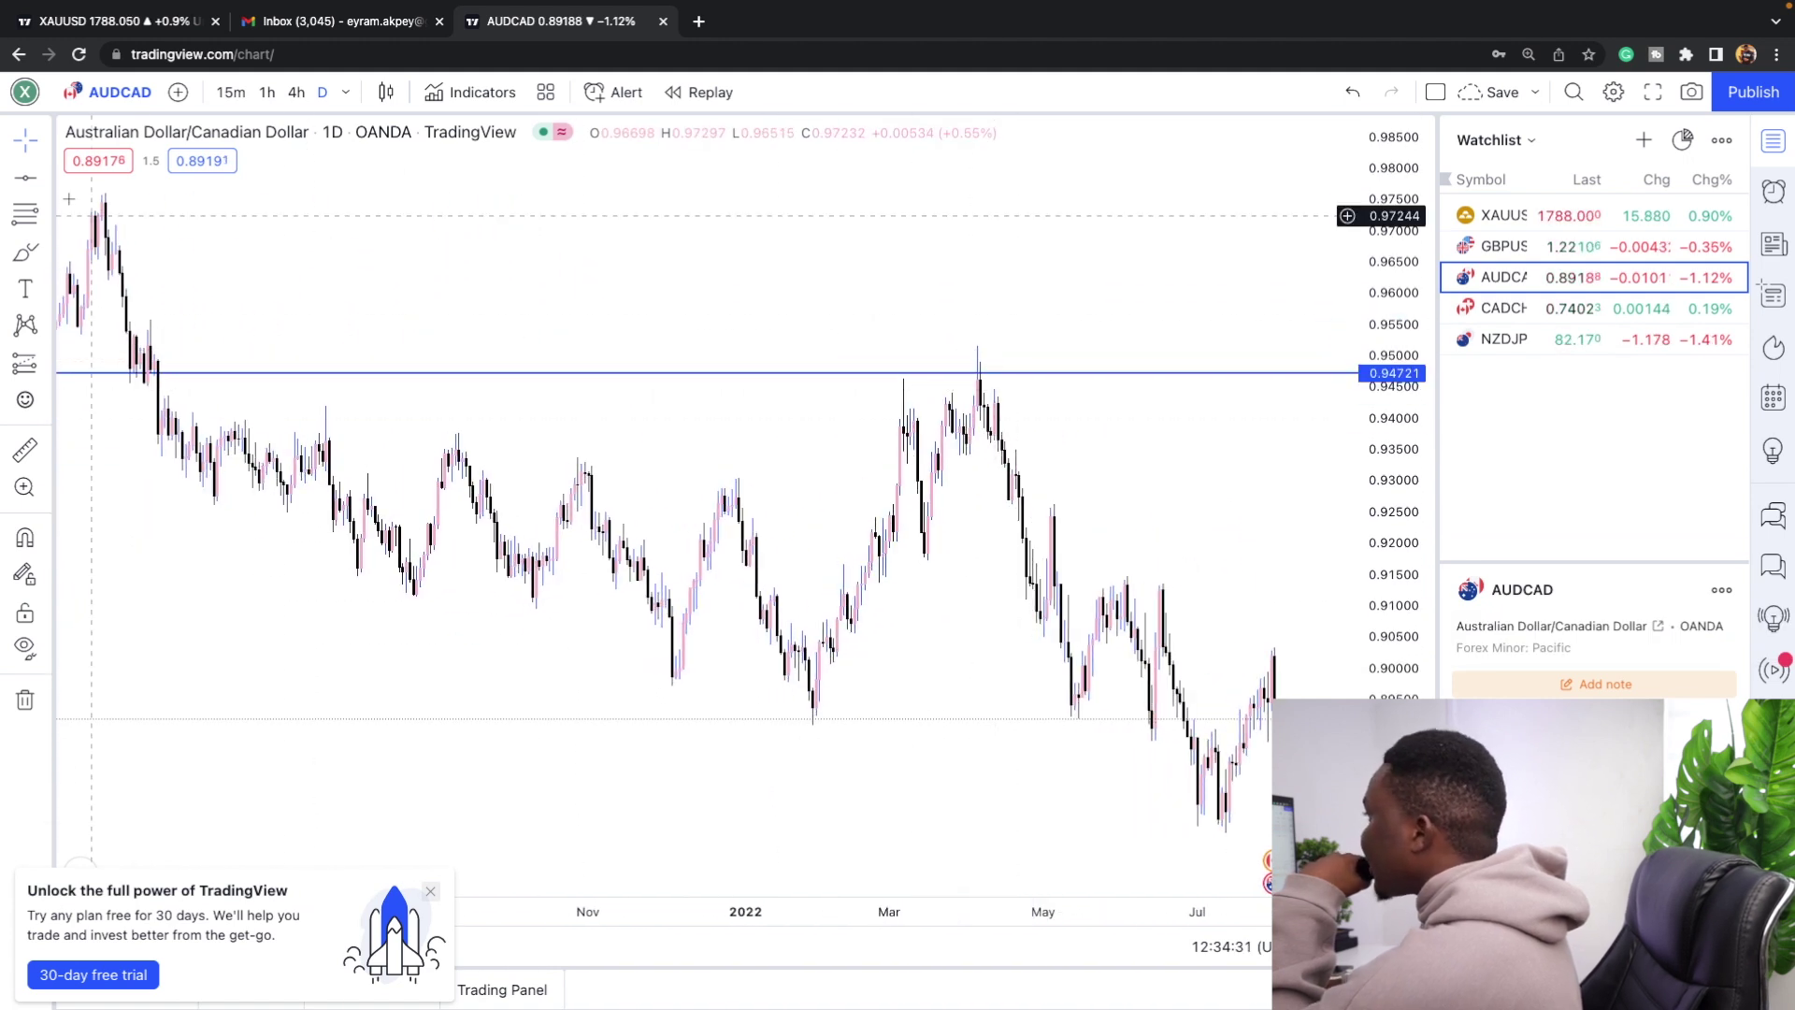
pyautogui.click(47, 180)
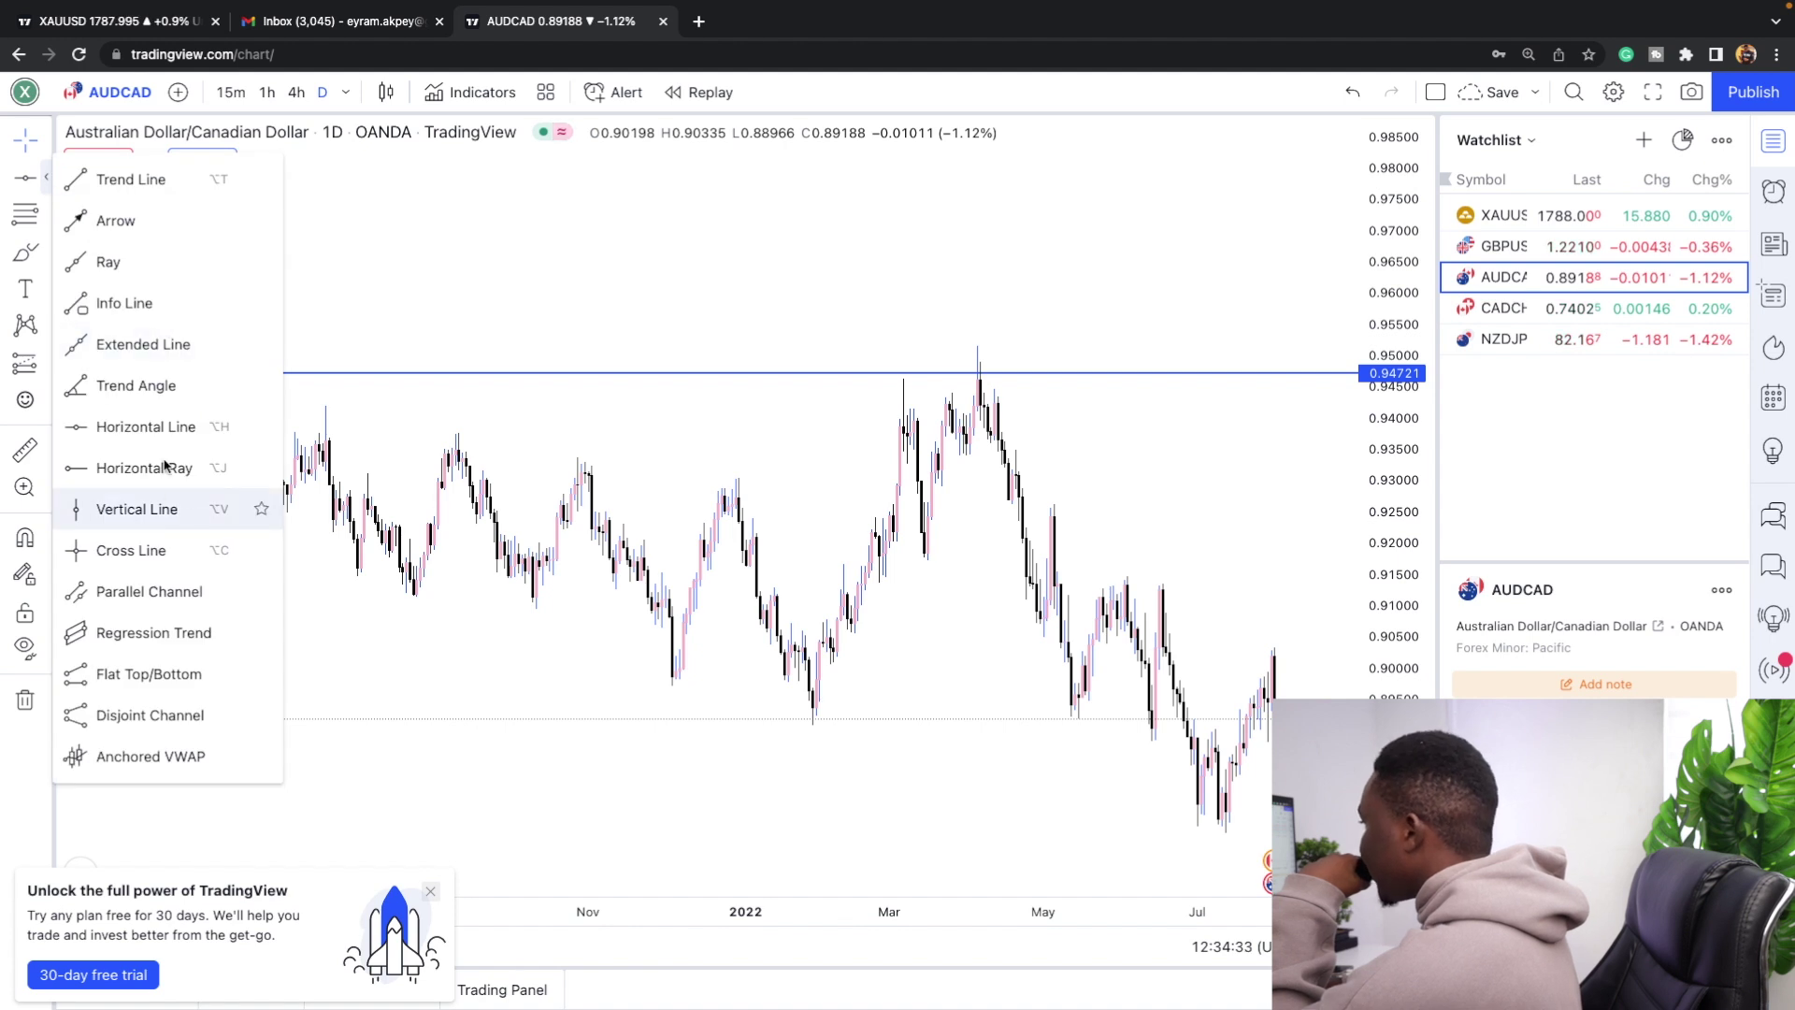
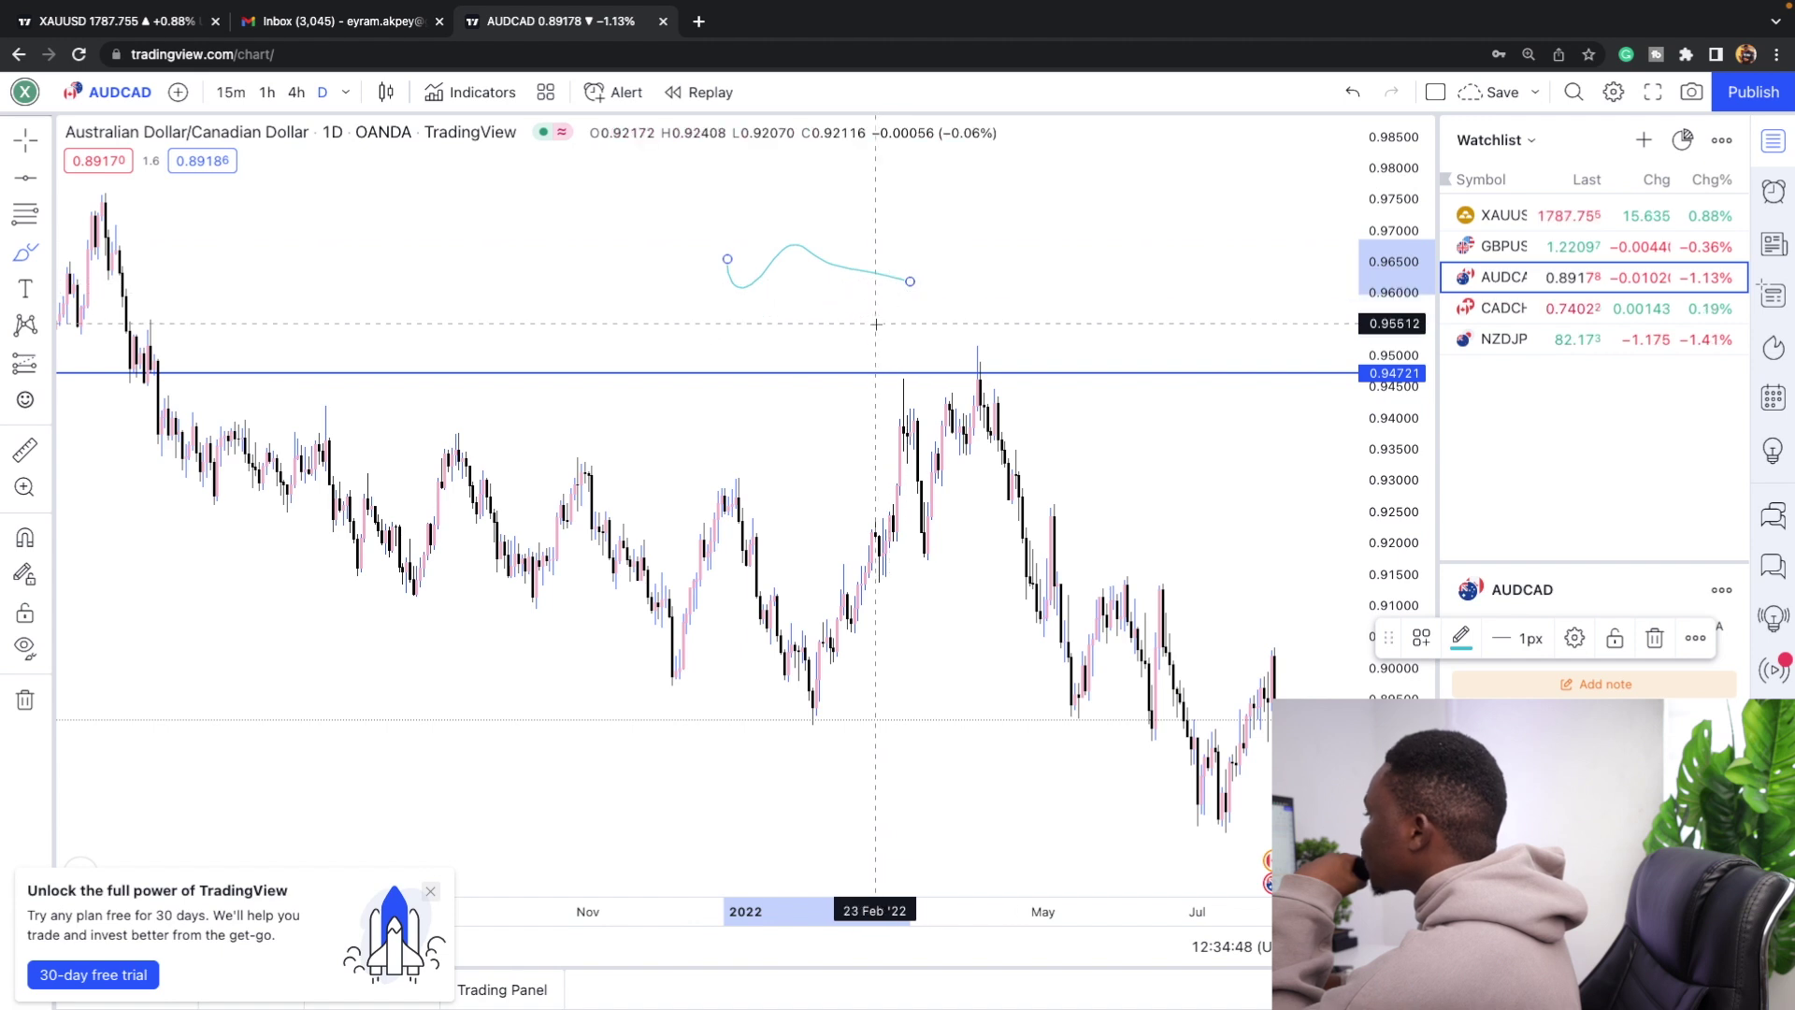
# Ring the April peak with a pink brush loop and dab a pink mark on the earlier high.
pyautogui.click(43, 253)
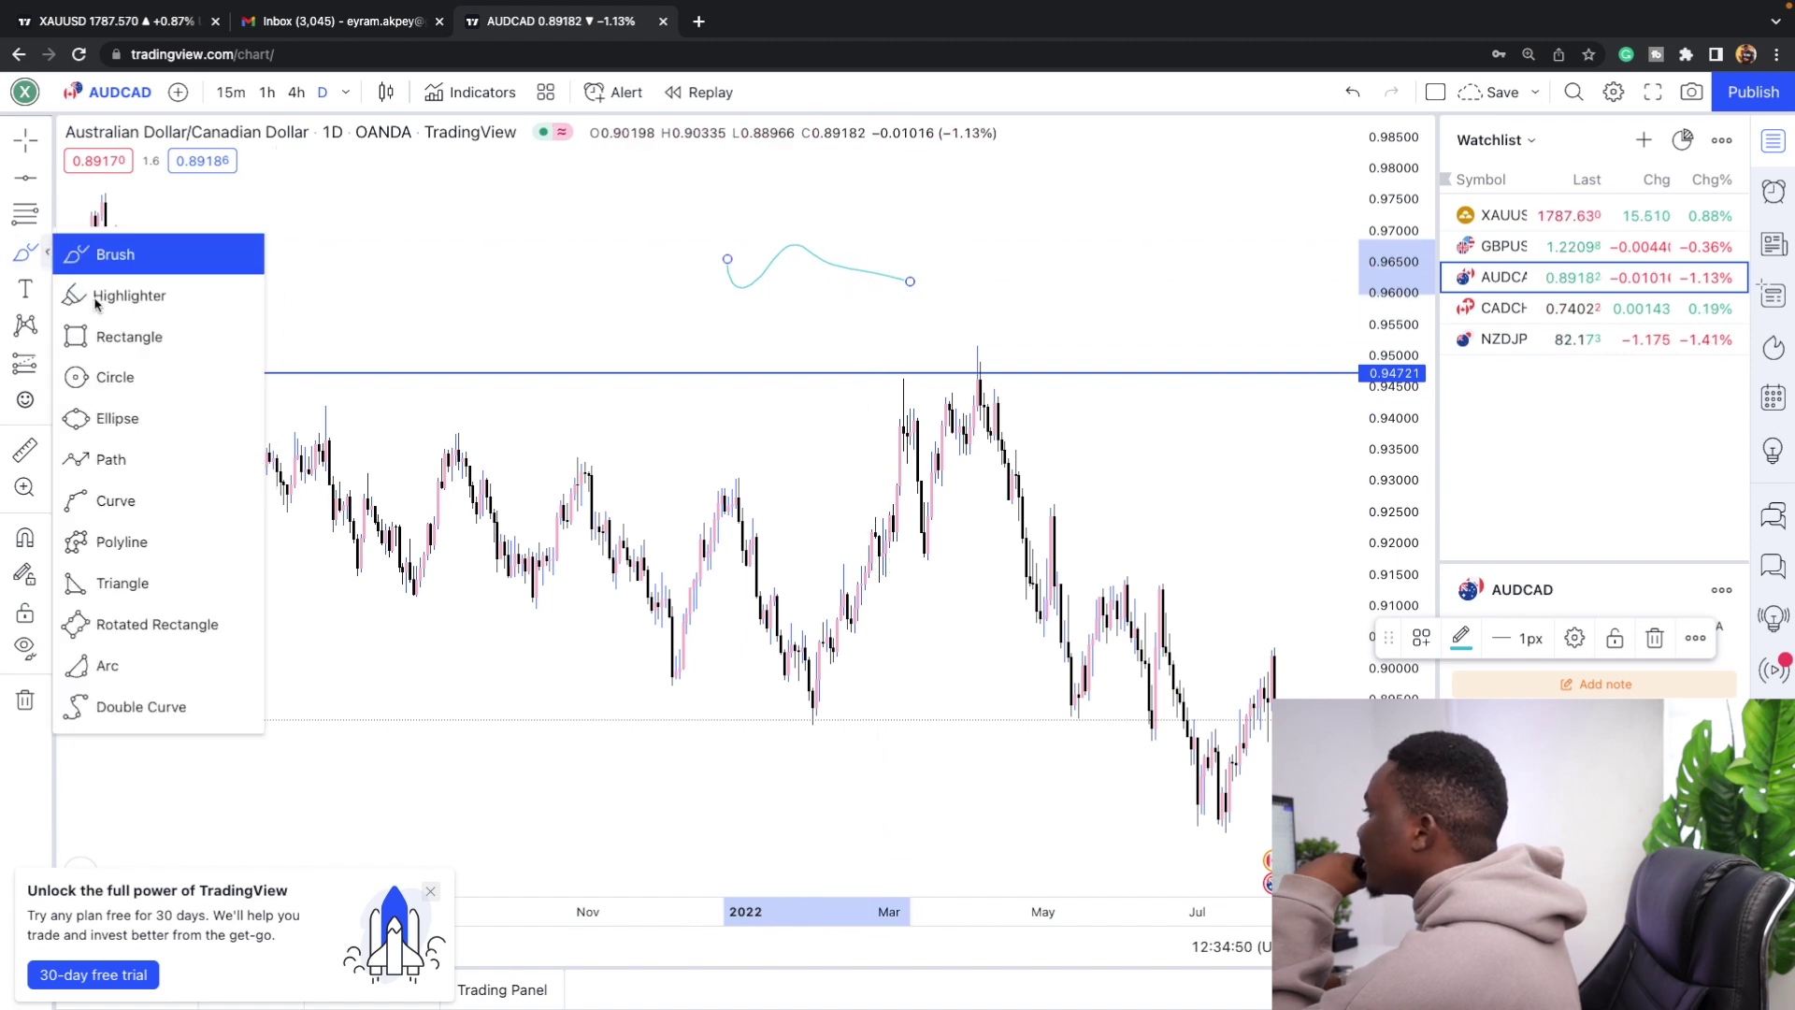
pyautogui.click(103, 252)
pyautogui.moveTo(981, 349)
pyautogui.mouseDown()
pyautogui.moveTo(953, 359)
pyautogui.moveTo(948, 390)
pyautogui.mouseUp()
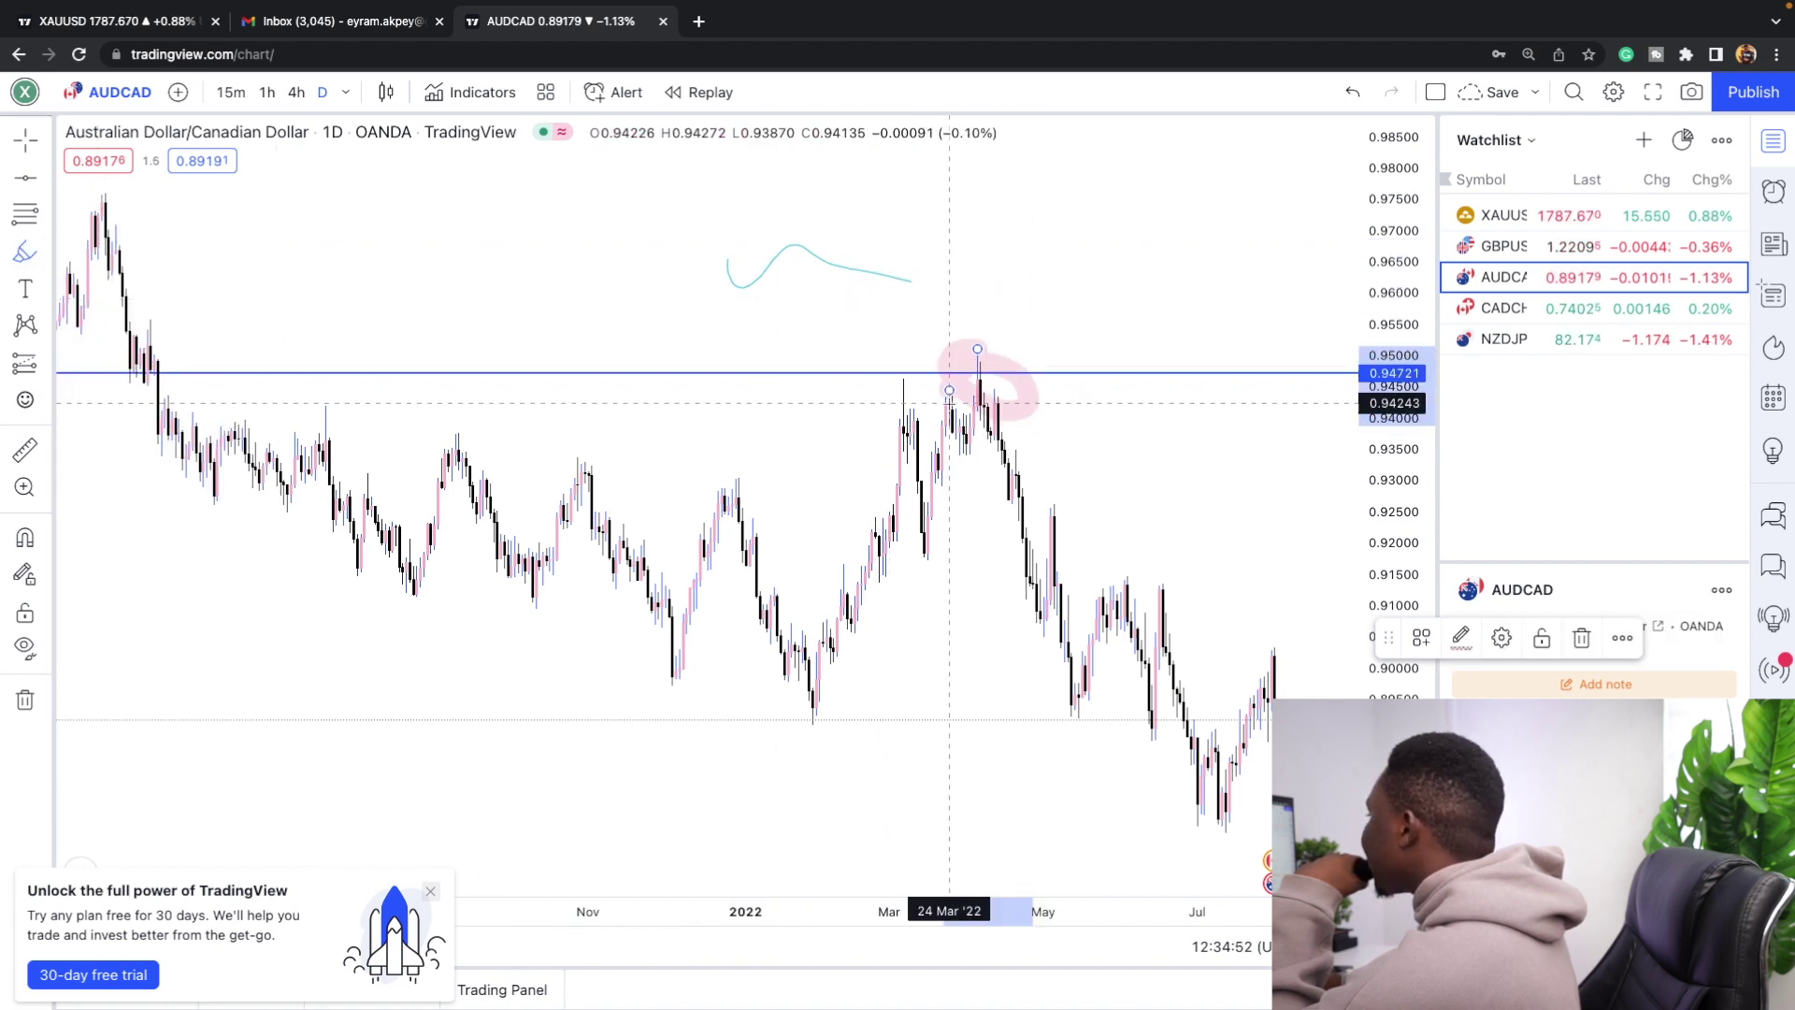
pyautogui.click(323, 403)
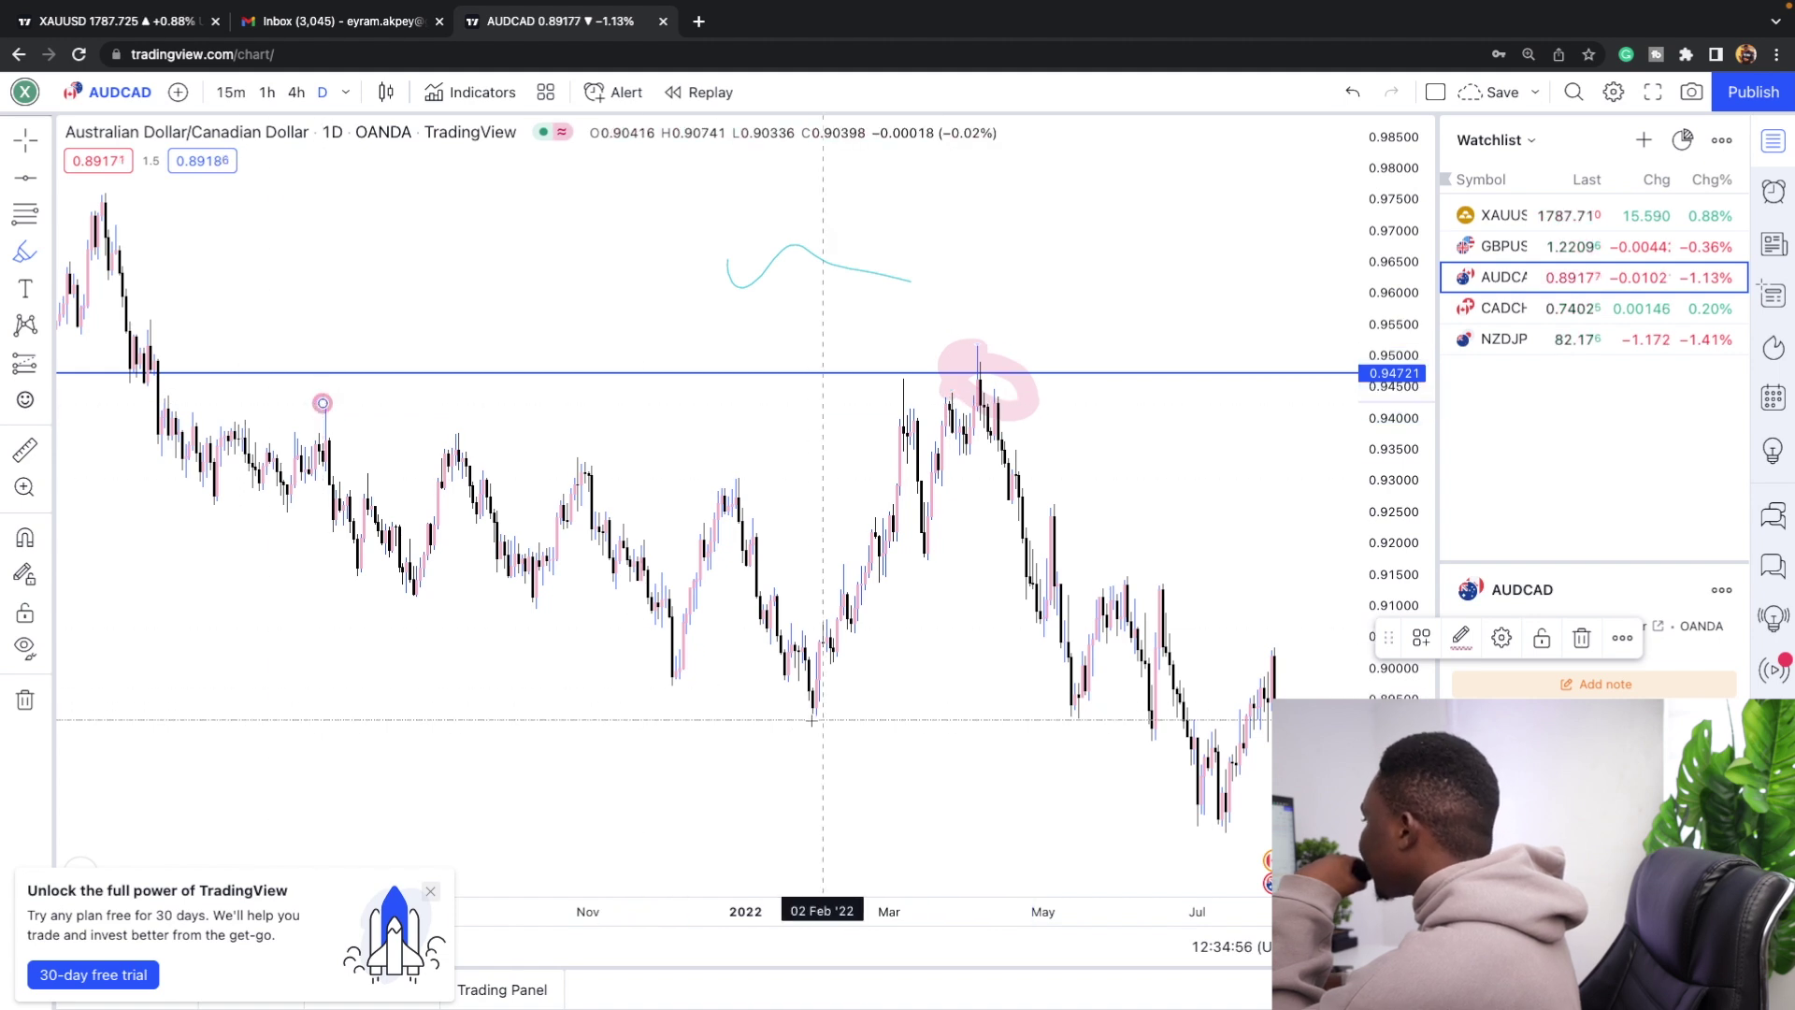
# Draw two pink rectangle zones, one near 0.945 at the top and one along the February–June lows.
pyautogui.click(47, 252)
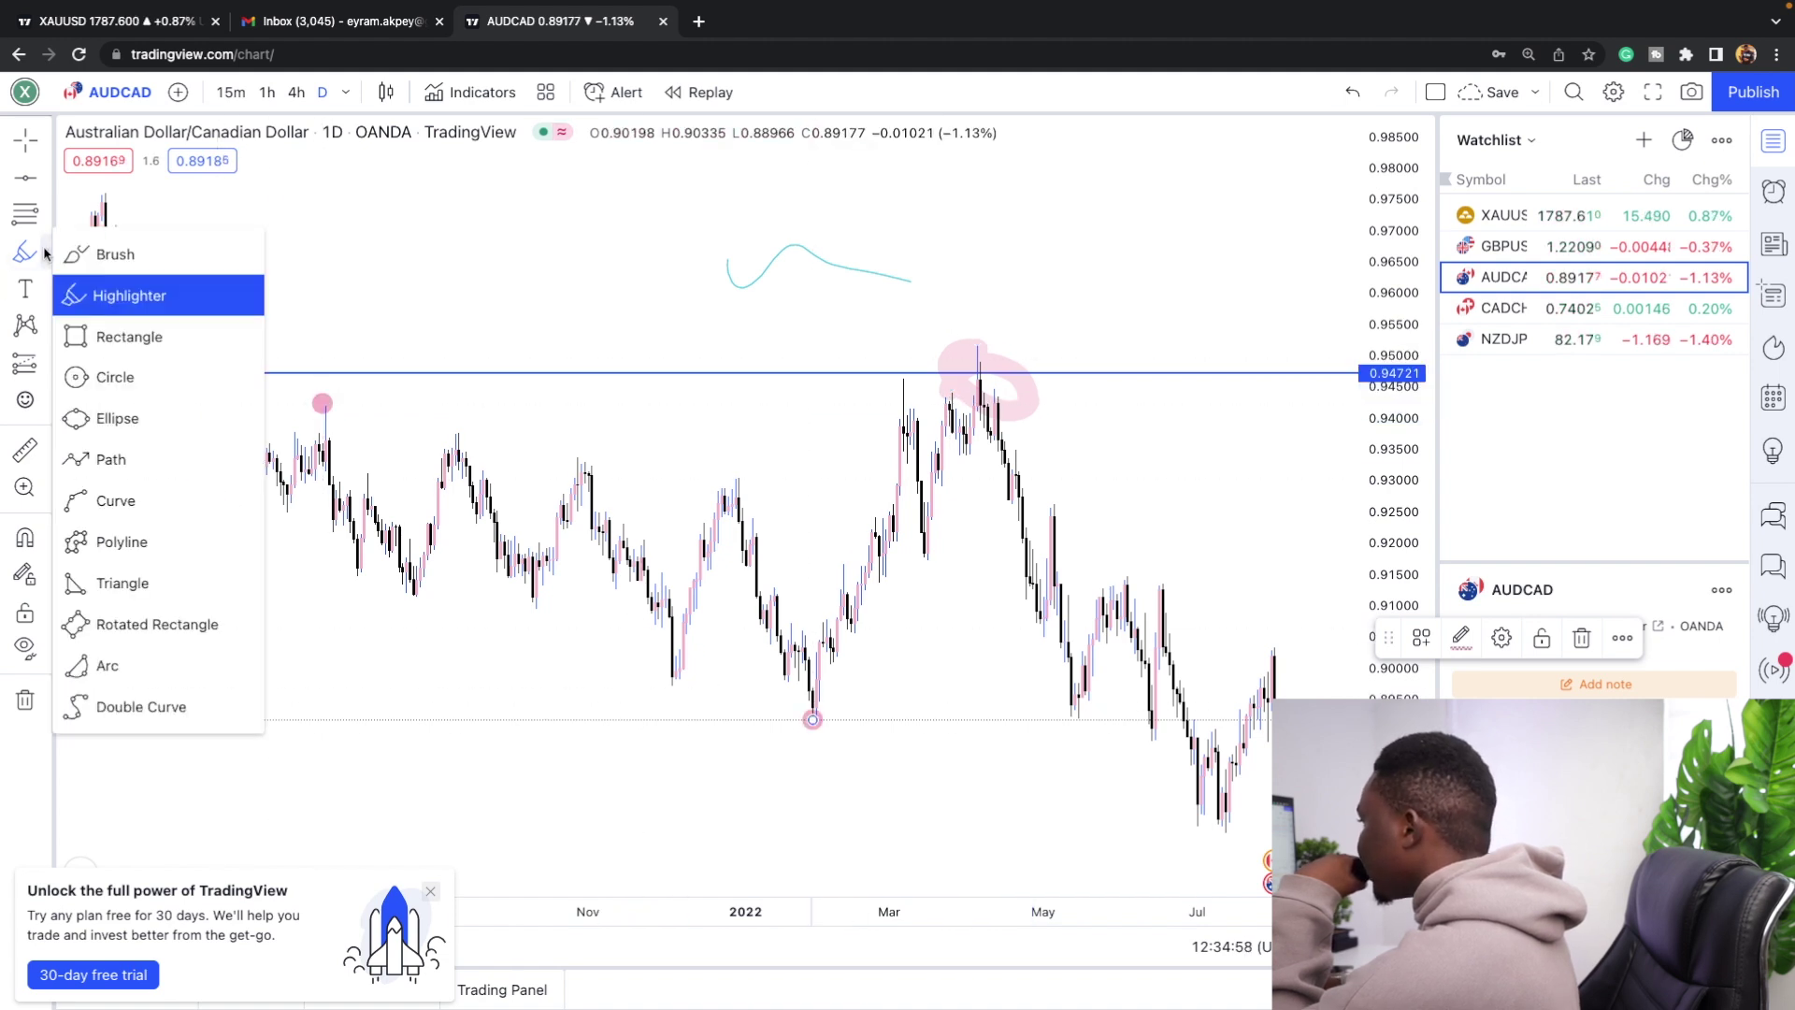
pyautogui.click(112, 335)
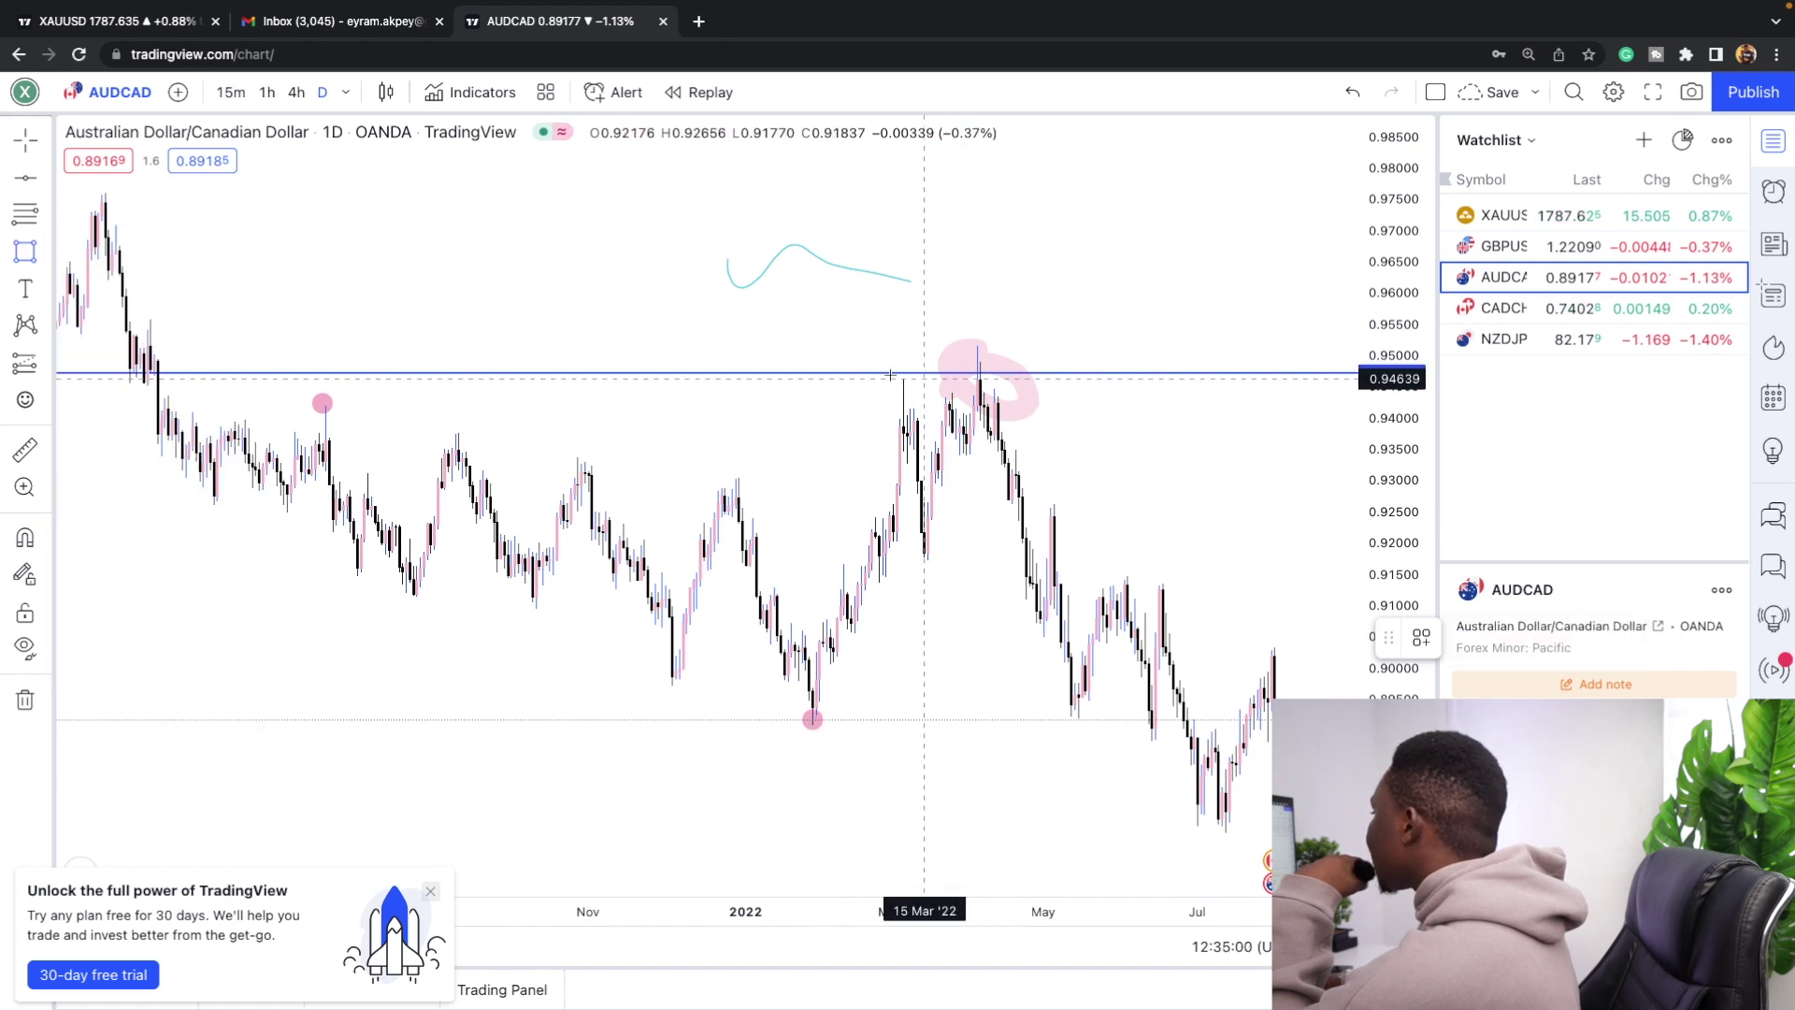
pyautogui.moveTo(859, 377); pyautogui.dragTo(1173, 396)
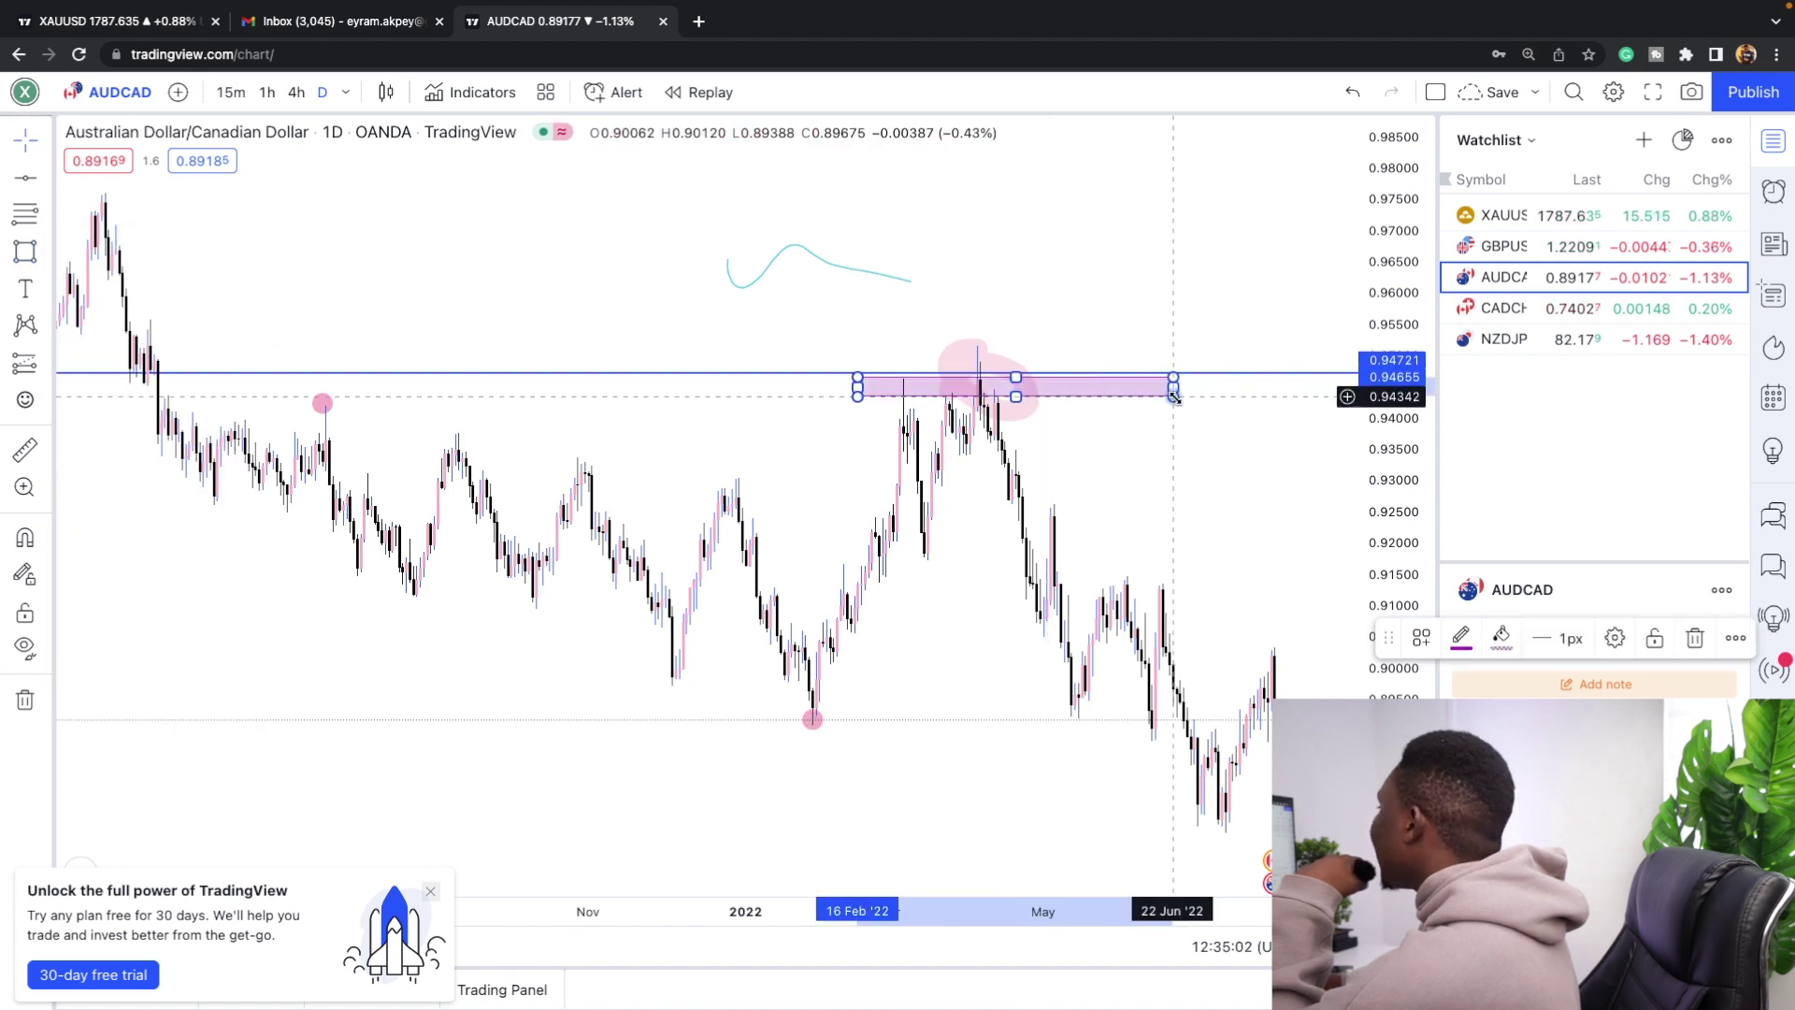
pyautogui.click(25, 250)
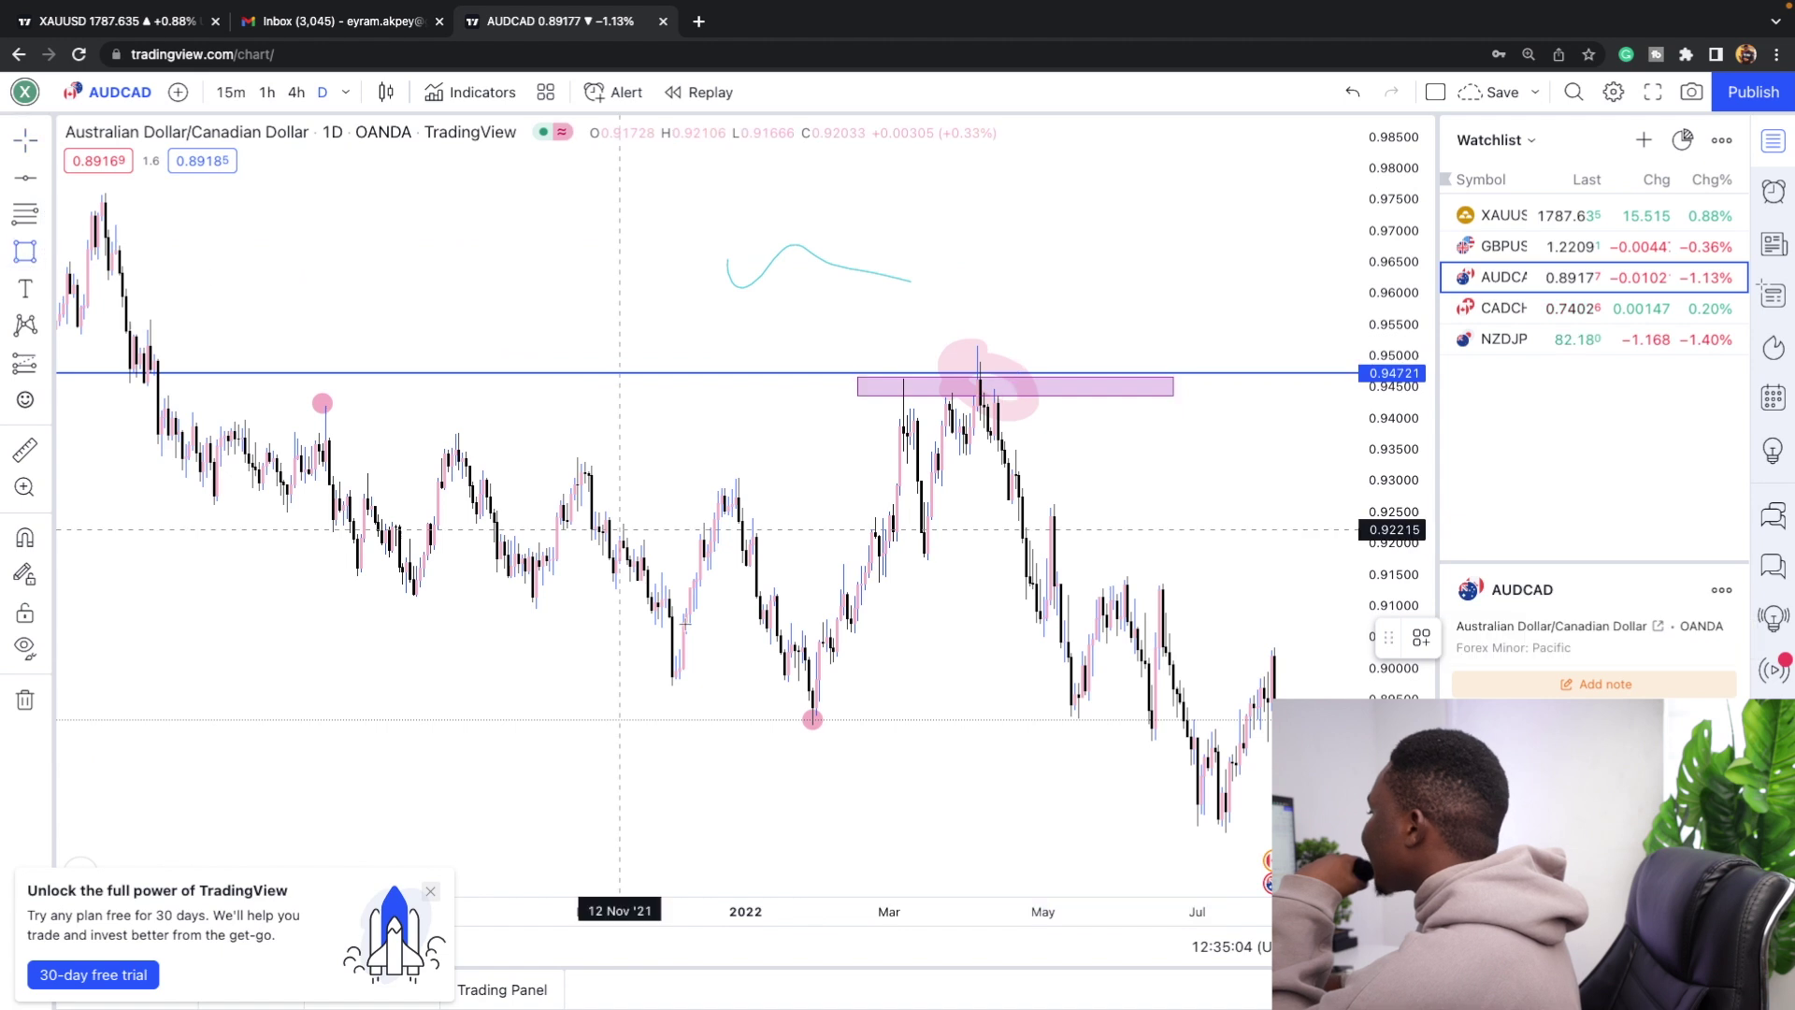
pyautogui.moveTo(799, 710); pyautogui.dragTo(1173, 721)
pyautogui.click(1064, 632)
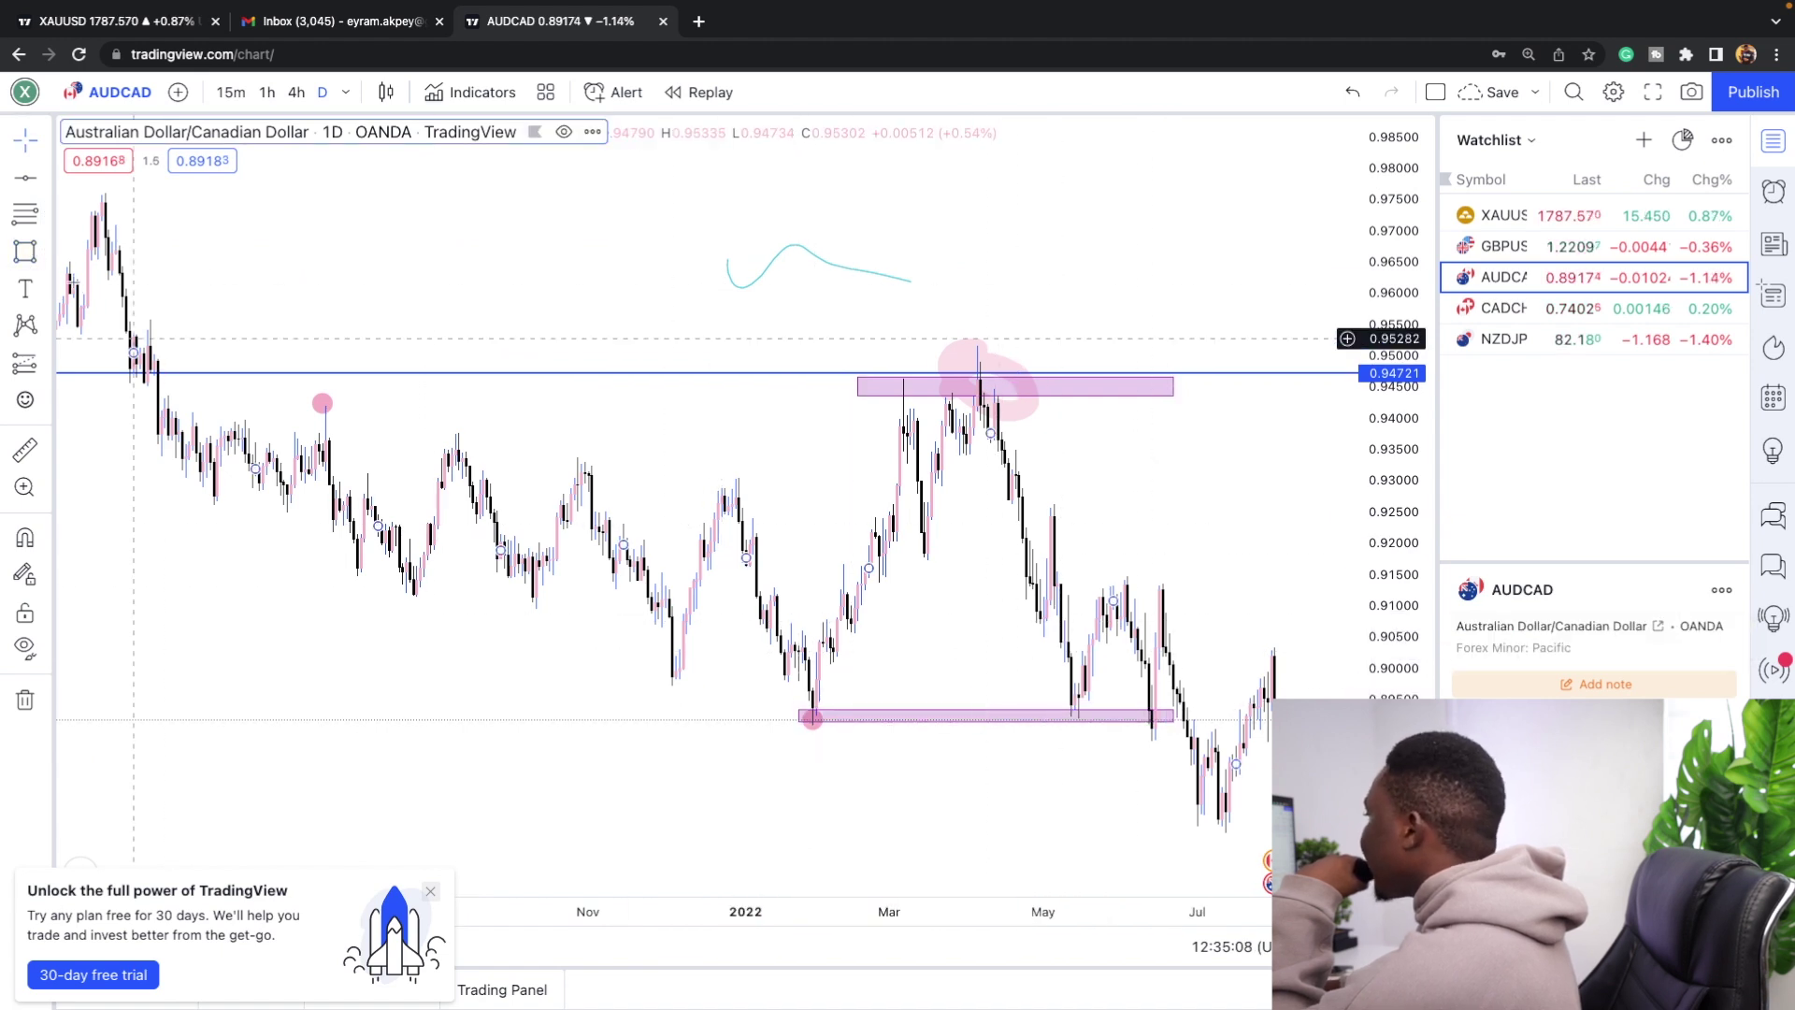
pyautogui.click(47, 256)
pyautogui.click(187, 377)
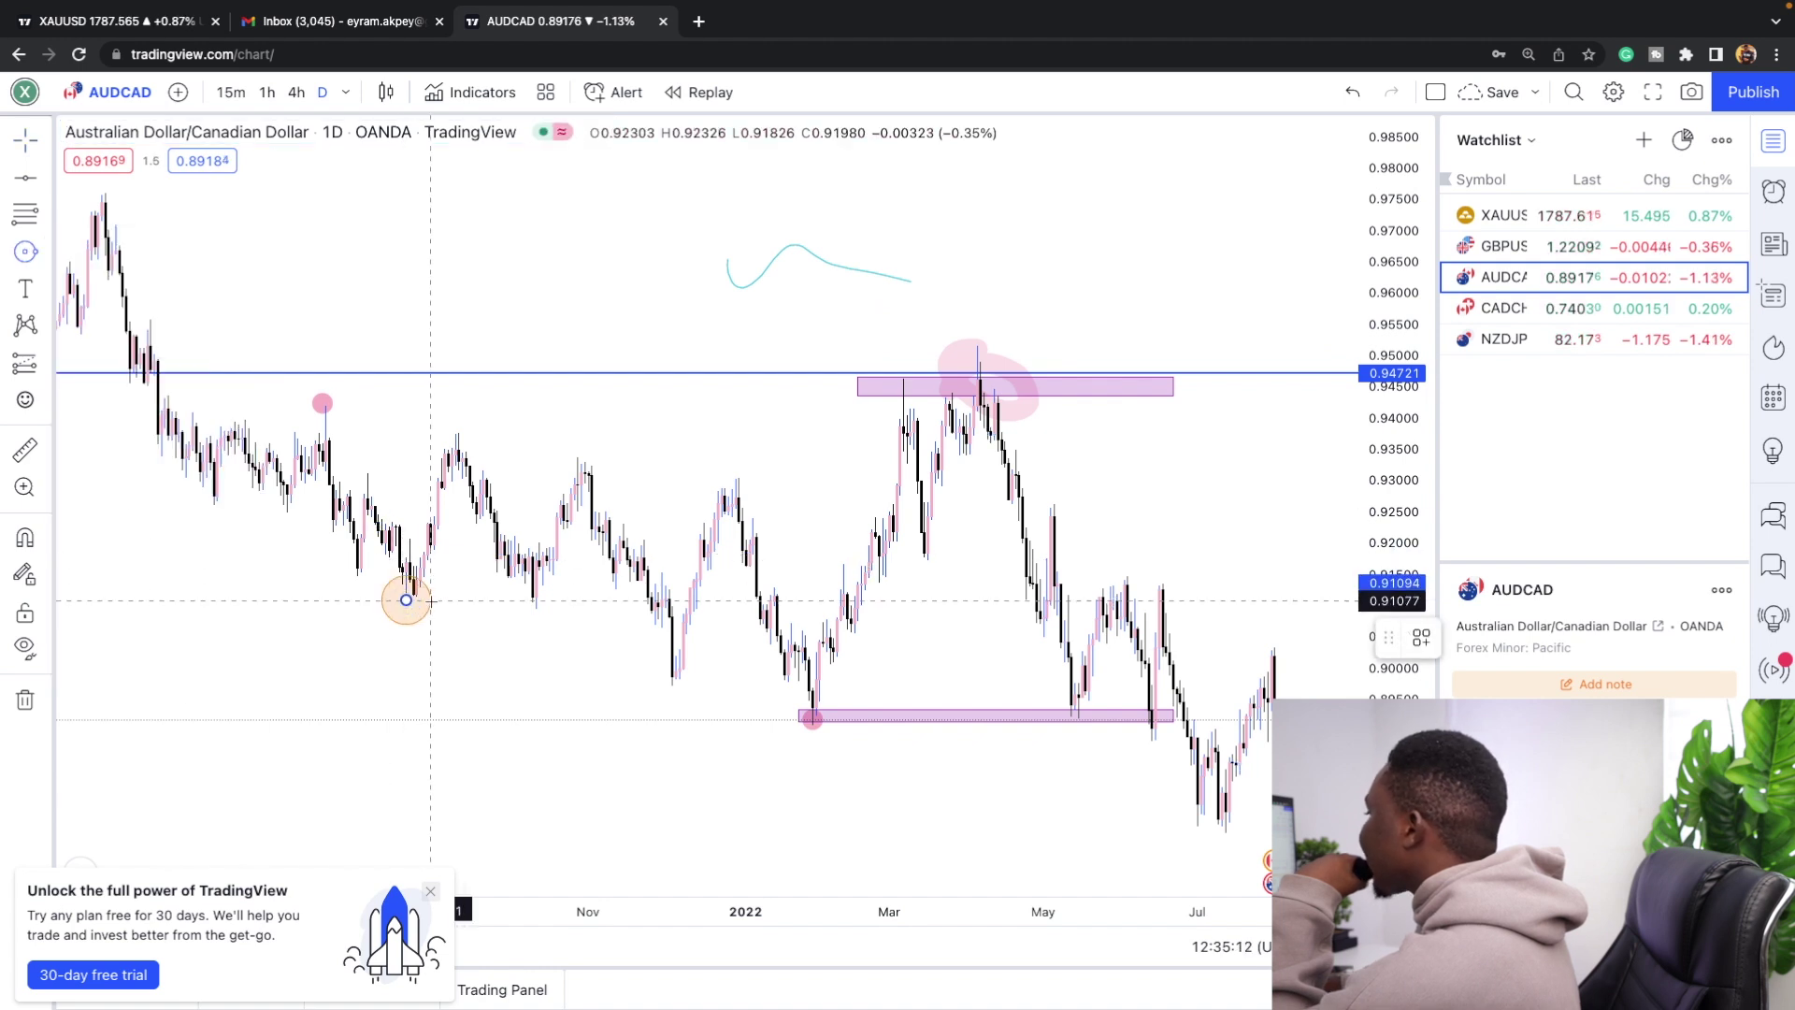
pyautogui.click(437, 647)
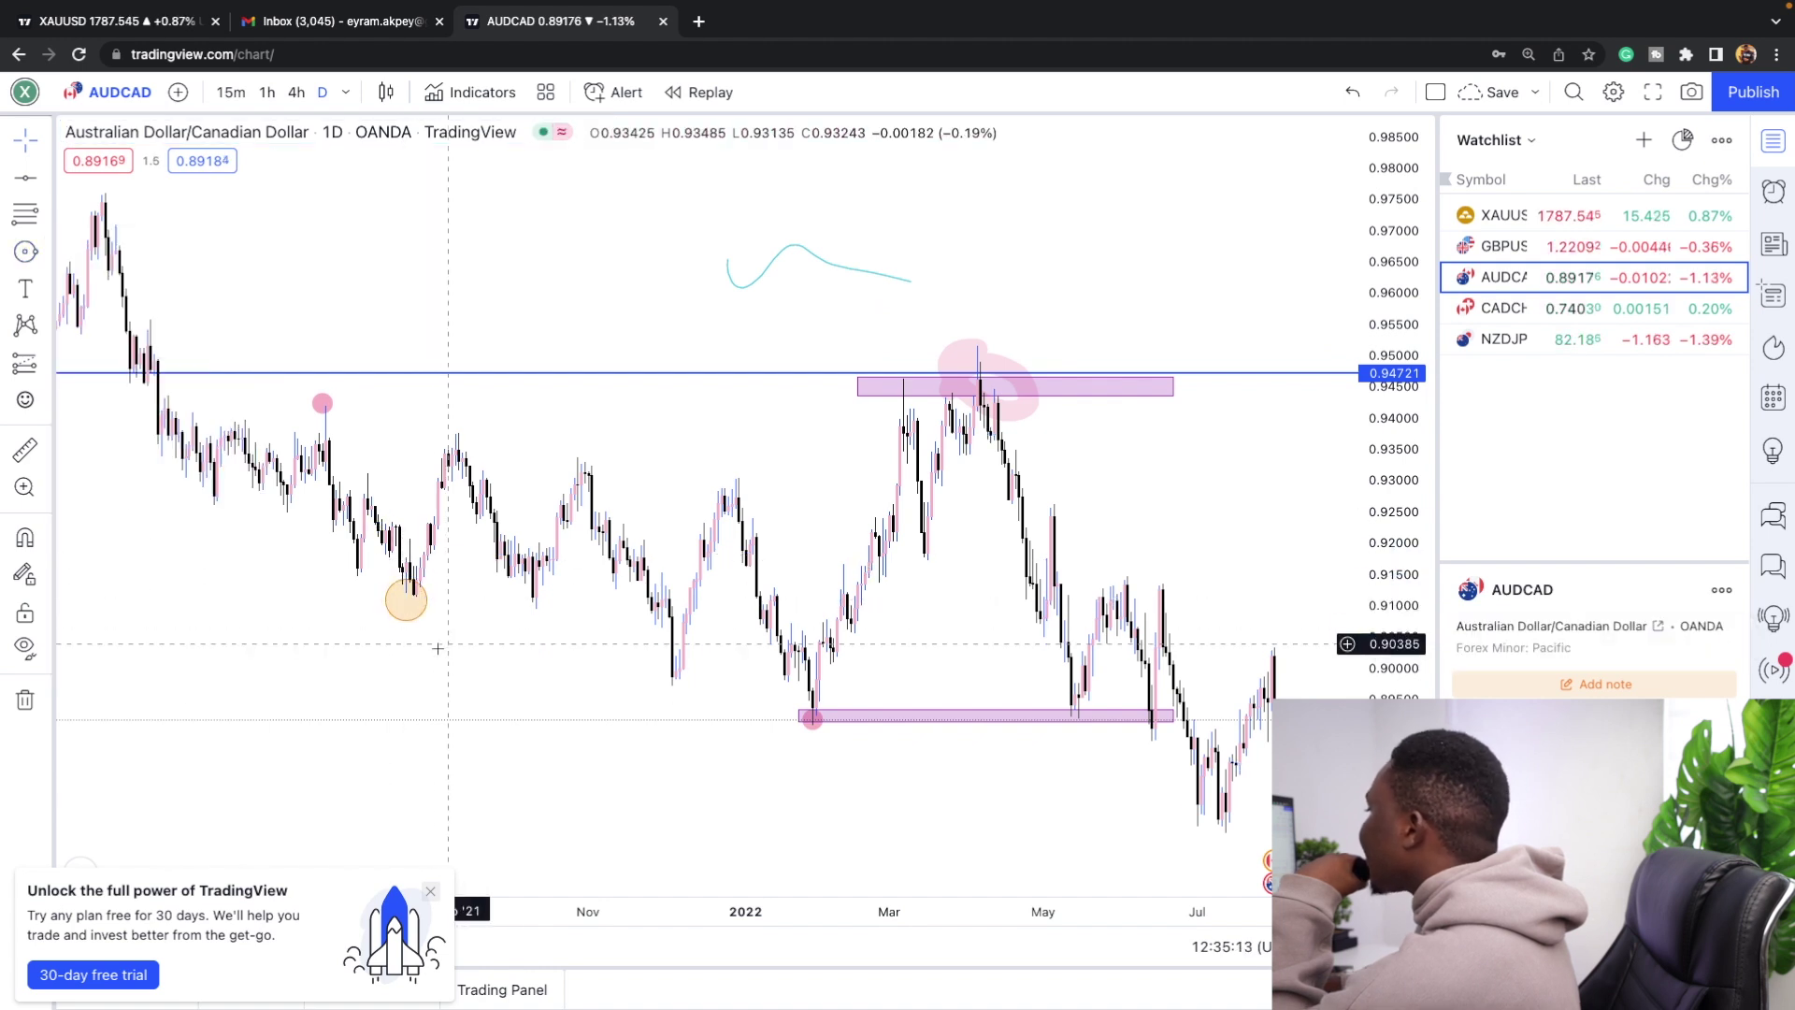
pyautogui.click(39, 266)
pyautogui.click(121, 457)
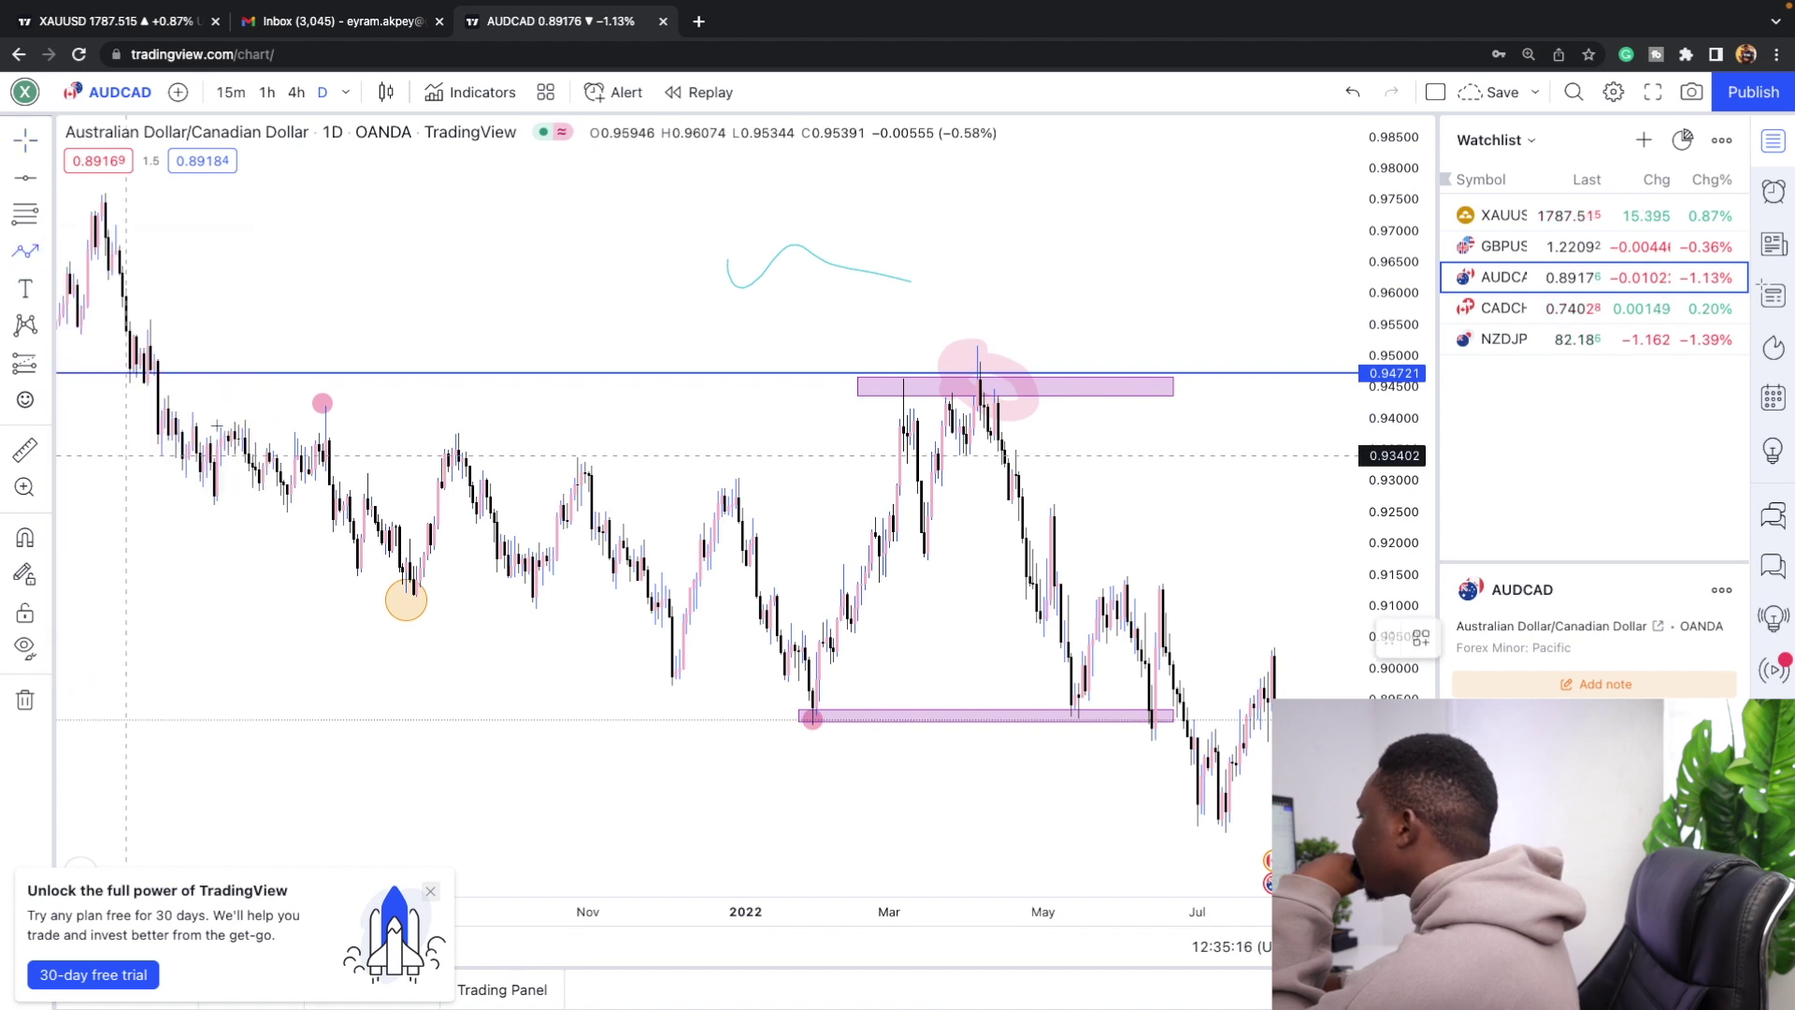
pyautogui.scroll(-2, 561, 472)
pyautogui.hscroll(5, 748, 476)
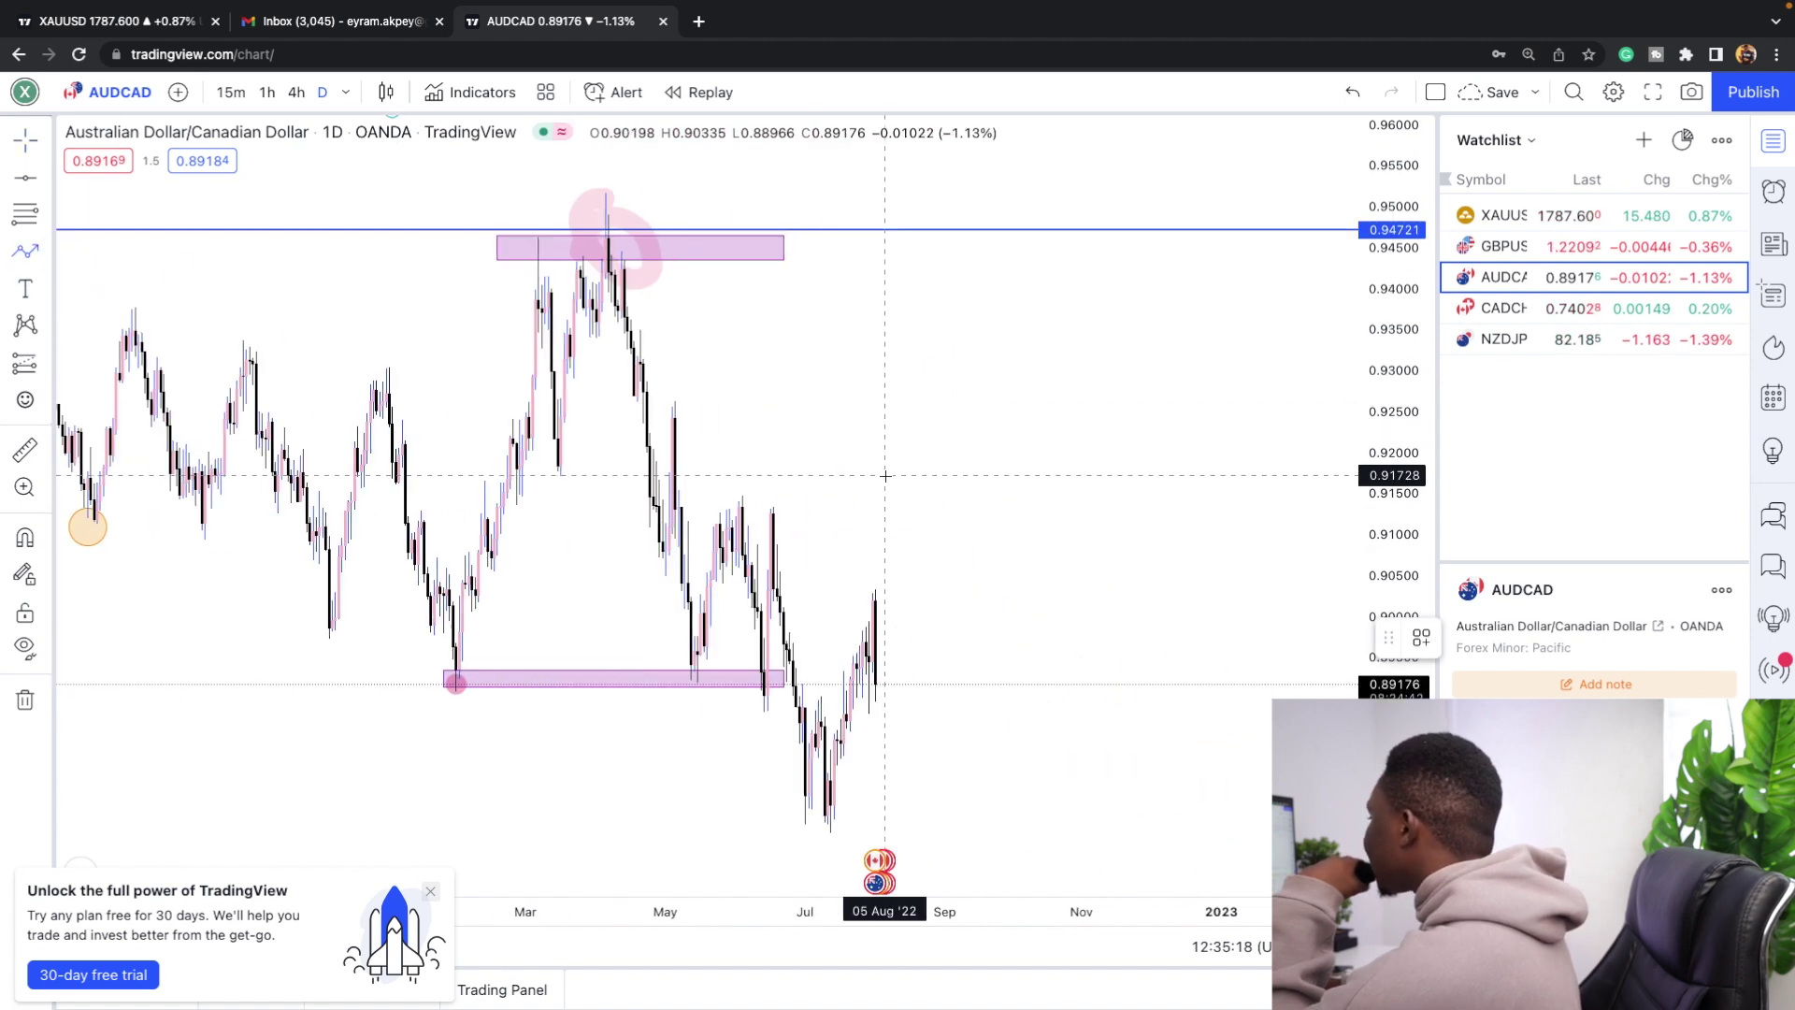
pyautogui.hscroll(5, 885, 476)
pyautogui.hscroll(-2, 721, 176)
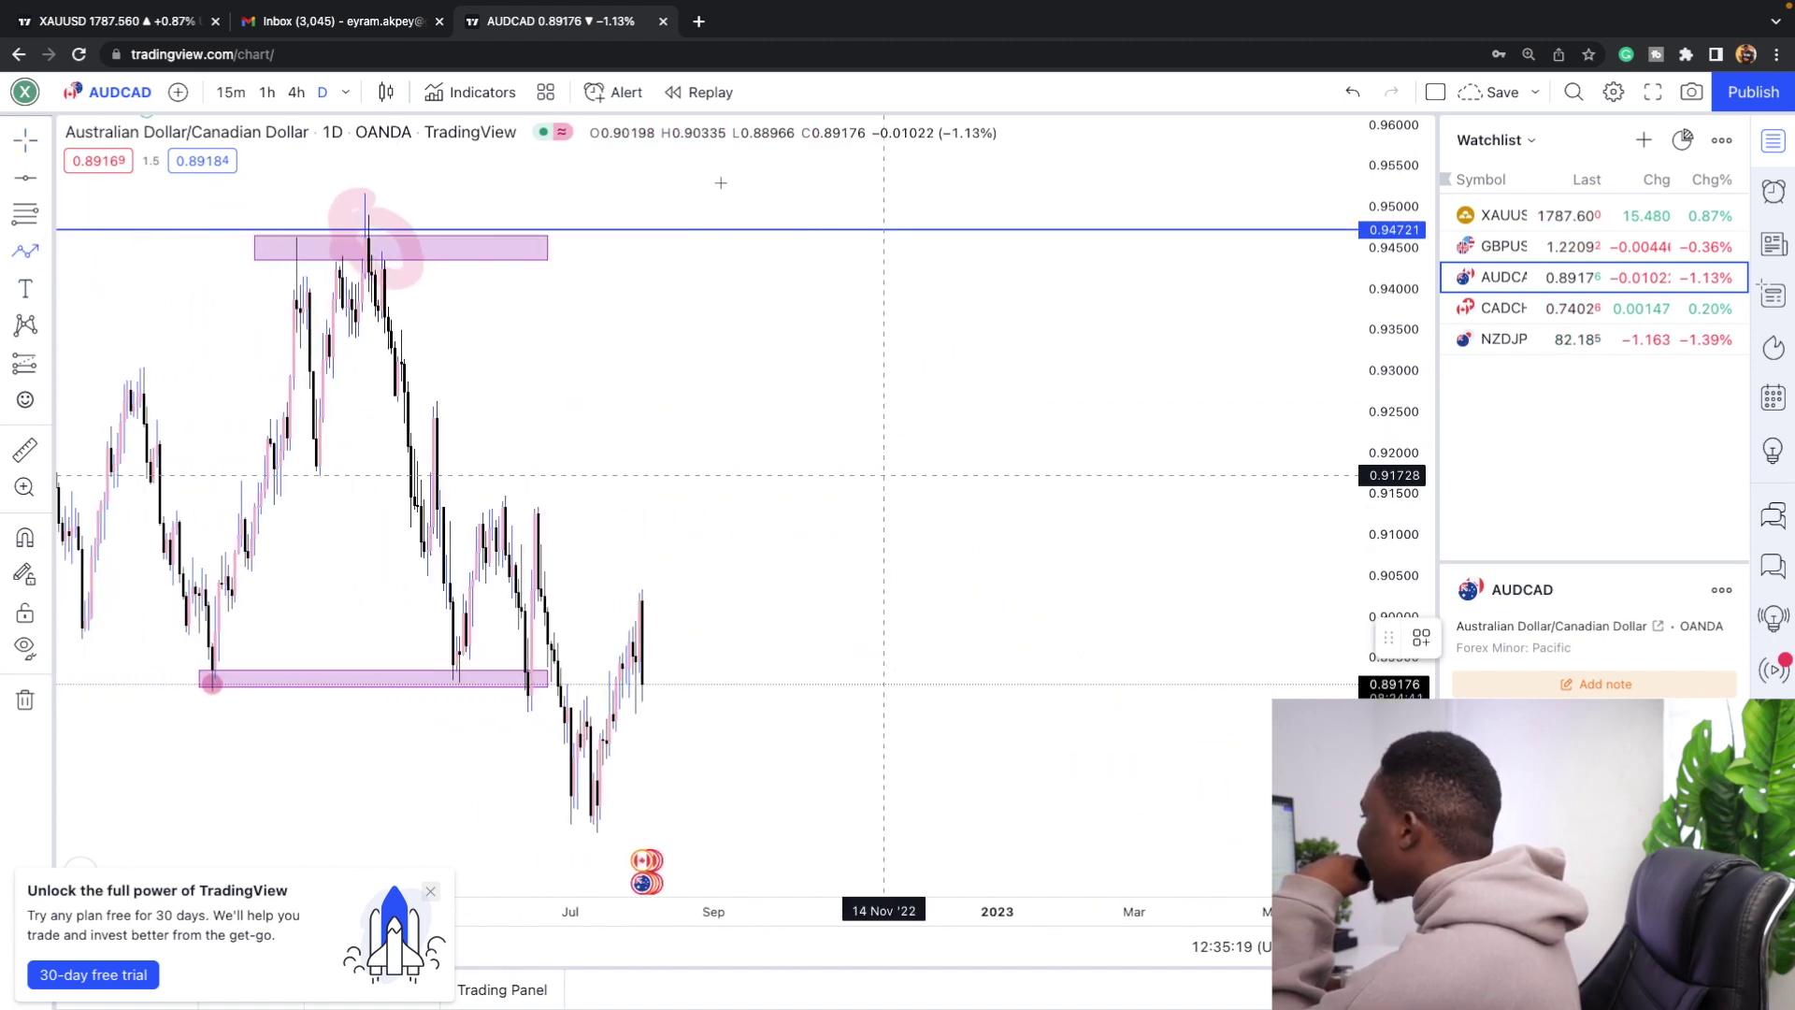
pyautogui.click(355, 227)
pyautogui.click(413, 578)
pyautogui.click(433, 410)
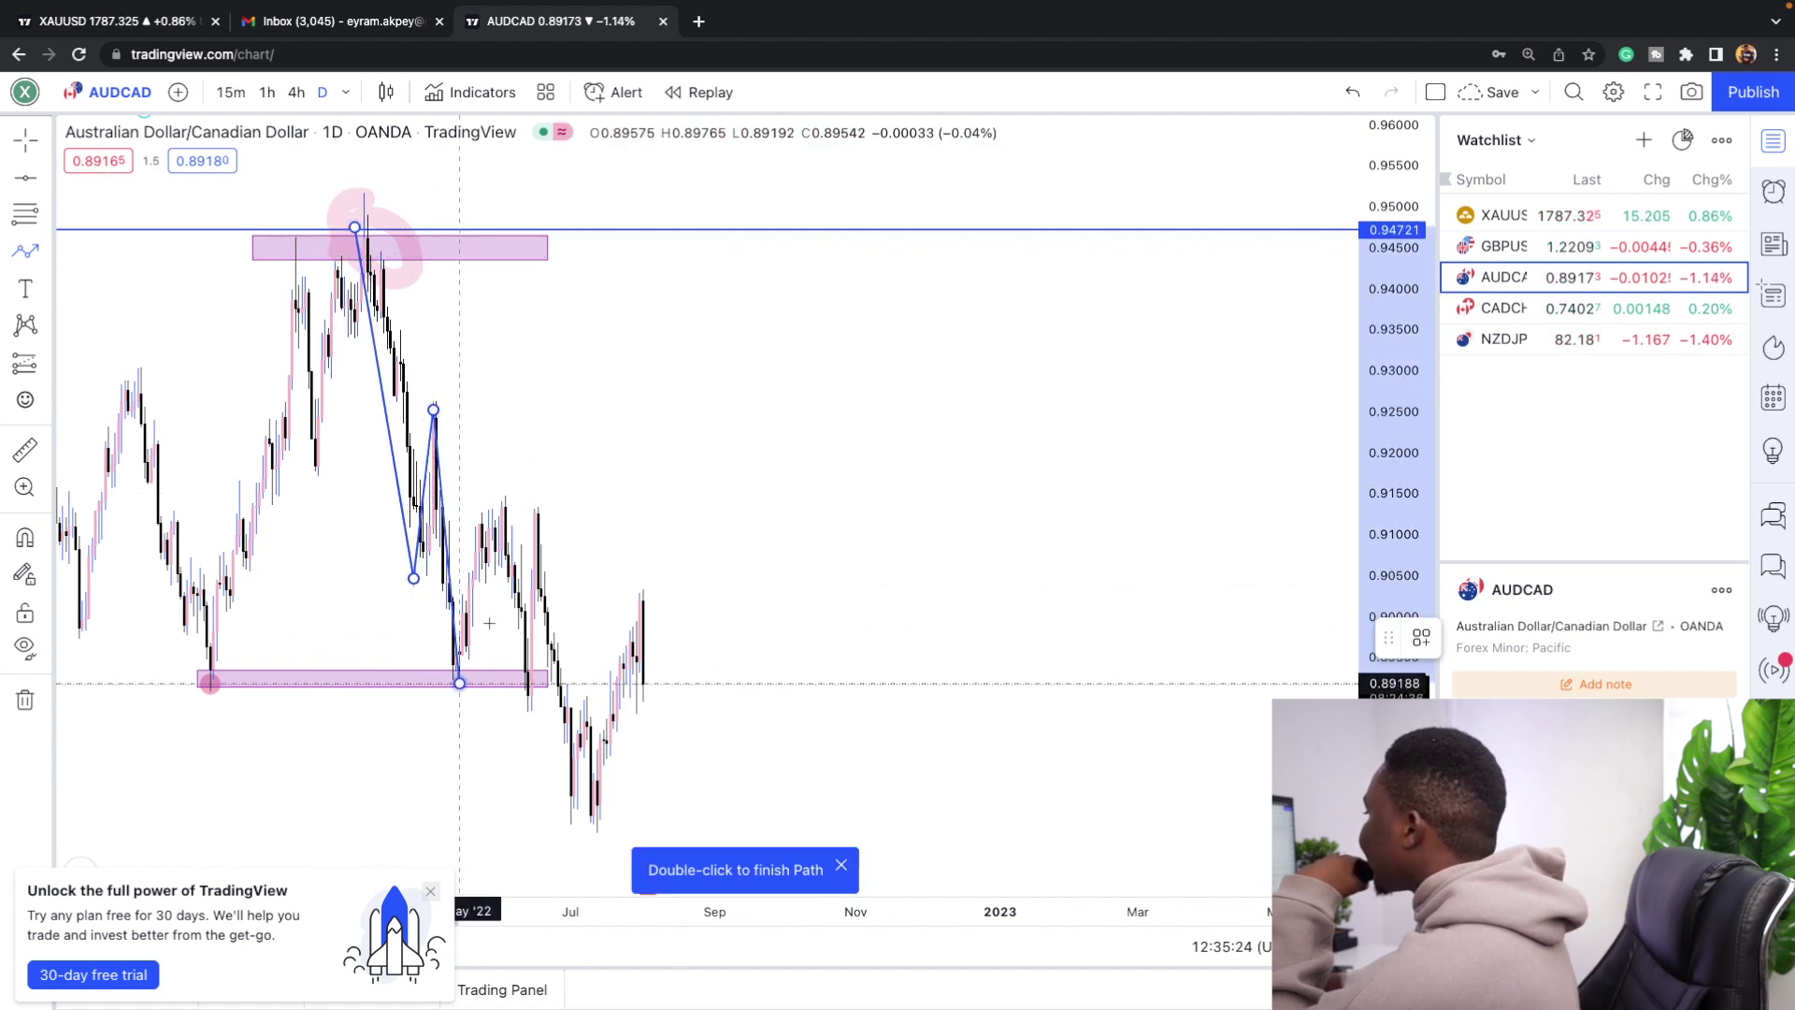
pyautogui.click(540, 534)
pyautogui.click(579, 797)
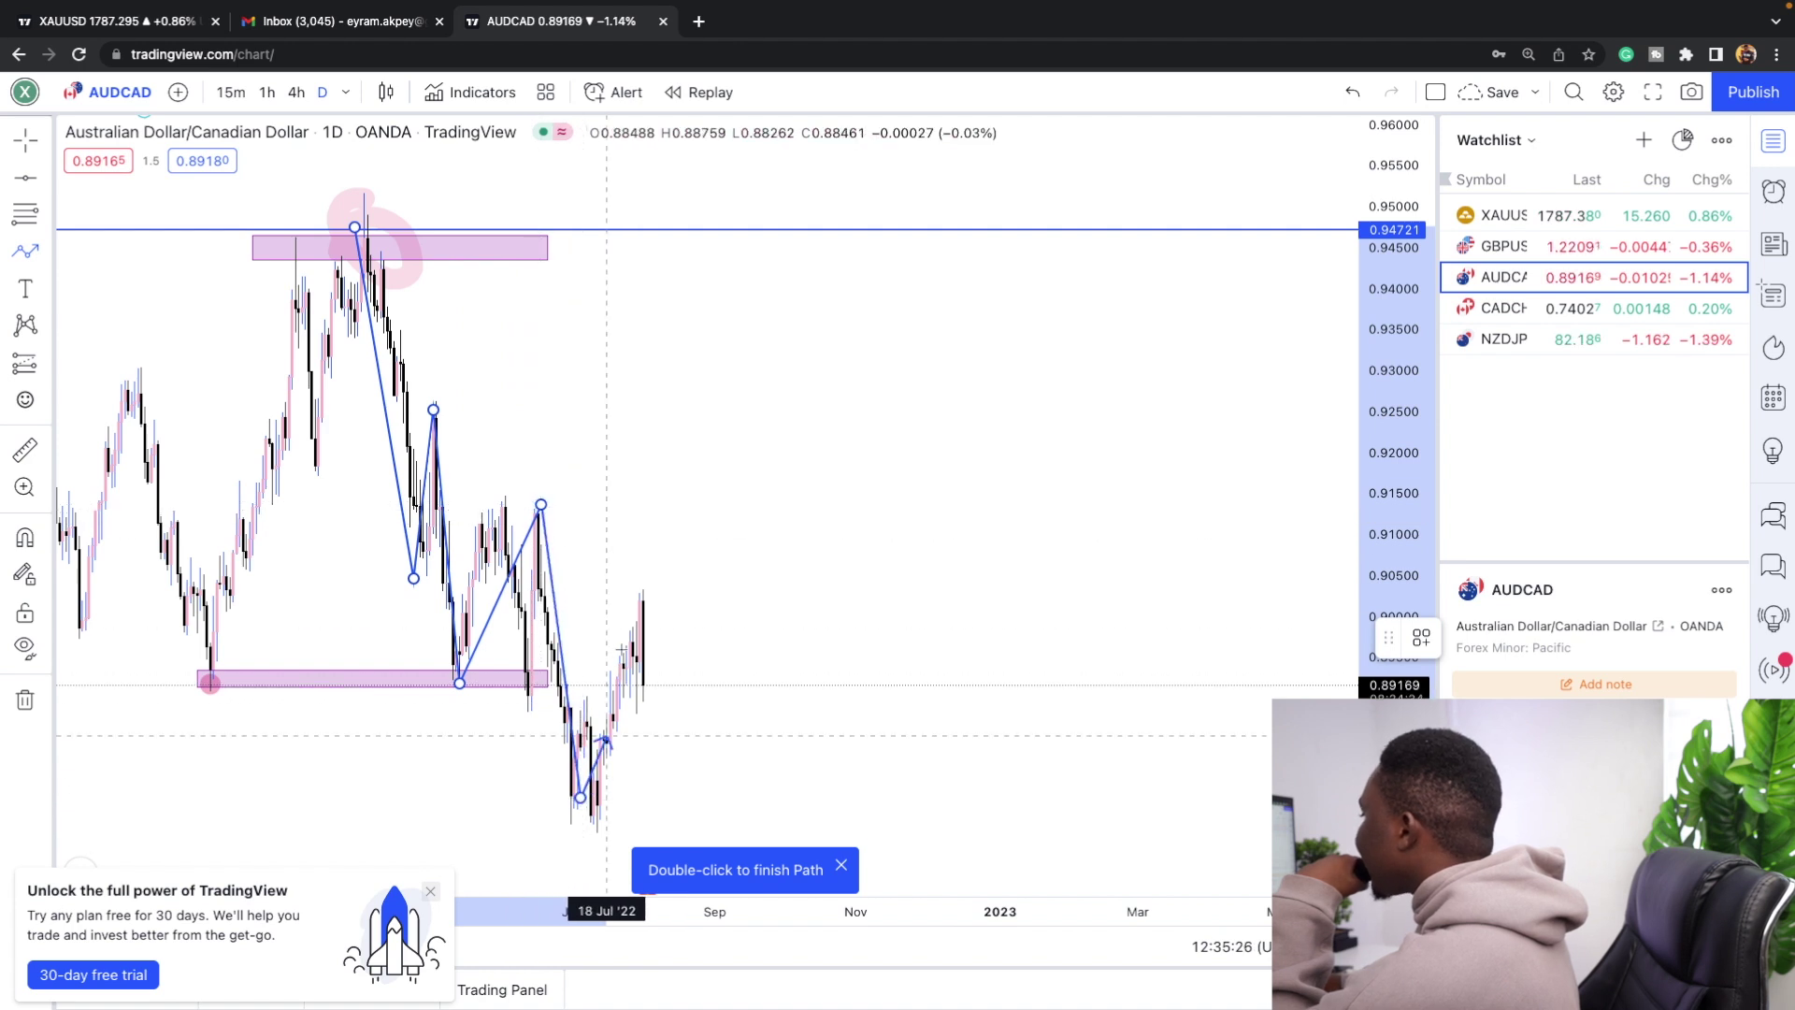
pyautogui.doubleClick(631, 599)
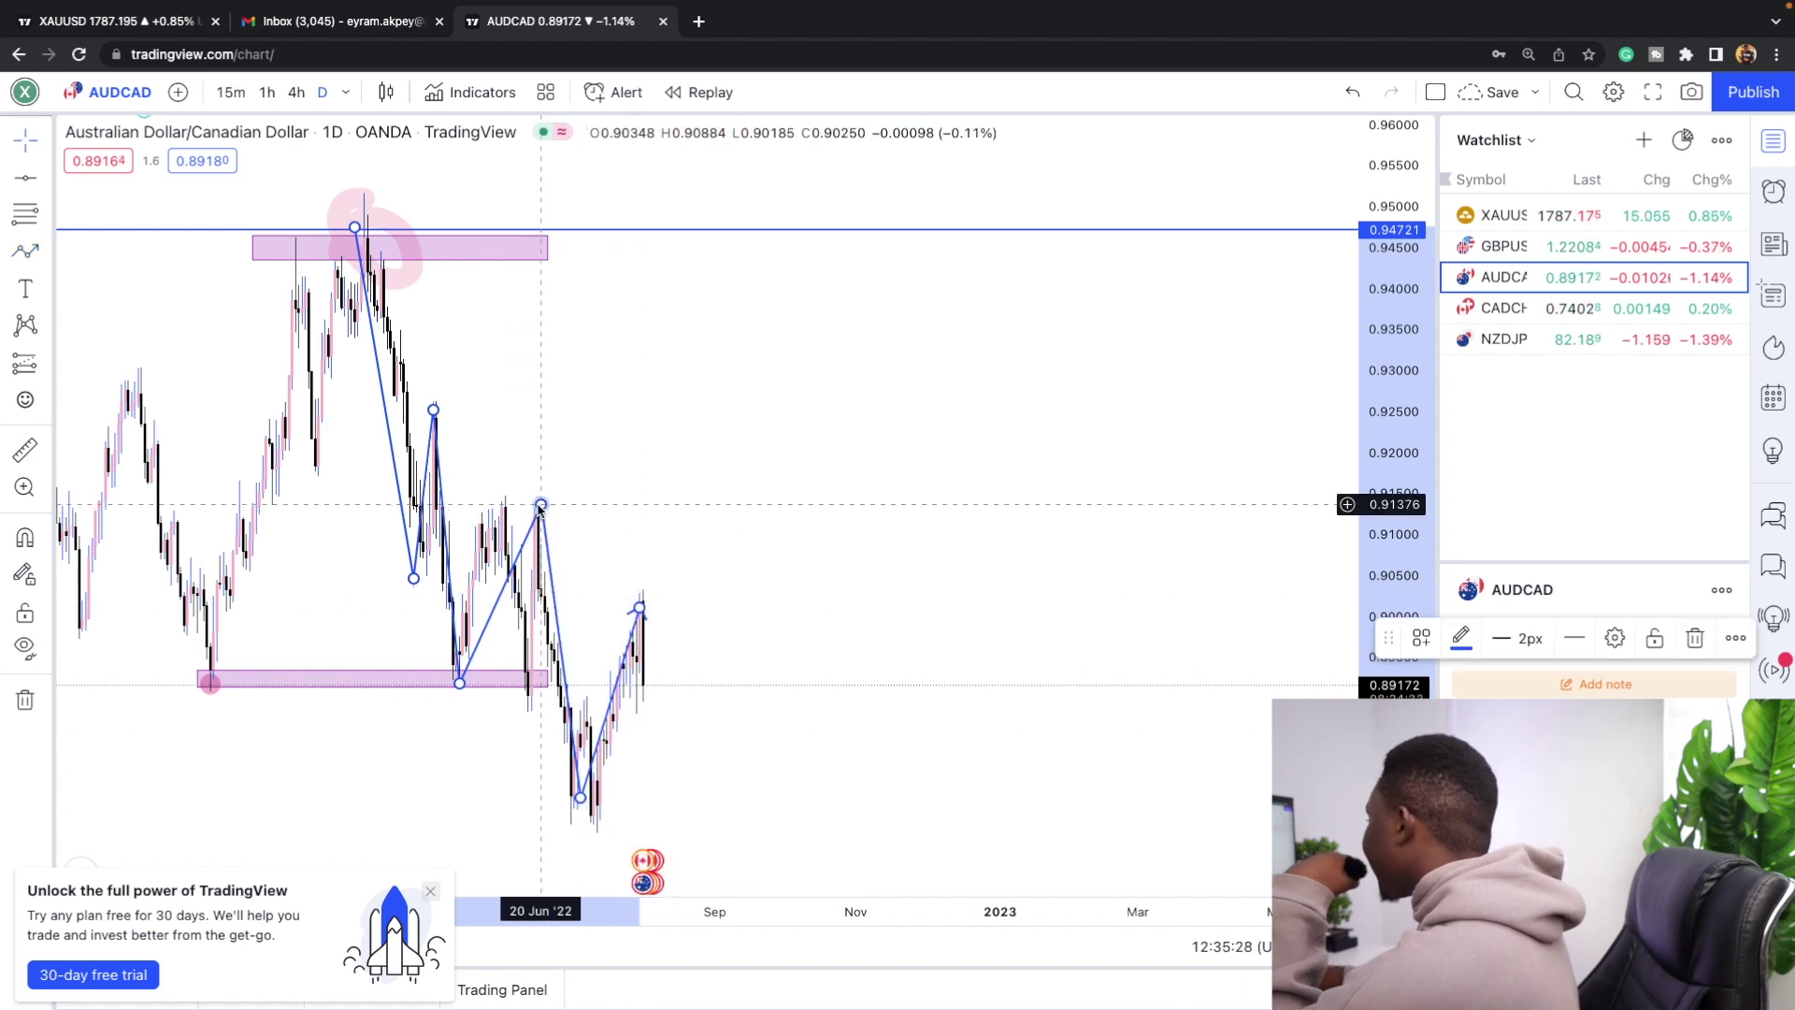
pyautogui.press('Delete')
pyautogui.click(47, 250)
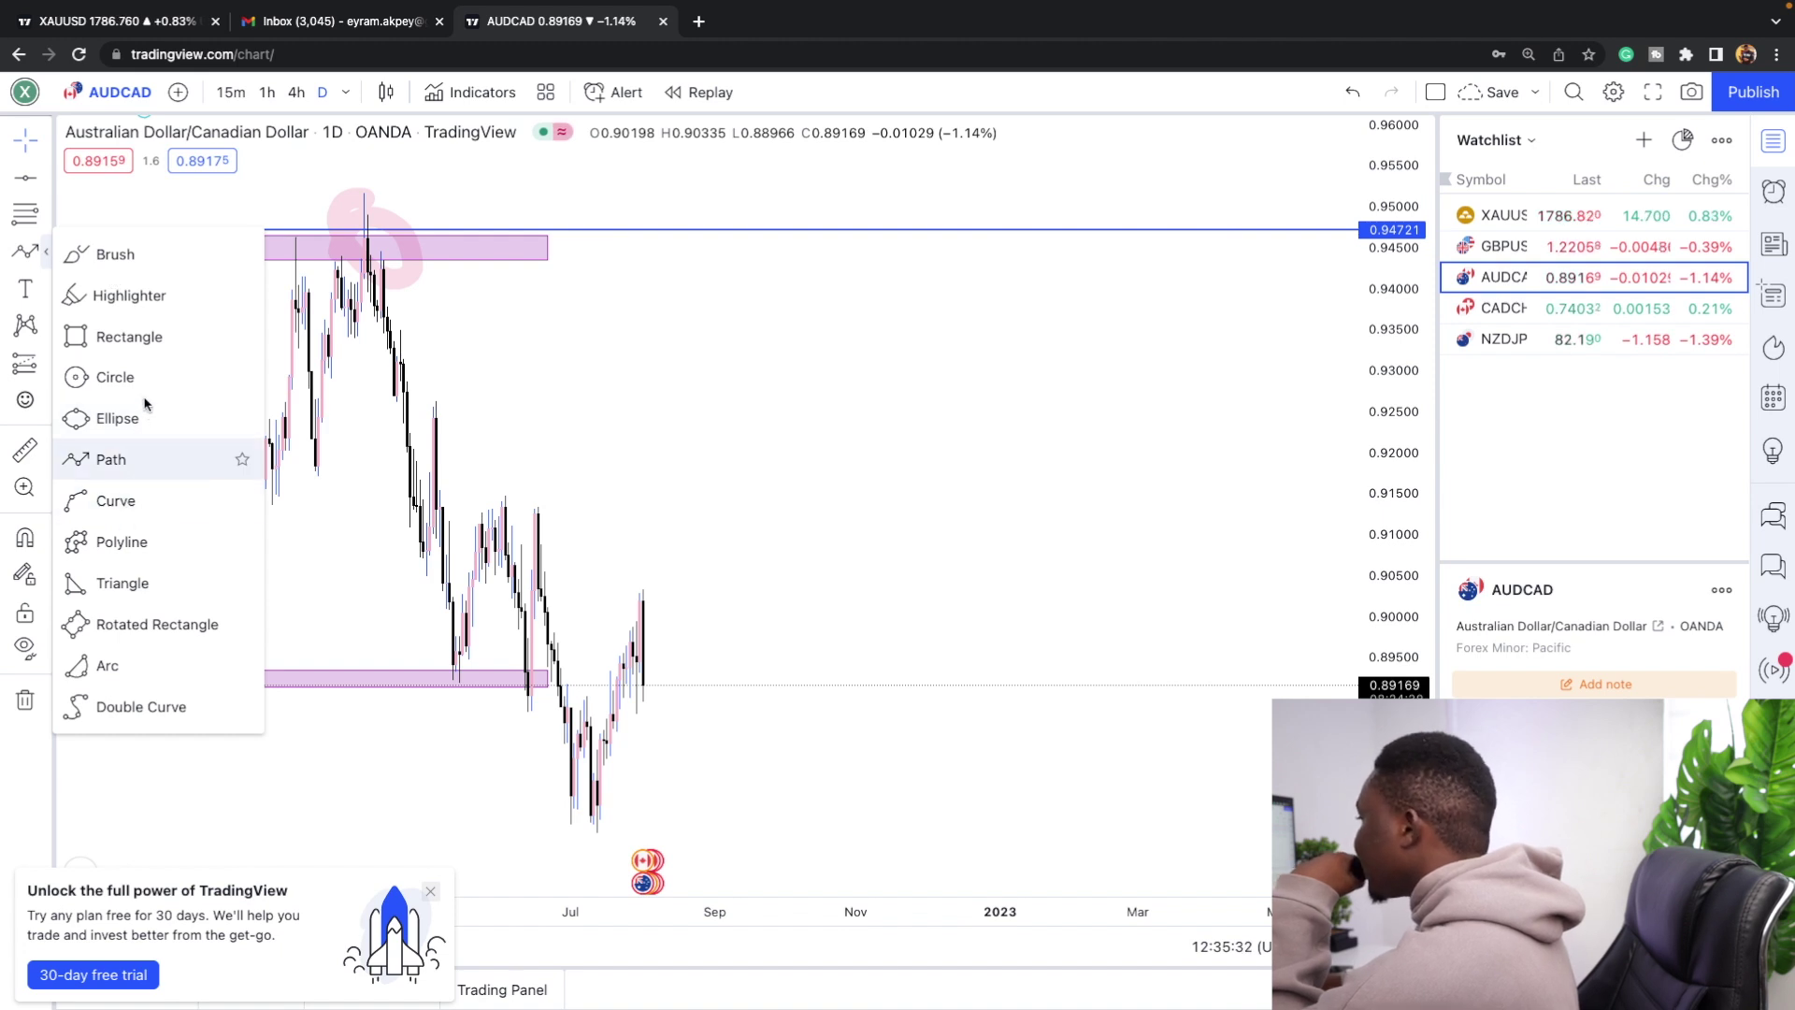
# Add a 'bch' text label and move it up onto the 0.94721 line.
pyautogui.click(44, 287)
pyautogui.click(44, 287)
pyautogui.click(109, 280)
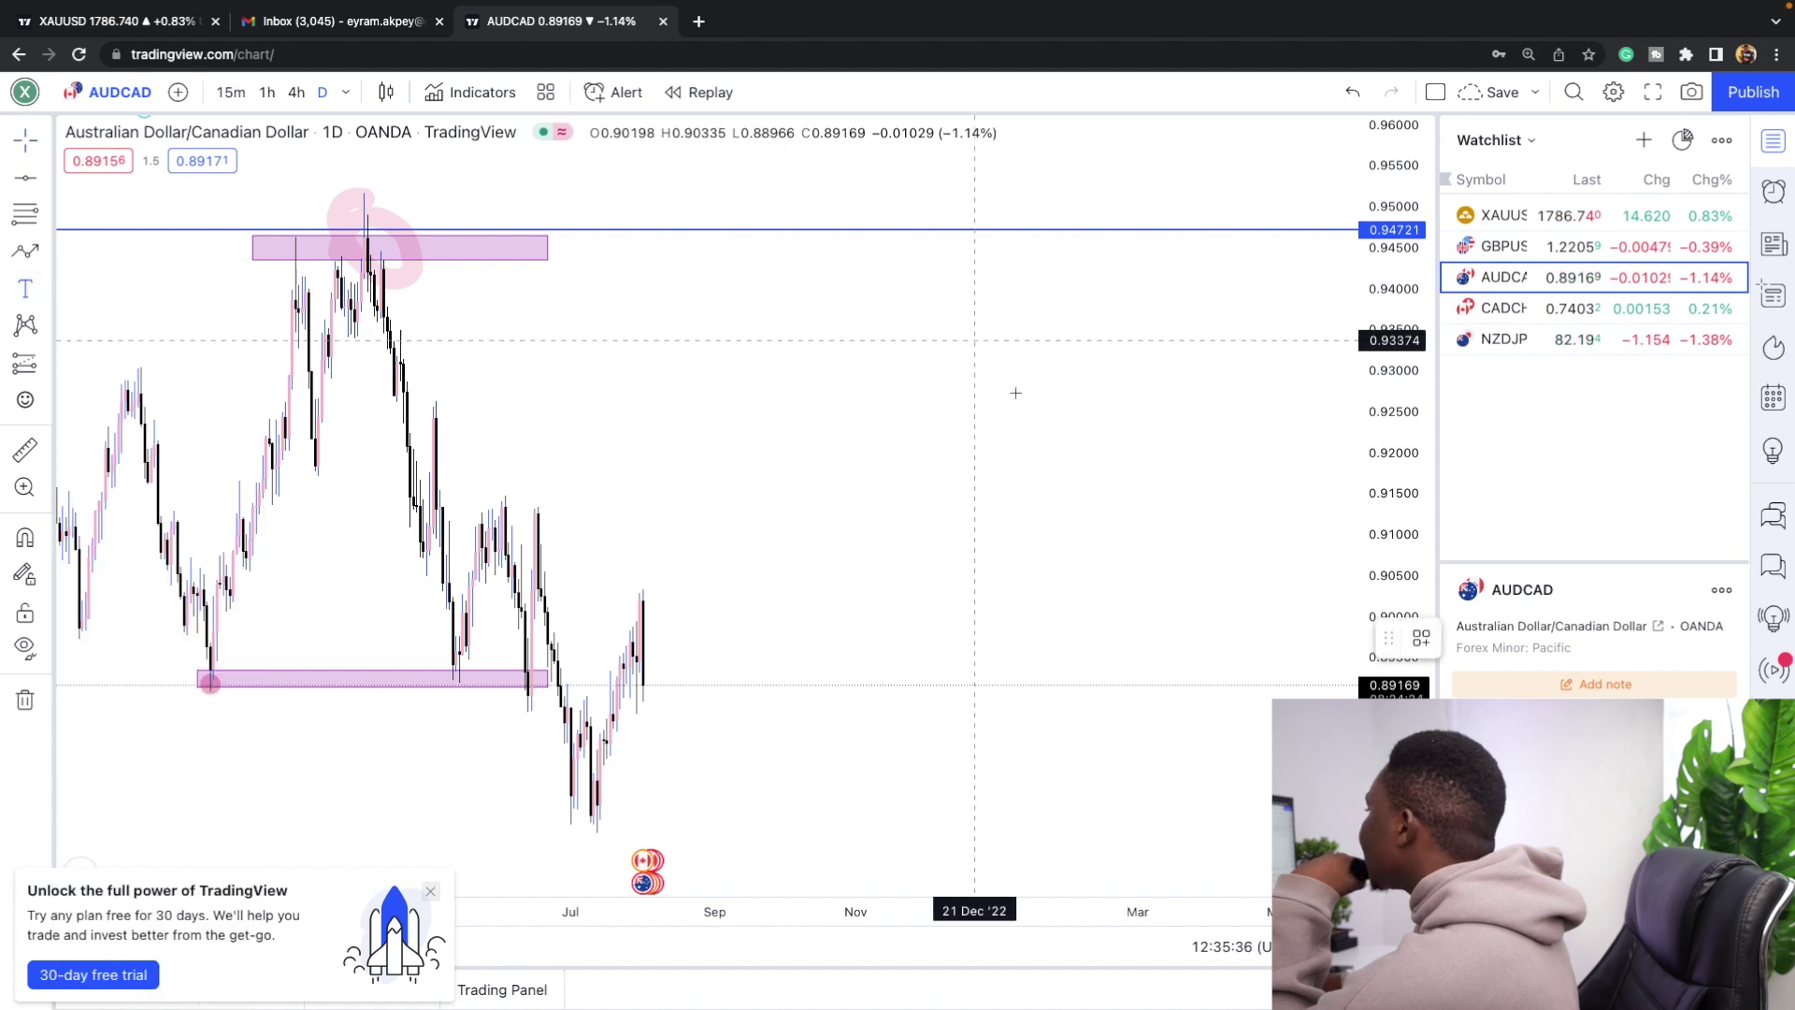
pyautogui.click(1016, 396)
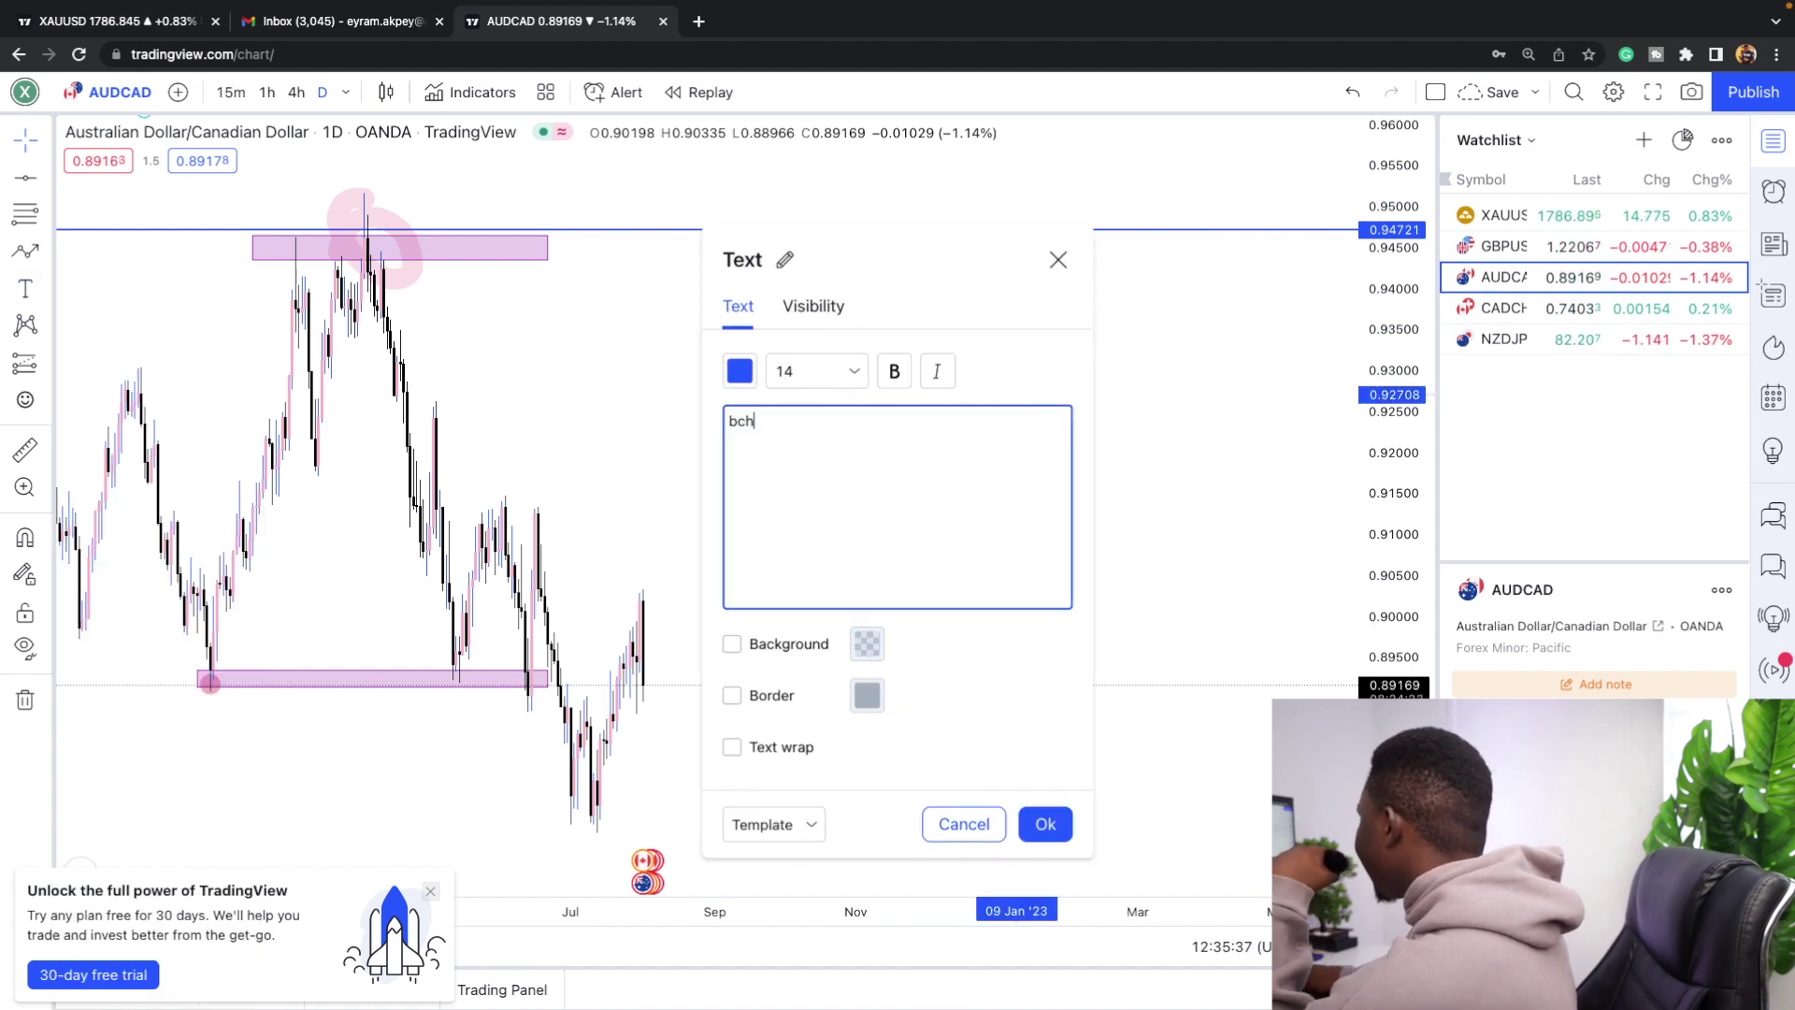
pyautogui.click(1059, 812)
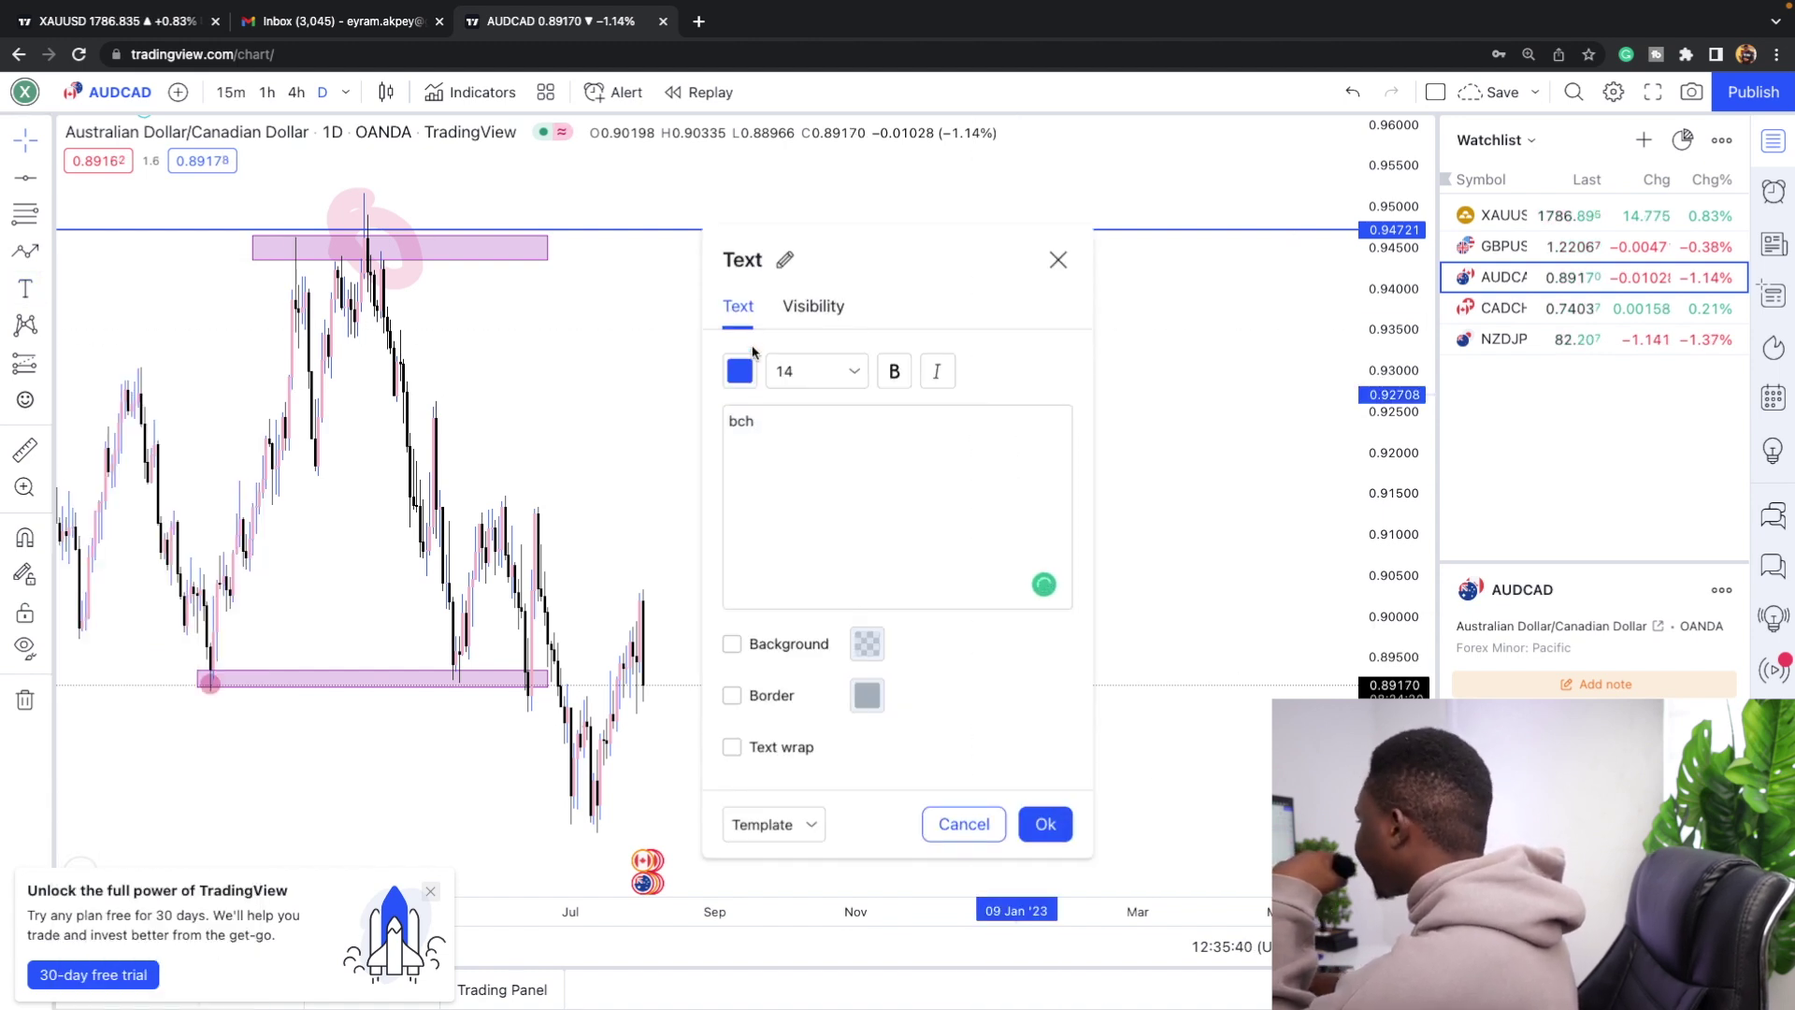
pyautogui.click(1045, 824)
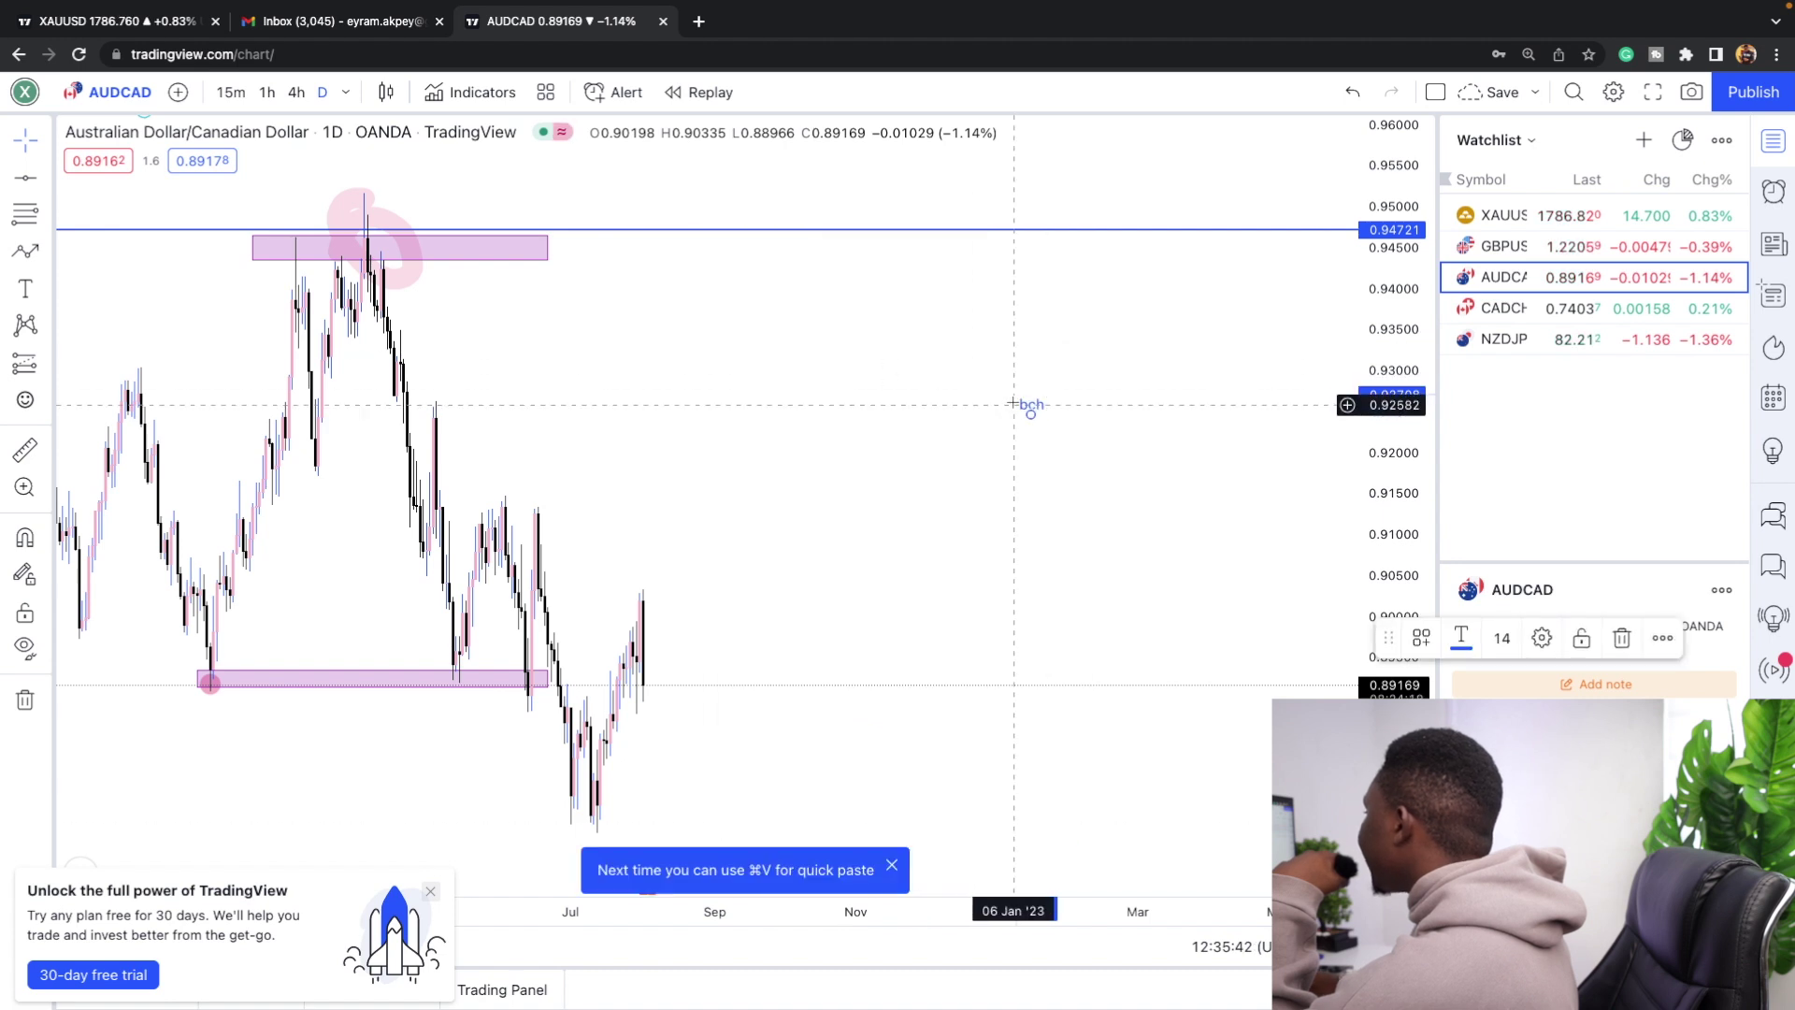
pyautogui.moveTo(1029, 408); pyautogui.dragTo(492, 228)
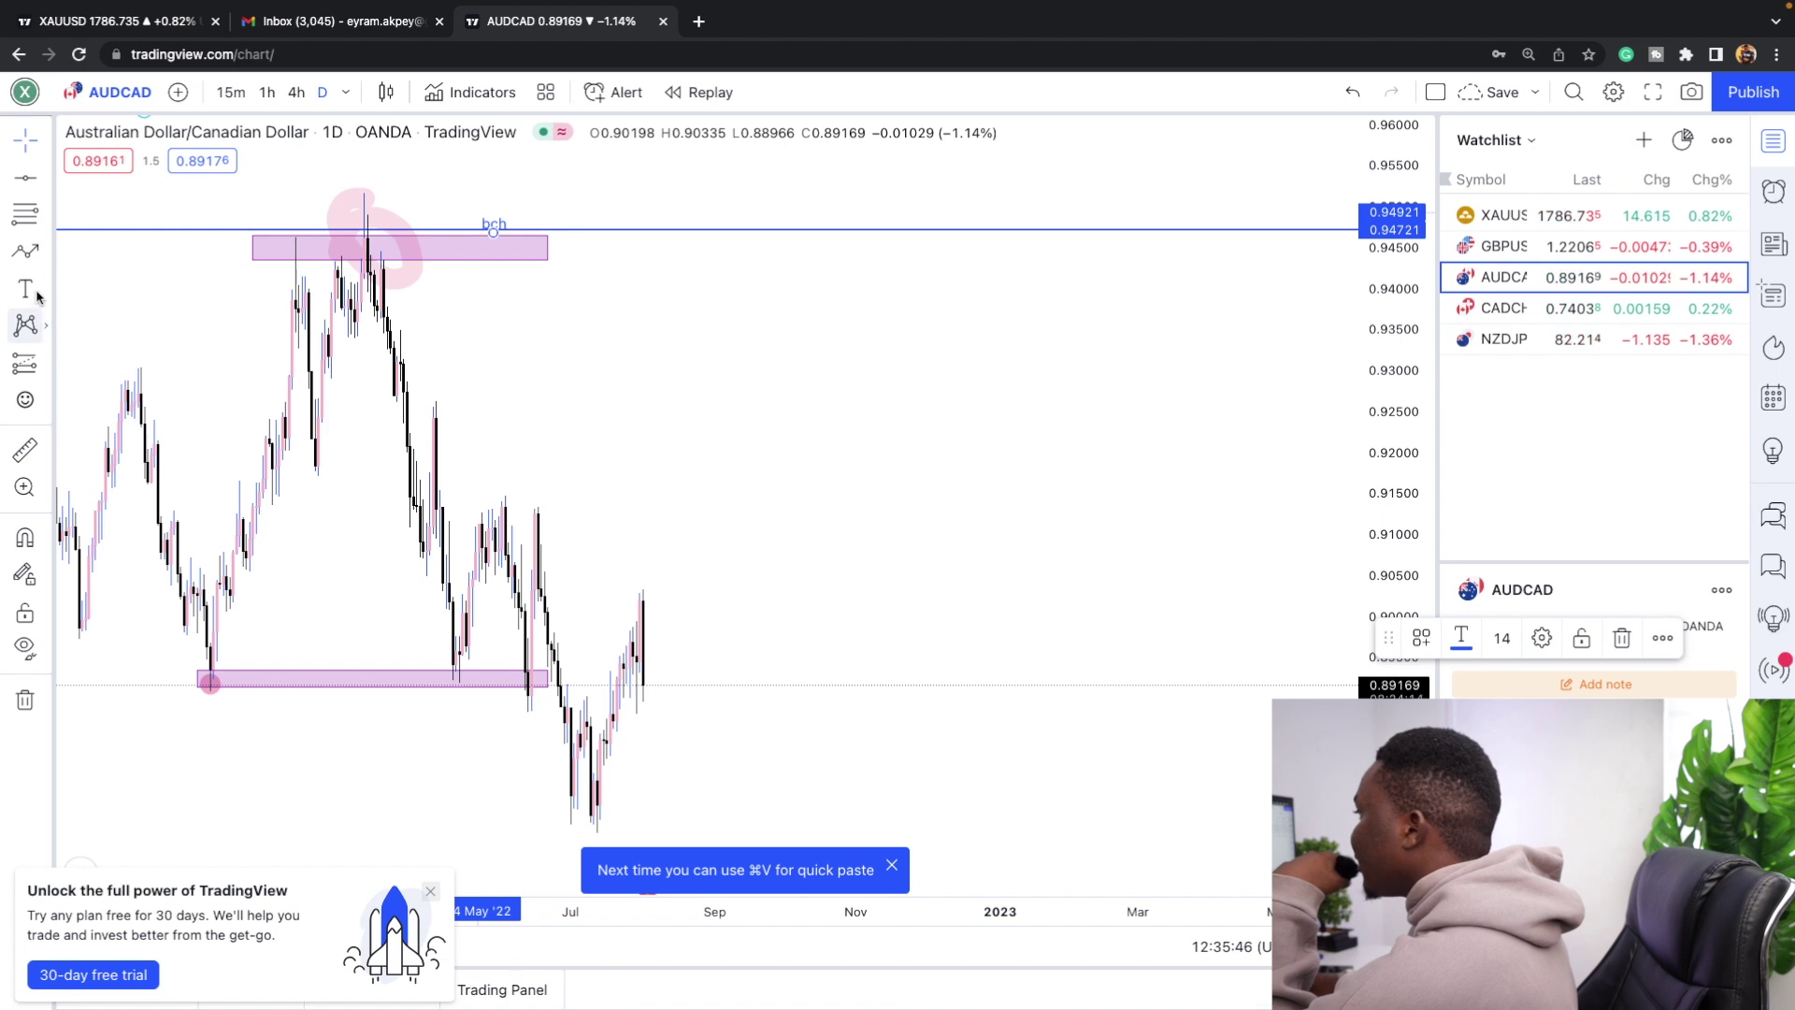
# Remove all 13 drawings from the chart, then place a trial long-position box and delete it.
pyautogui.click(46, 699)
pyautogui.click(133, 699)
pyautogui.moveTo(495, 598); pyautogui.dragTo(629, 598)
pyautogui.click(625, 599)
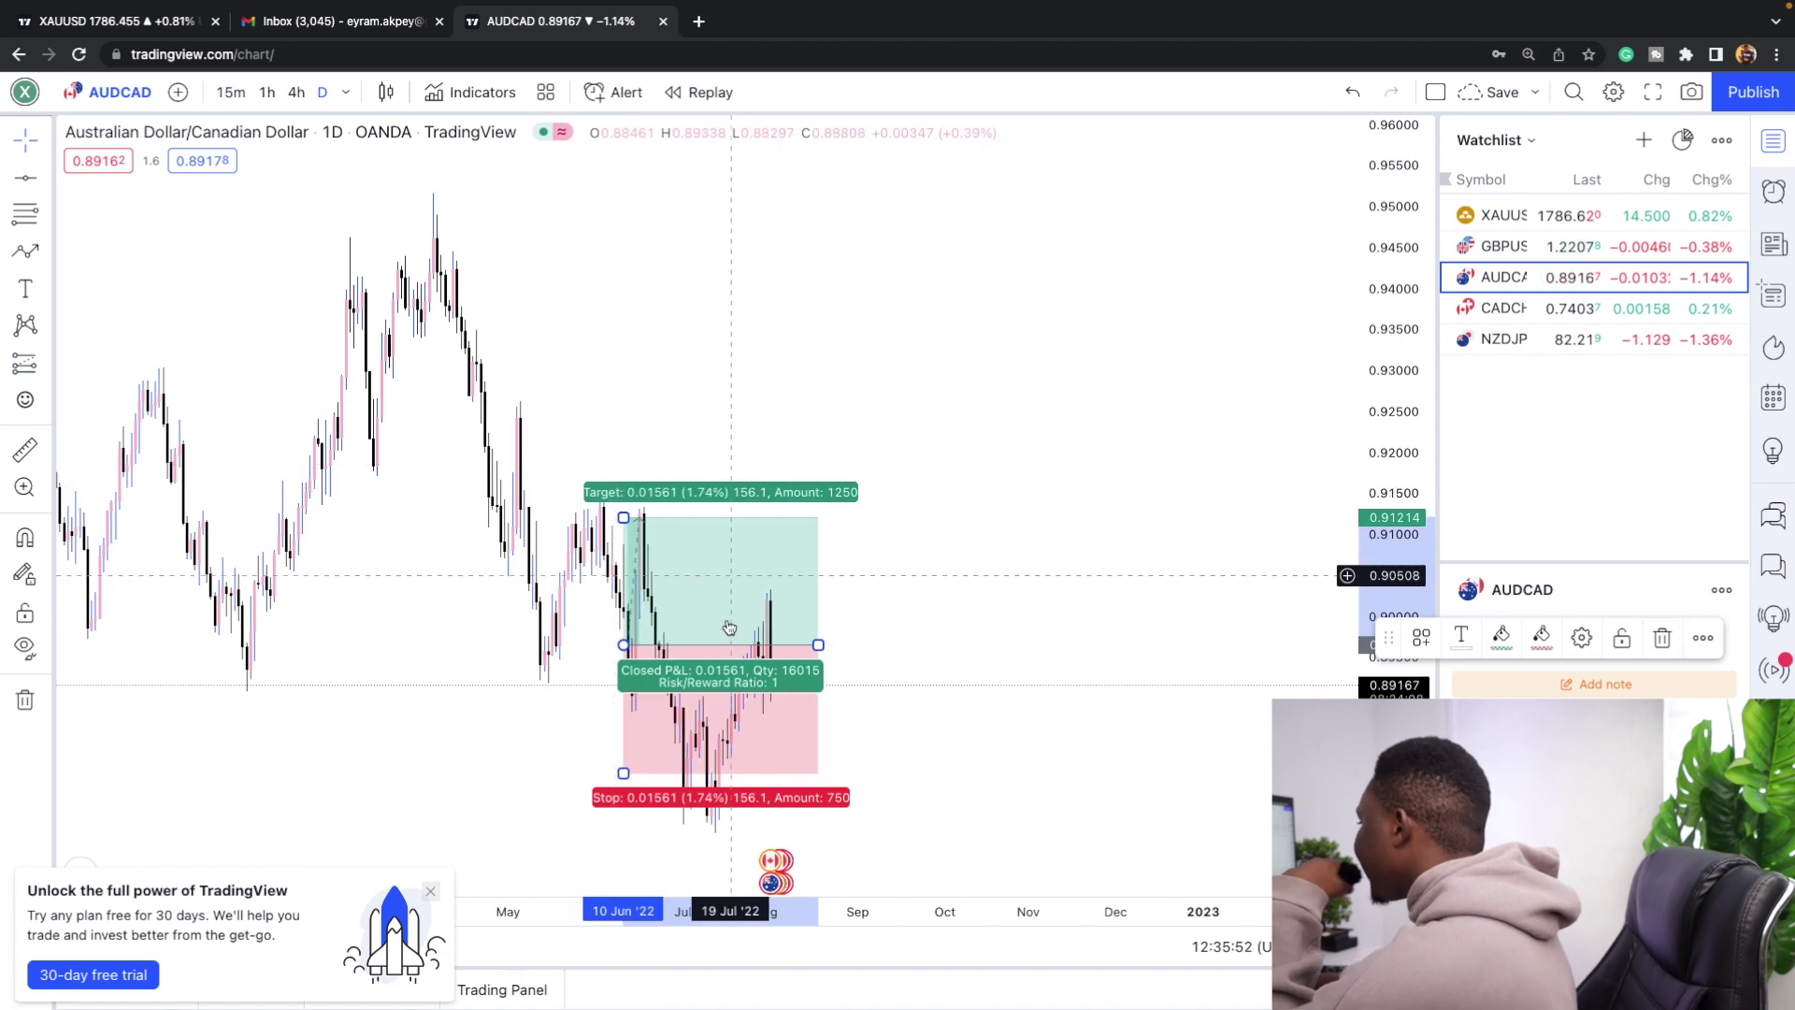
pyautogui.press('Delete')
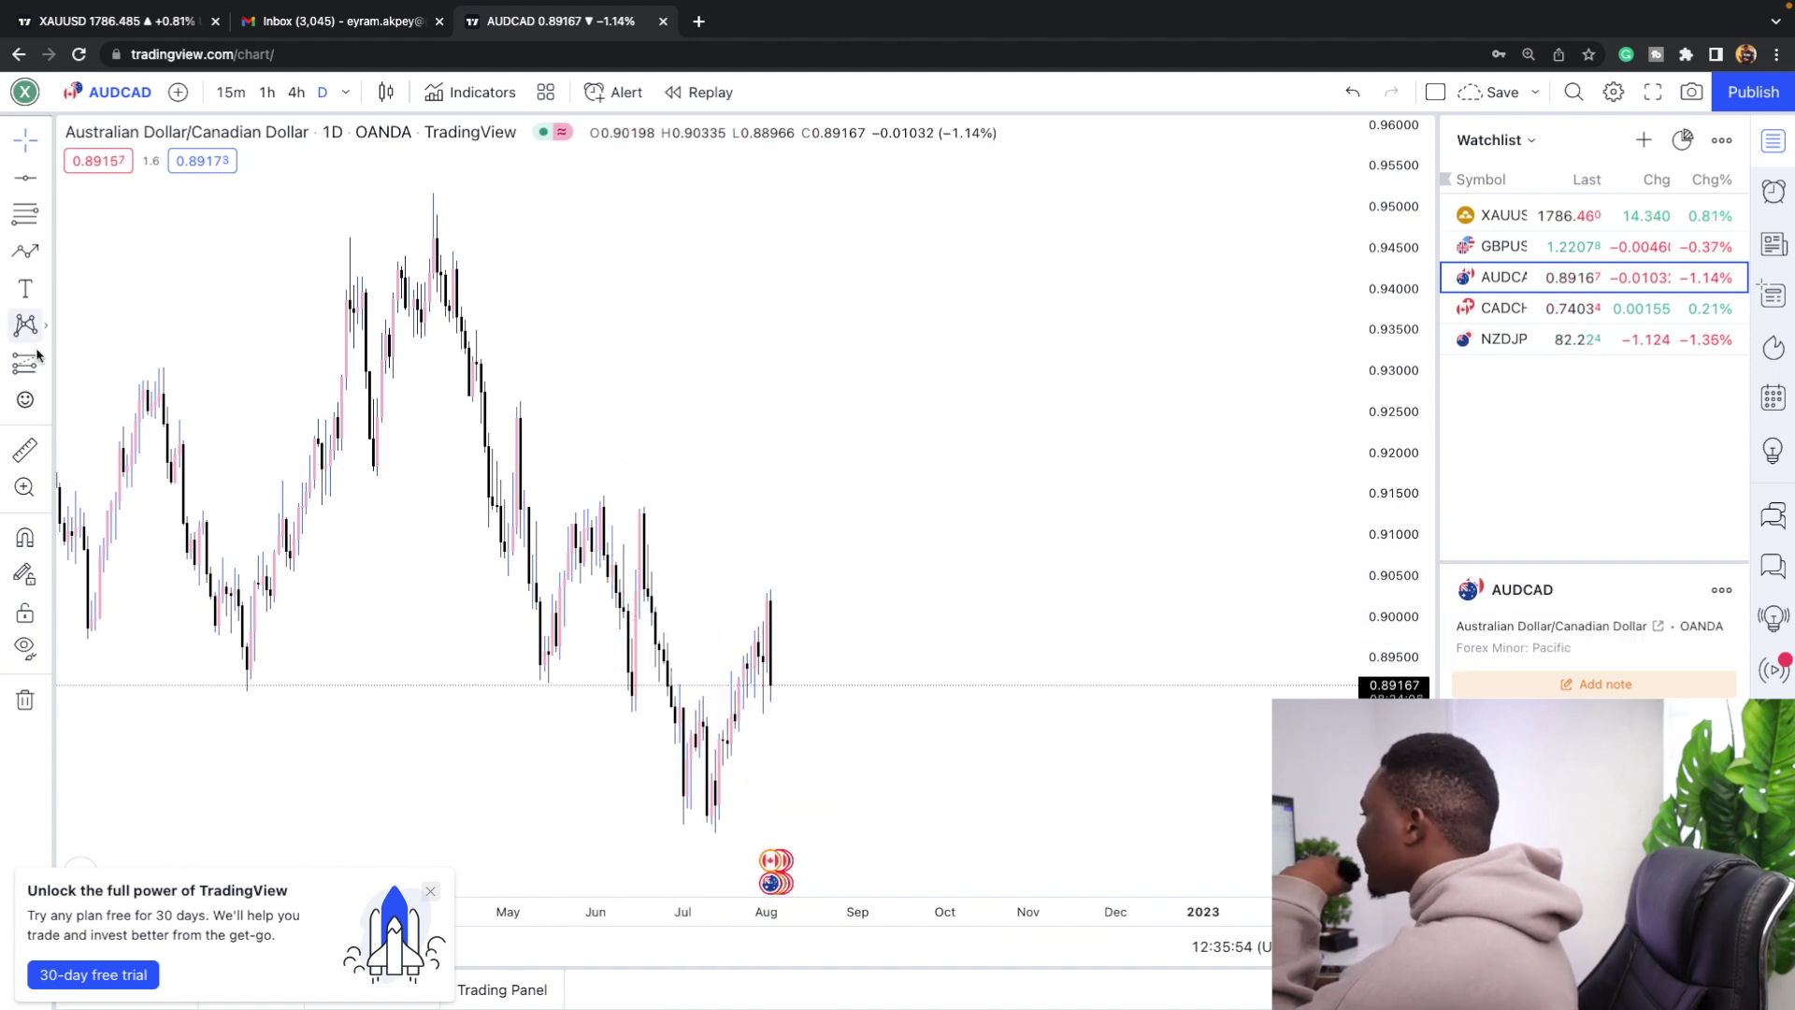
# Star Short Position and Long Position as favorites and move the favorites bar left.
pyautogui.click(44, 363)
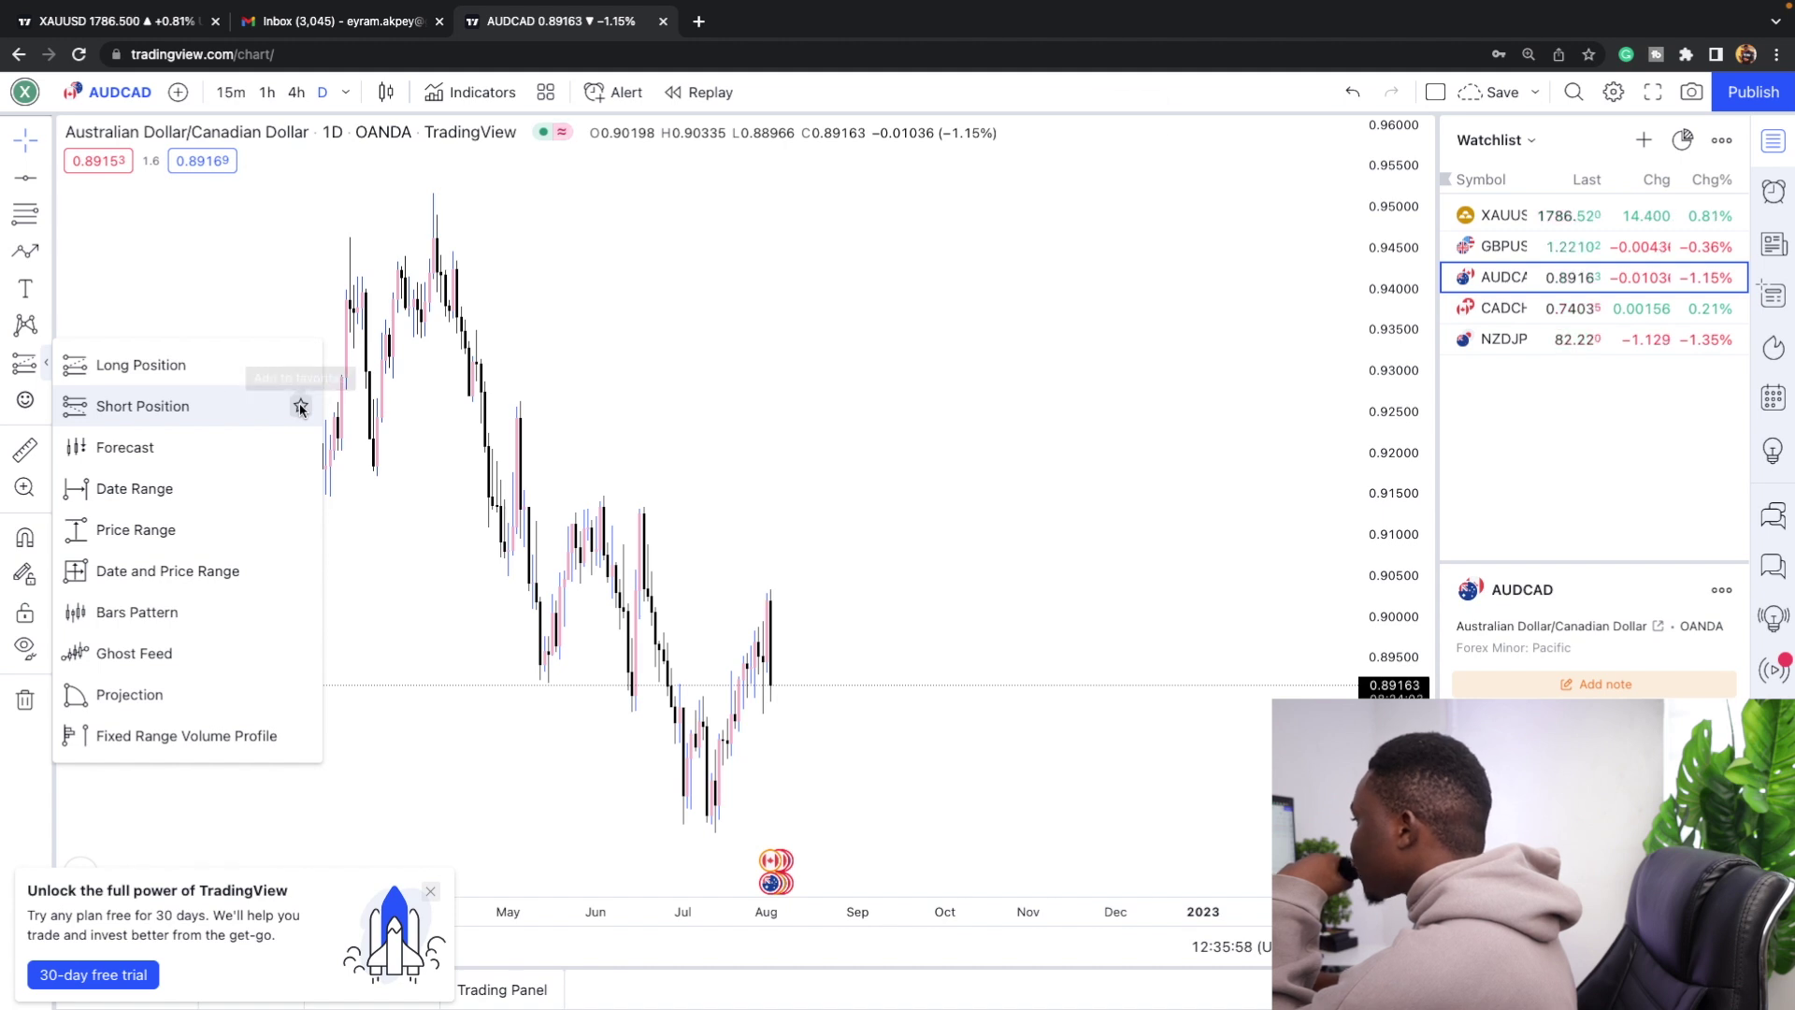
pyautogui.click(300, 407)
pyautogui.click(300, 366)
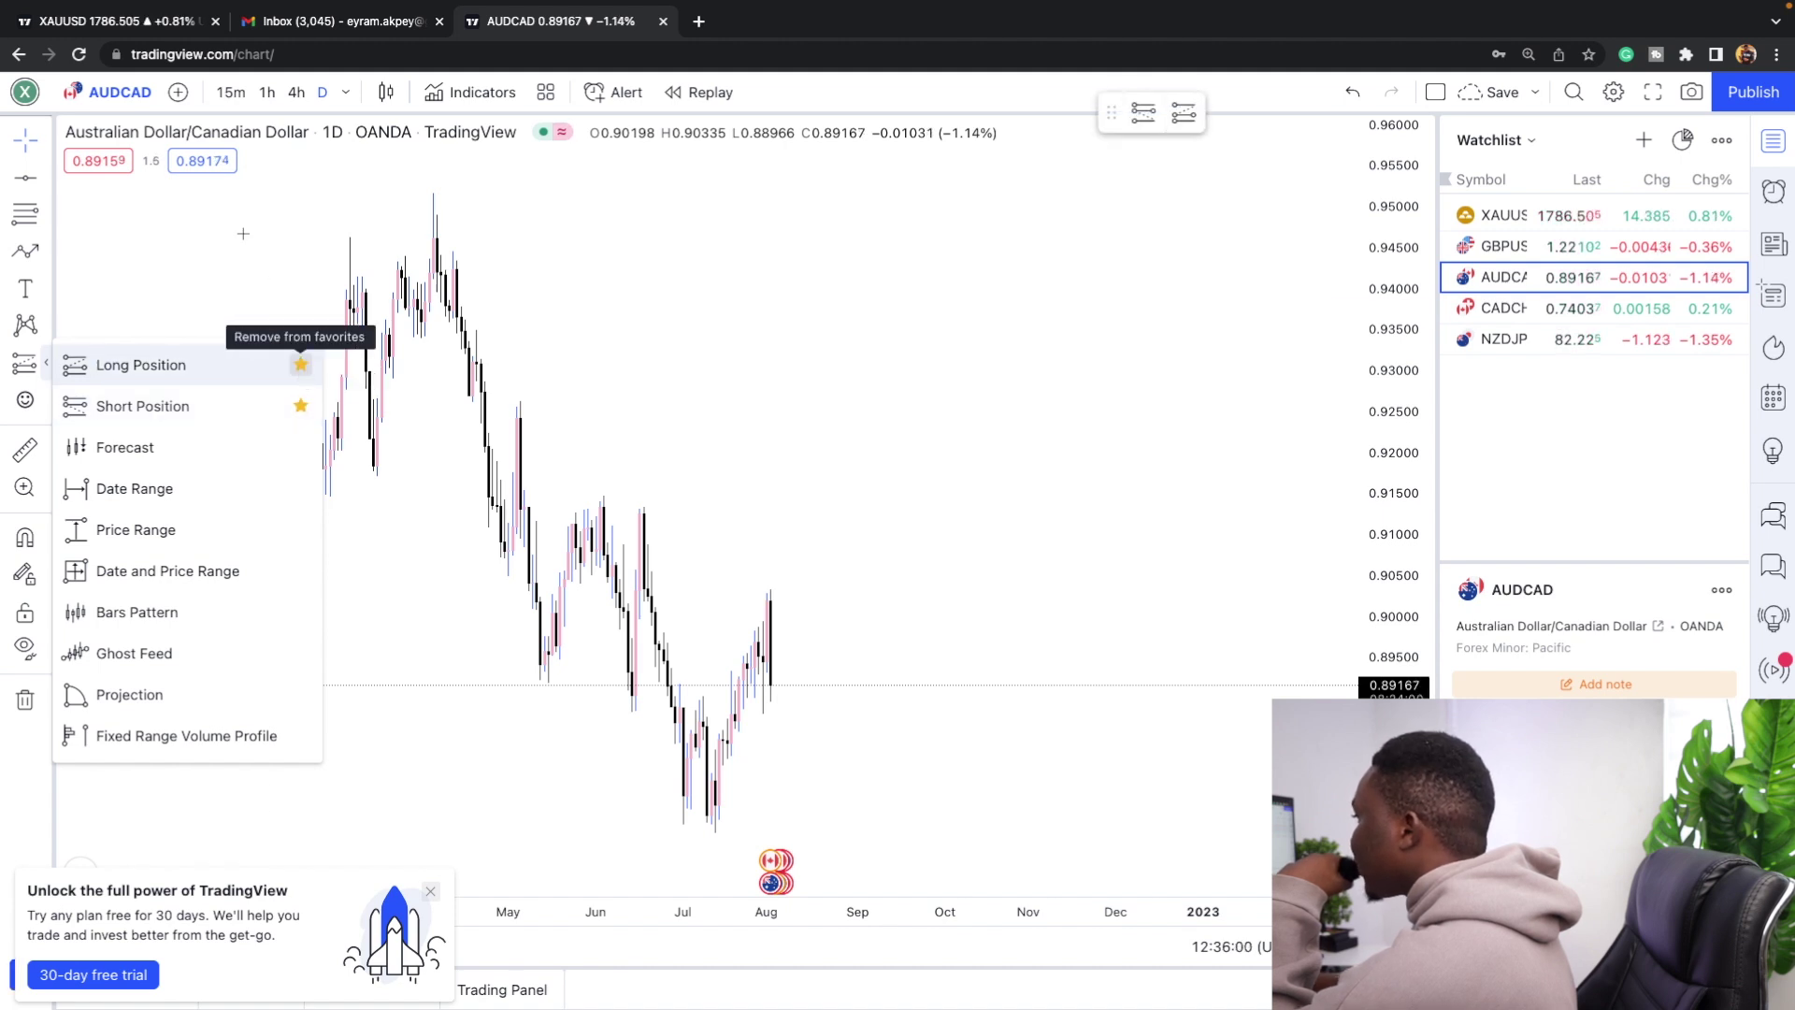
pyautogui.click(281, 231)
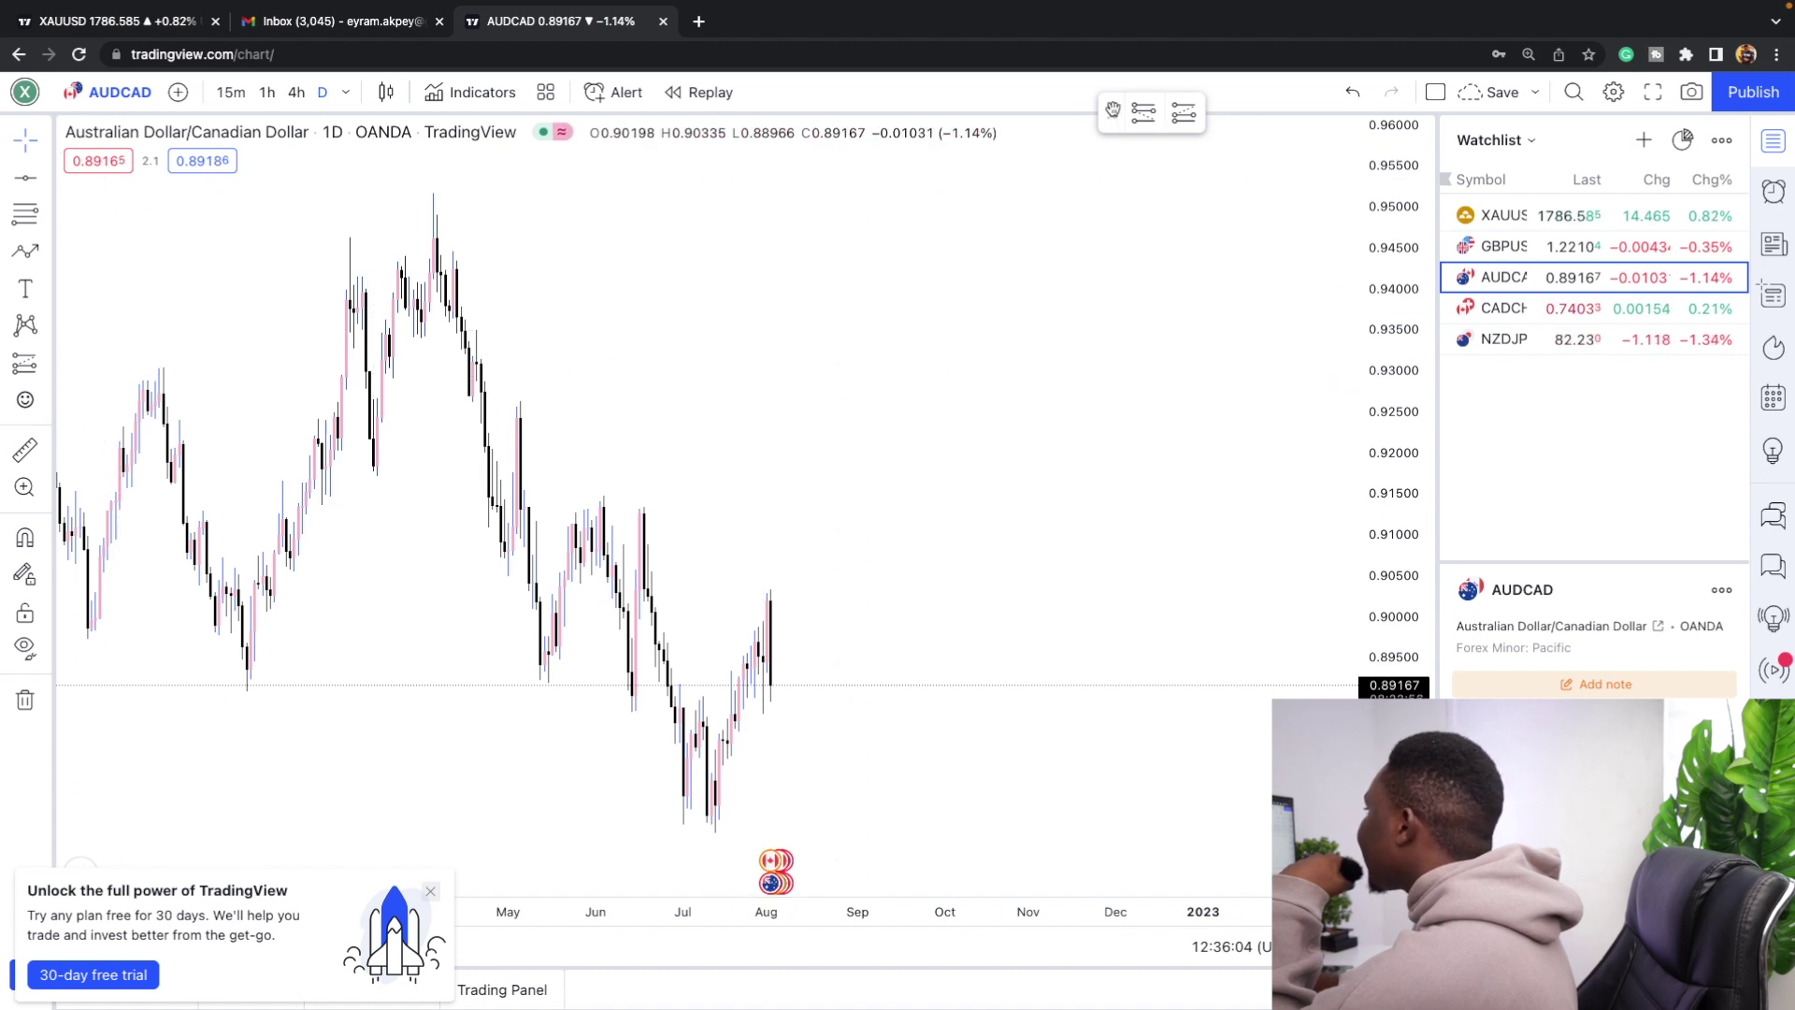
pyautogui.moveTo(1029, 116); pyautogui.dragTo(857, 101)
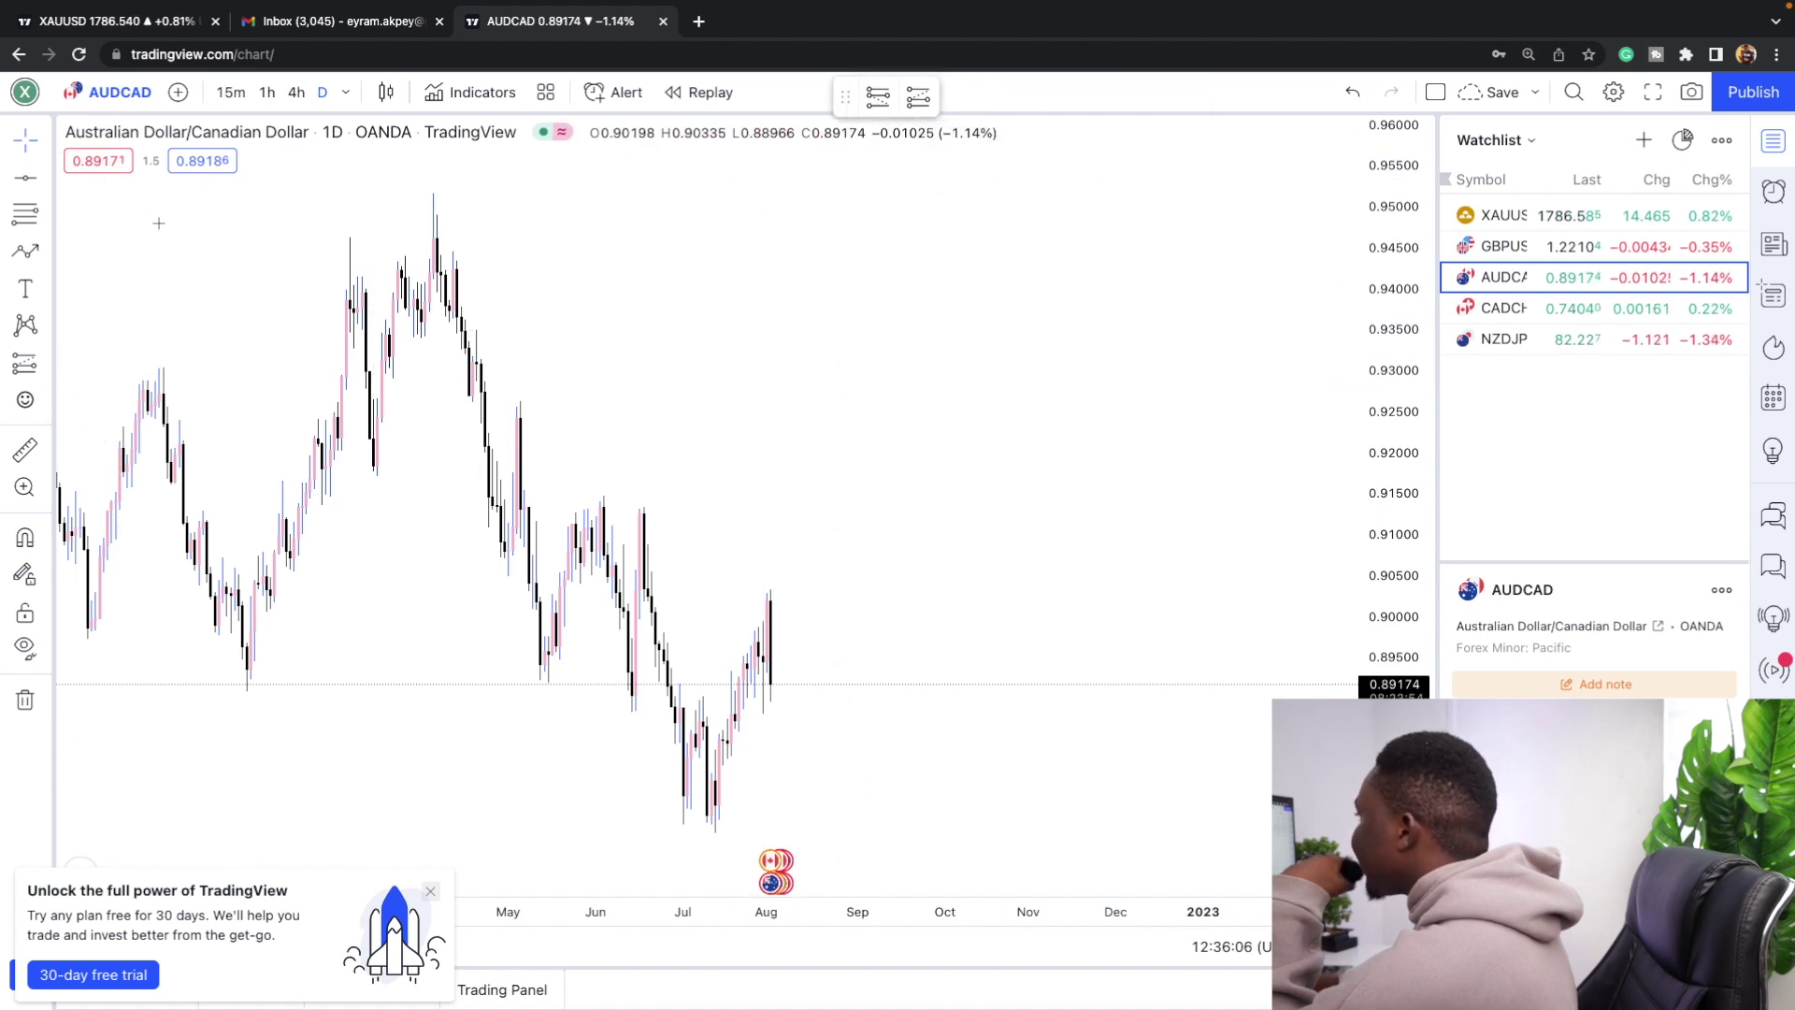
# Add Horizontal Ray to favorites from the line drawing tools.
pyautogui.click(45, 183)
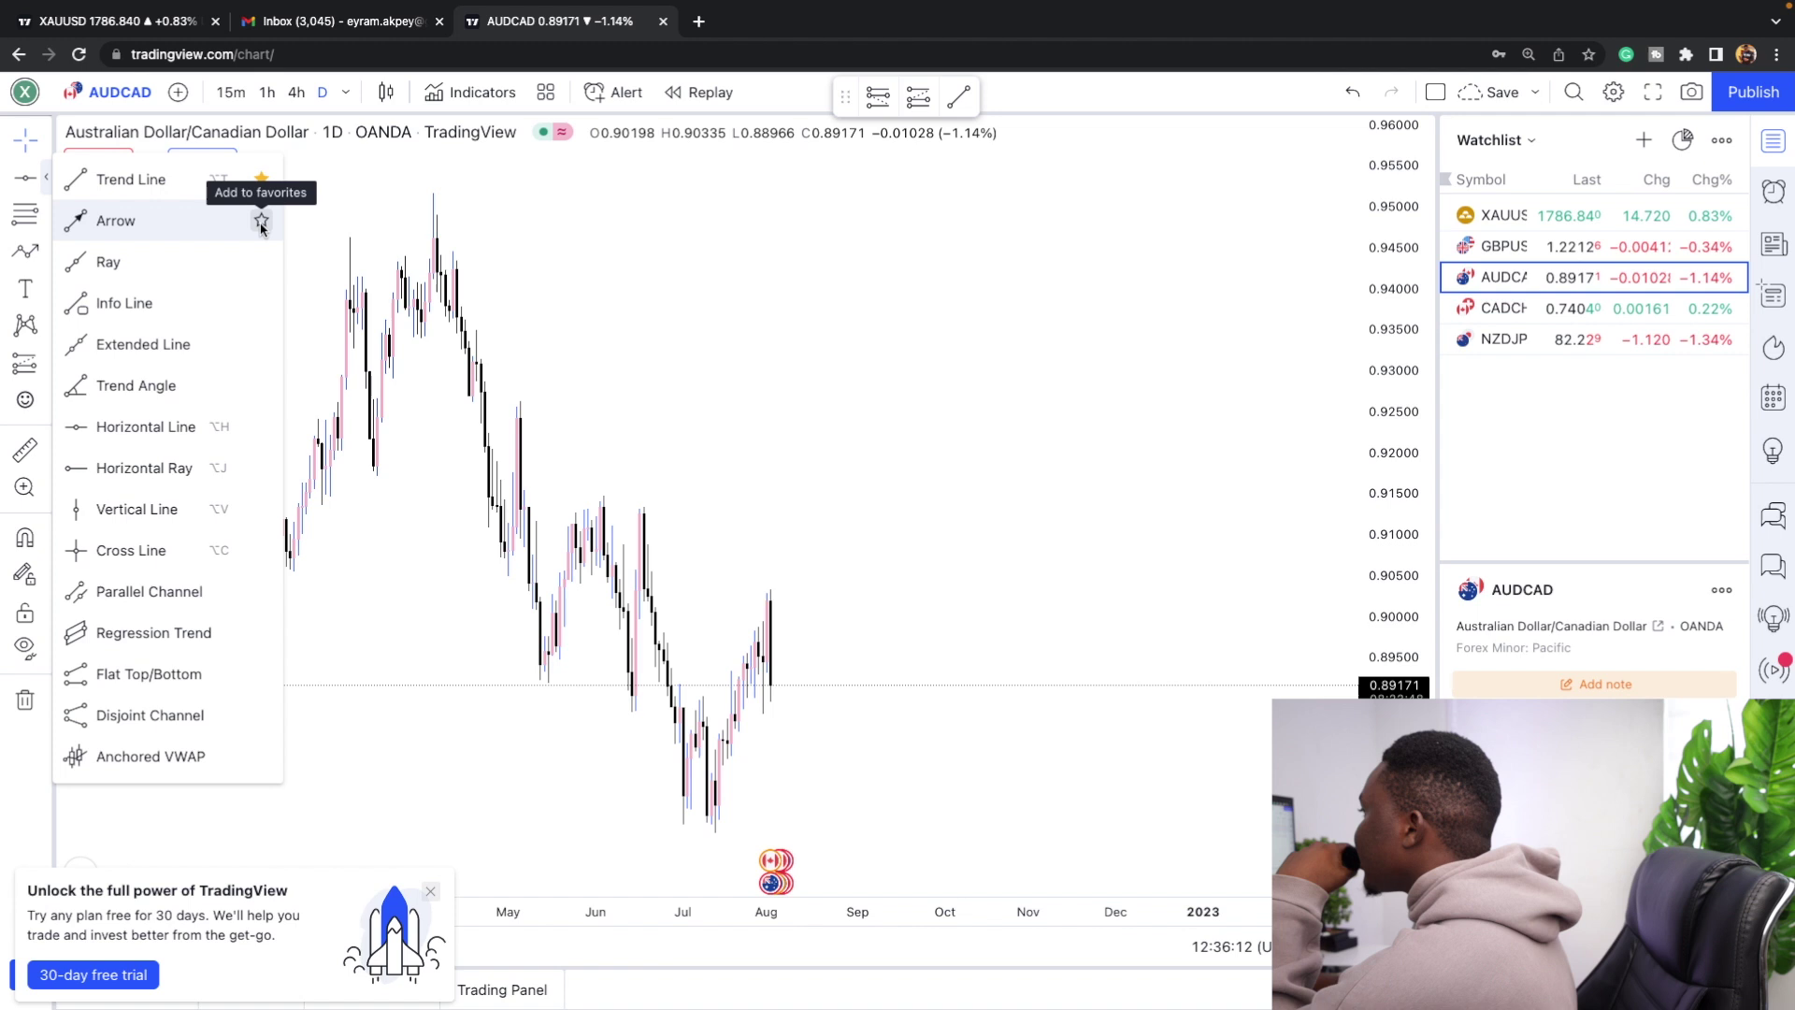
pyautogui.click(262, 469)
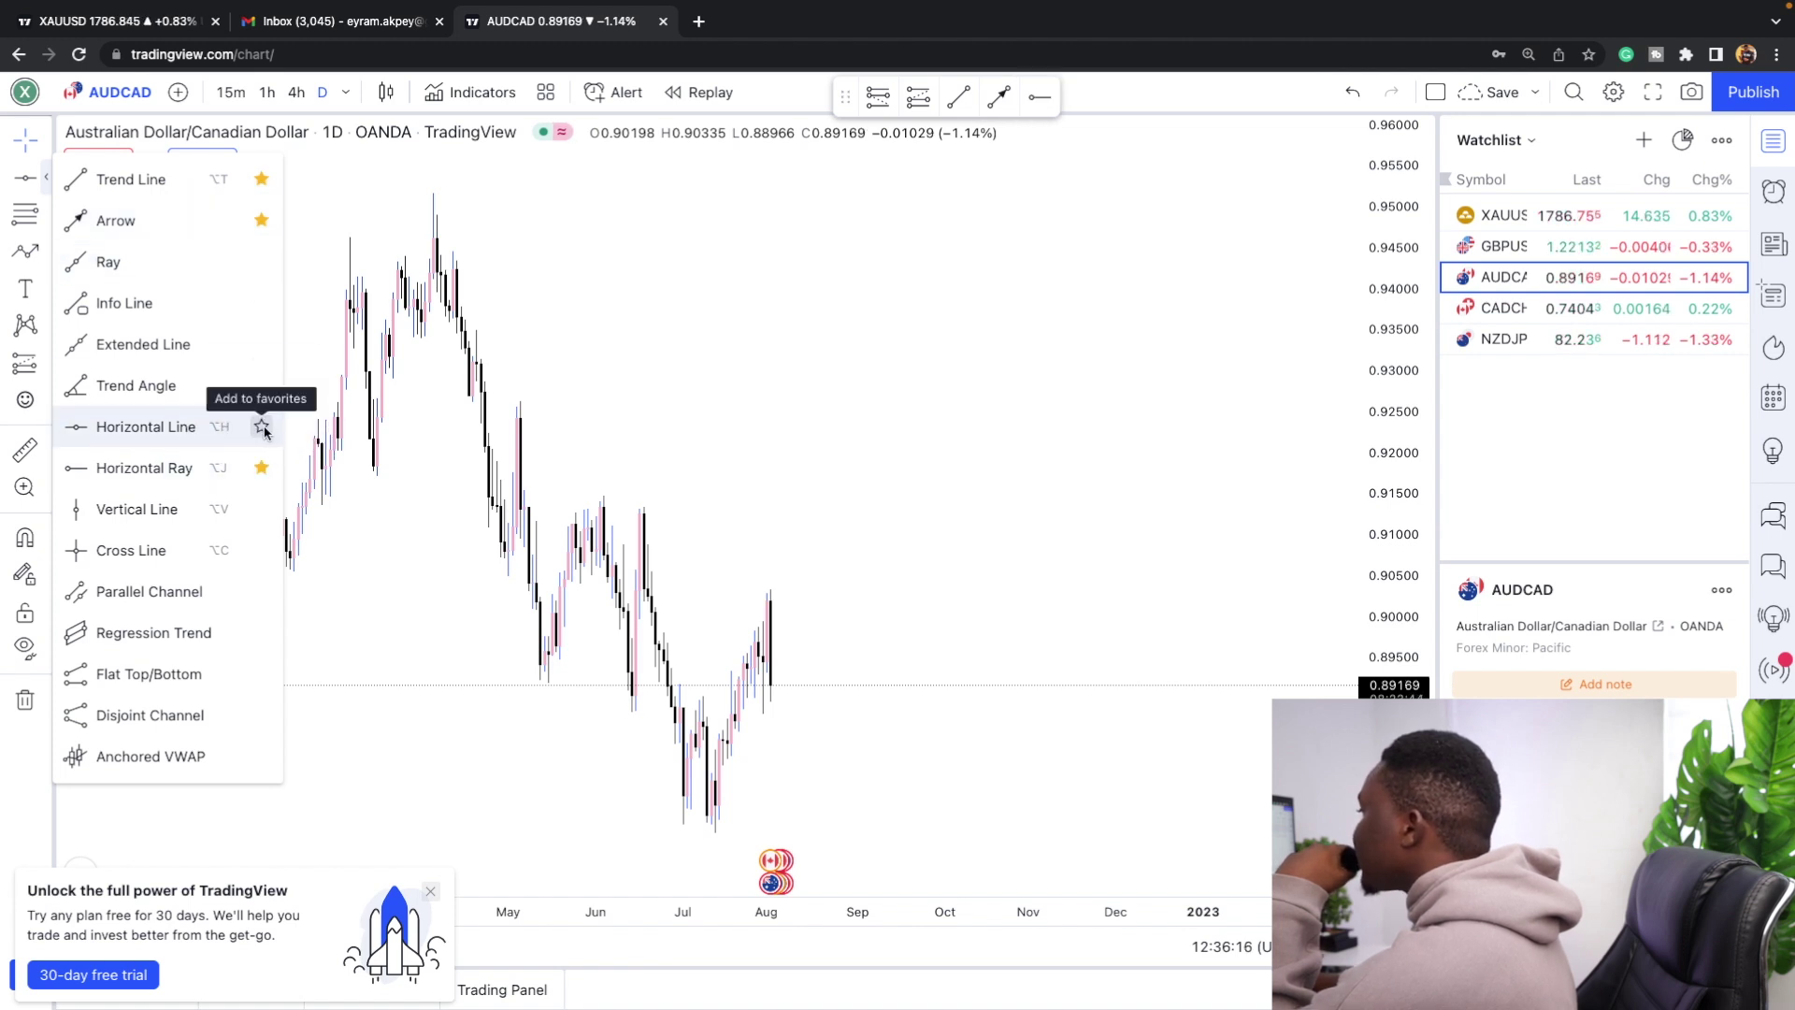
pyautogui.click(44, 217)
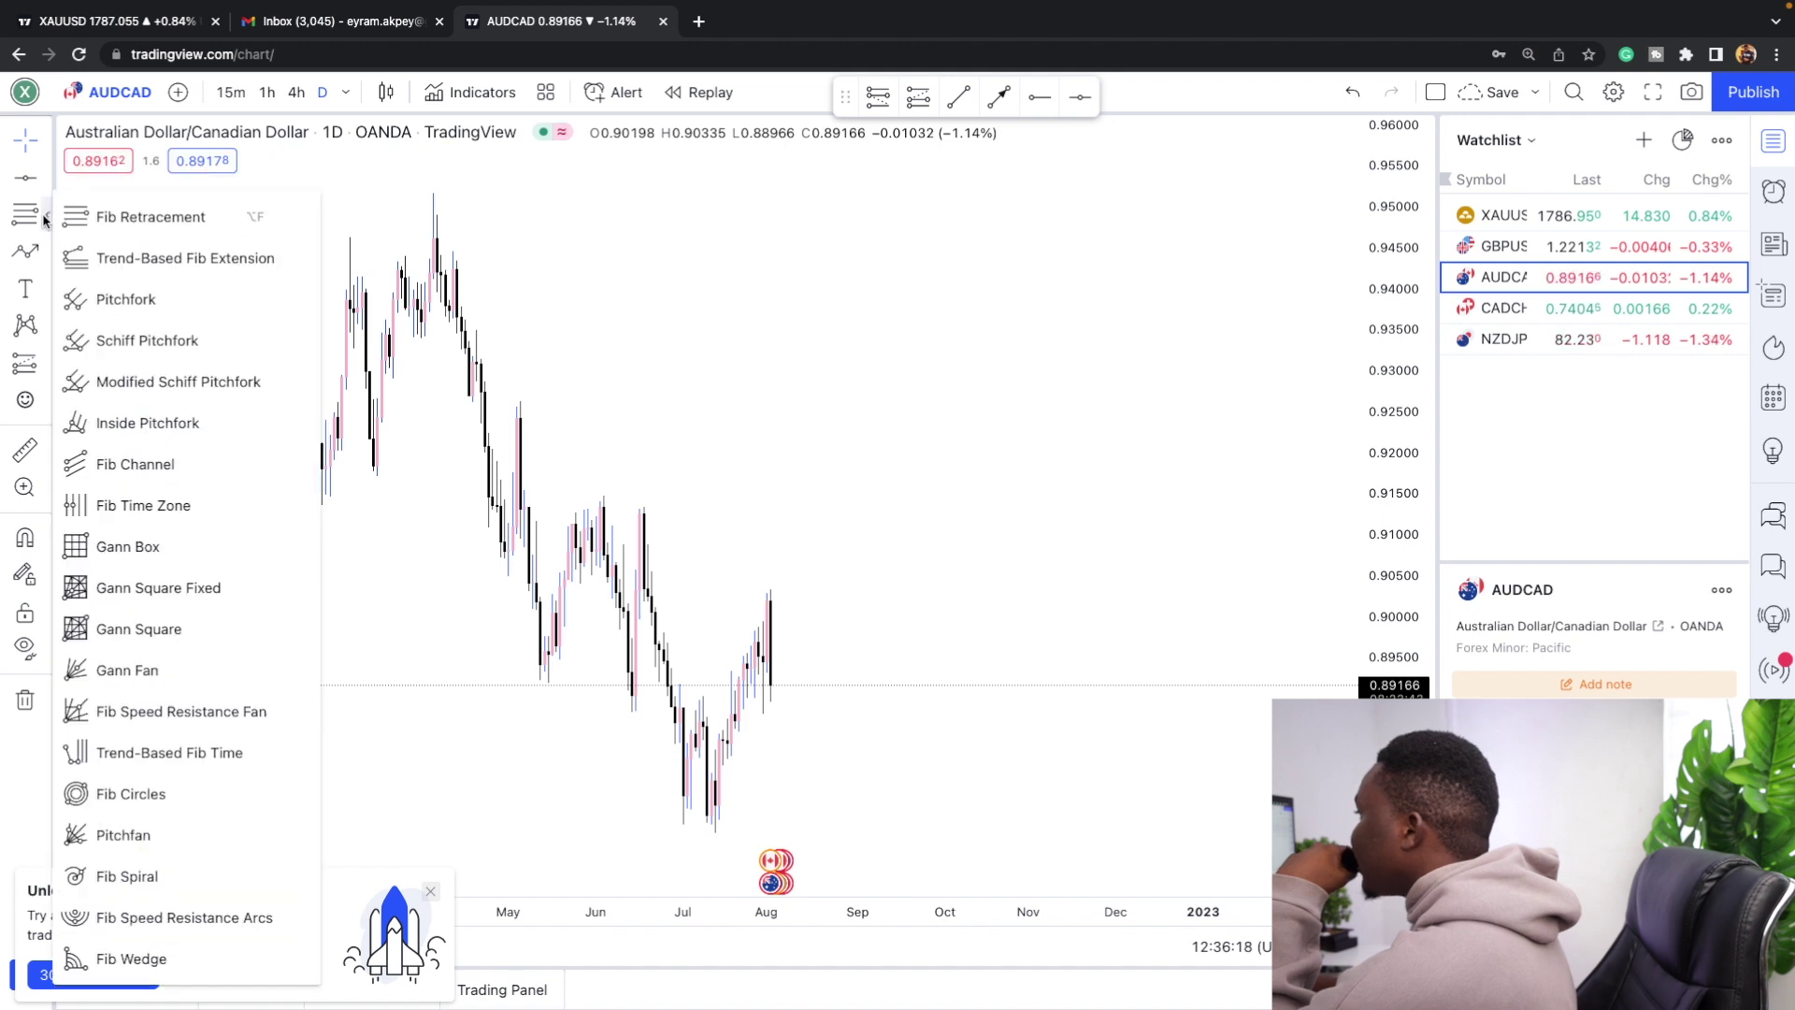
pyautogui.click(45, 258)
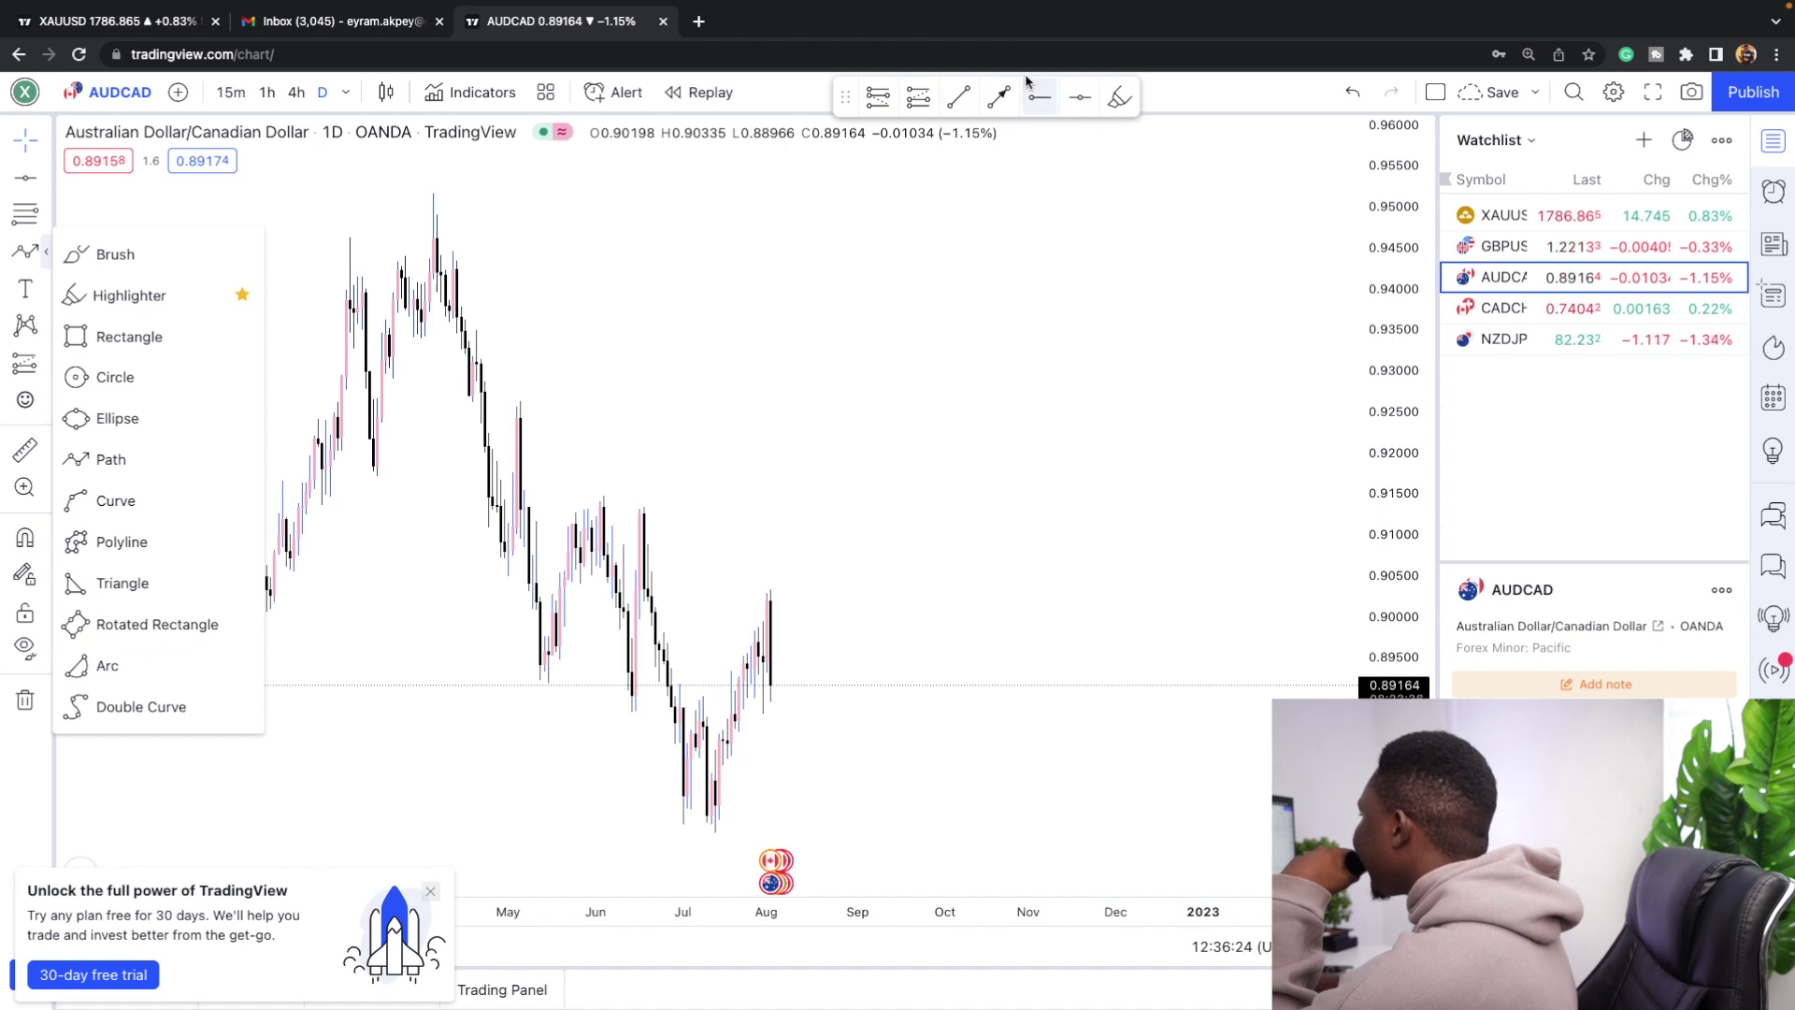
# Place a short position at the latest candle with its stop at 0.90383 and a deeper target zone.
pyautogui.click(879, 98)
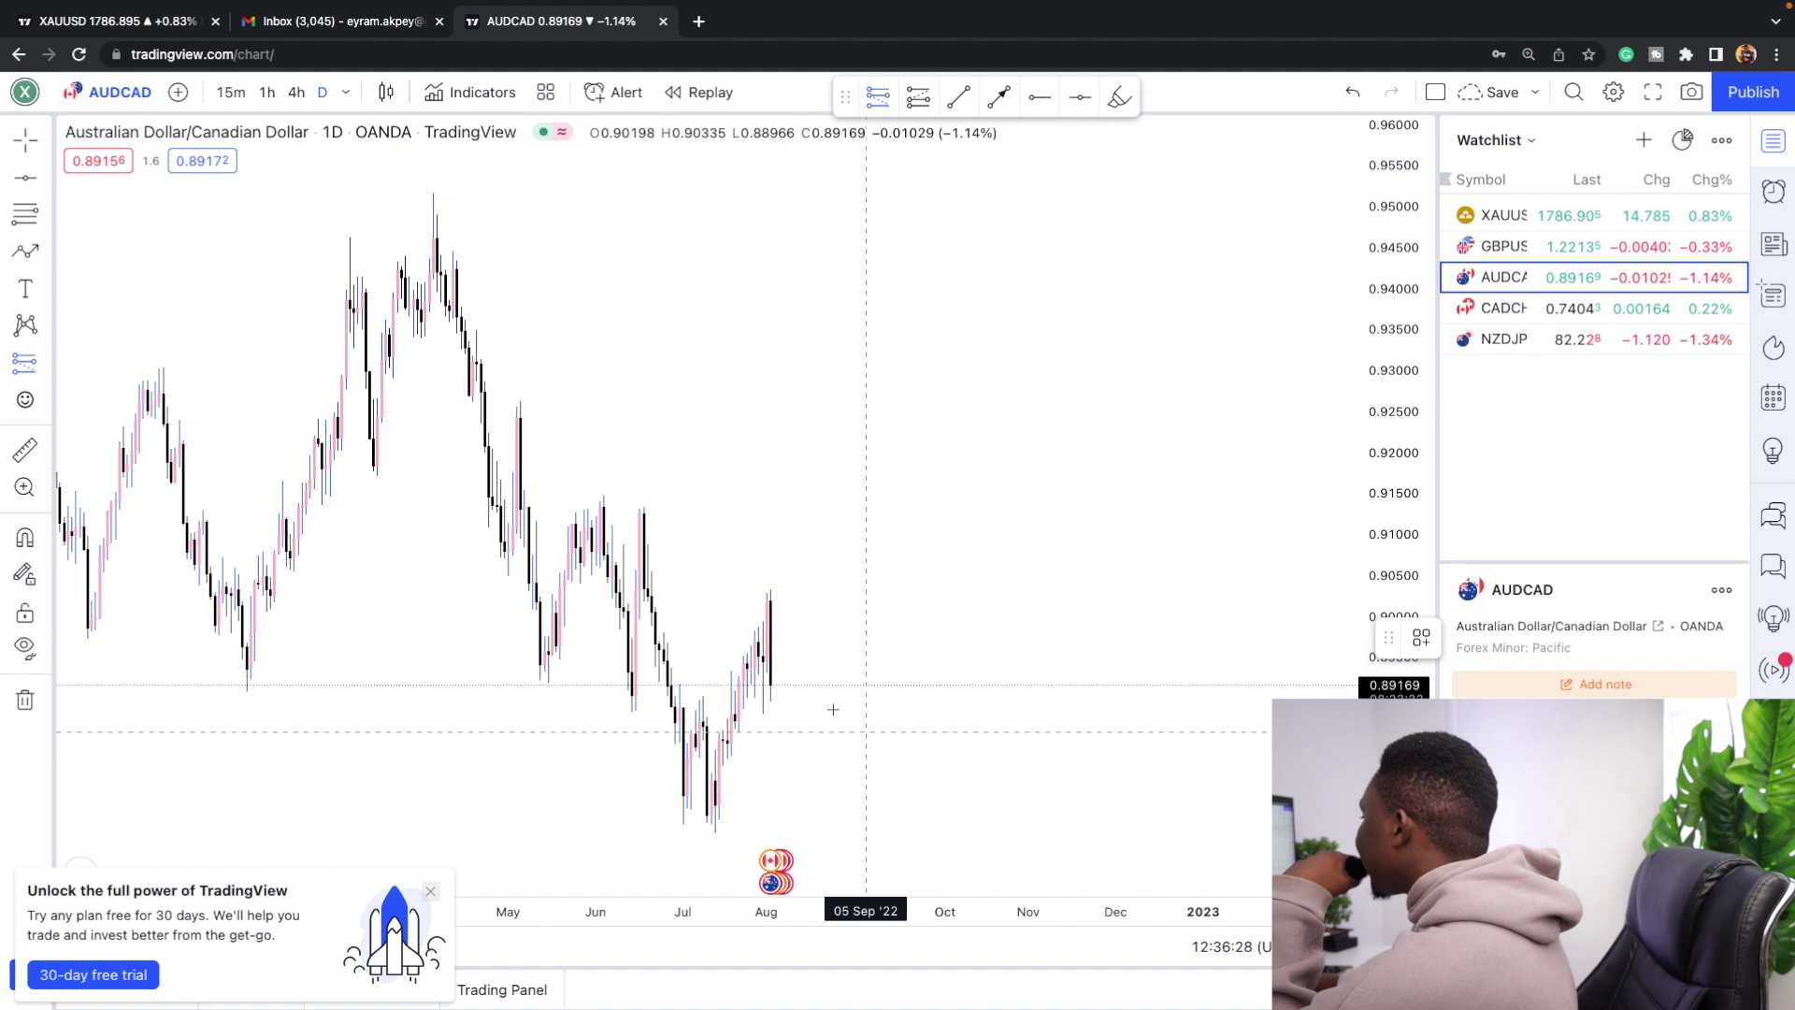
pyautogui.click(767, 685)
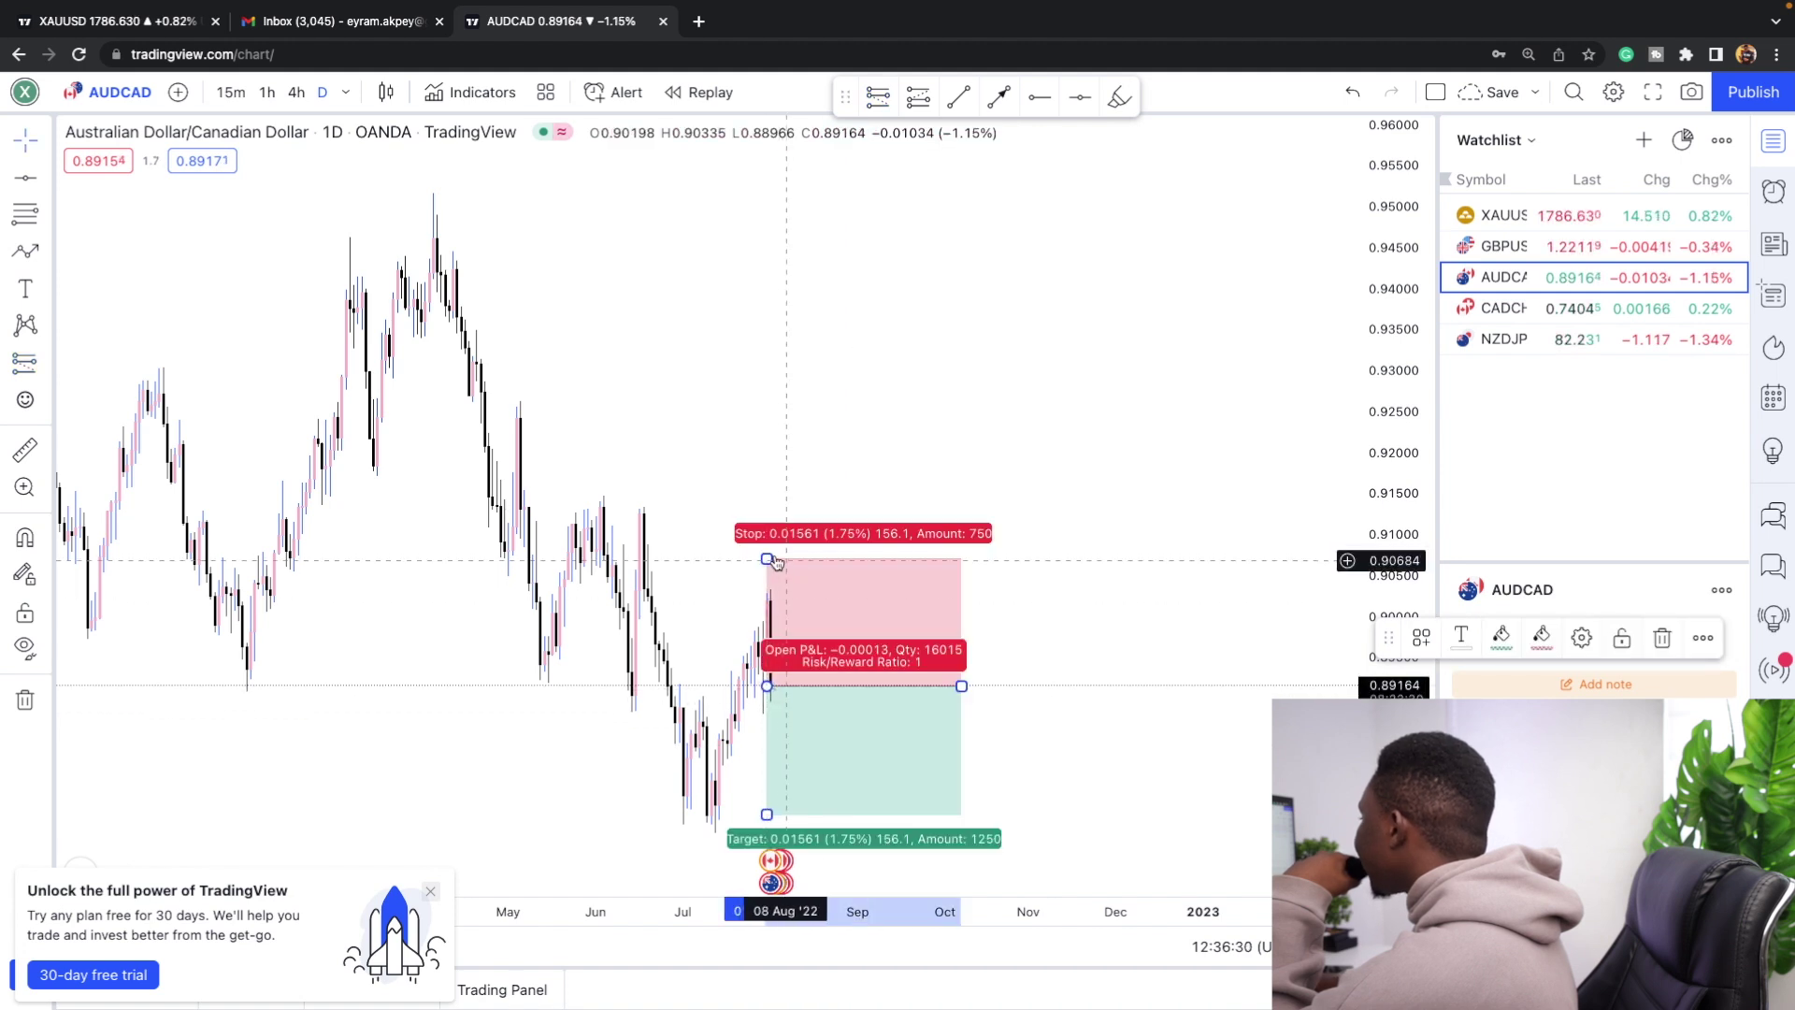
pyautogui.moveTo(767, 550); pyautogui.dragTo(766, 586)
pyautogui.click(1050, 445)
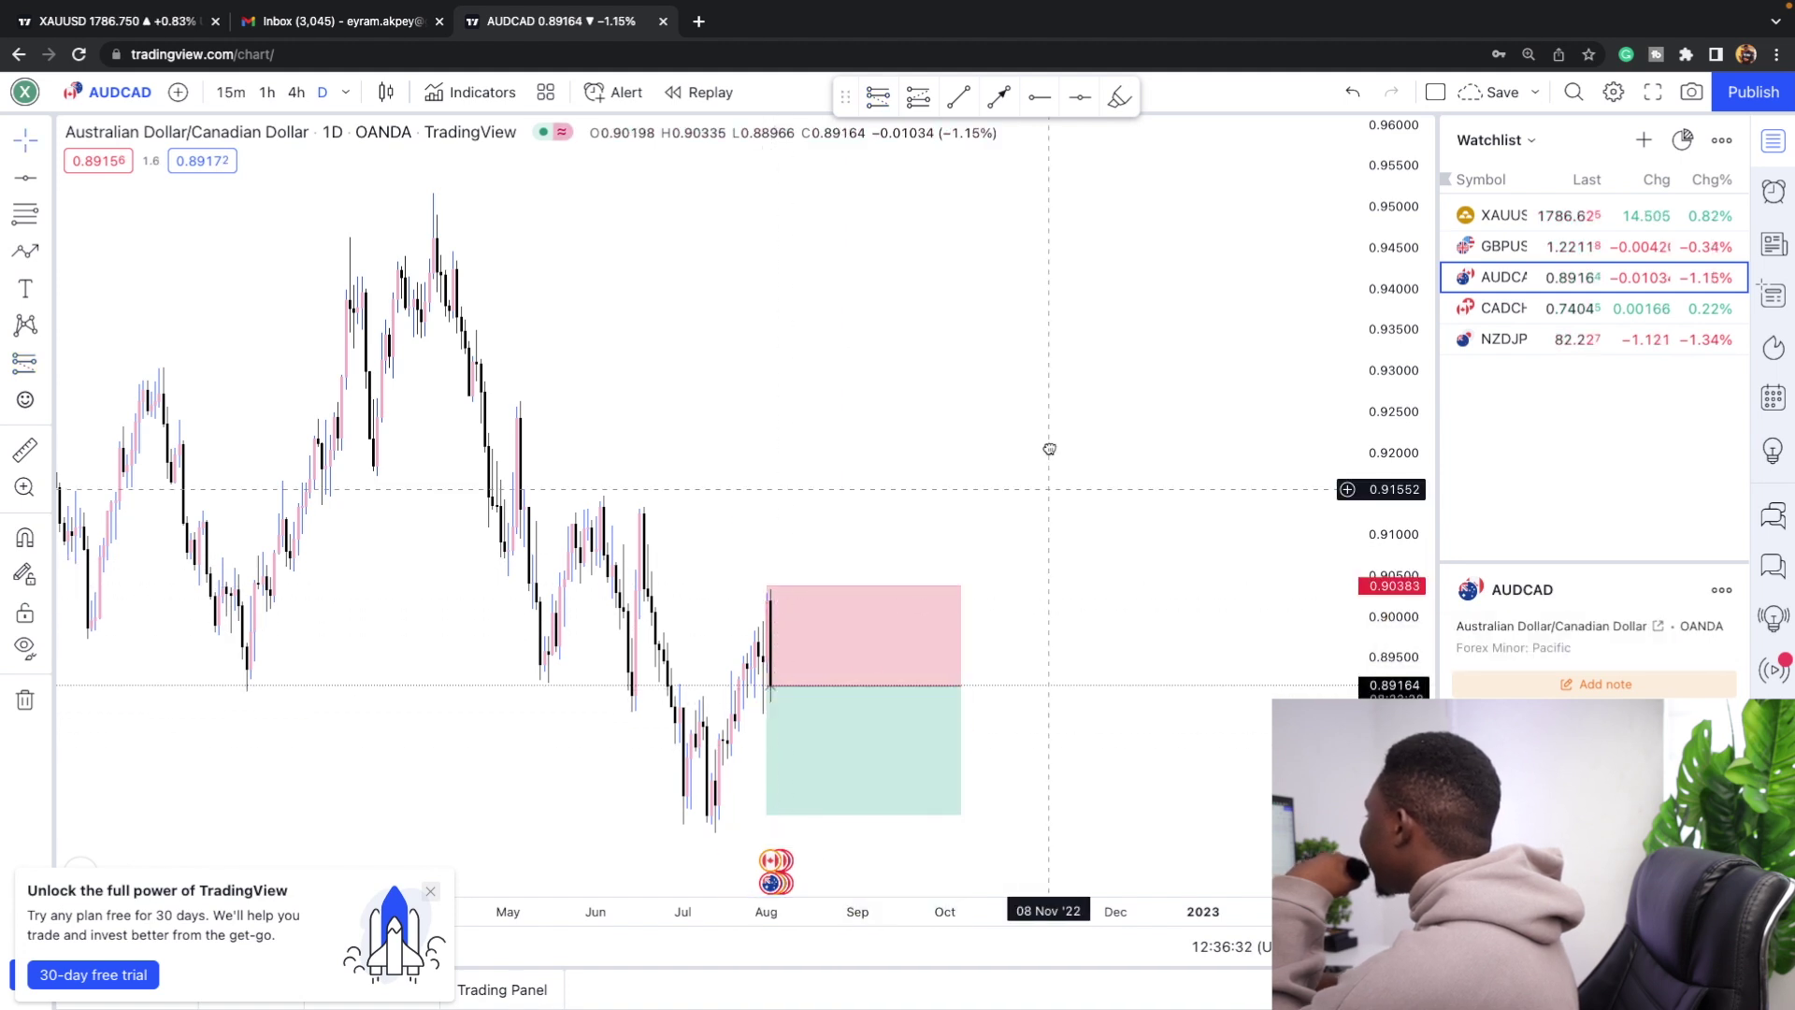
pyautogui.moveTo(1194, 609); pyautogui.dragTo(1155, 398)
pyautogui.moveTo(752, 631); pyautogui.dragTo(750, 741)
pyautogui.scroll(-1, 658, 716)
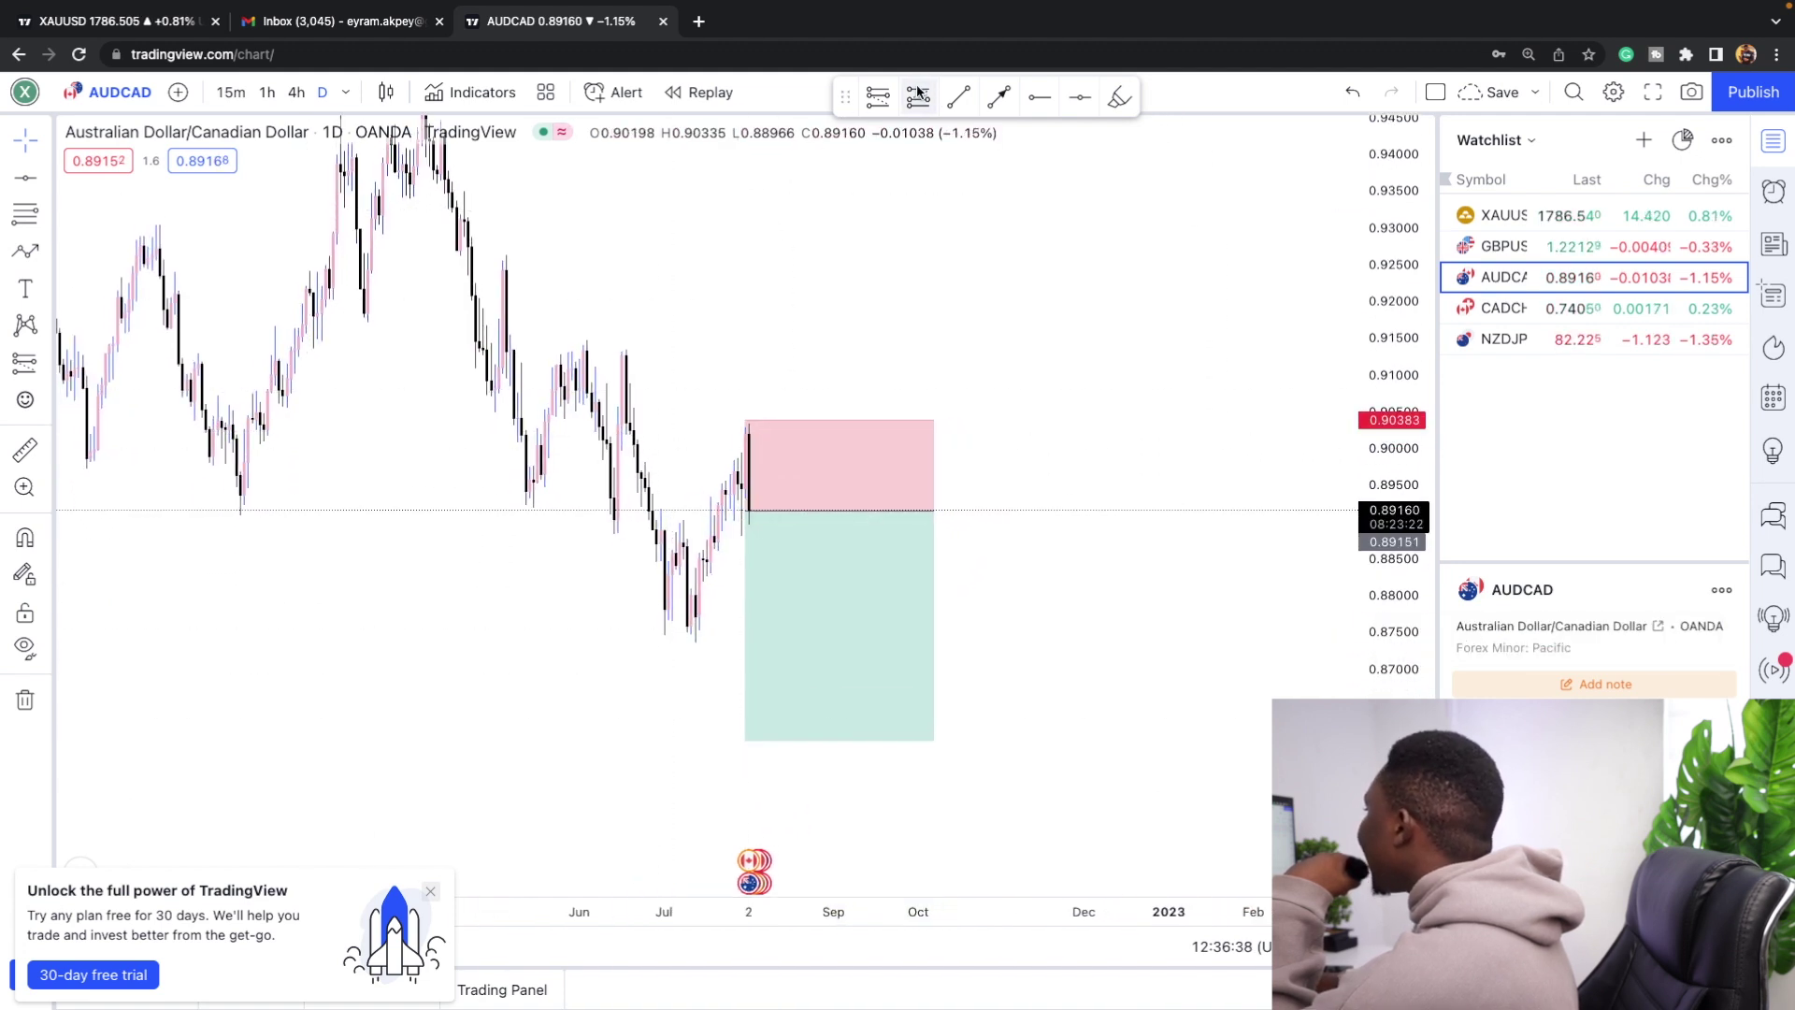
# Place a long position right of the candles with target 0.92370 and stop 0.87717.
pyautogui.click(1070, 529)
pyautogui.moveTo(1069, 420); pyautogui.dragTo(1070, 274)
pyautogui.moveTo(1070, 646); pyautogui.dragTo(1070, 616)
pyautogui.click(1054, 661)
pyautogui.scroll(-2, 814, 472)
pyautogui.click(814, 472)
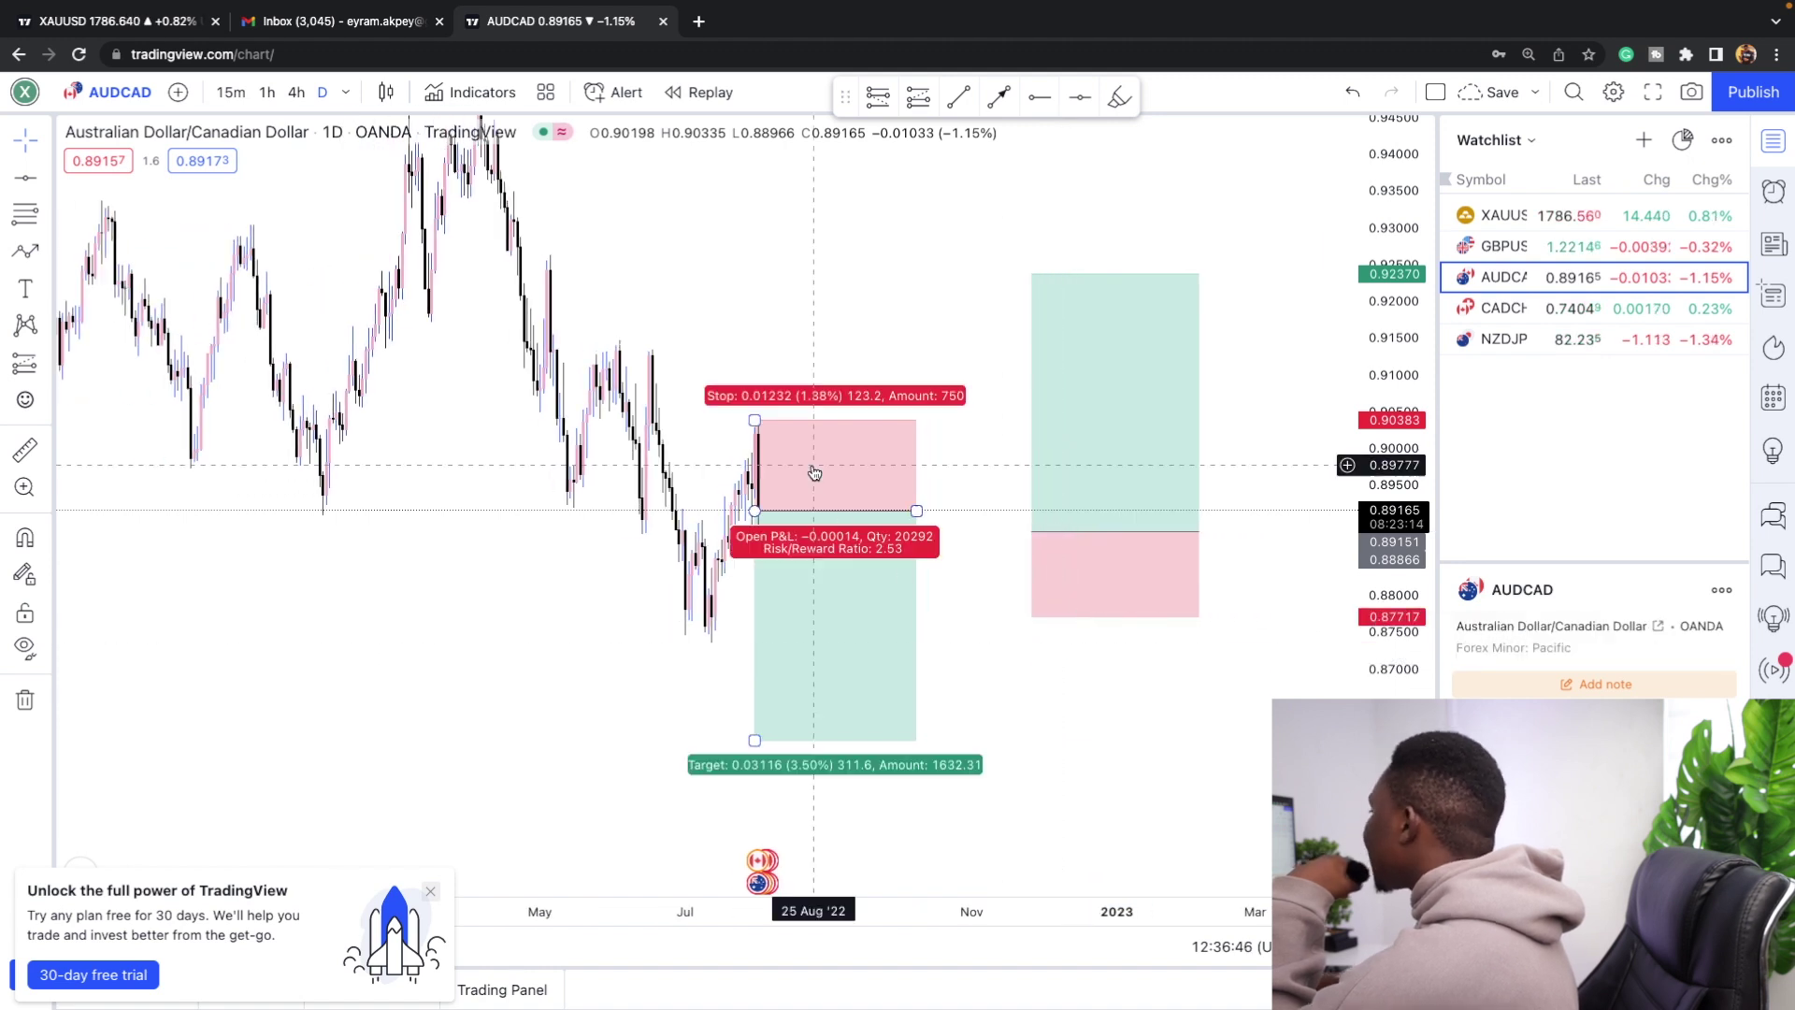
pyautogui.click(1039, 406)
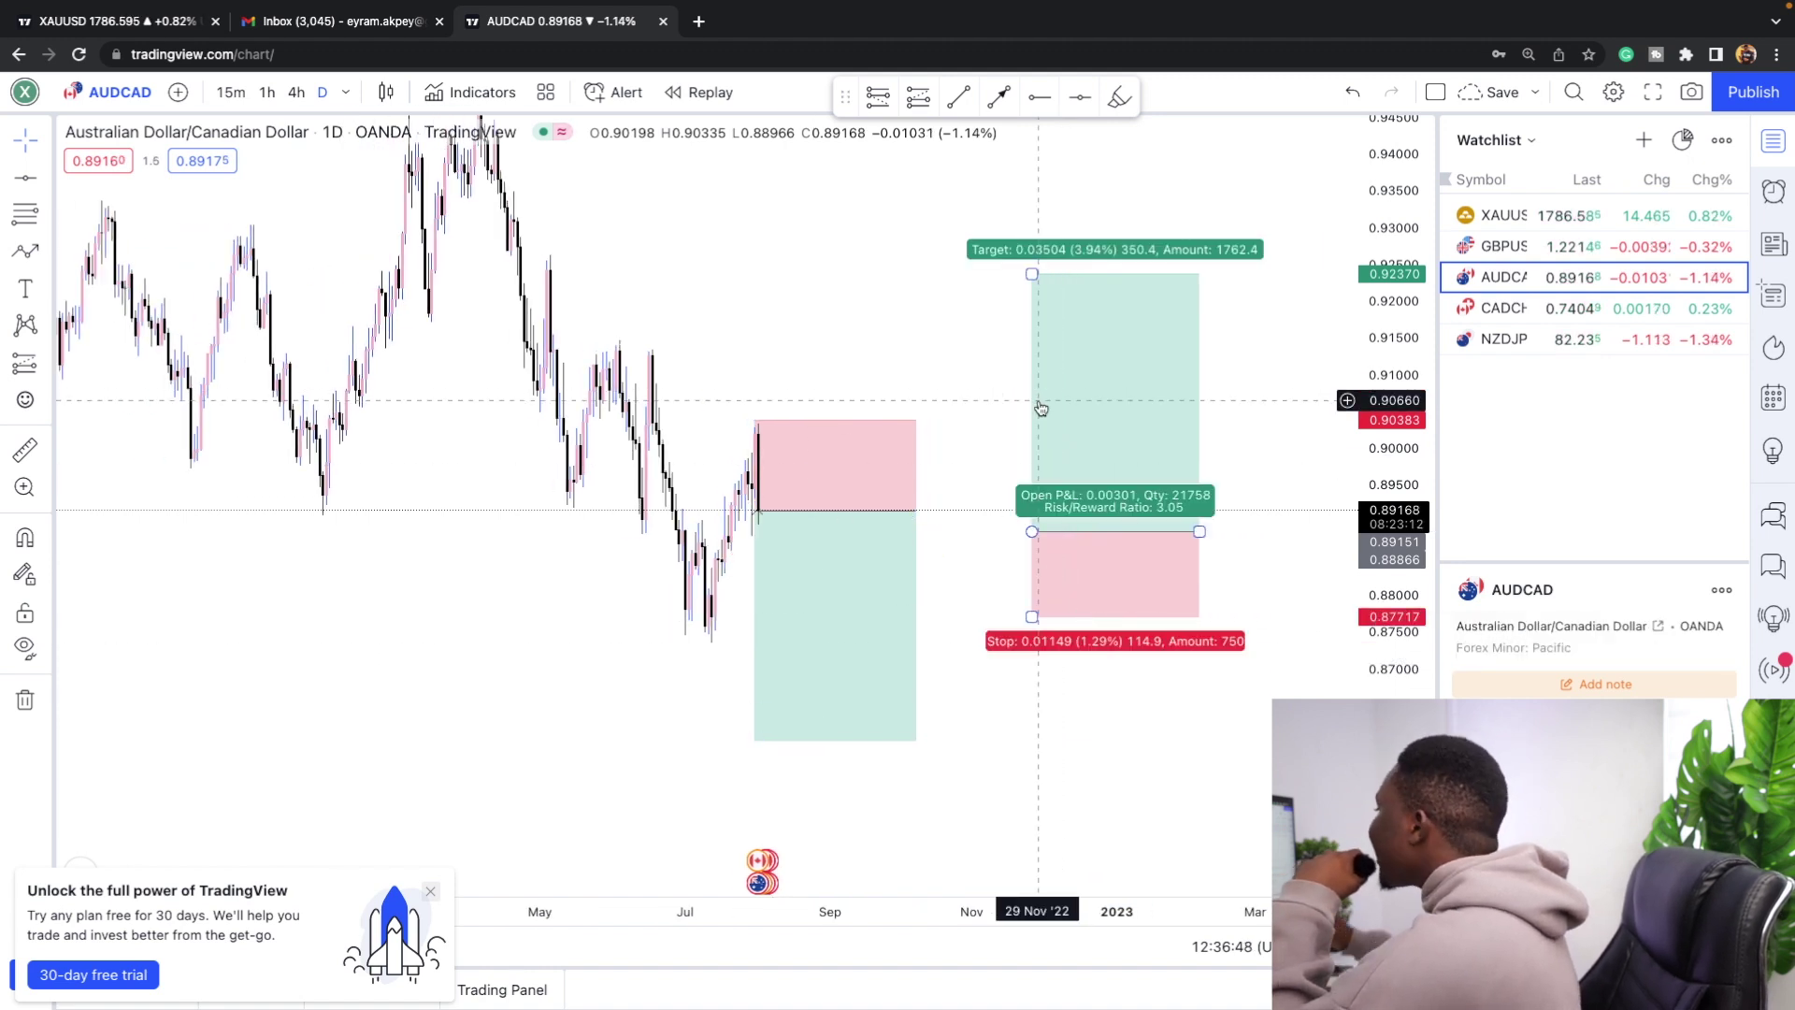
pyautogui.click(35, 250)
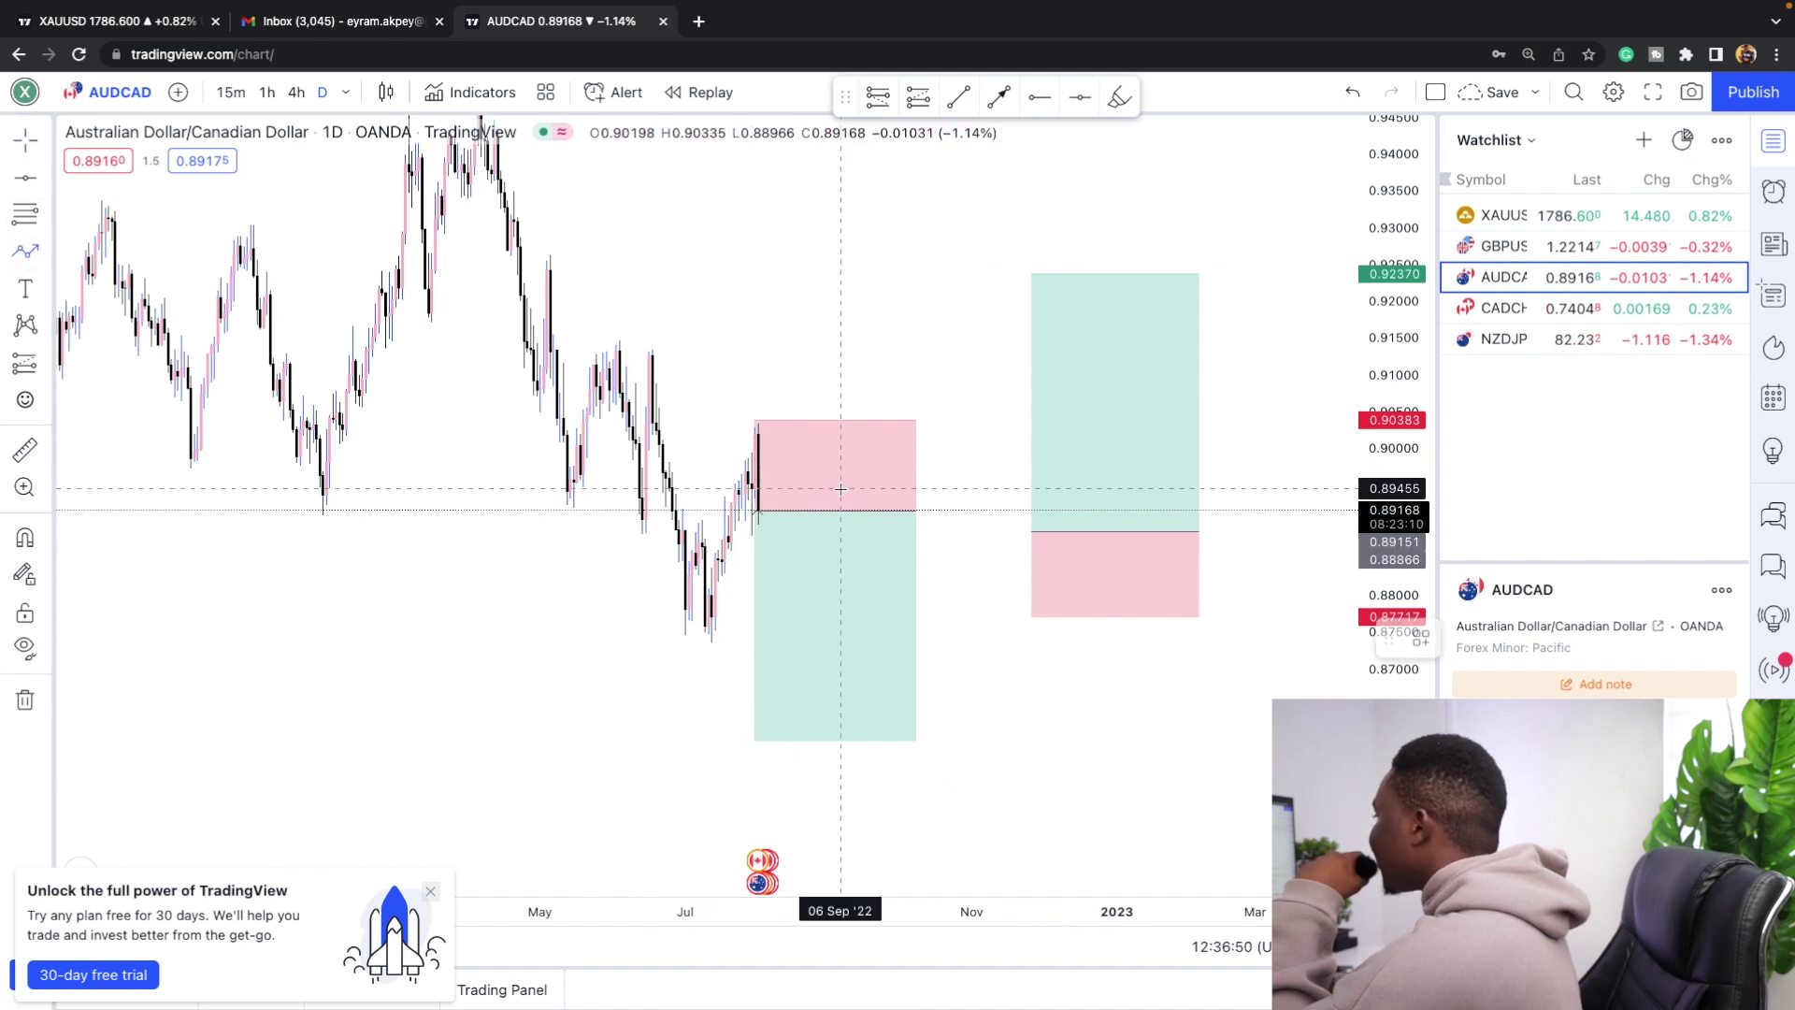
# Draw a blue downward arrow in the short's profit zone and an upward arrow in the long's.
pyautogui.click(813, 713)
pyautogui.doubleClick(834, 722)
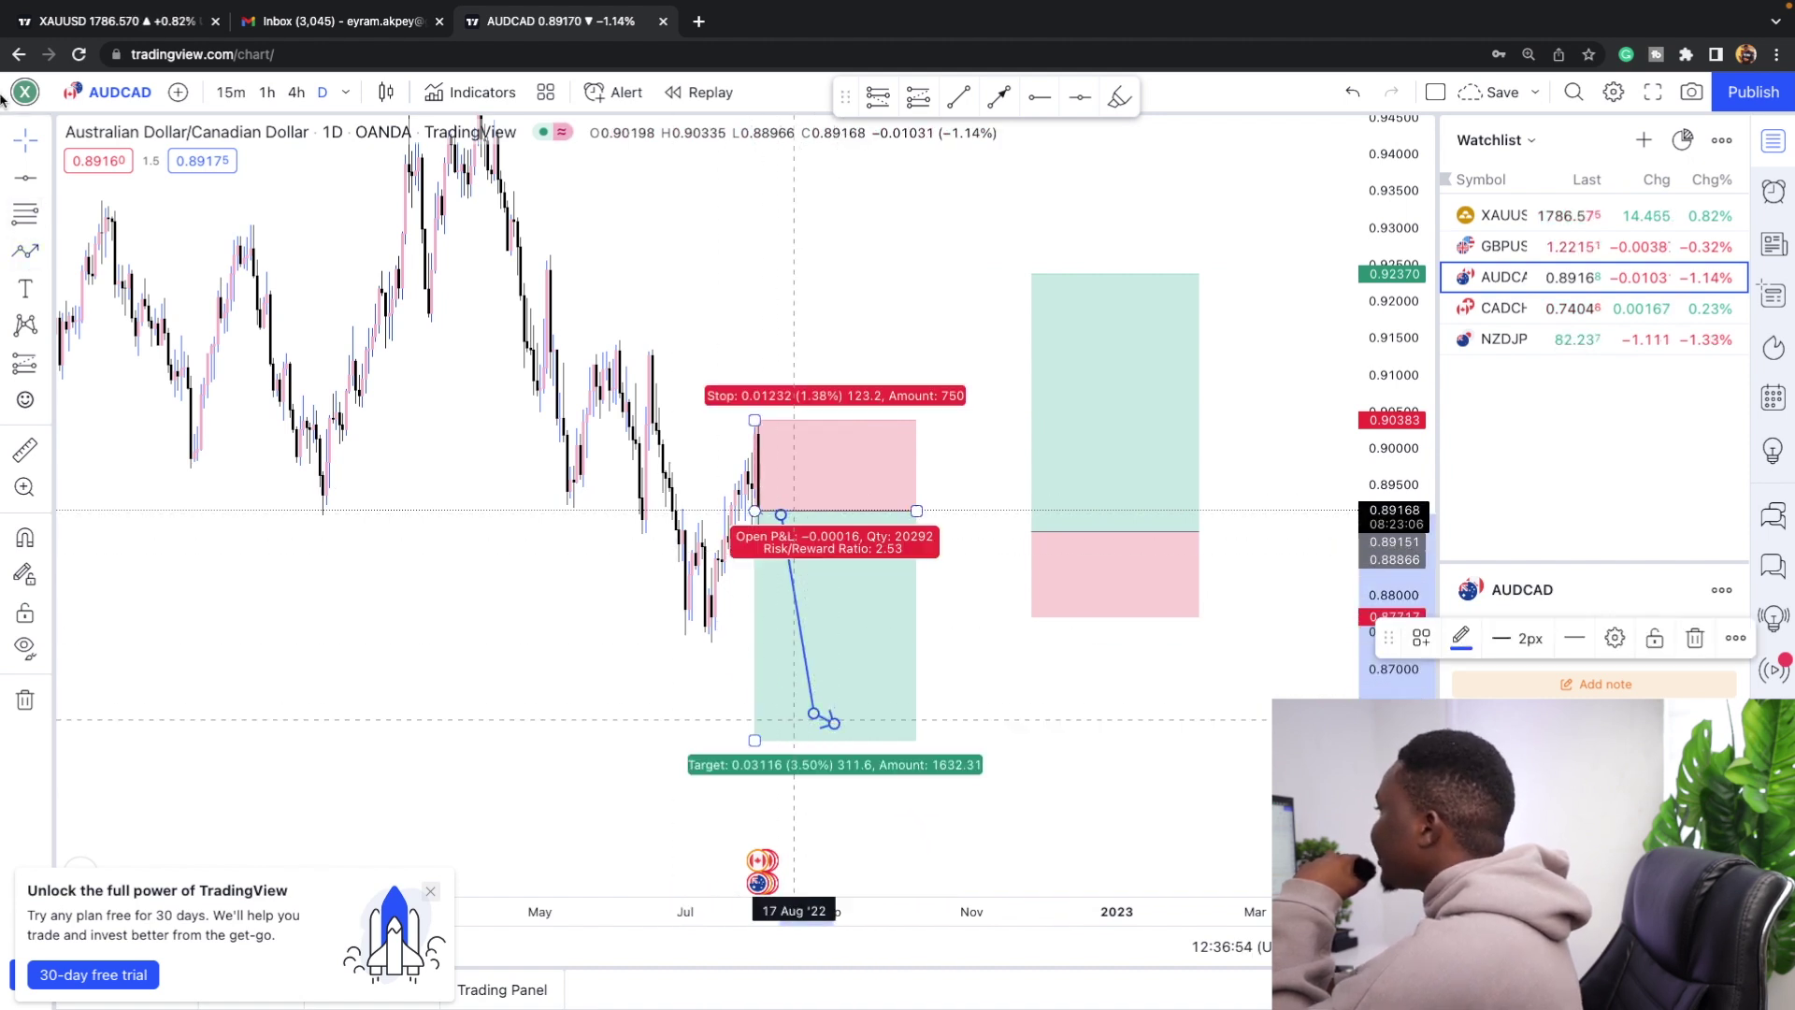
pyautogui.click(45, 250)
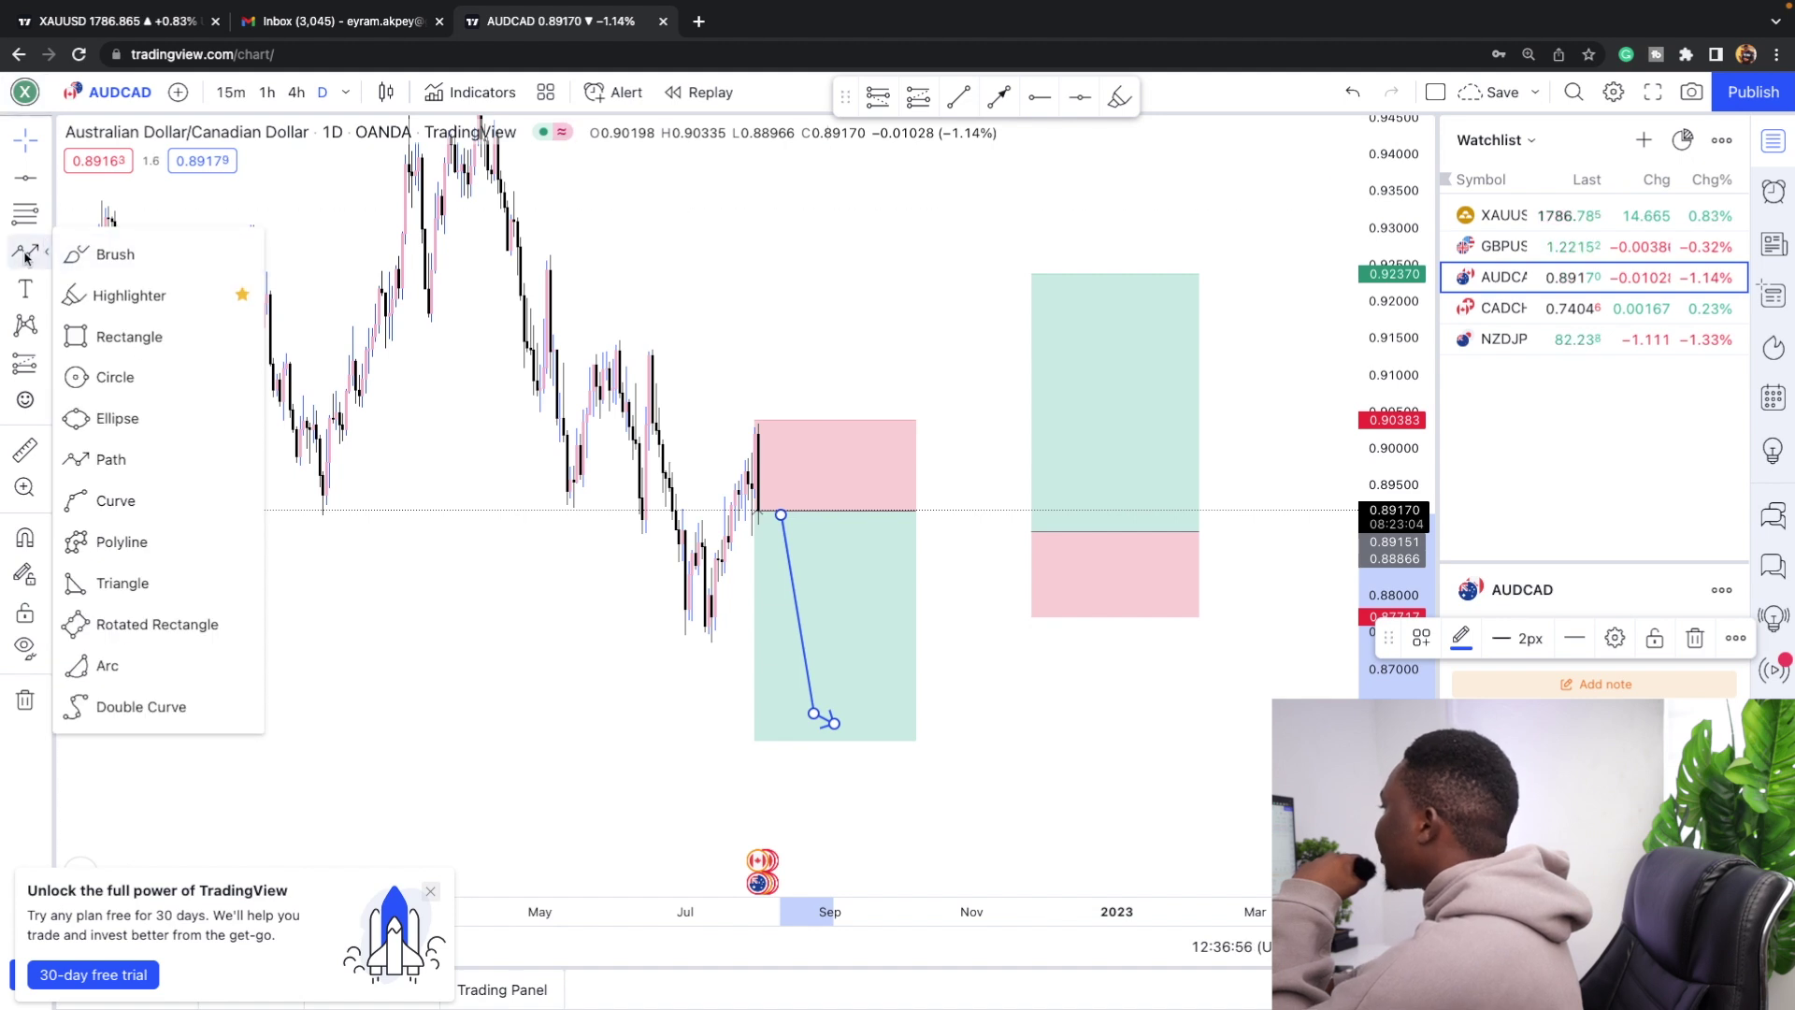
pyautogui.click(972, 372)
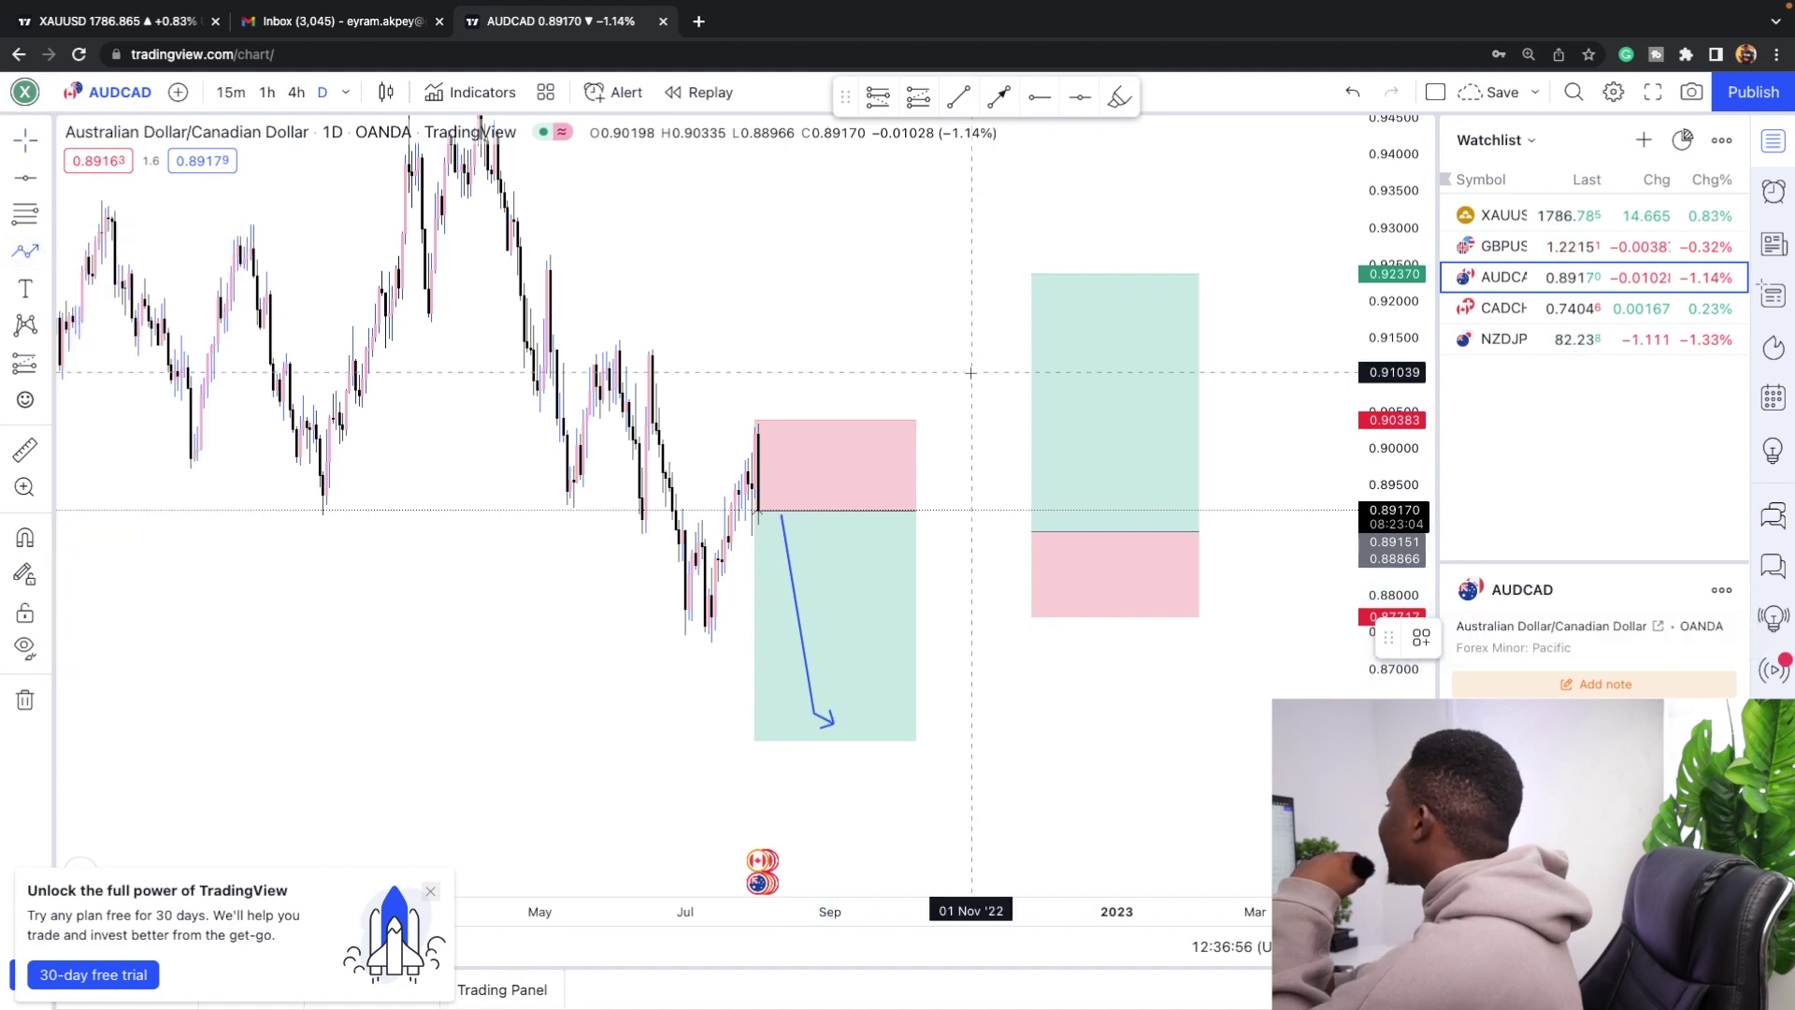
pyautogui.doubleClick(1091, 276)
pyautogui.click(963, 290)
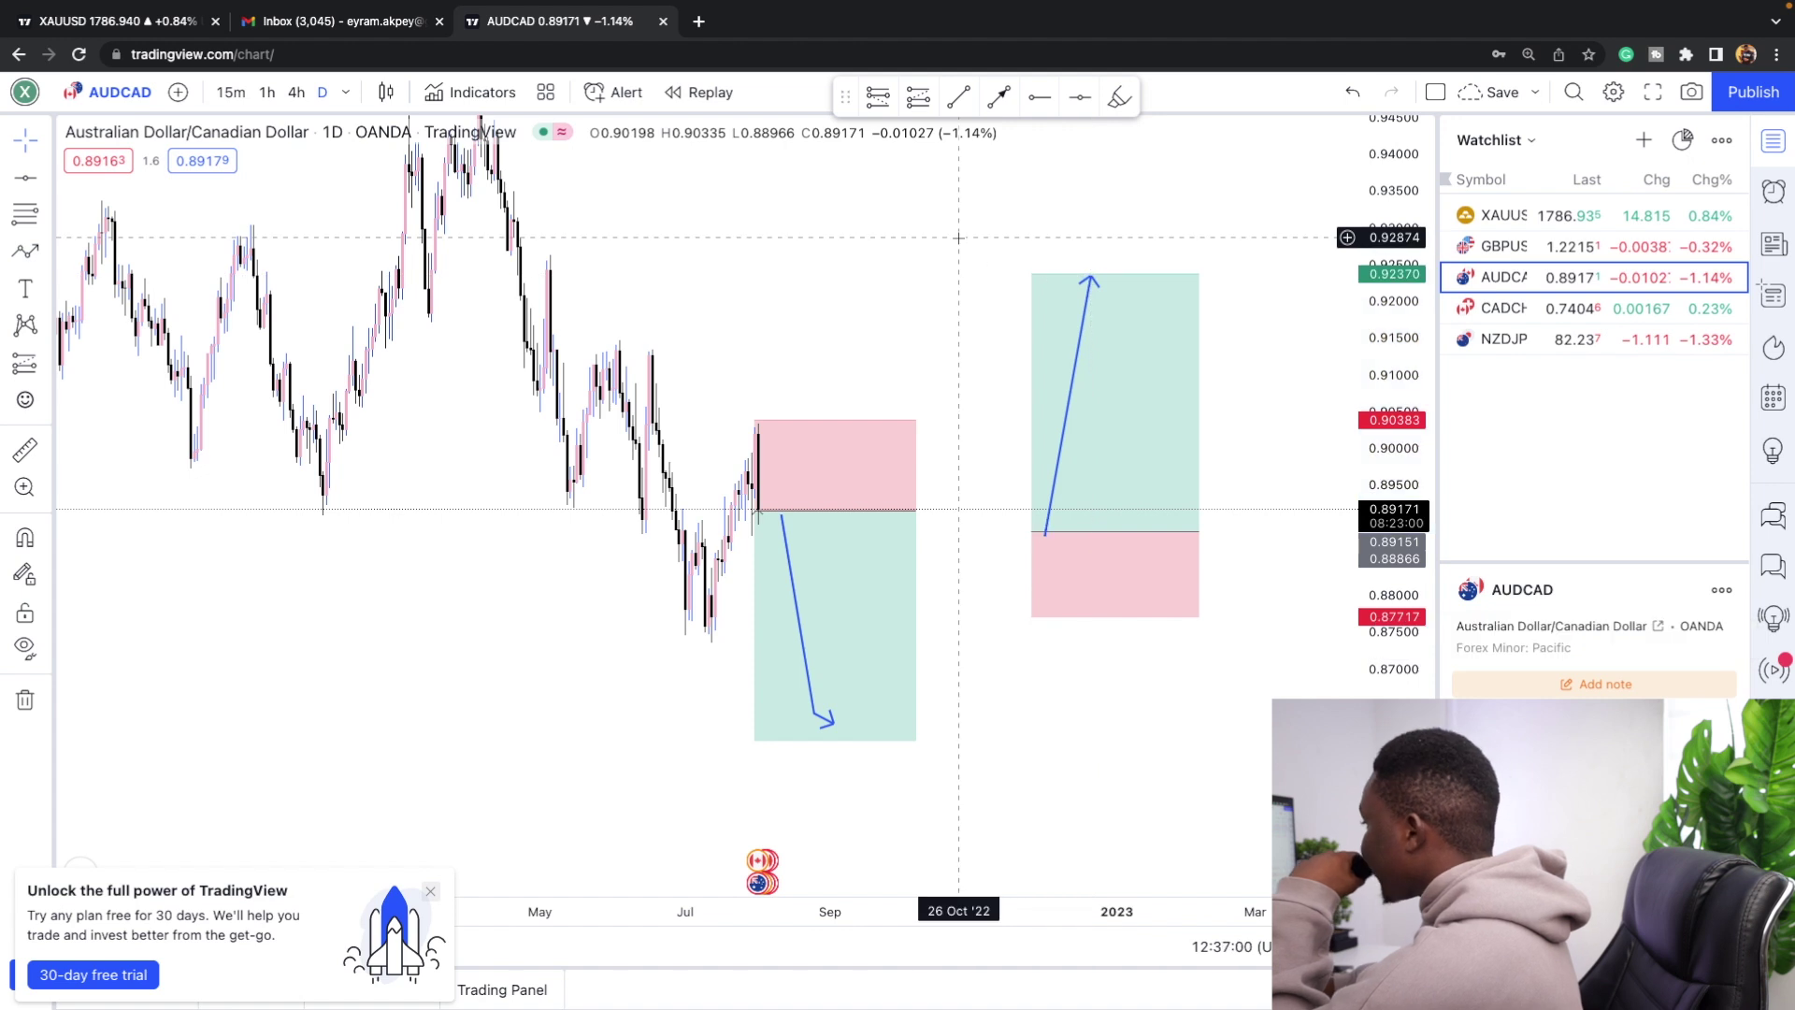
pyautogui.scroll(-2, 804, 355)
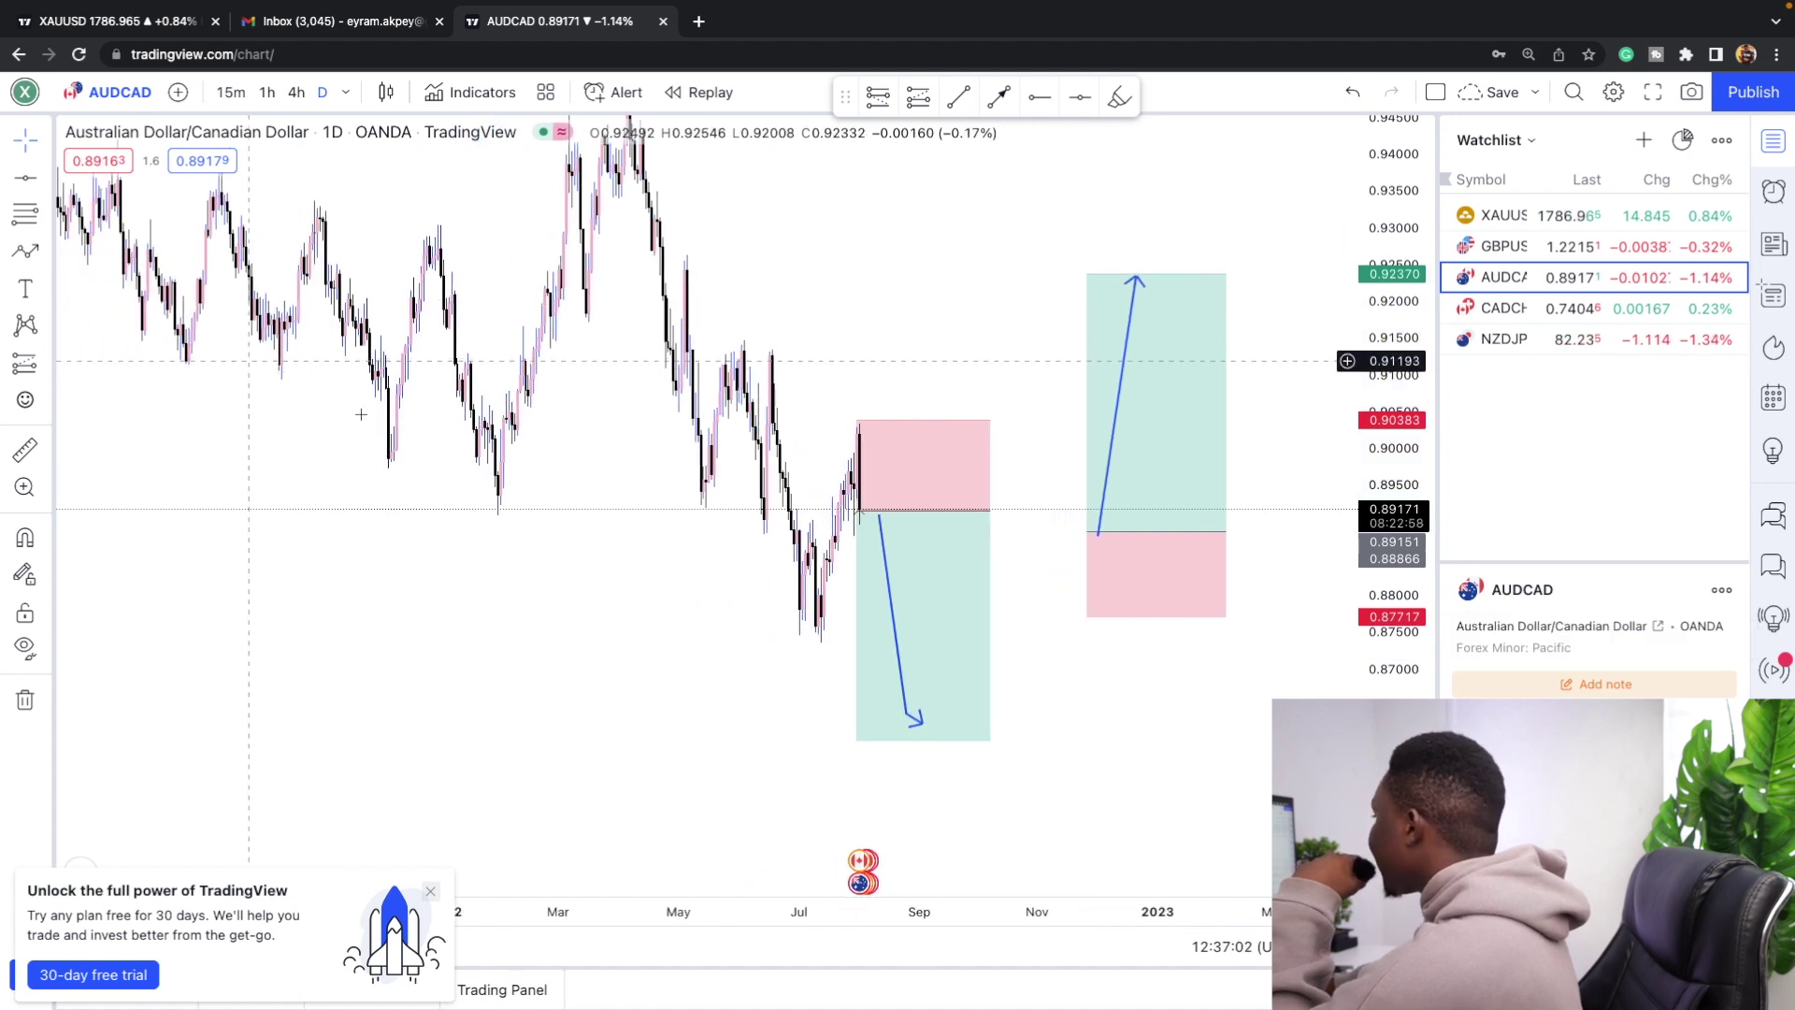